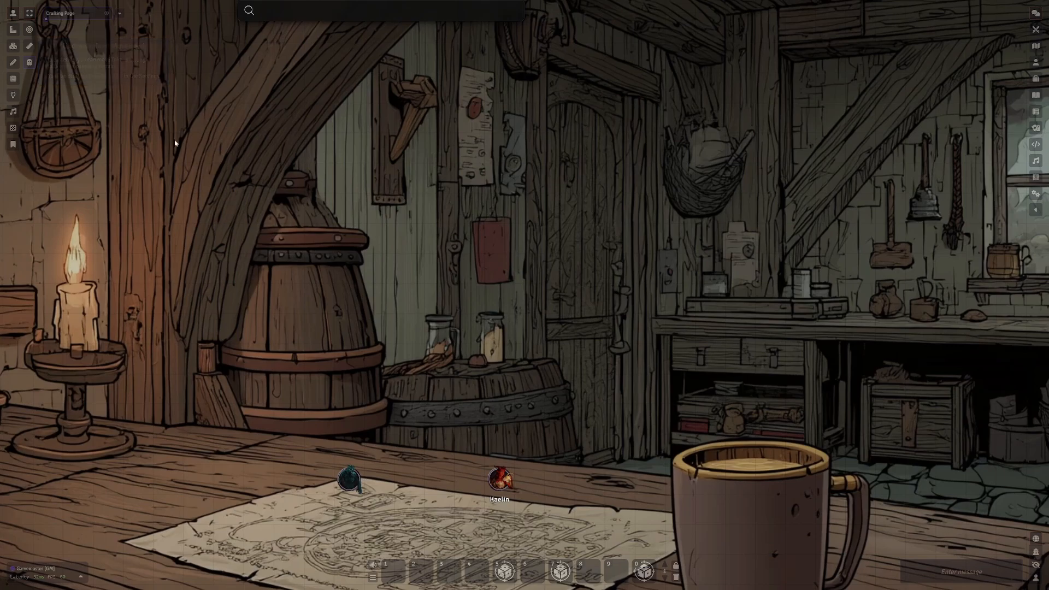
Step: Read the Hexblade Patron (Warlock) subclass pages, covering Hexblade Spells, Hexblade's Curse, Unyielding Will, Malign Brutality, Armor of Hexes and Masterful Hex
scroll(175, 142, down, 1)
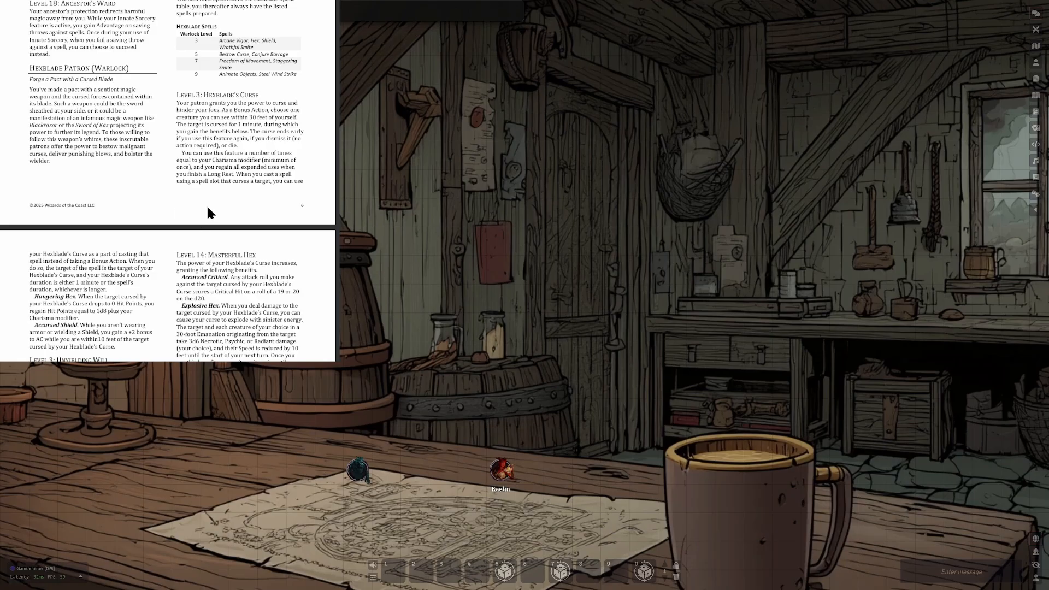
scroll(154, 182, down, 1)
scroll(154, 182, down, 5)
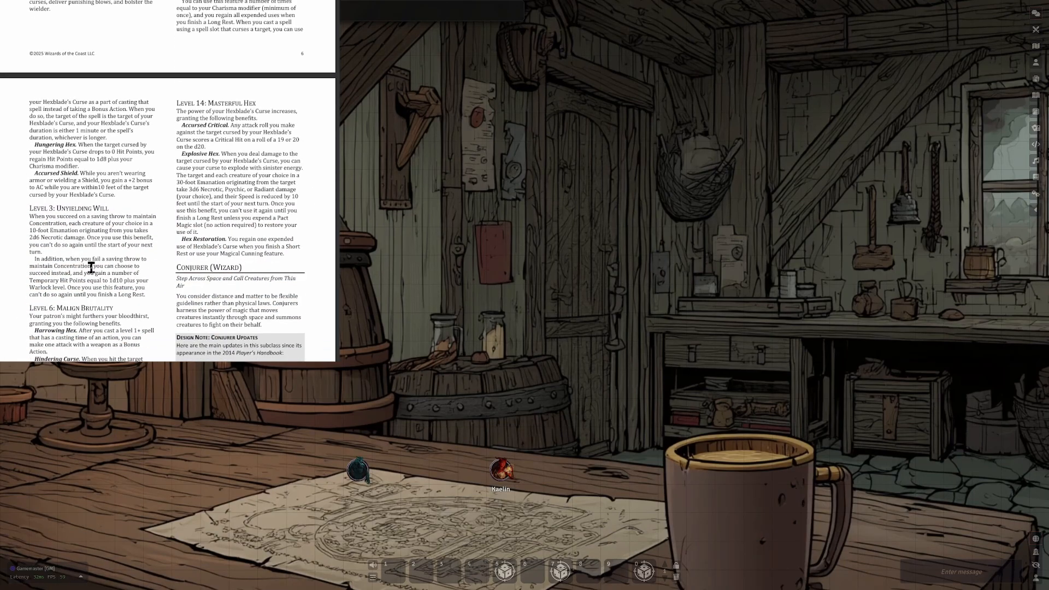
scroll(103, 278, up, 6)
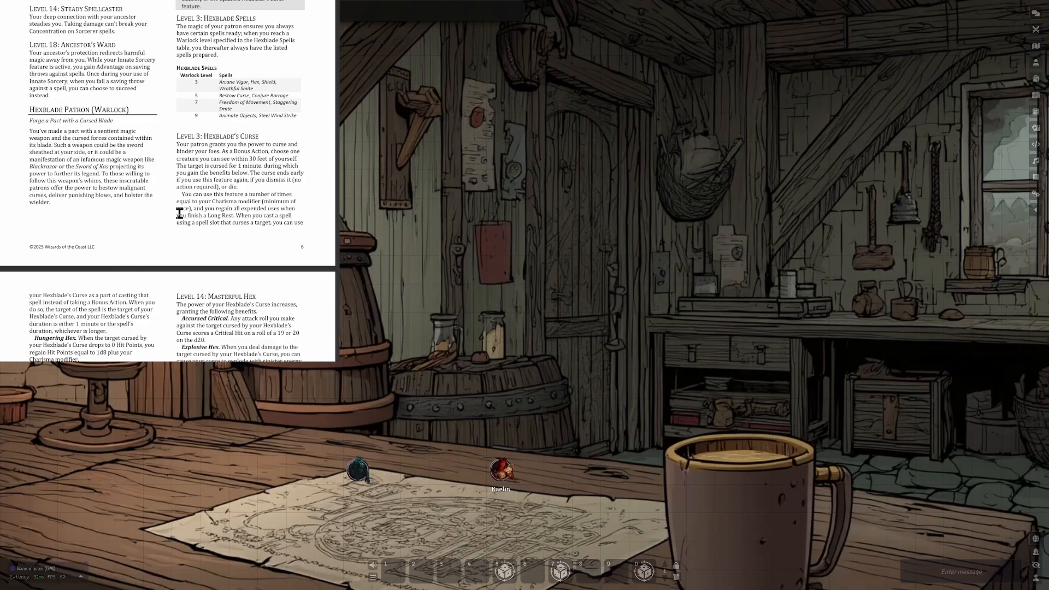
scroll(156, 230, down, 2)
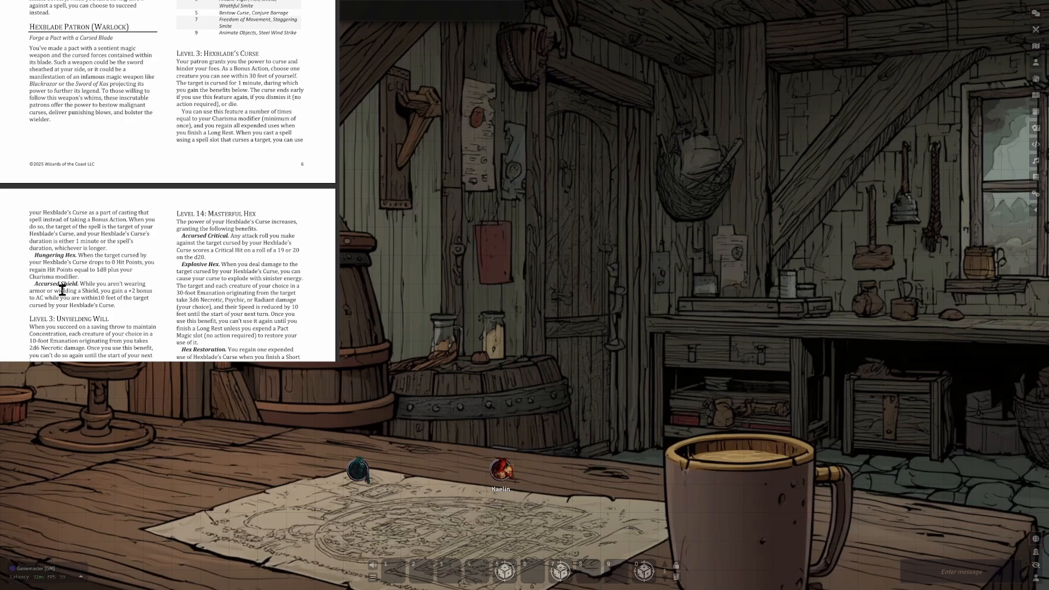
scroll(129, 278, down, 4)
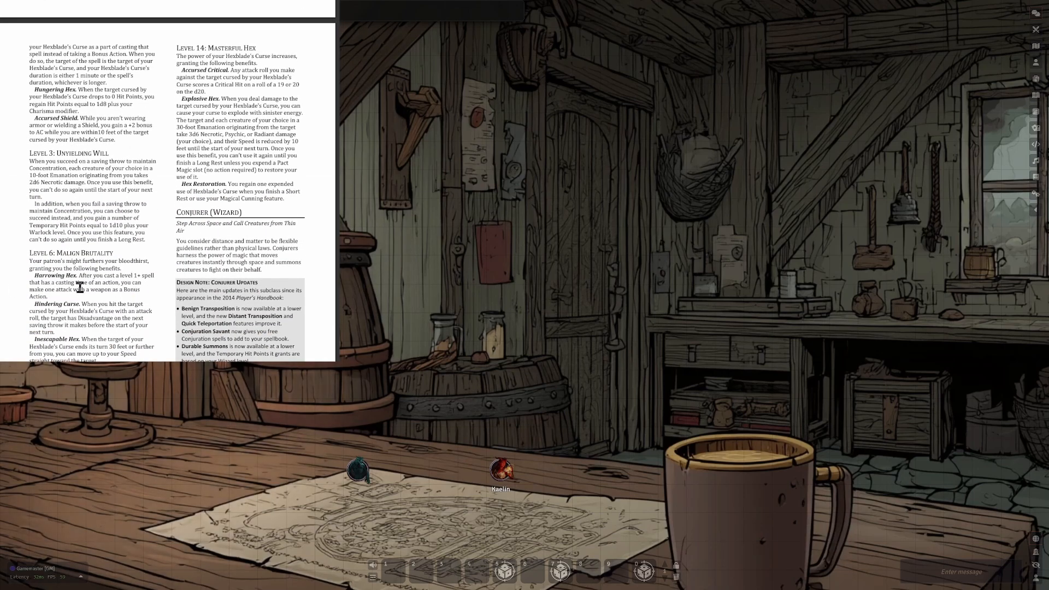
scroll(66, 270, down, 2)
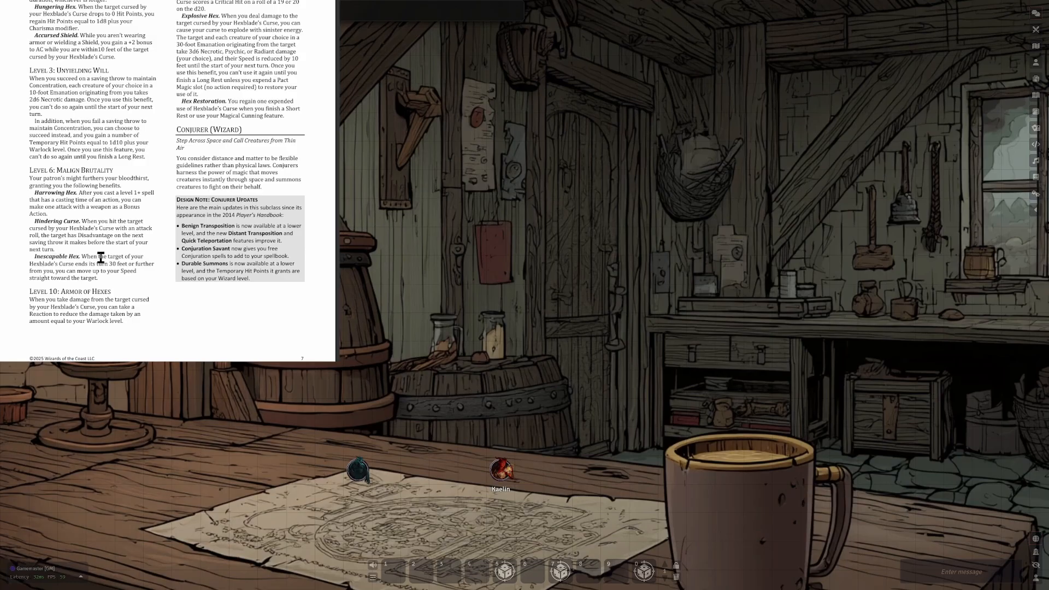
scroll(145, 258, up, 1)
scroll(147, 258, up, 3)
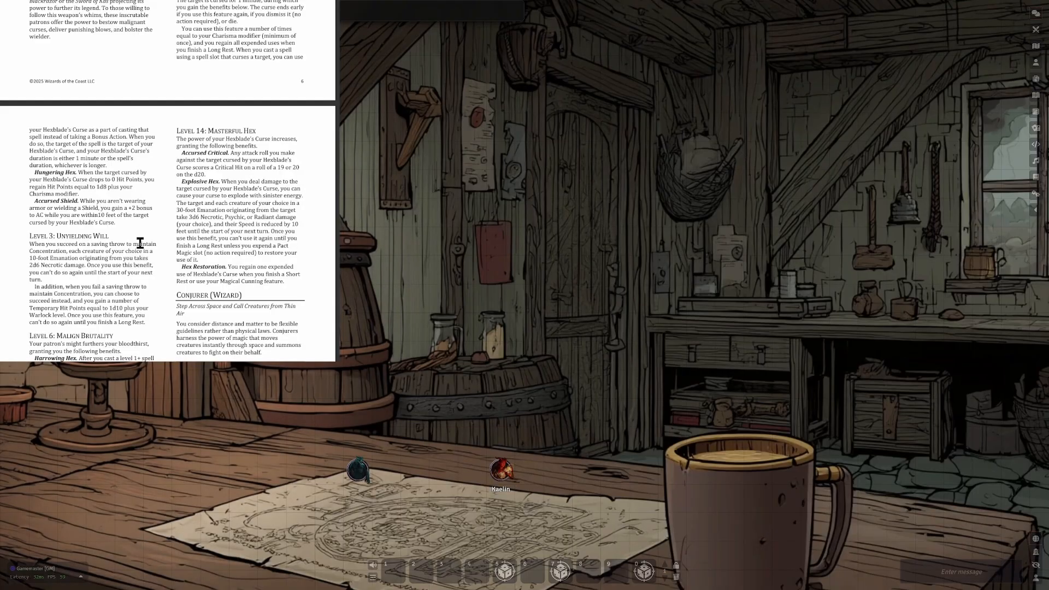
scroll(138, 247, up, 2)
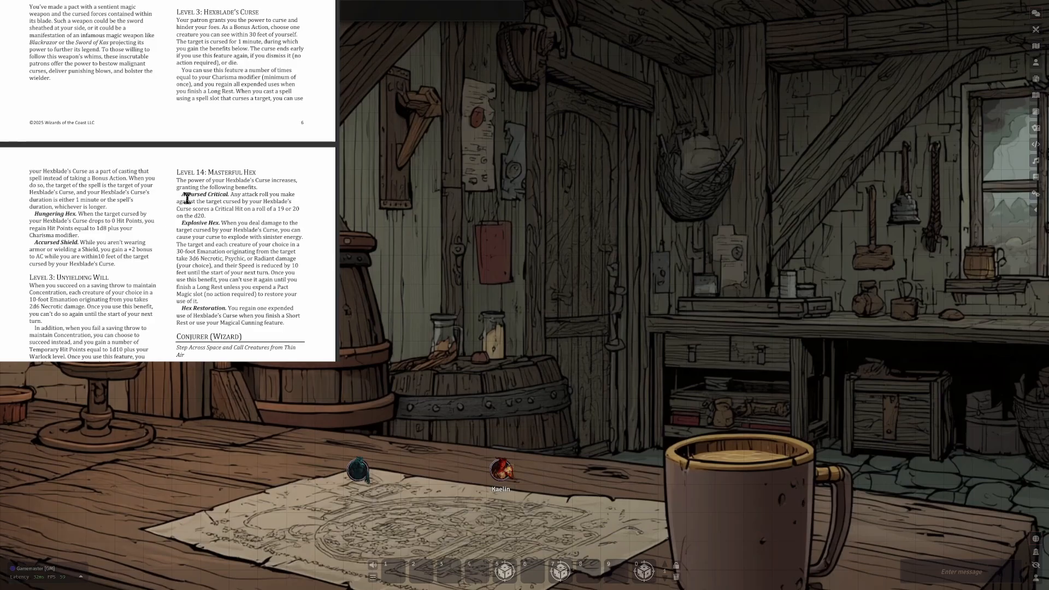
scroll(111, 164, up, 2)
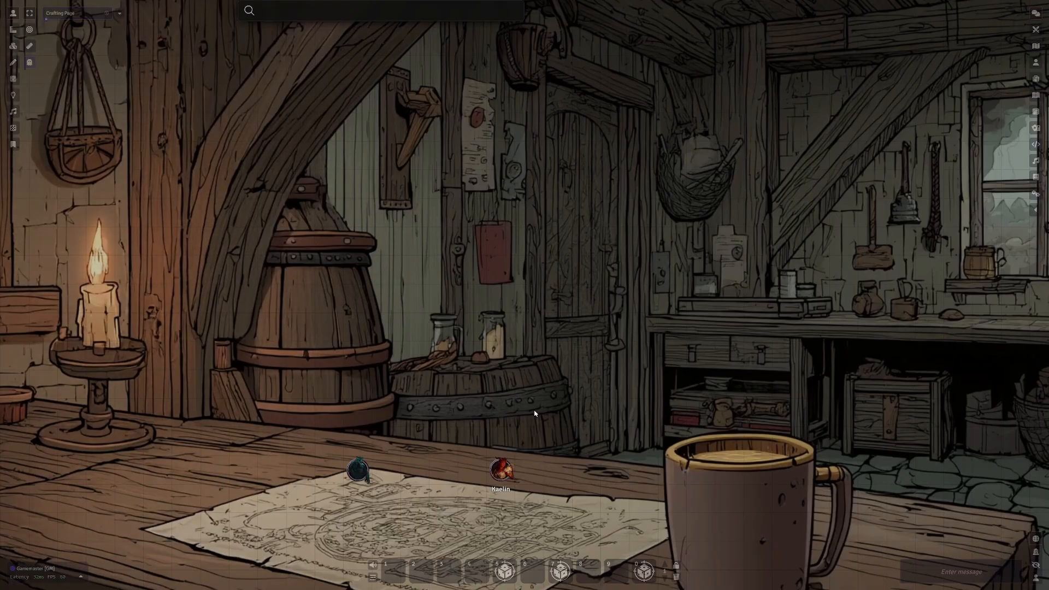
Step: Open the tiefling warlock's character sheet and examine its cantrips, Pact Magic spell and additional spell
double_click(502, 472)
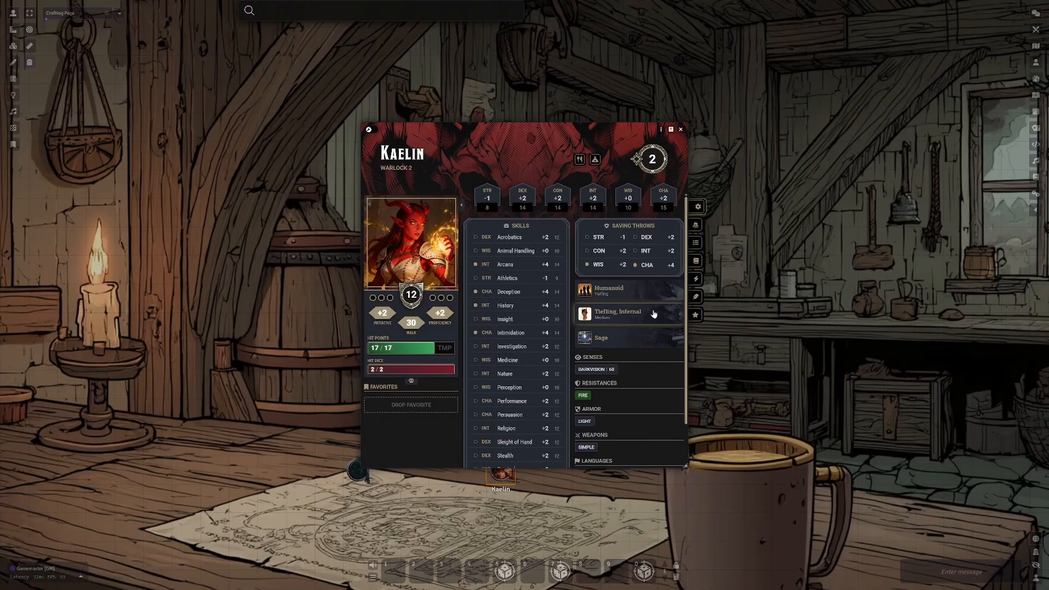
mouse_move(611, 344)
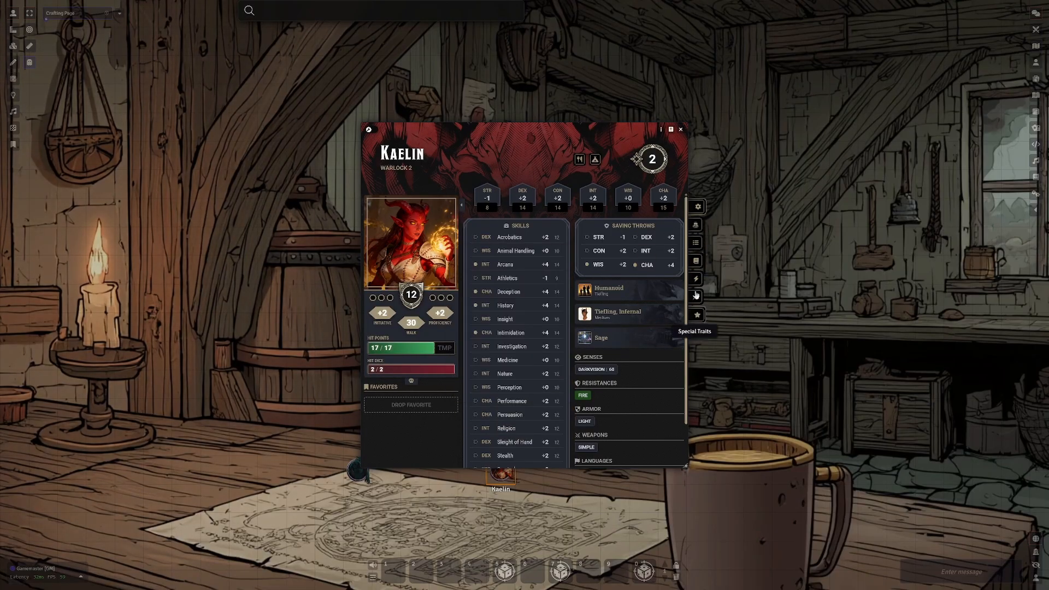
click(697, 262)
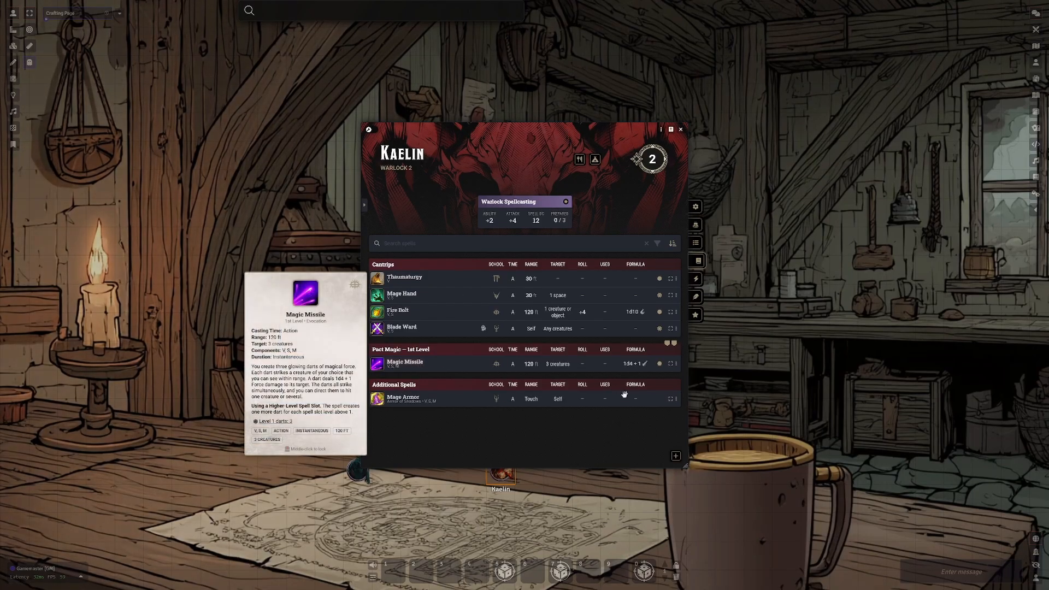
mouse_move(428, 406)
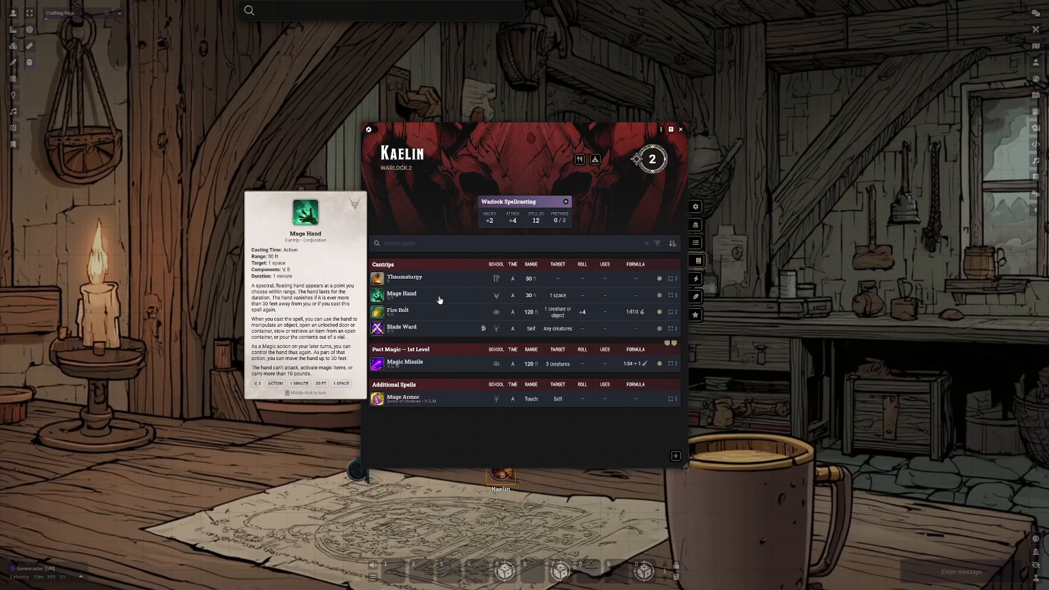
mouse_move(406, 312)
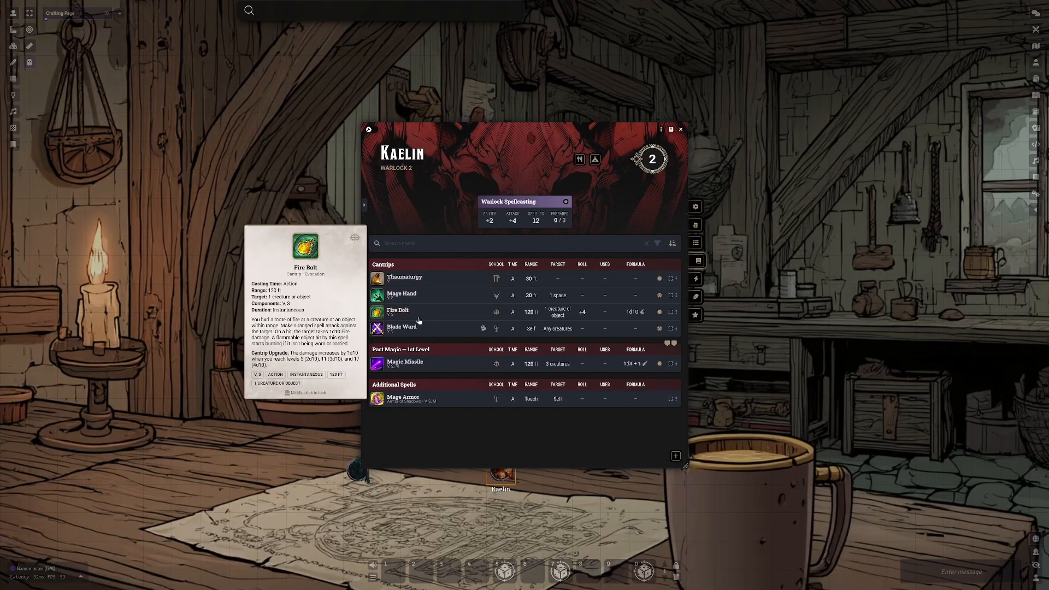
mouse_move(425, 287)
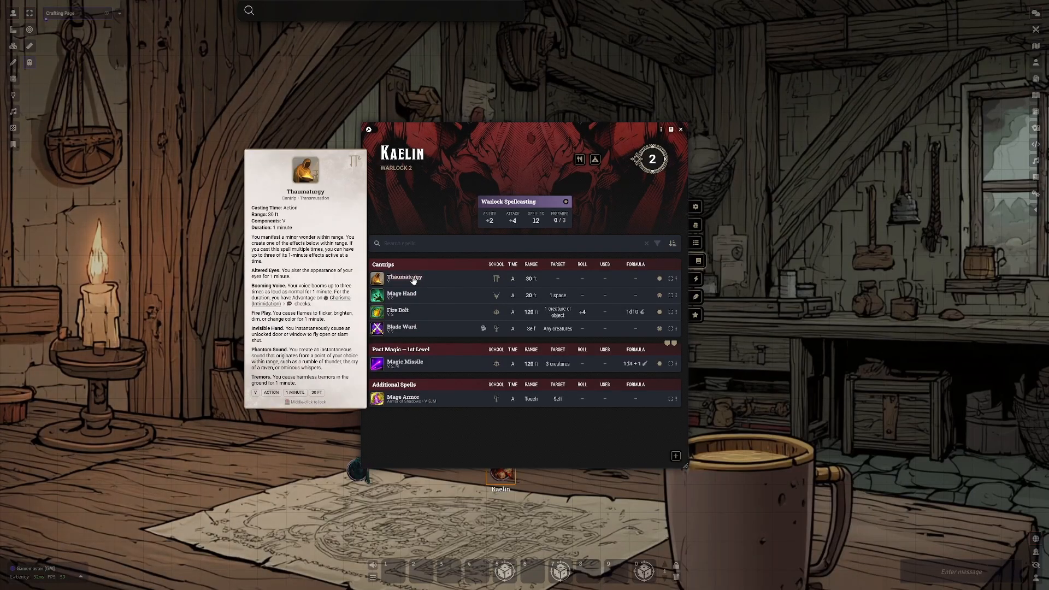
mouse_move(480, 318)
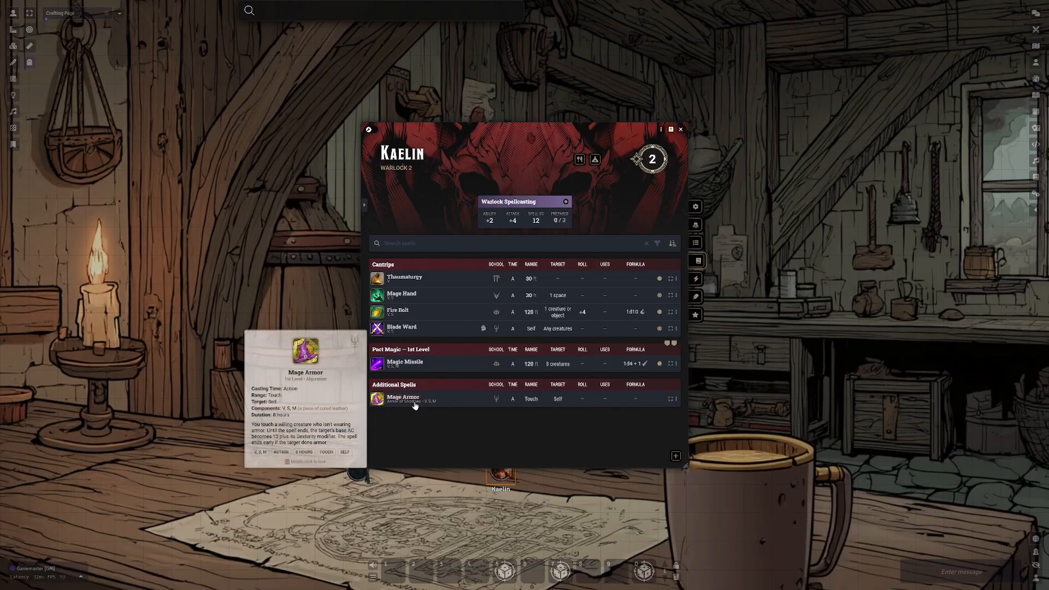
Step: Examine the warlock's class, species and background features, and reposition the character sheet higher on the canvas
click(698, 226)
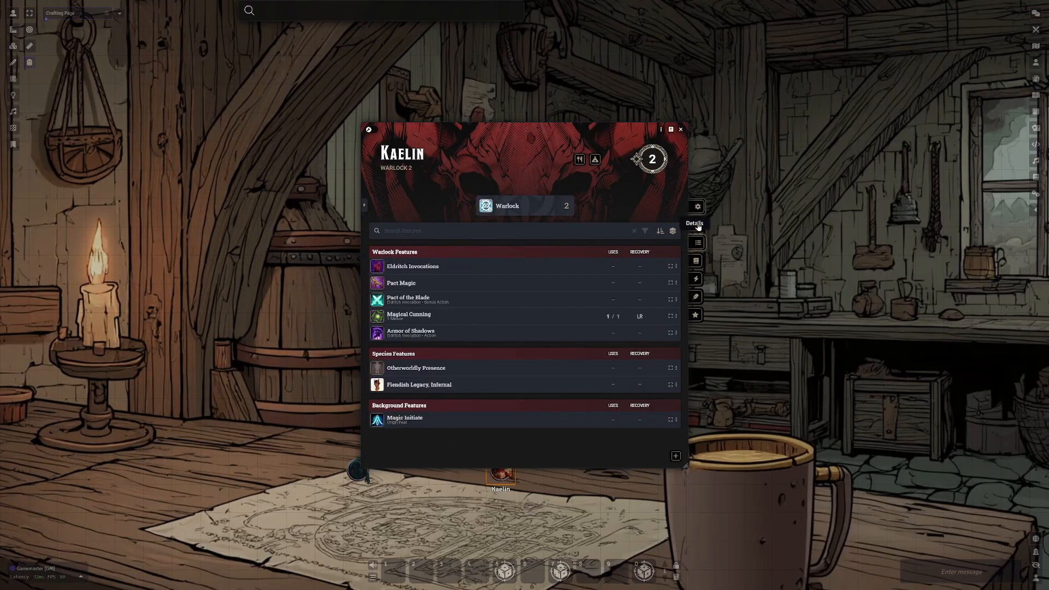
click(698, 224)
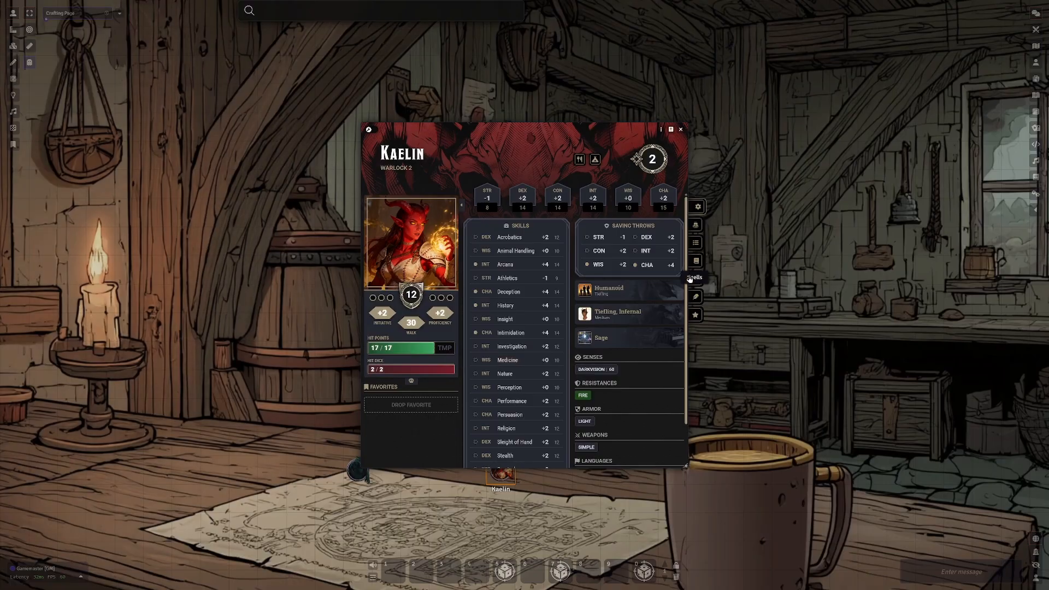
click(696, 242)
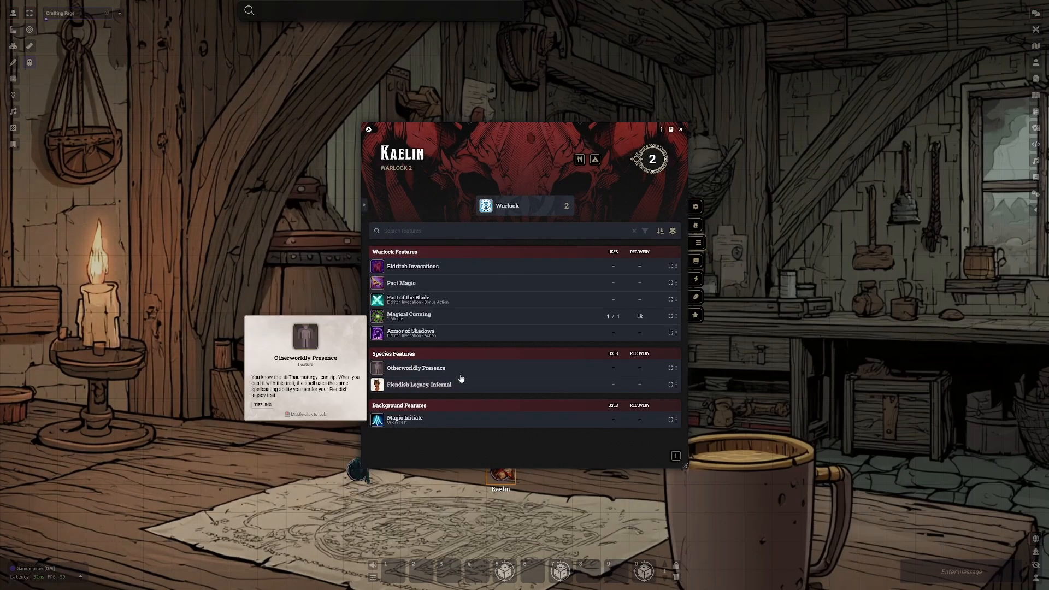
mouse_move(415, 333)
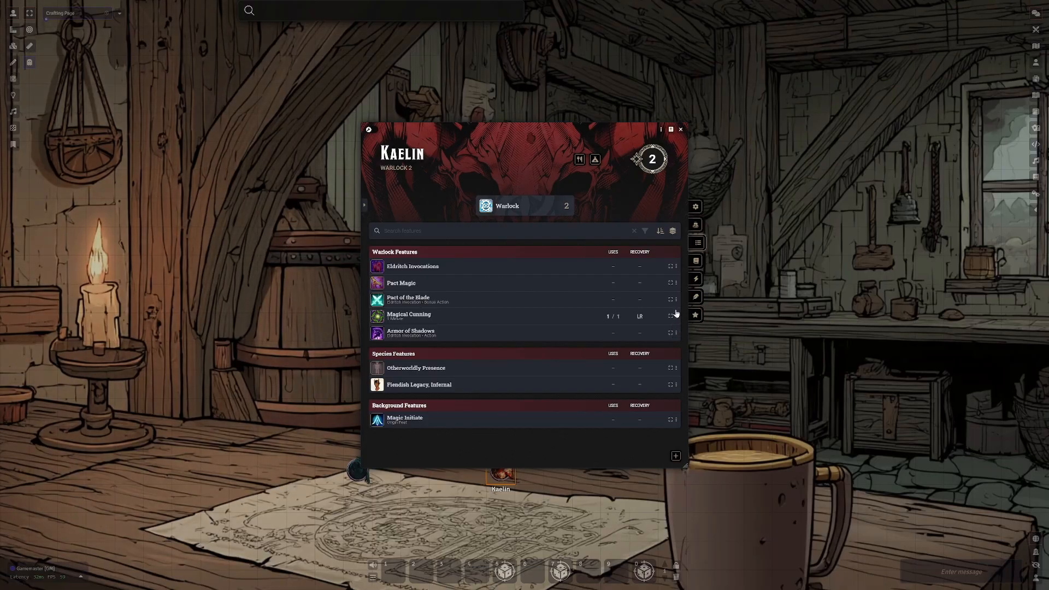
drag(449, 136, 413, 60)
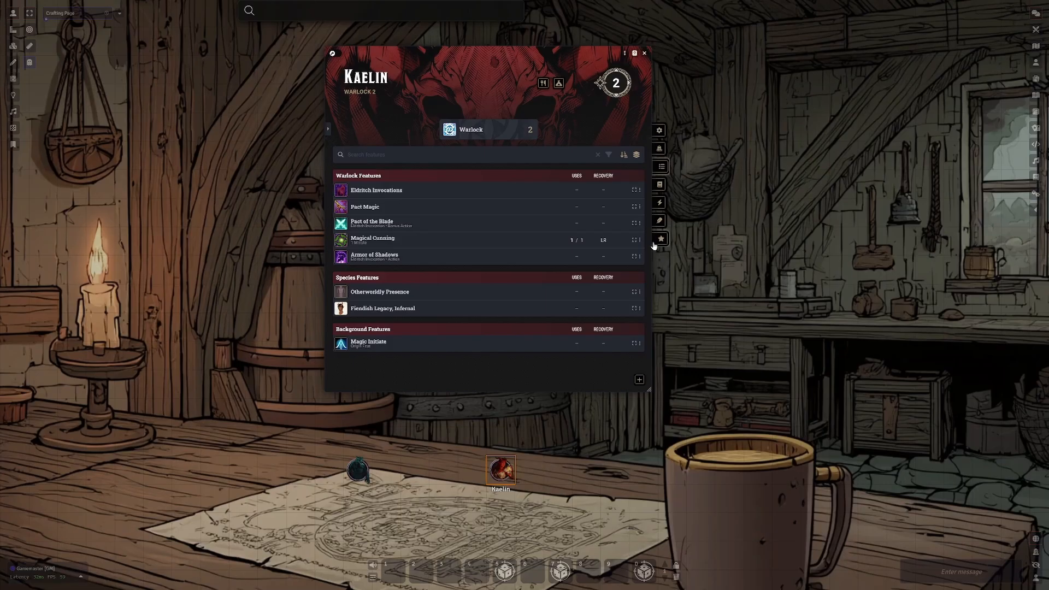
Step: Open the Player Options compendium from the Player Brews folder, place it clear of the character sheet, and collapse the Player Brews folder
click(1035, 177)
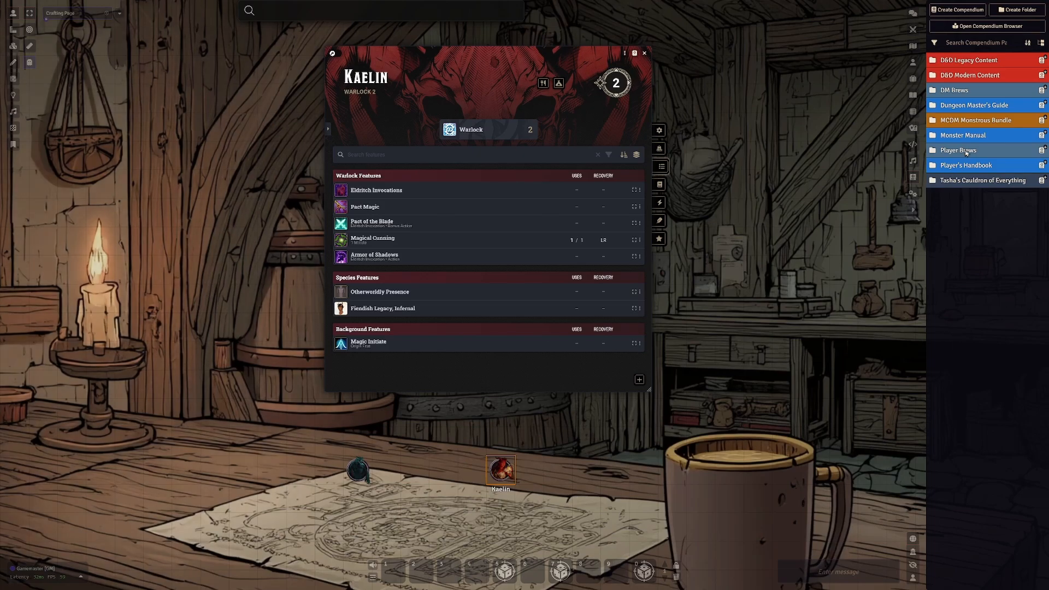
click(963, 93)
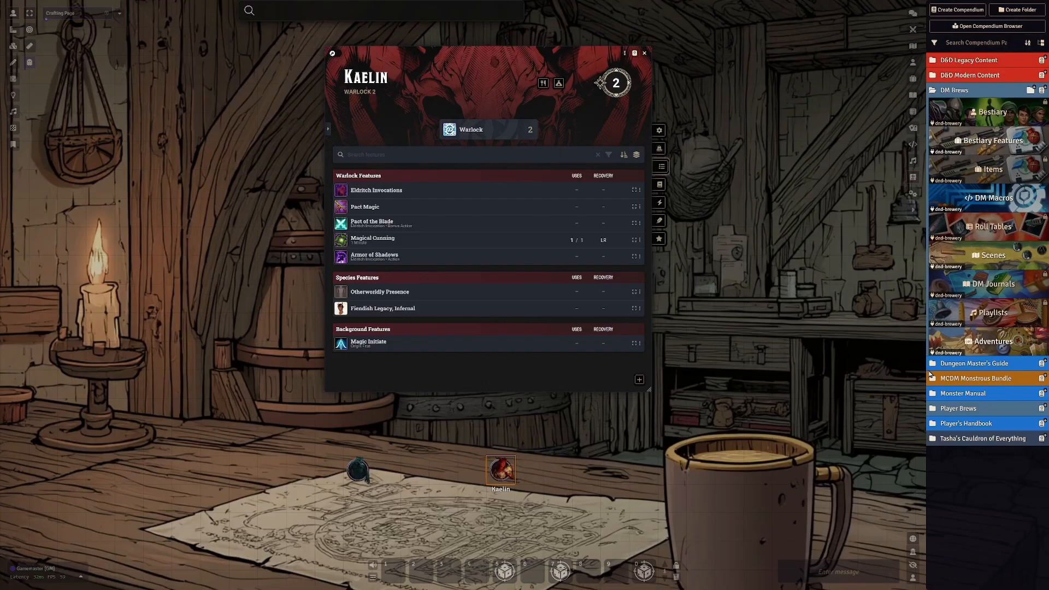
click(990, 88)
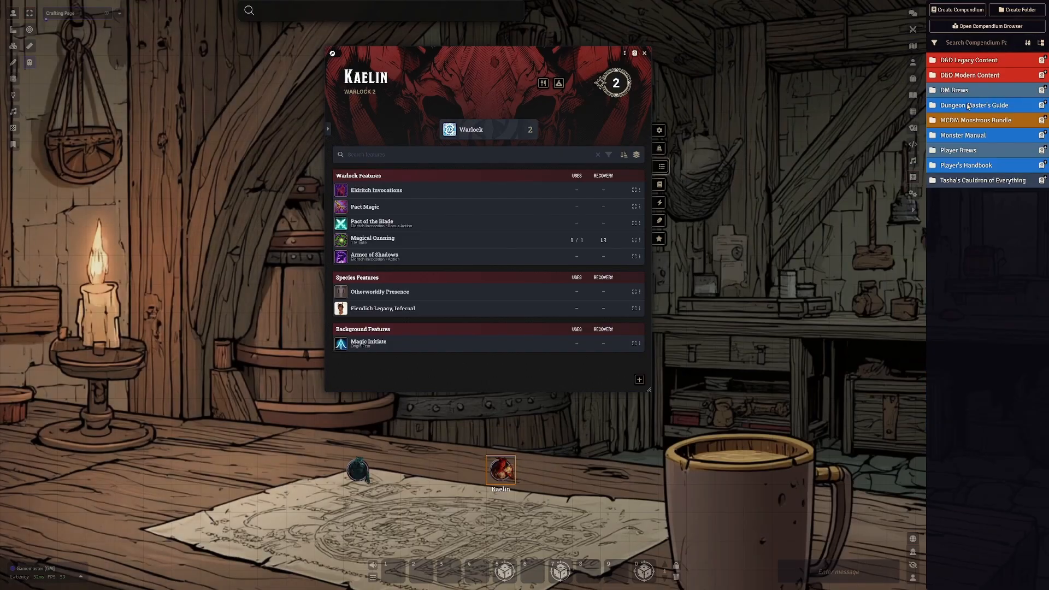
click(962, 152)
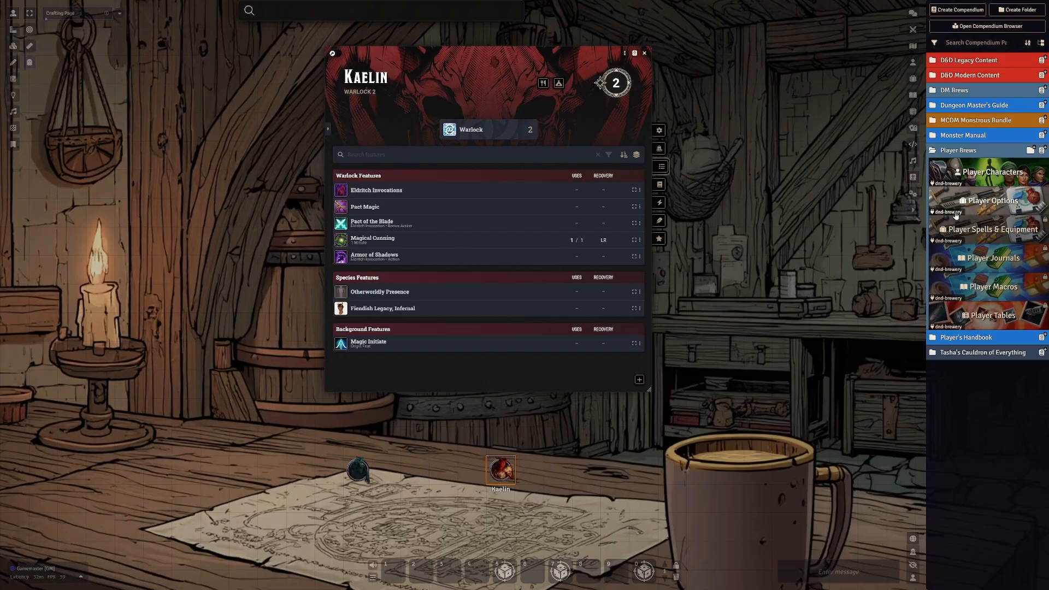
click(985, 204)
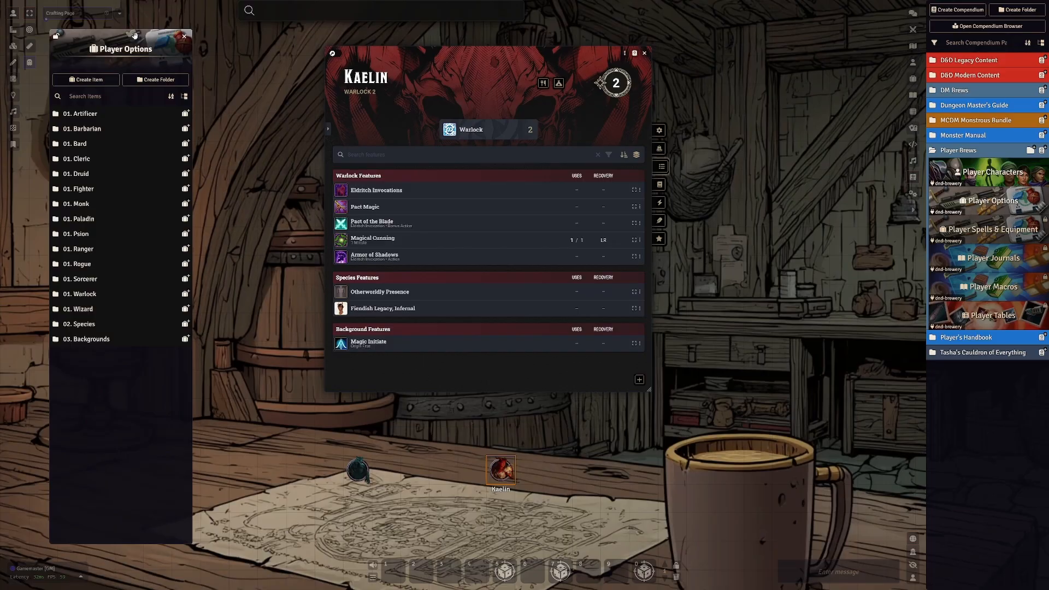
drag(135, 35, 97, 41)
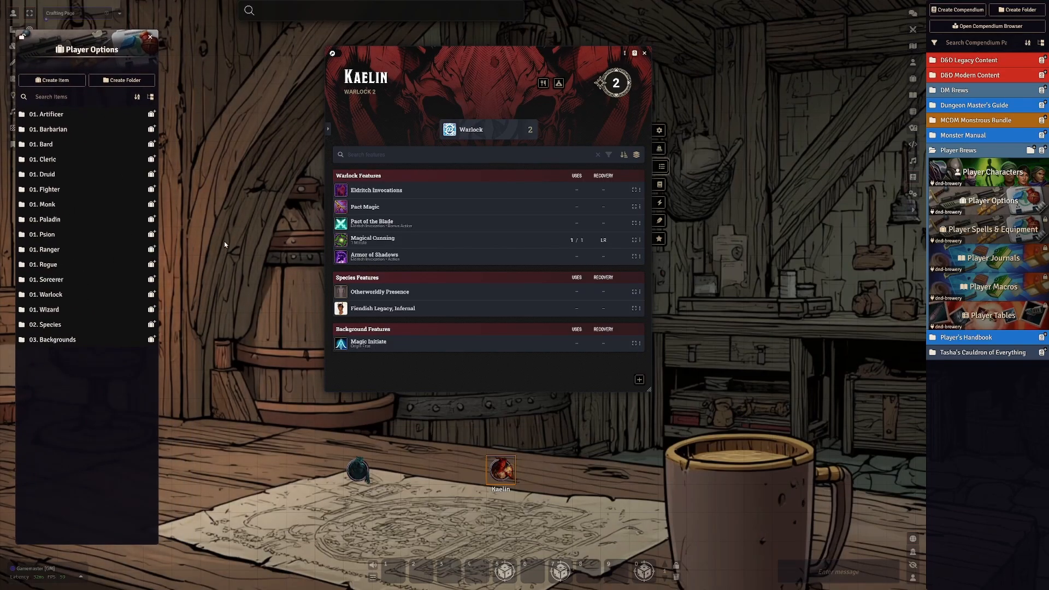
click(959, 151)
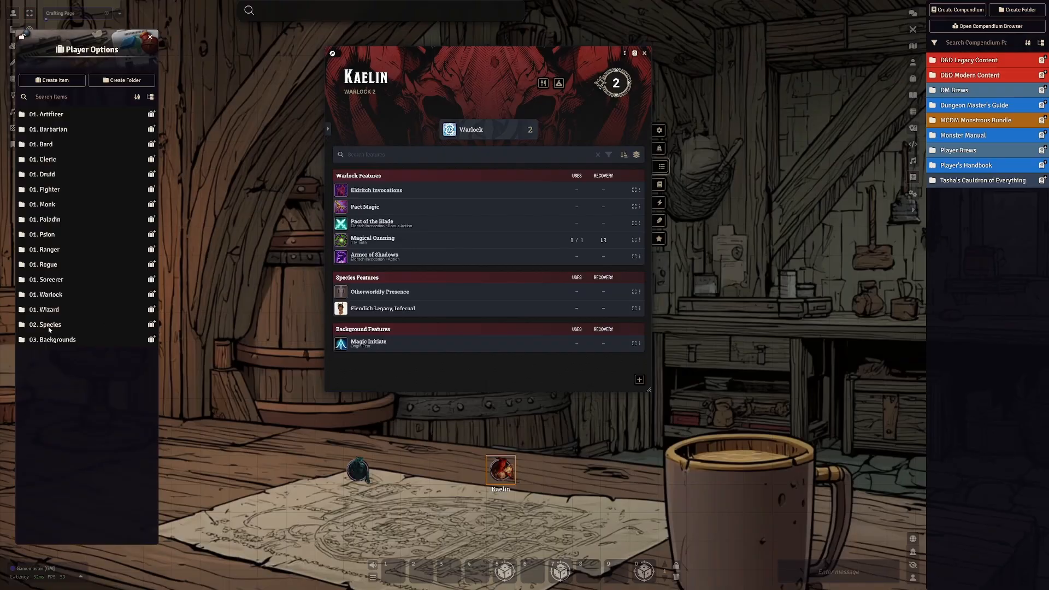
Step: Expand the Warlock folder and its Hexblade subfolder in Player Options, and move the character sheet closer to the compendium
click(52, 294)
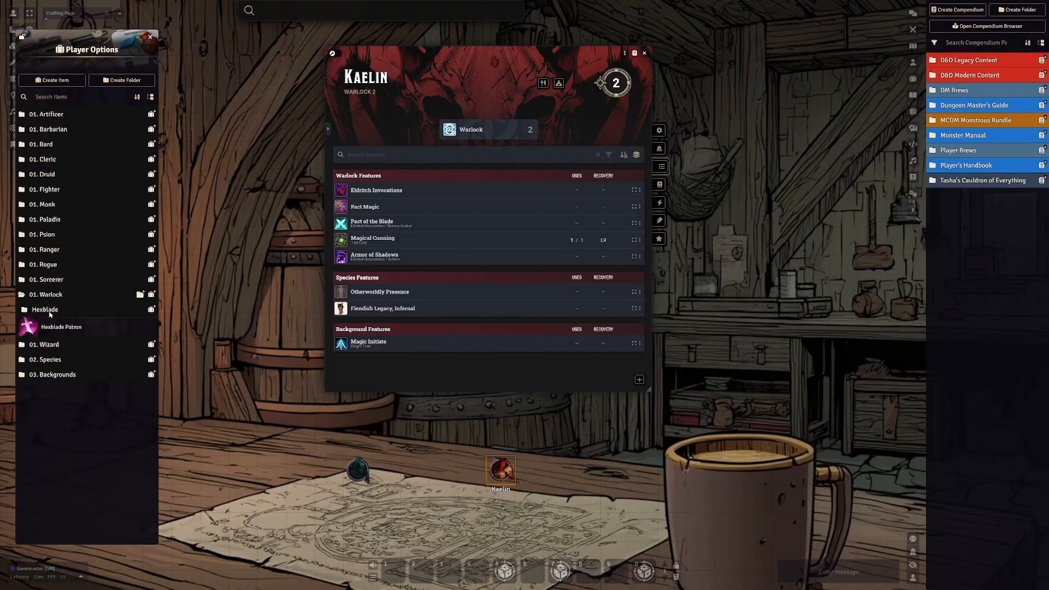
click(54, 311)
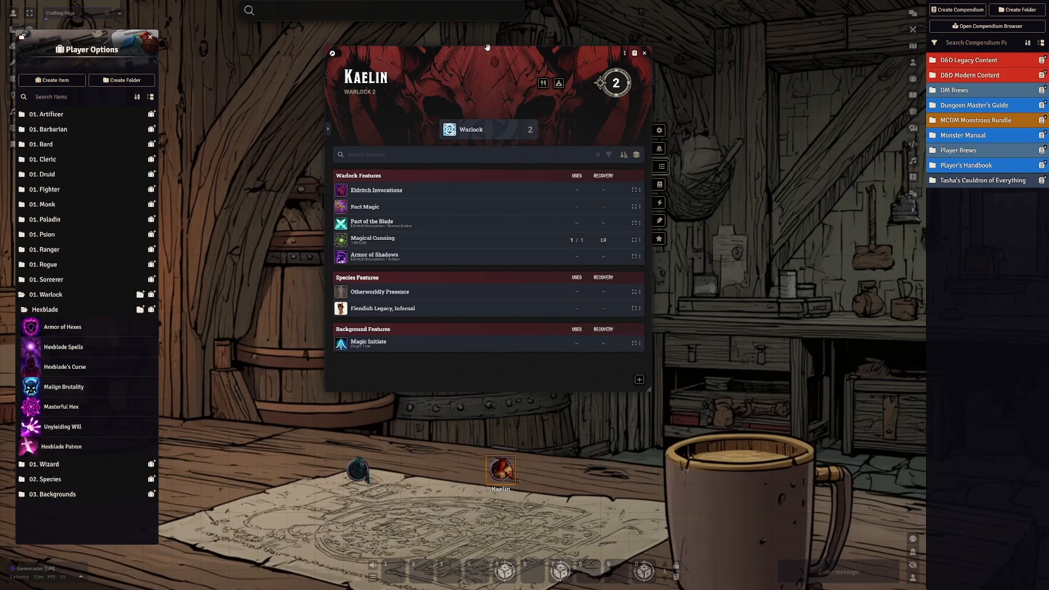
drag(432, 57, 327, 19)
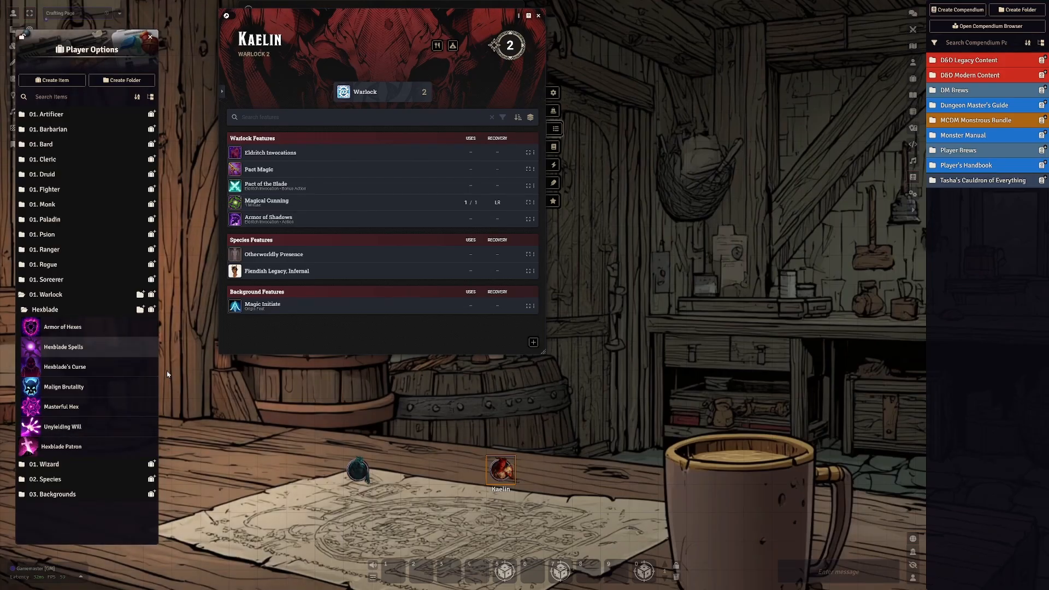
Step: Open the Hexblade Patron subclass item, move it beside the compendium list, and show its subclass details
click(72, 449)
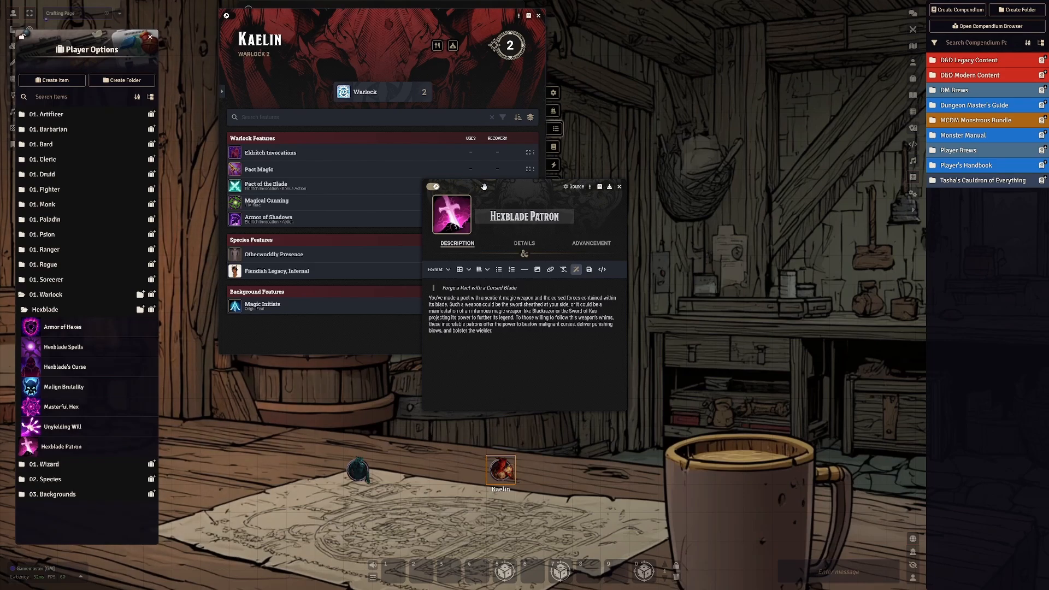
drag(484, 187, 365, 216)
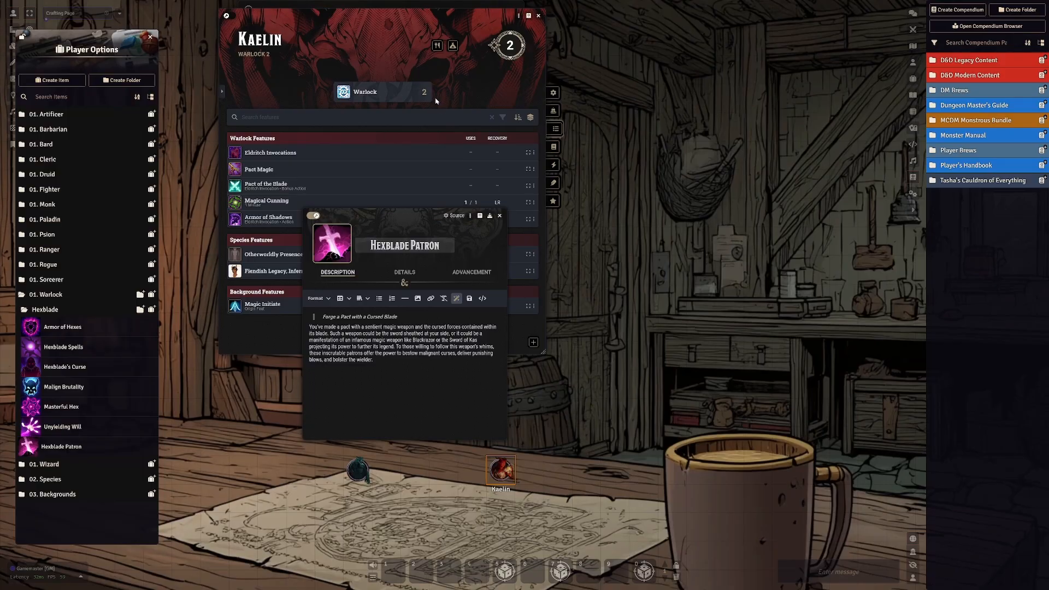
mouse_move(446, 182)
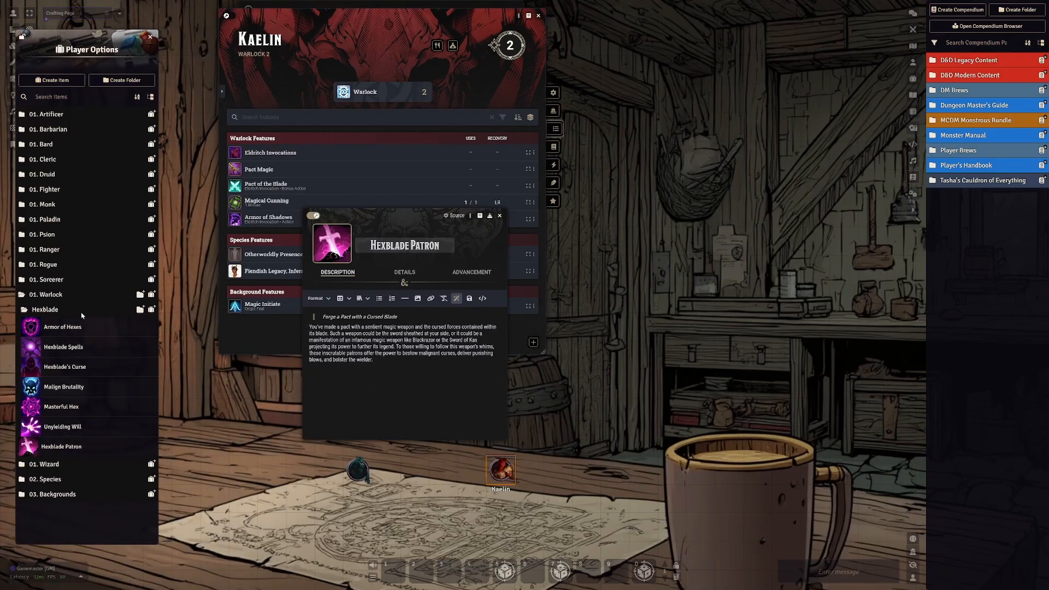
click(398, 272)
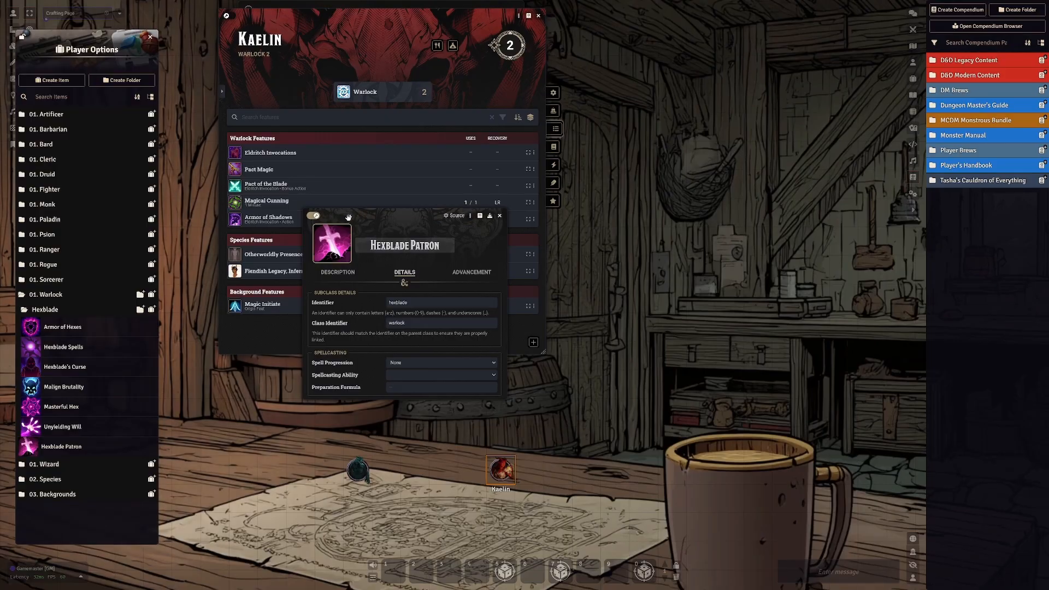
Step: Shift the Hexblade Patron window closer to the compendium, review its advancement, and close the item
drag(360, 209, 334, 205)
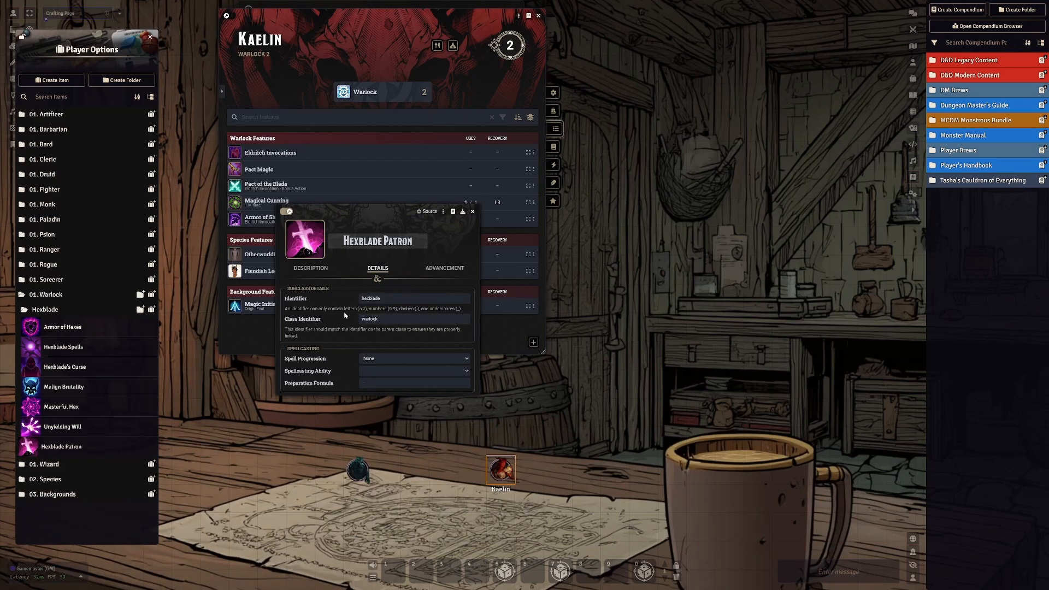
click(454, 268)
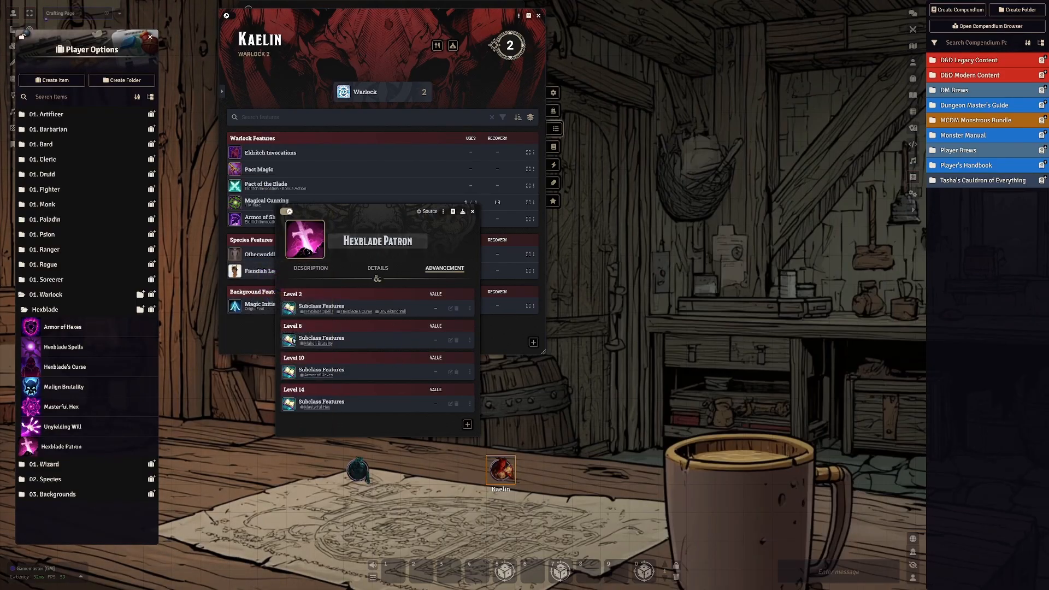
click(464, 212)
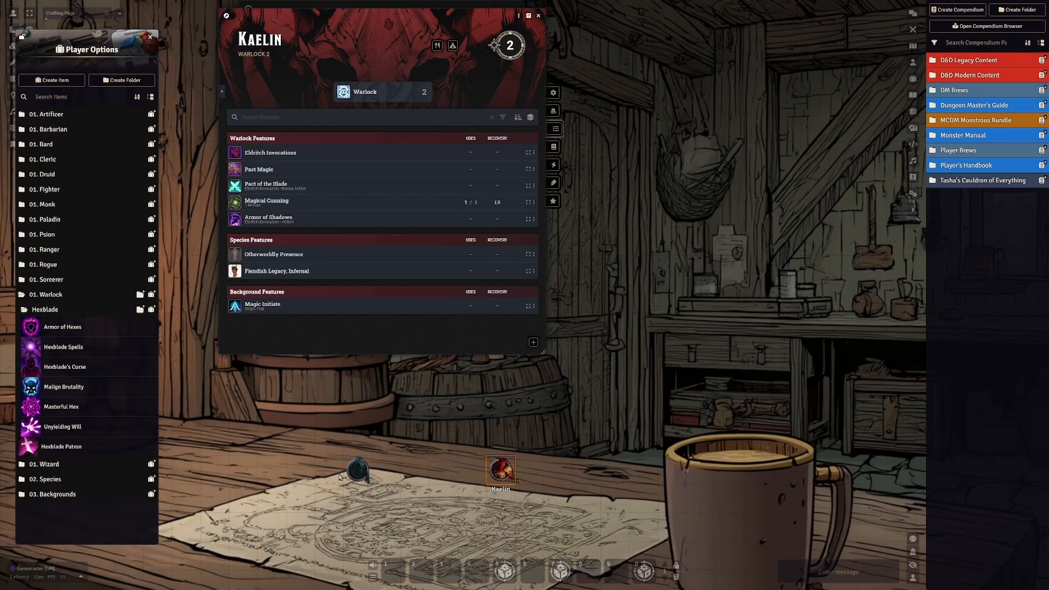
Step: Rearrange the two tokens on the map so the warlock's token sits before the other token
drag(358, 470, 419, 473)
drag(533, 496, 535, 462)
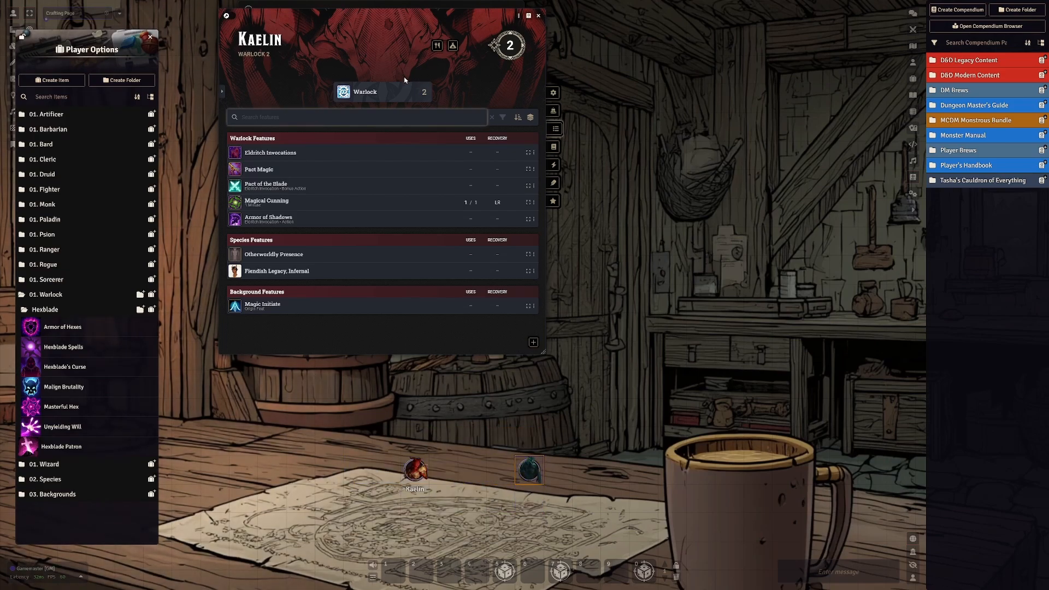
Step: Enable editing on the character sheet and raise the Warlock class to level 3
click(230, 17)
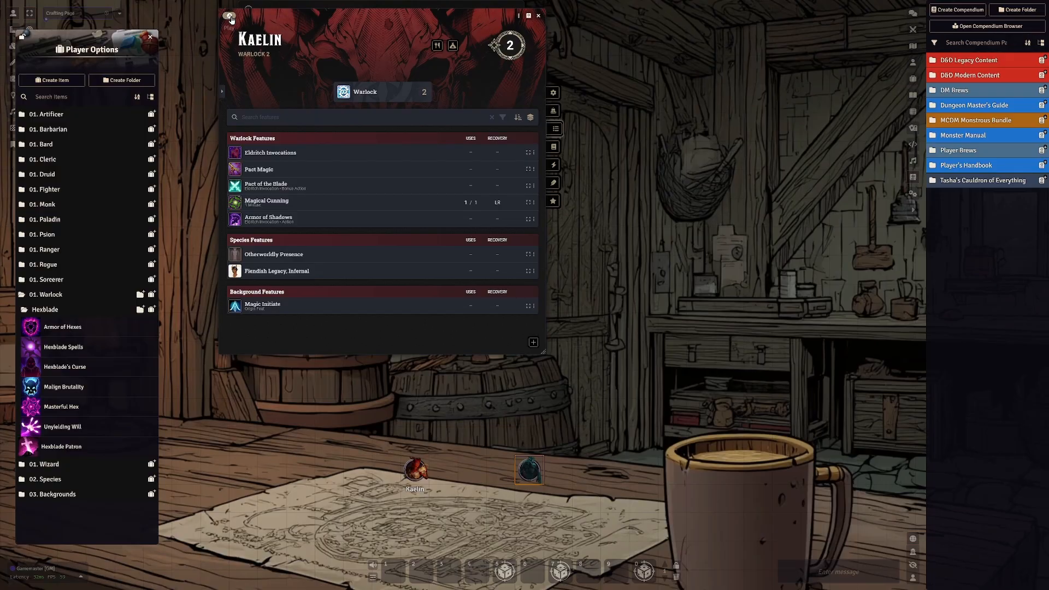
click(369, 91)
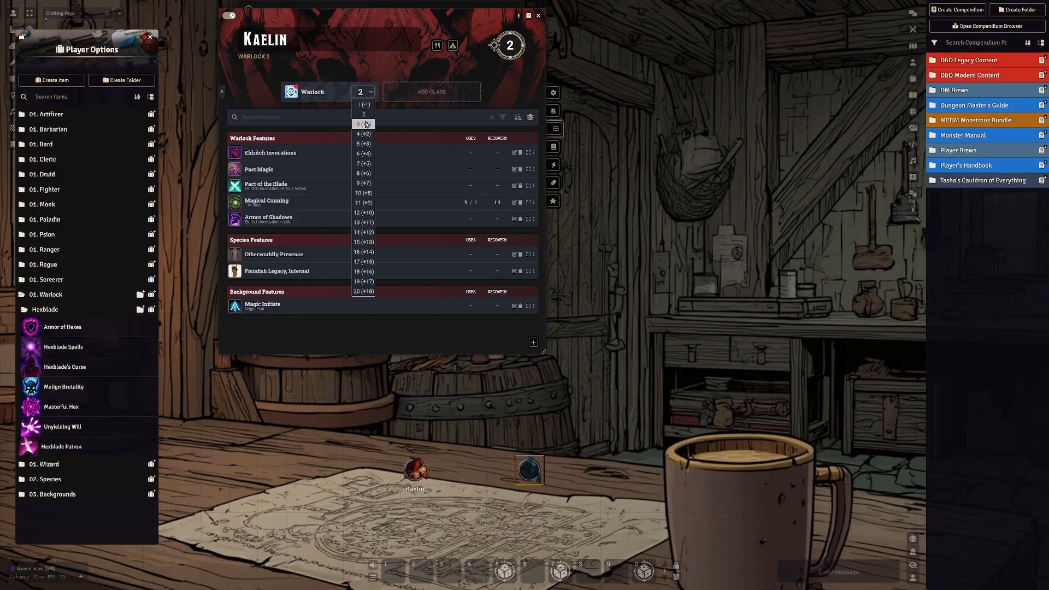
click(364, 116)
click(364, 95)
click(364, 124)
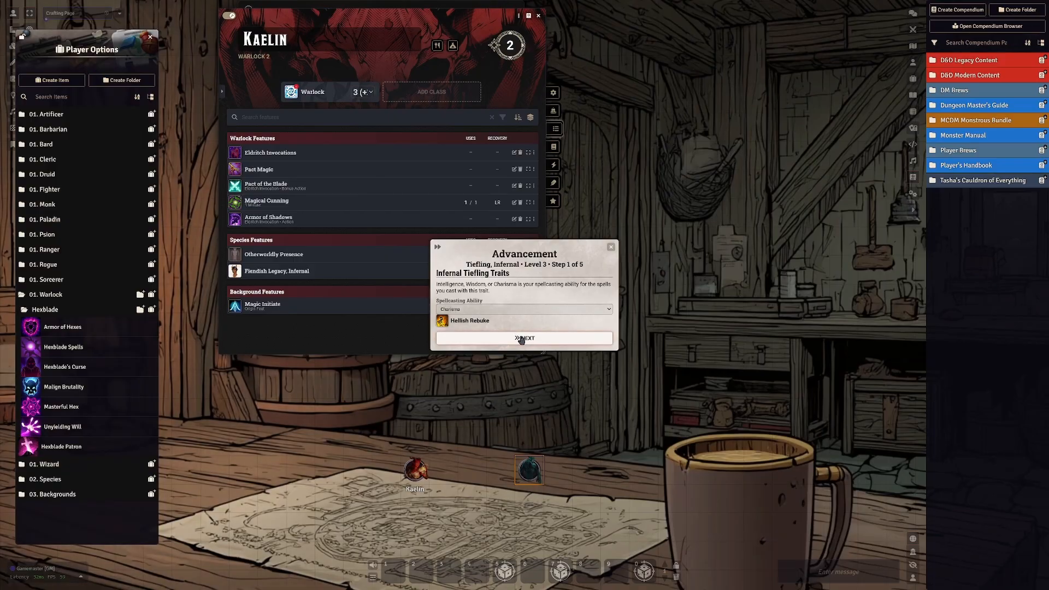
Step: Accept the Hellish Rebuke species advancement with Charisma, proceed to the level 3 Subclass choice, and open the subclass selection
click(520, 338)
click(580, 304)
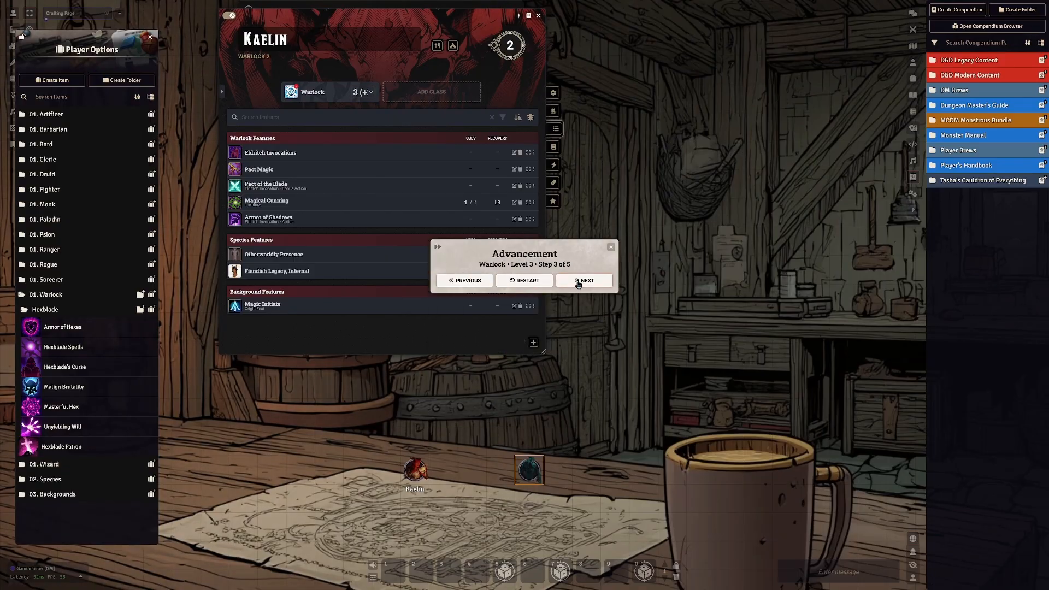
click(580, 576)
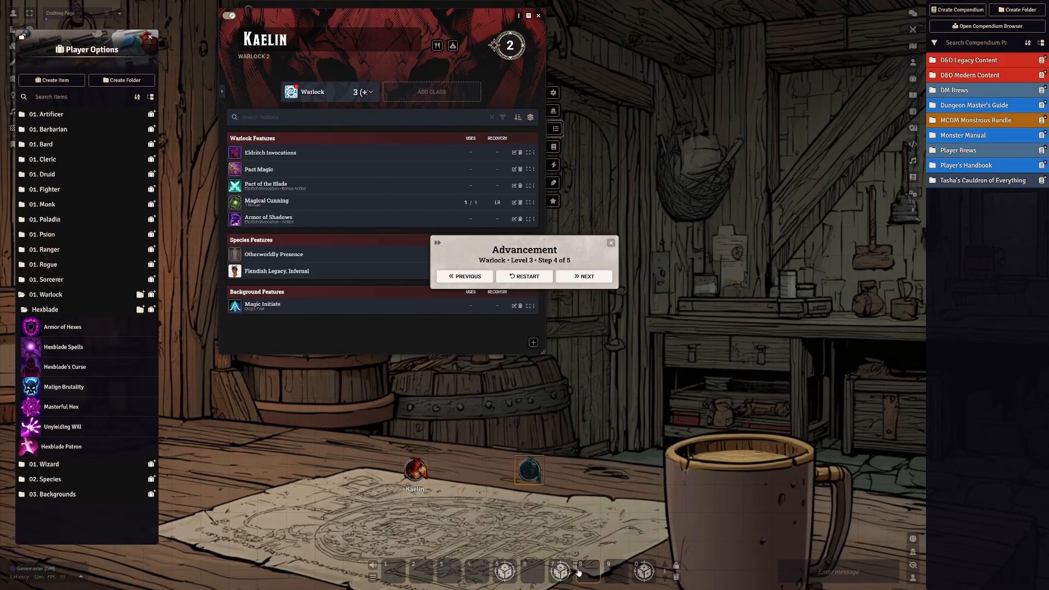
click(596, 300)
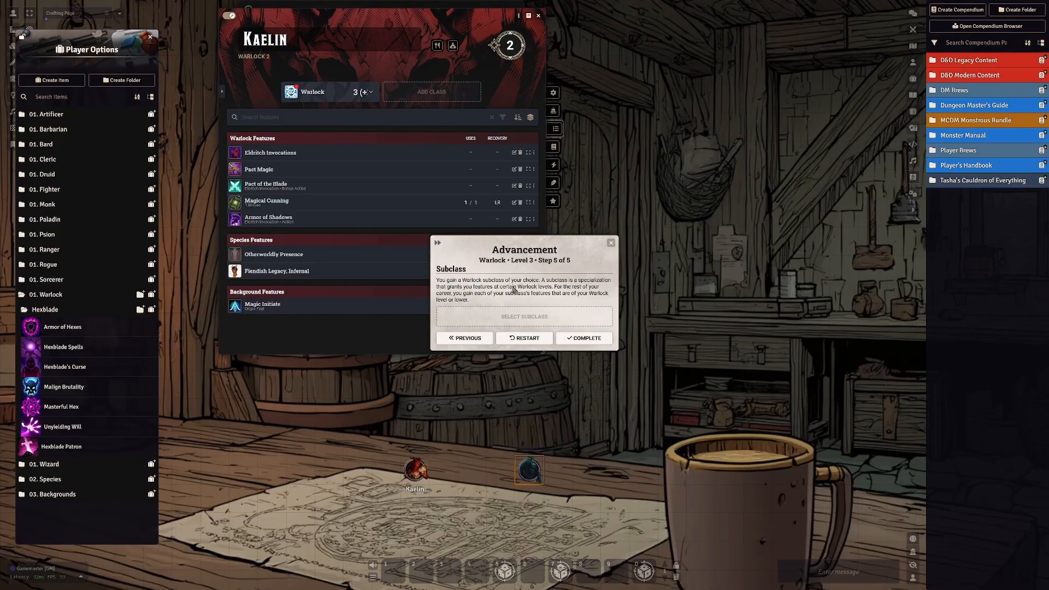
click(517, 317)
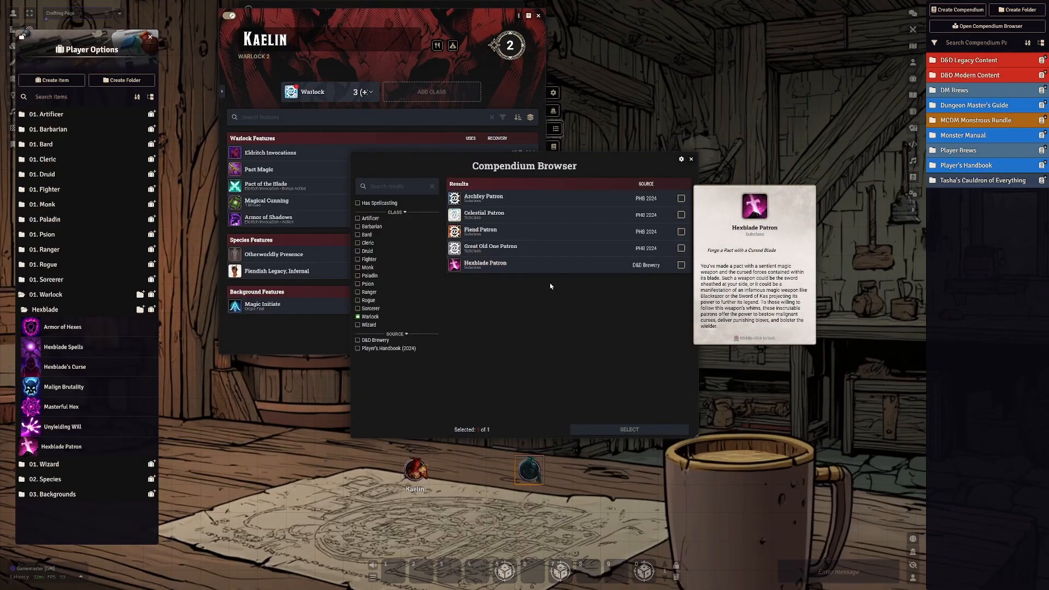
Step: Check the Identifier and Class Identifier in the Hexblade Patron item's details against the subclass list, and close the item
mouse_move(479, 267)
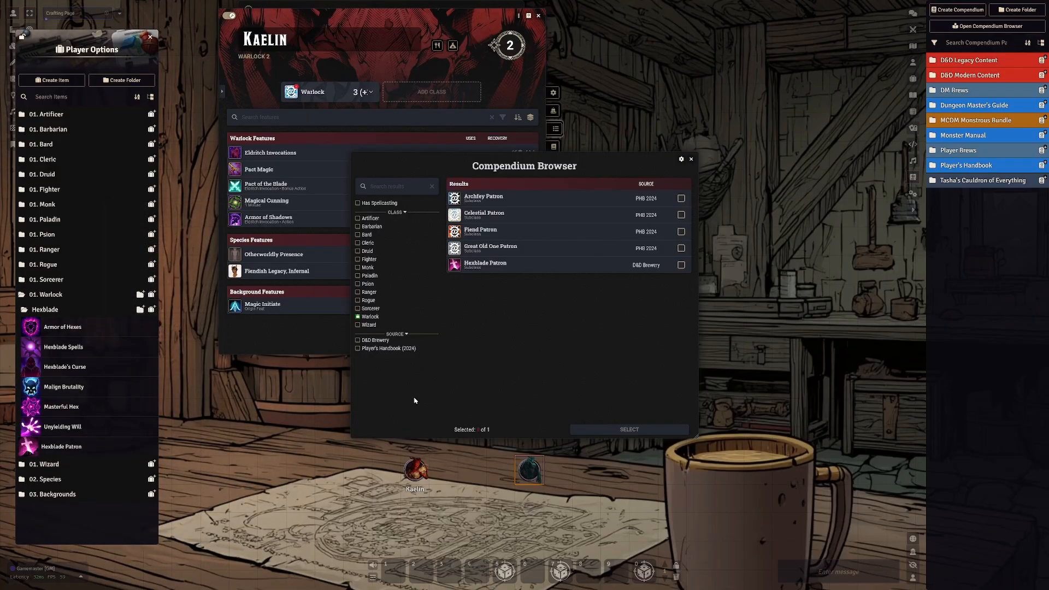
click(71, 446)
click(377, 268)
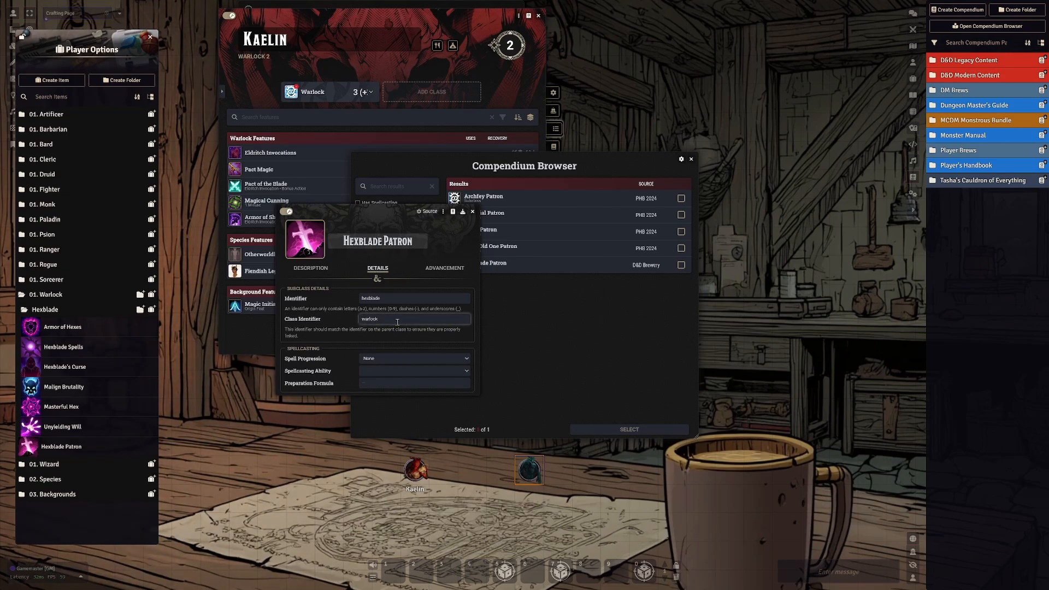
drag(382, 212, 219, 177)
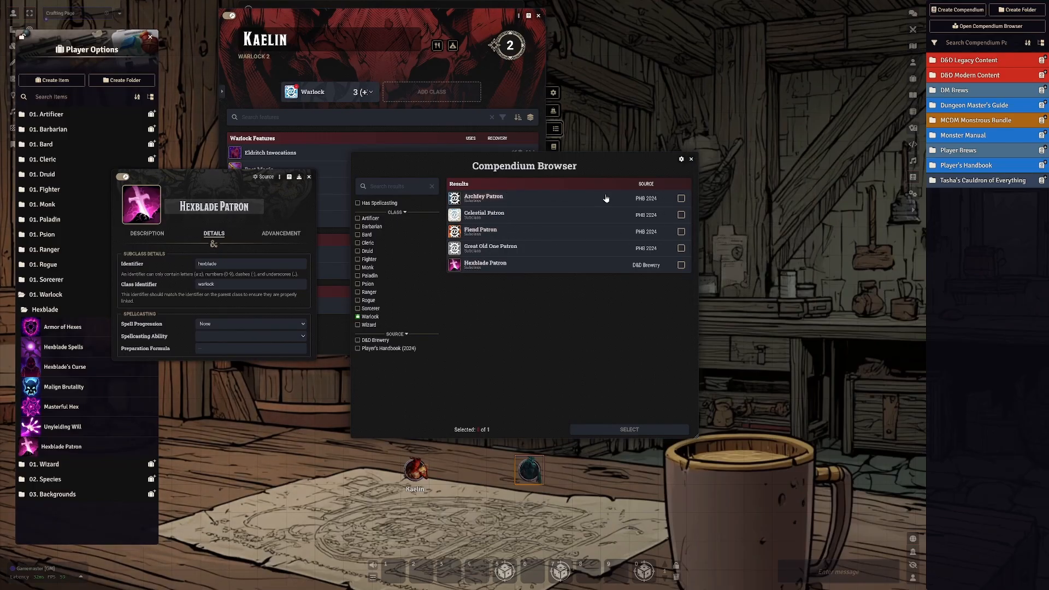
mouse_move(629, 217)
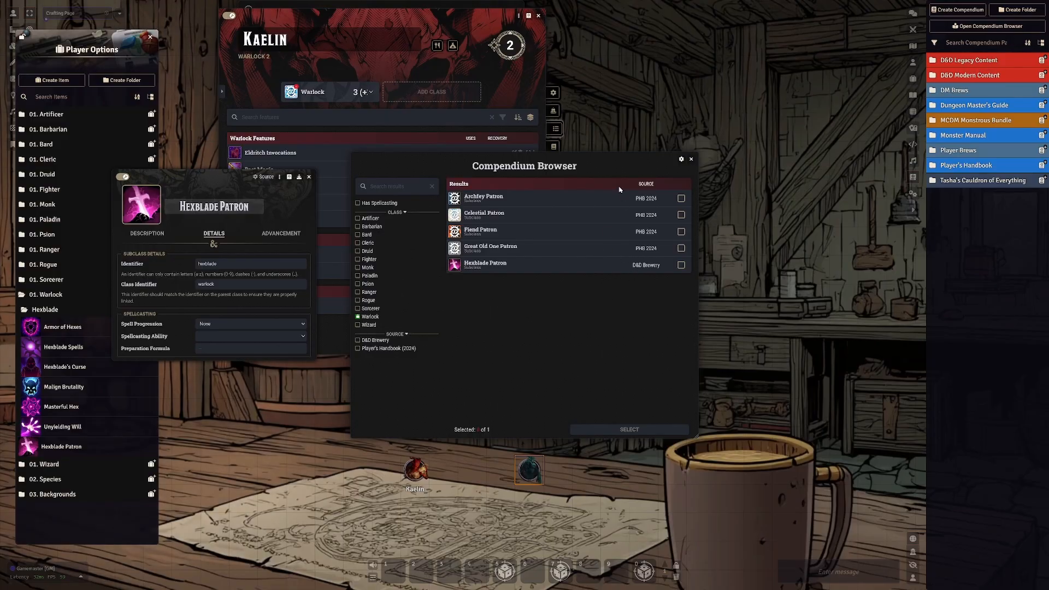
click(174, 289)
drag(239, 287, 177, 294)
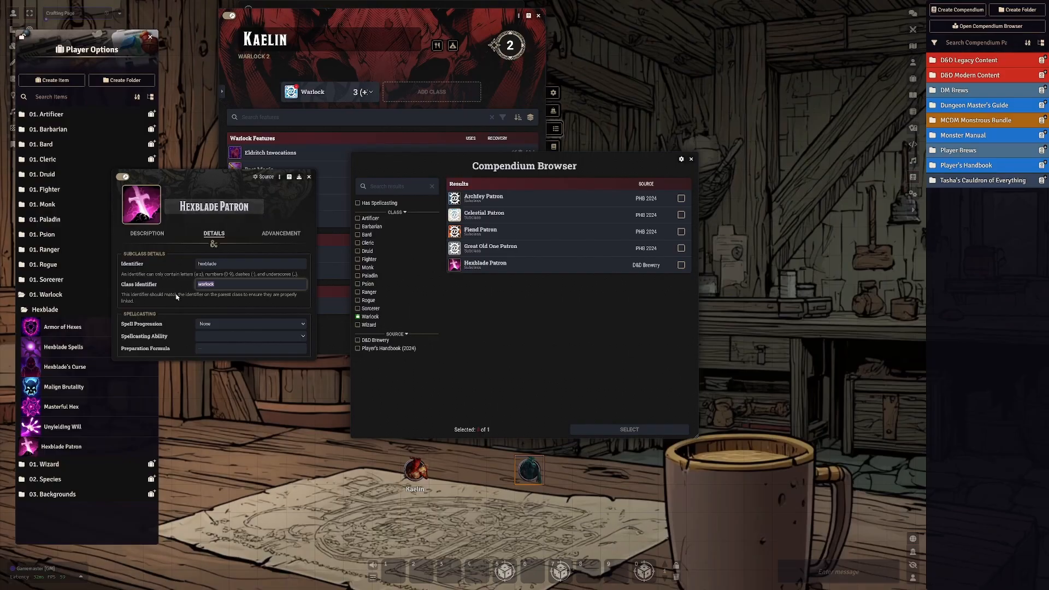
right_click(232, 263)
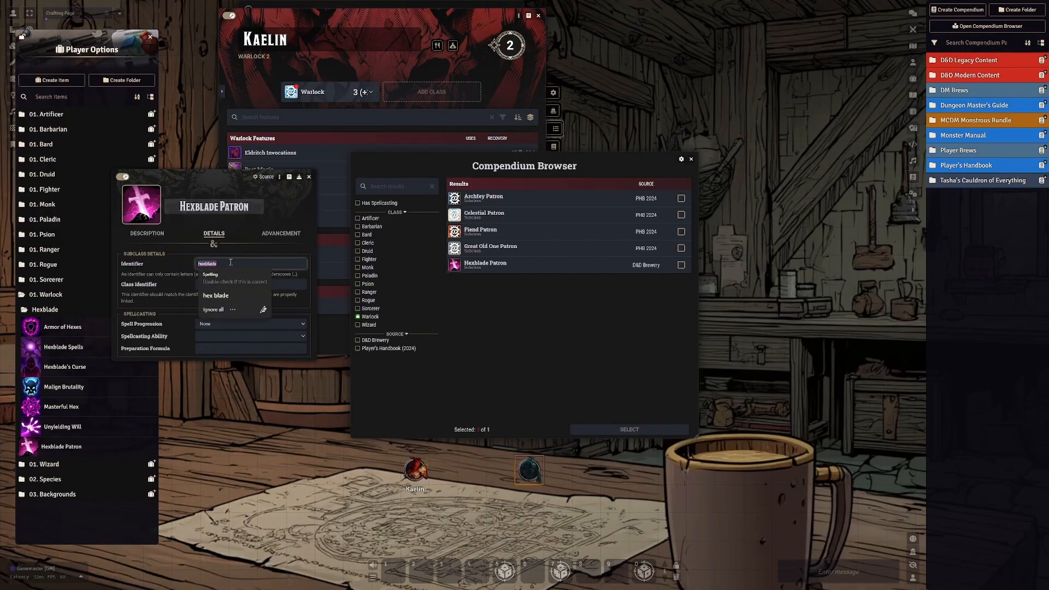
click(238, 264)
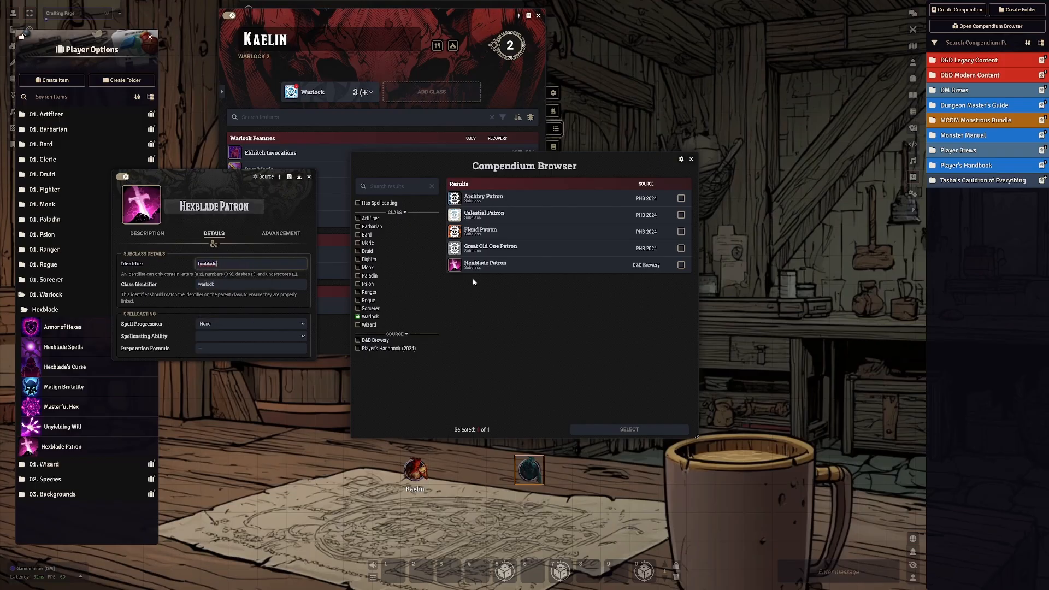
click(309, 177)
Step: Choose Hexblade Patron as the warlock's subclass and continue to its level 3 subclass features
click(682, 265)
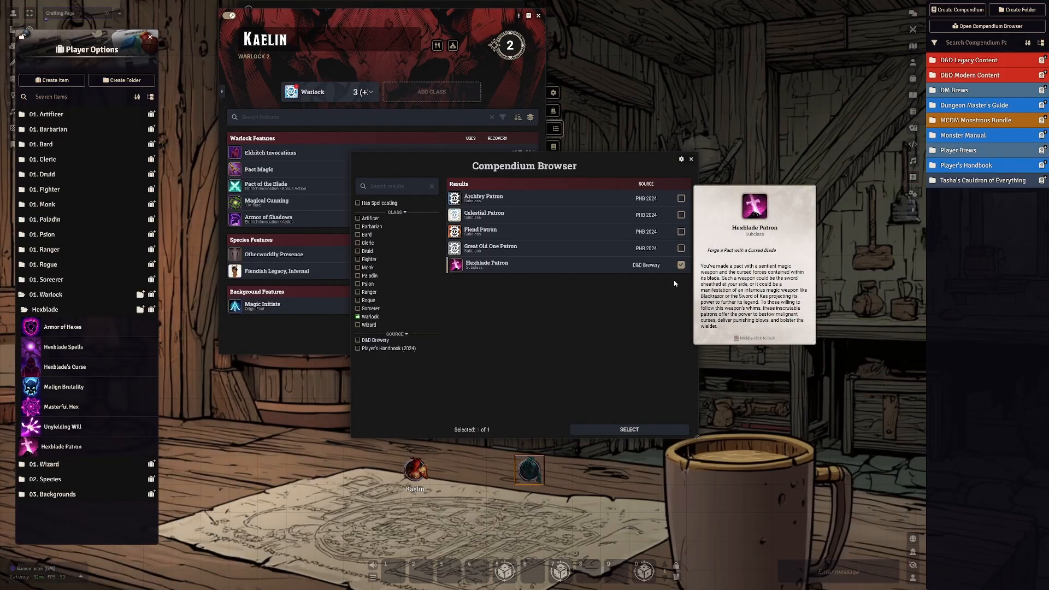
click(629, 430)
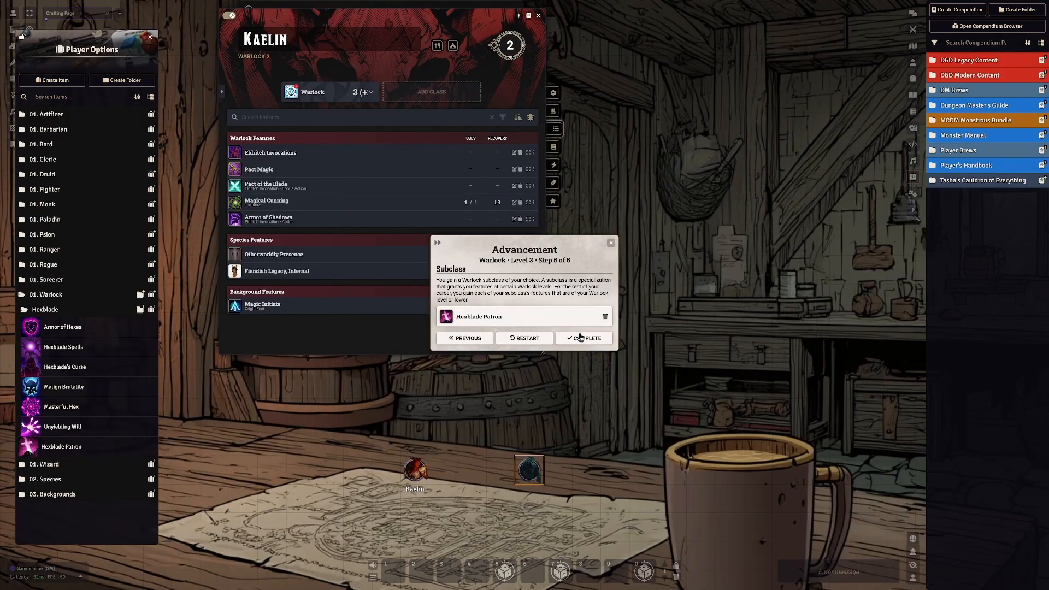
click(583, 338)
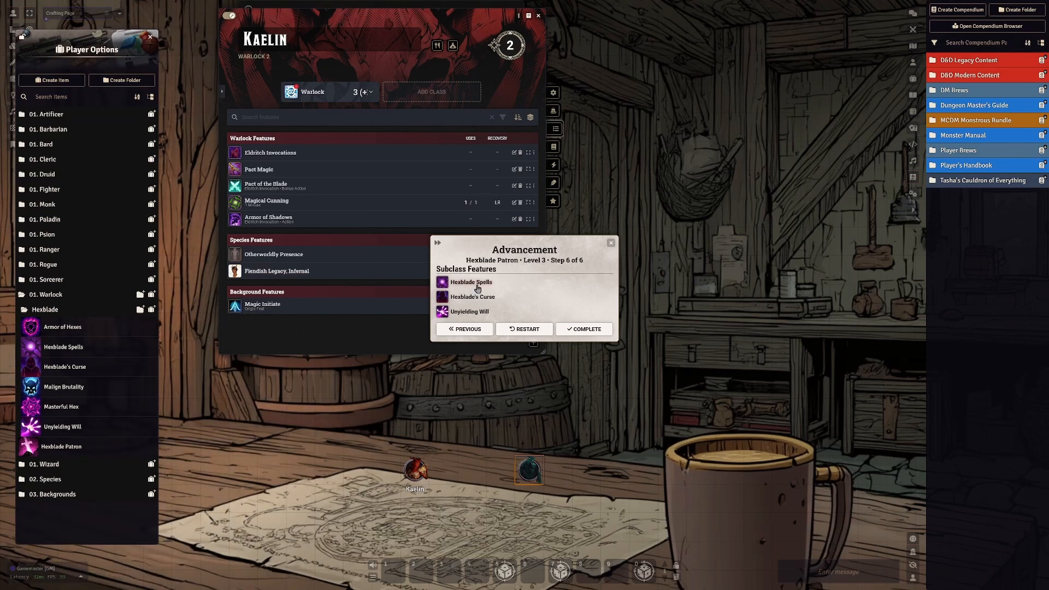
Step: Reopen the Hexblade Patron item on its advancement list and place it clear of the character sheet and advancement dialog
click(55, 447)
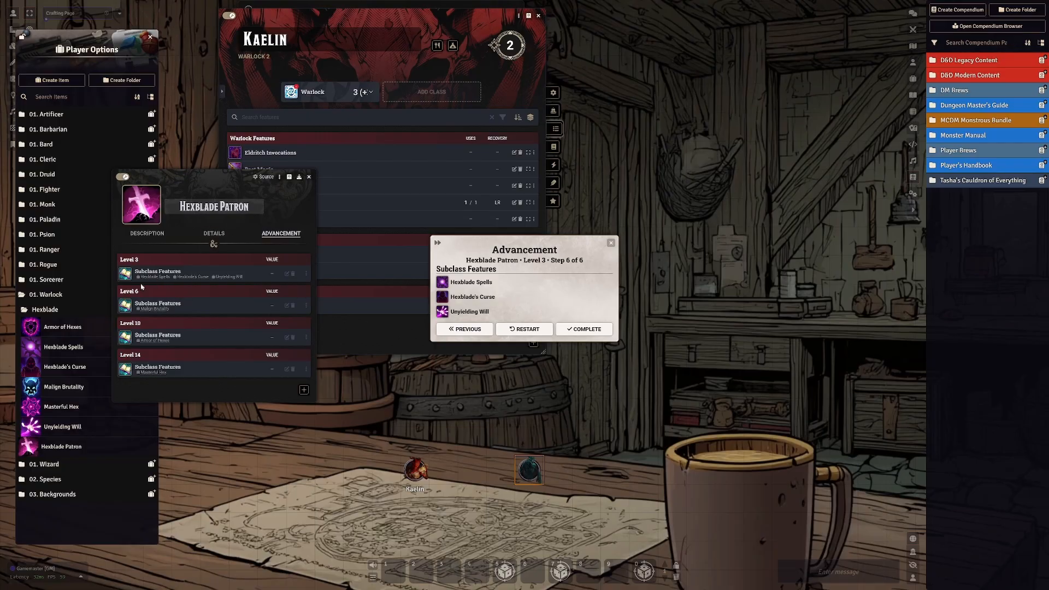
drag(182, 175, 766, 11)
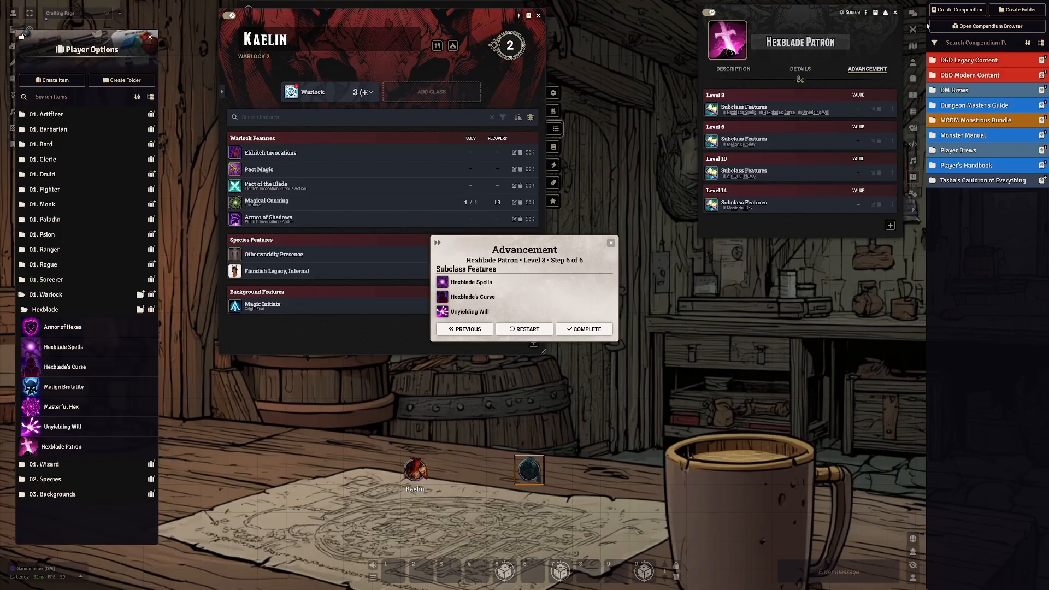
drag(787, 13, 748, 14)
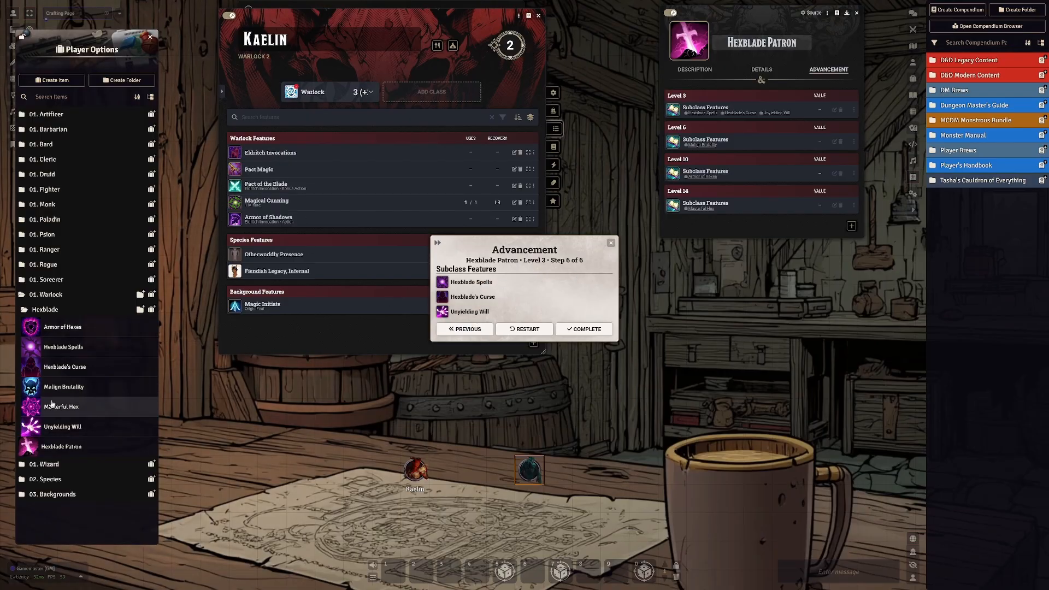
Step: Open the Hexblade Spells item, place it below the Hexblade Patron window, and review its advancement and description
click(63, 348)
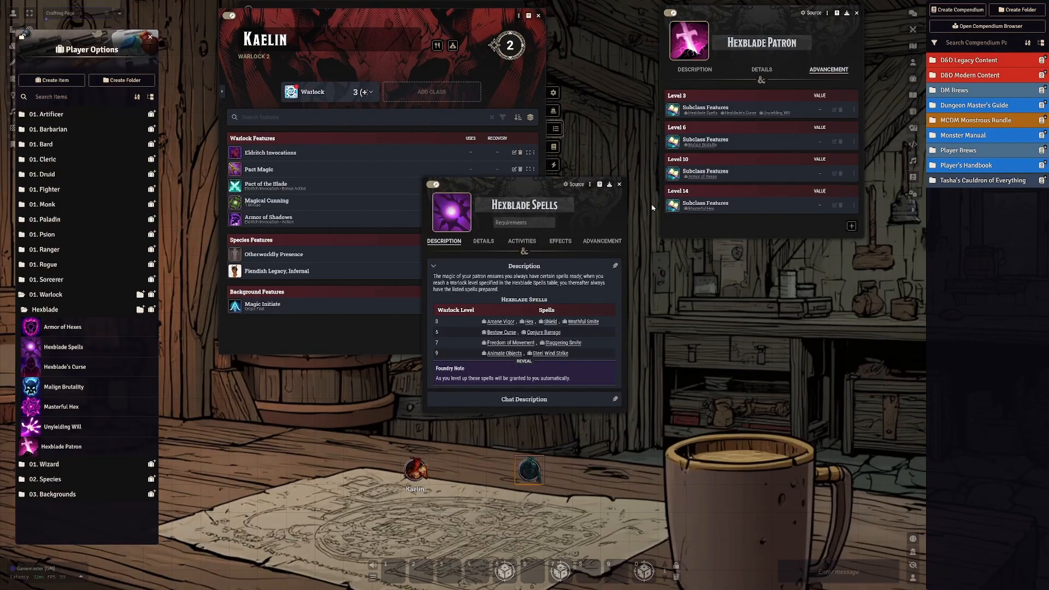
drag(519, 187, 741, 178)
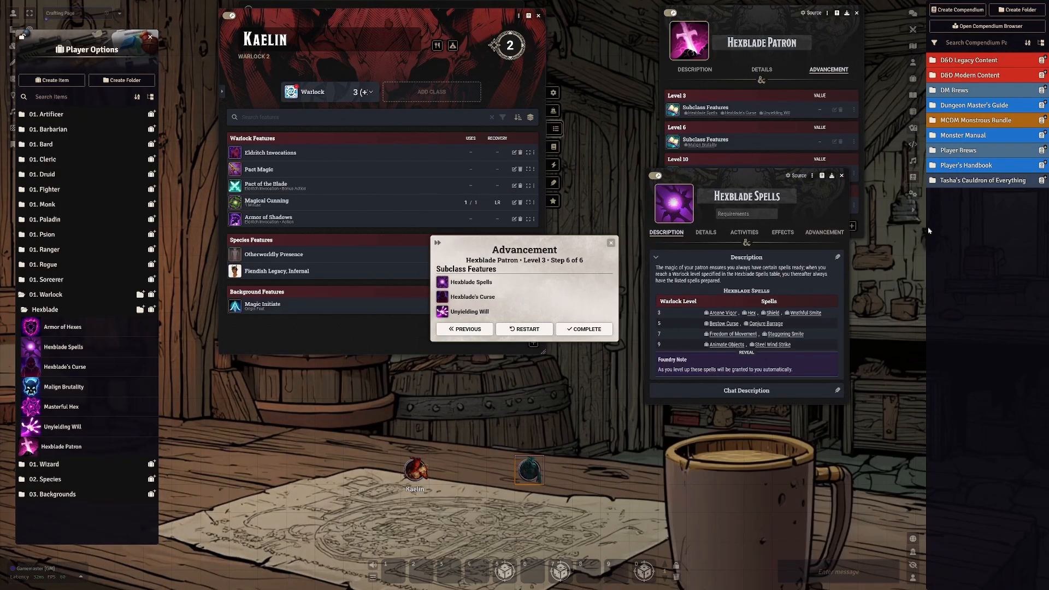
click(826, 232)
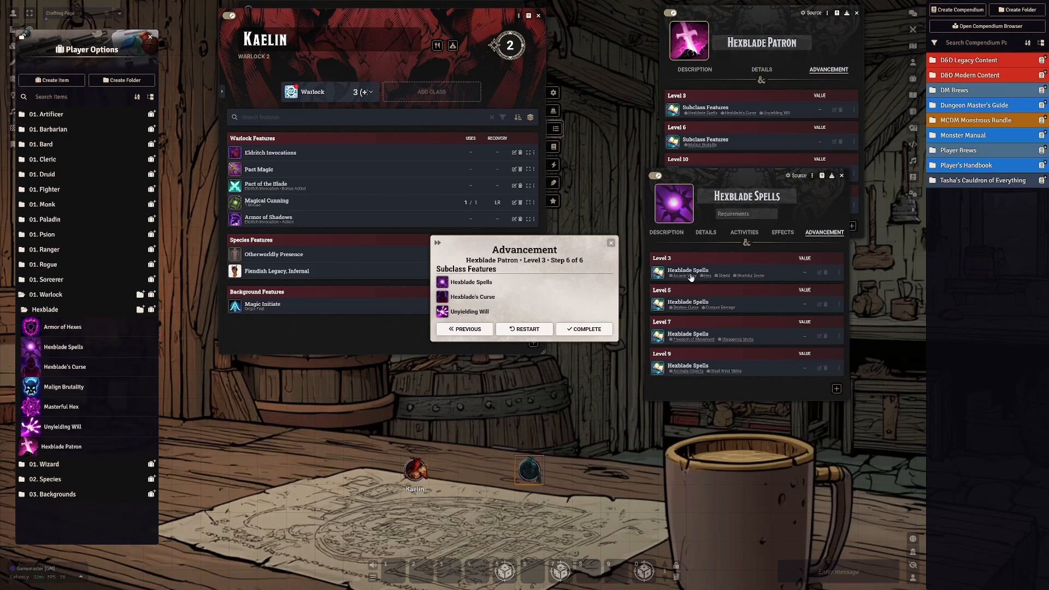
click(667, 233)
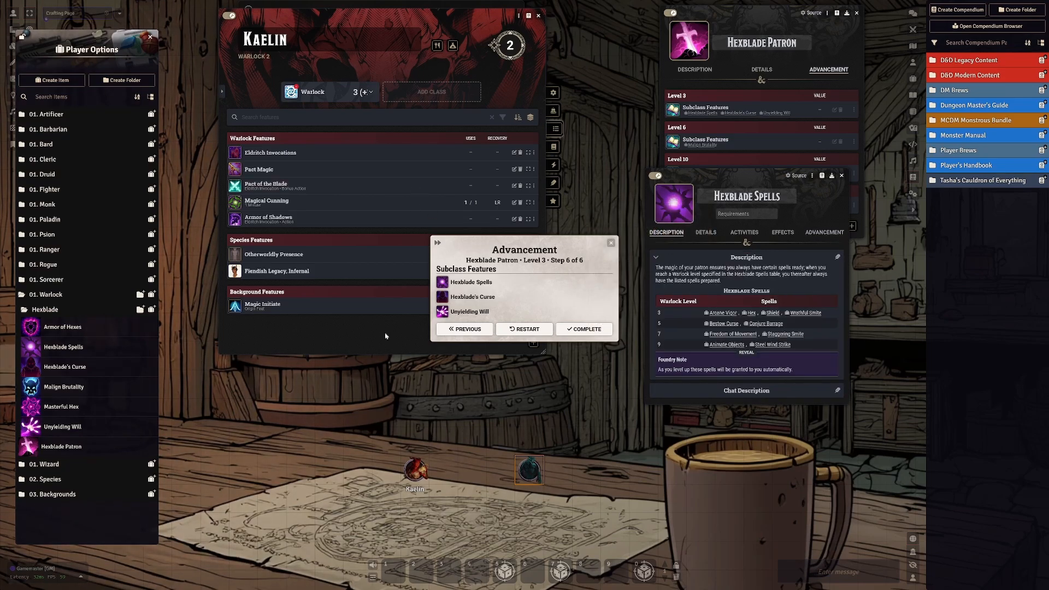
drag(701, 176, 712, 186)
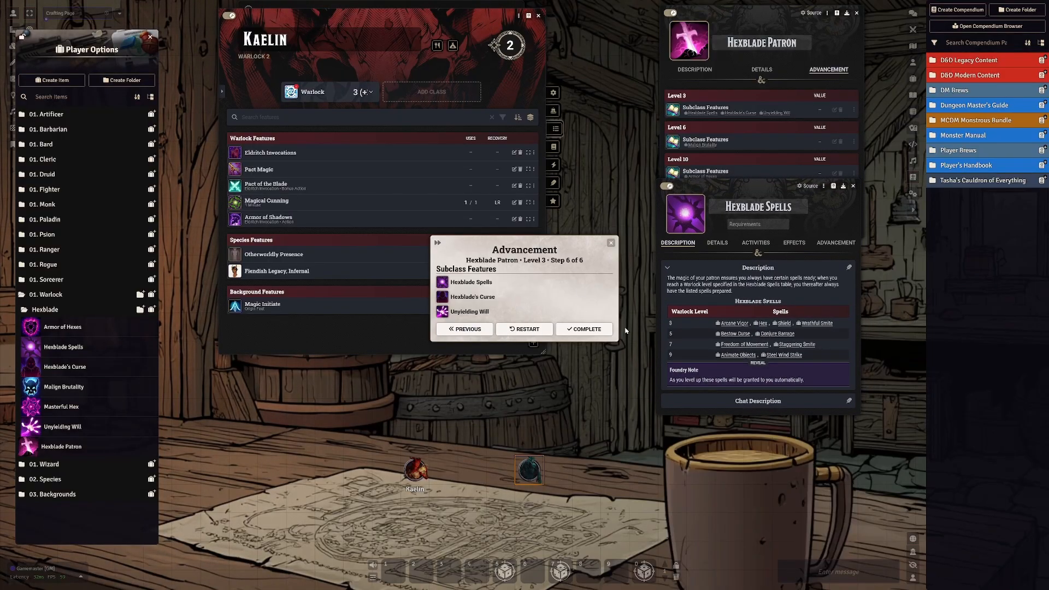
Step: Accept the Hexblade subclass features and the level 3 Hexblade Spells, completing the advancement
click(575, 330)
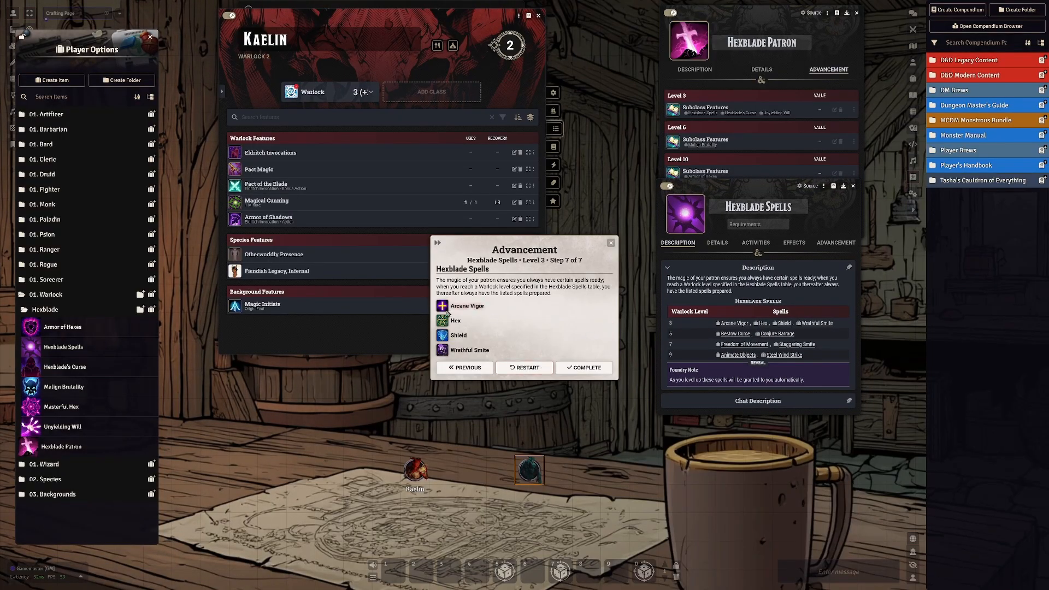
click(579, 368)
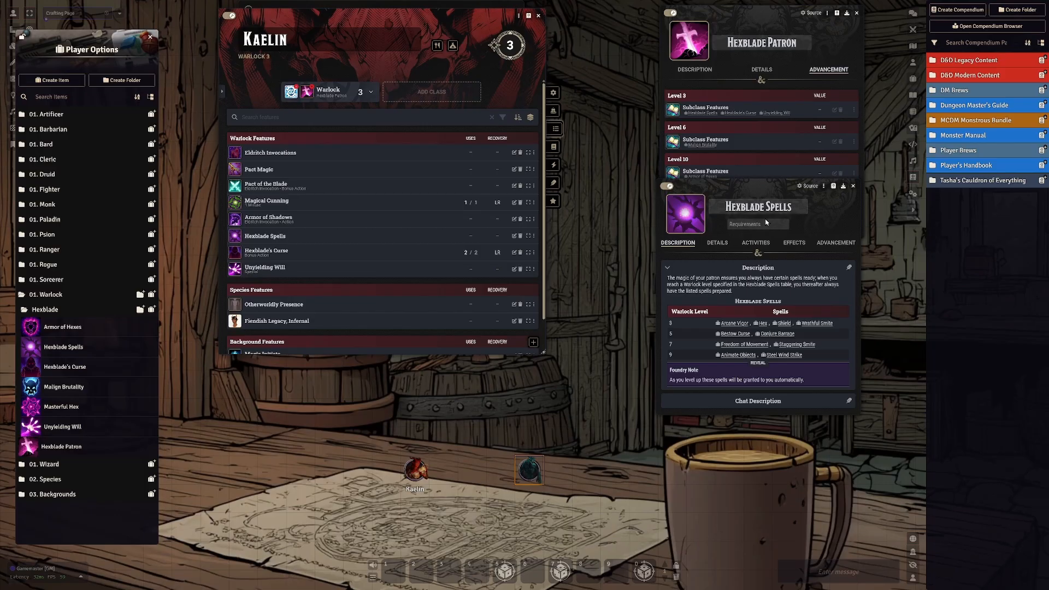
Step: Open the Archfey Spells item from the world's items, compare its description with Hexblade Spells, and close it
click(913, 79)
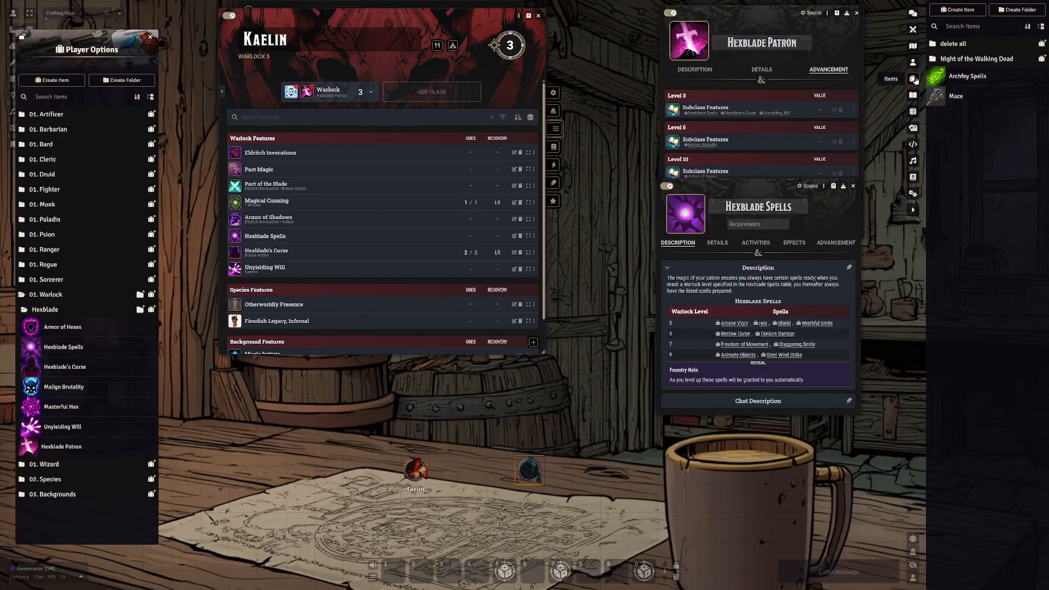
click(968, 77)
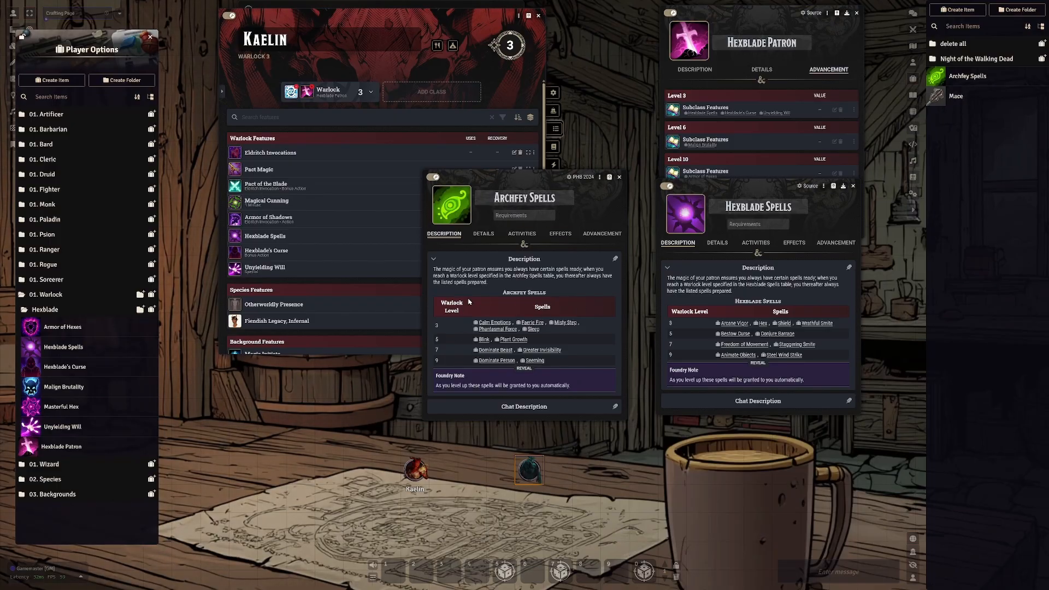
click(619, 177)
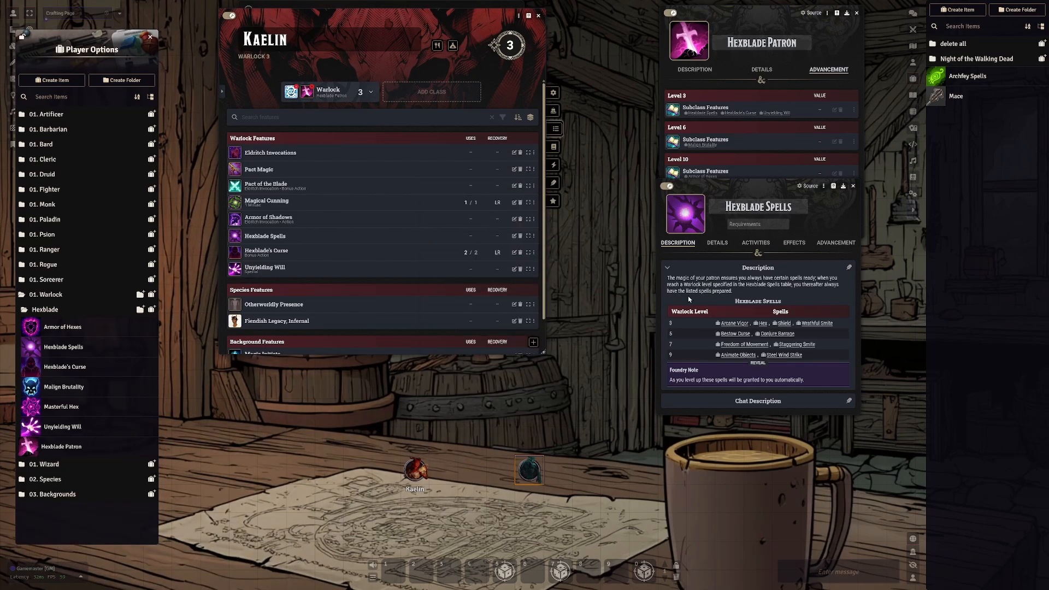
Step: Duplicate the Archfey Spells item, check the copy, and delete that copy
right_click(978, 71)
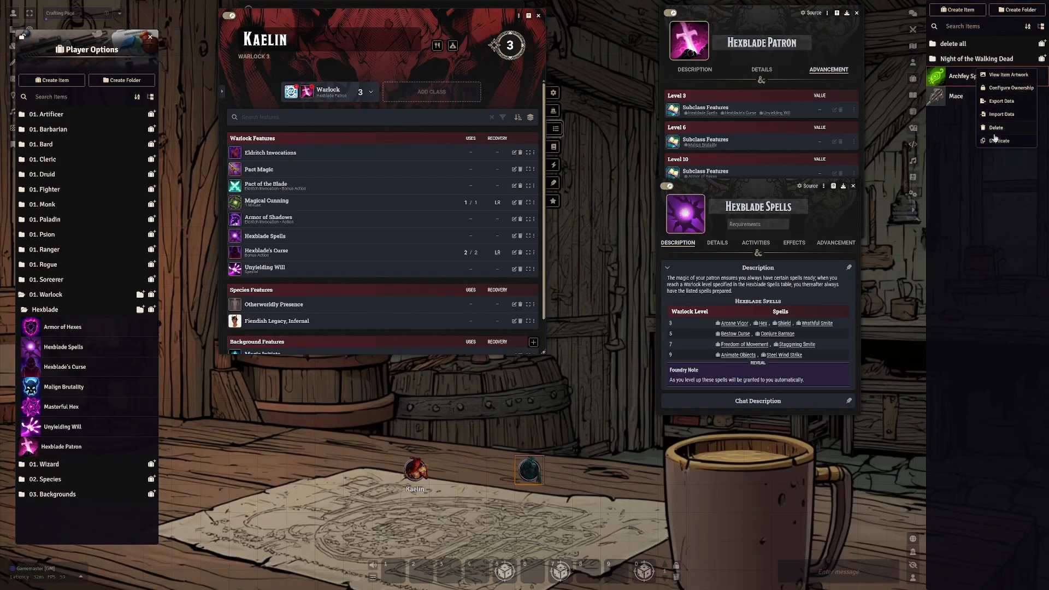
click(994, 143)
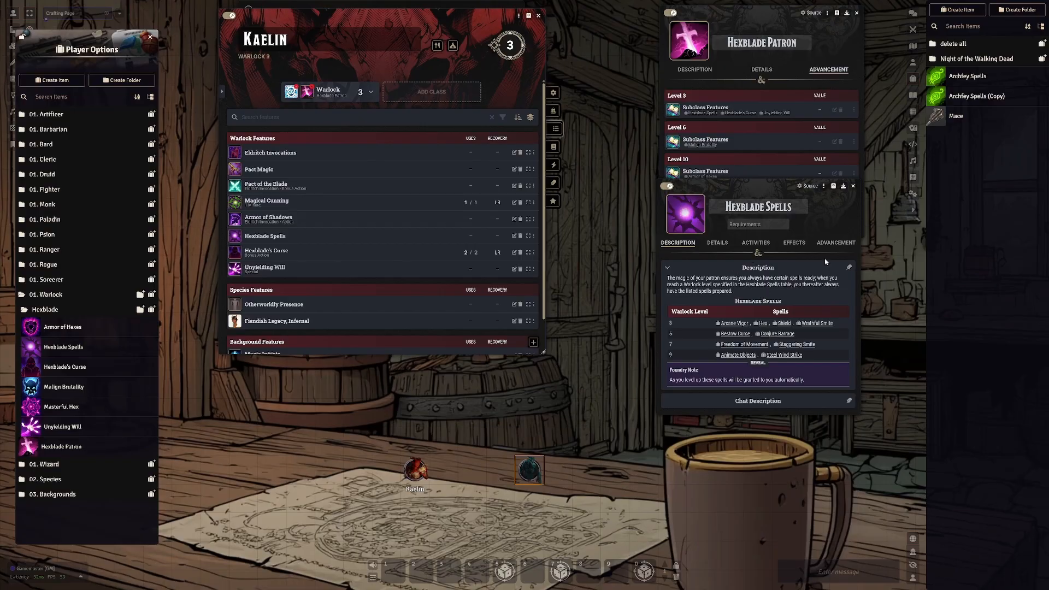
click(980, 105)
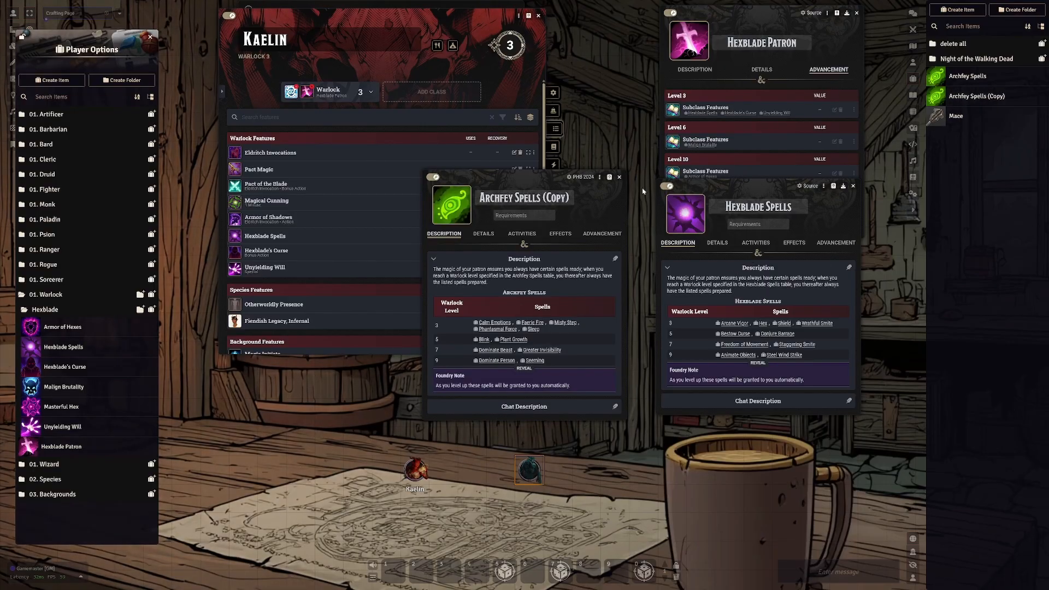
click(621, 176)
right_click(971, 97)
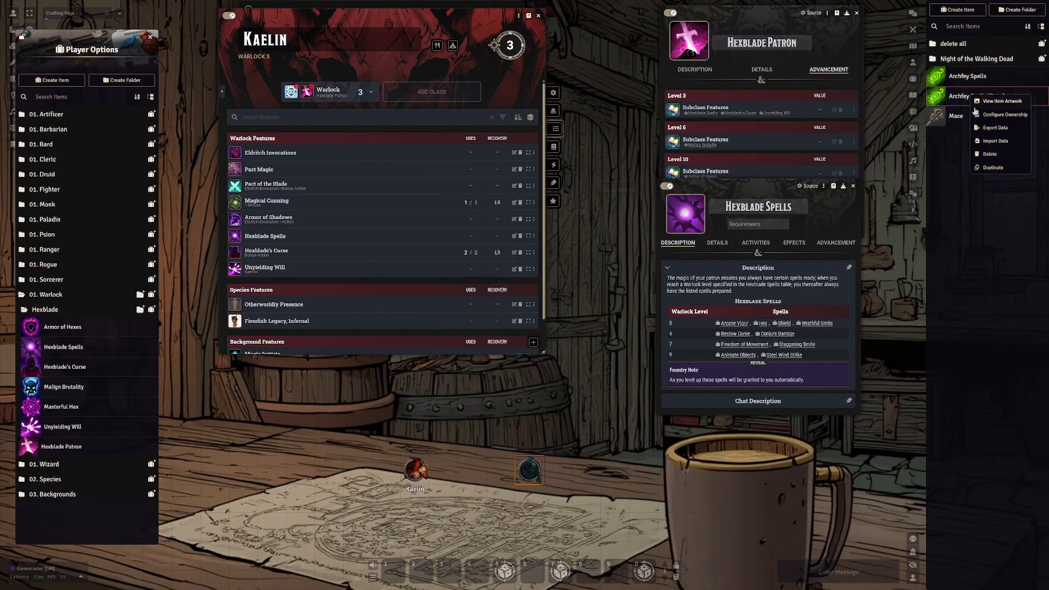
click(990, 154)
click(782, 144)
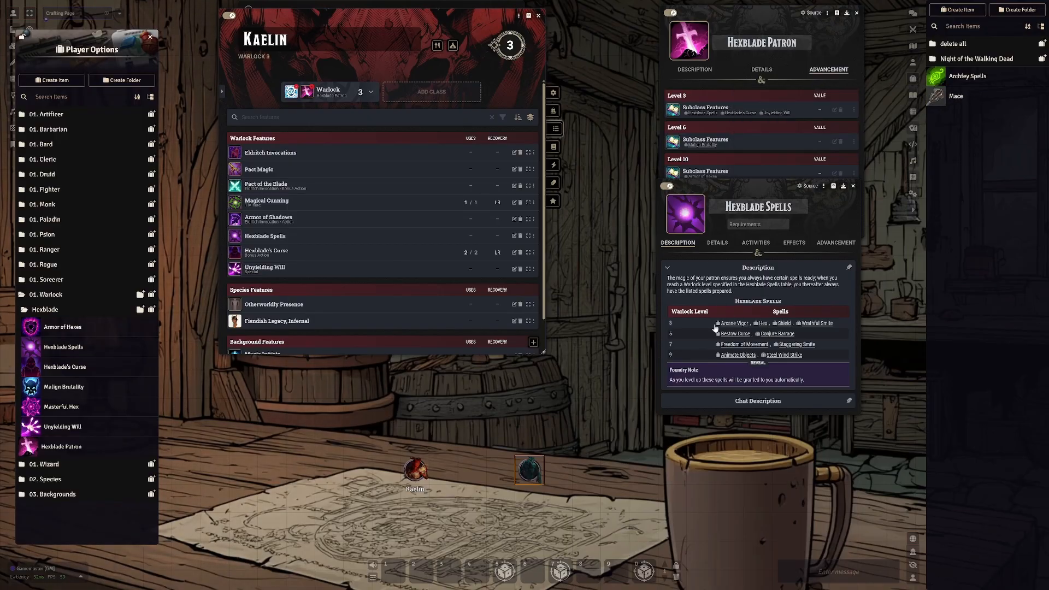
Step: Review the details, activities and advancements of Hexblade Spells, including the available advancement types, without creating a new advancement
mouse_move(818, 324)
click(716, 243)
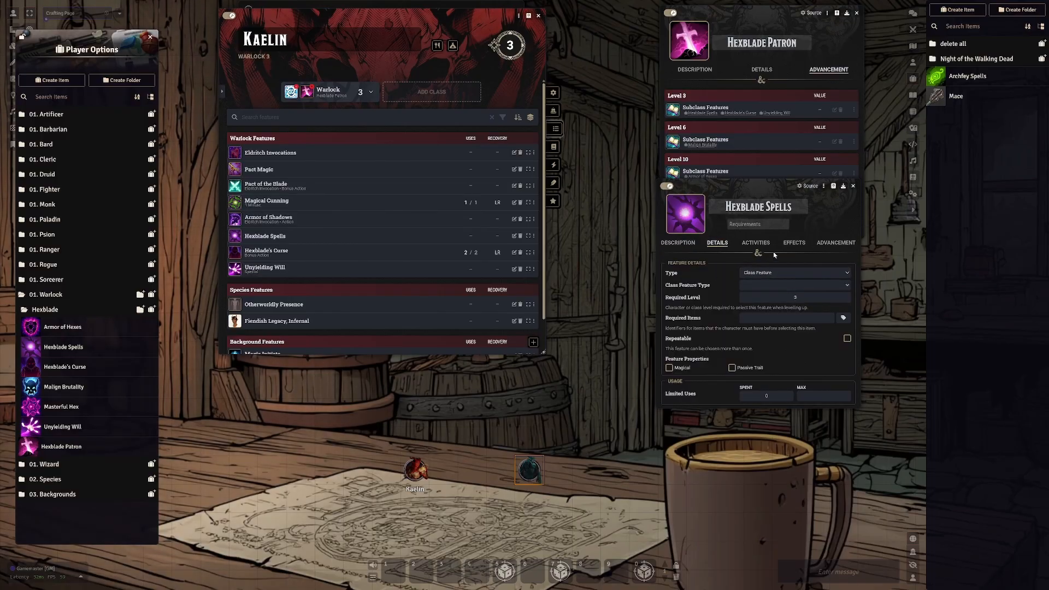
click(794, 243)
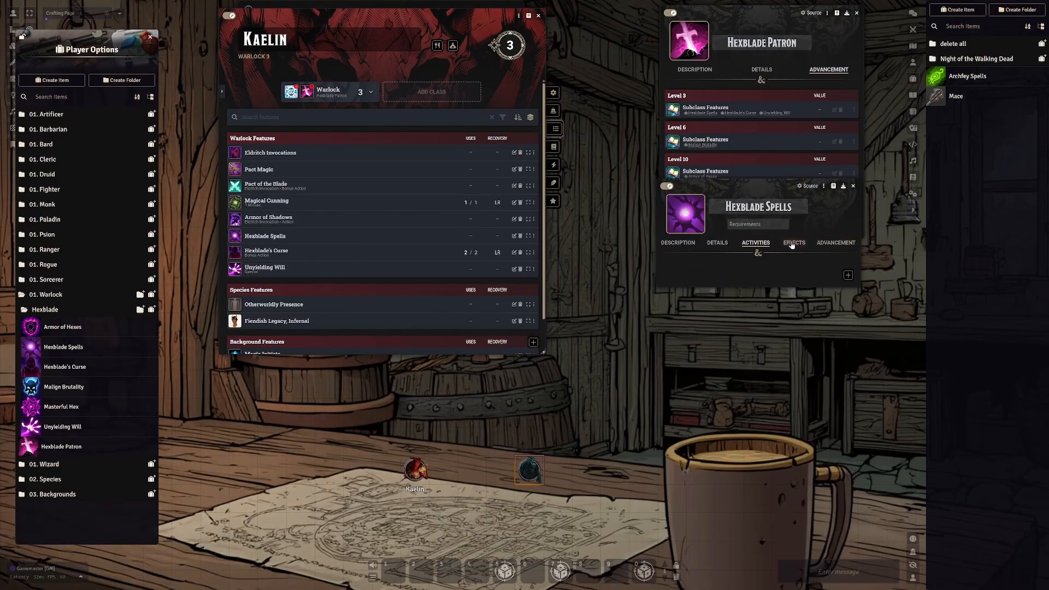
click(842, 245)
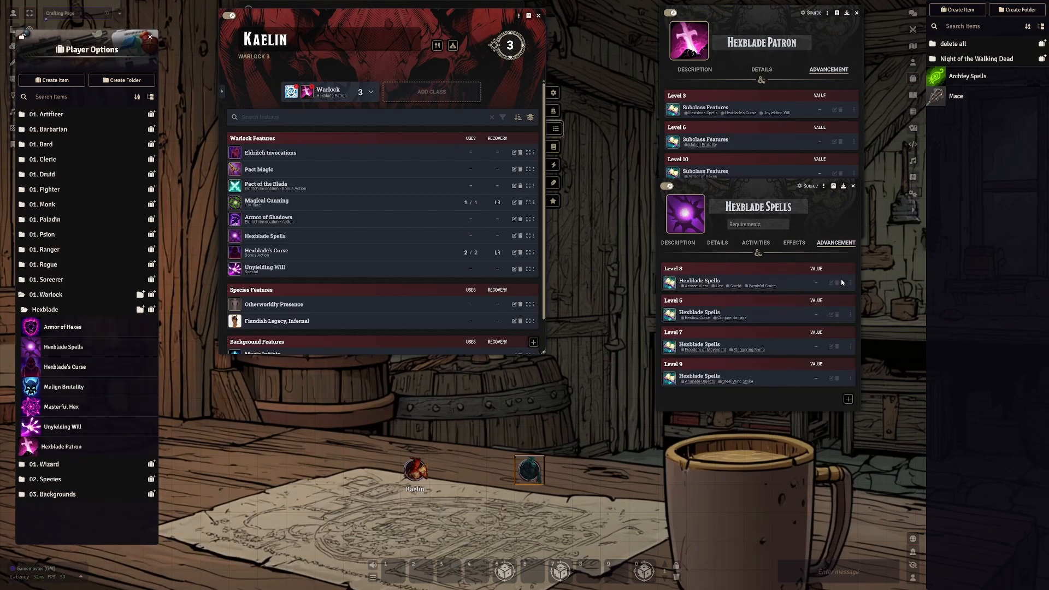
click(848, 399)
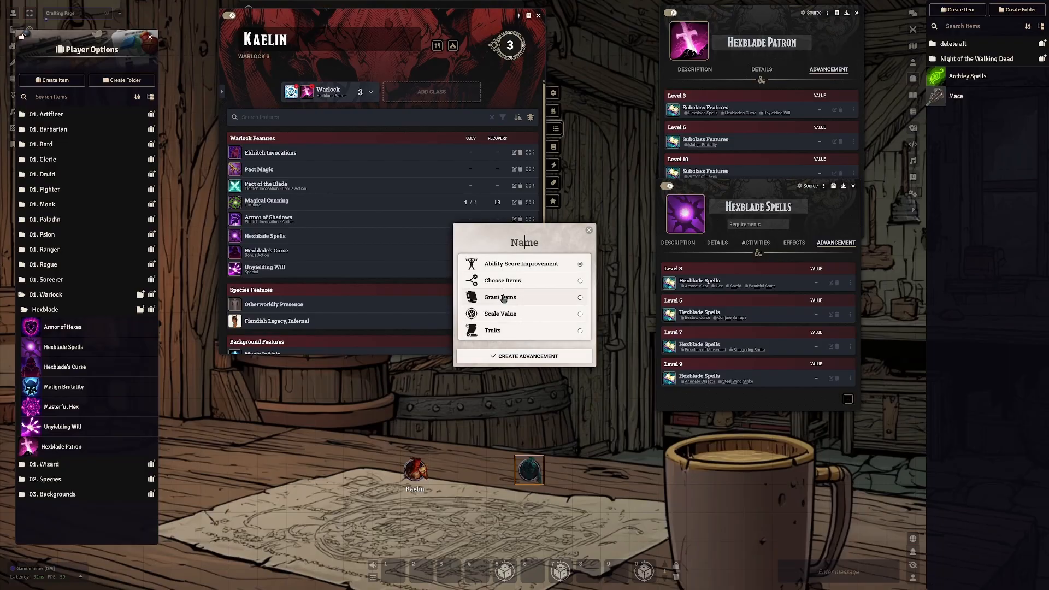
click(589, 230)
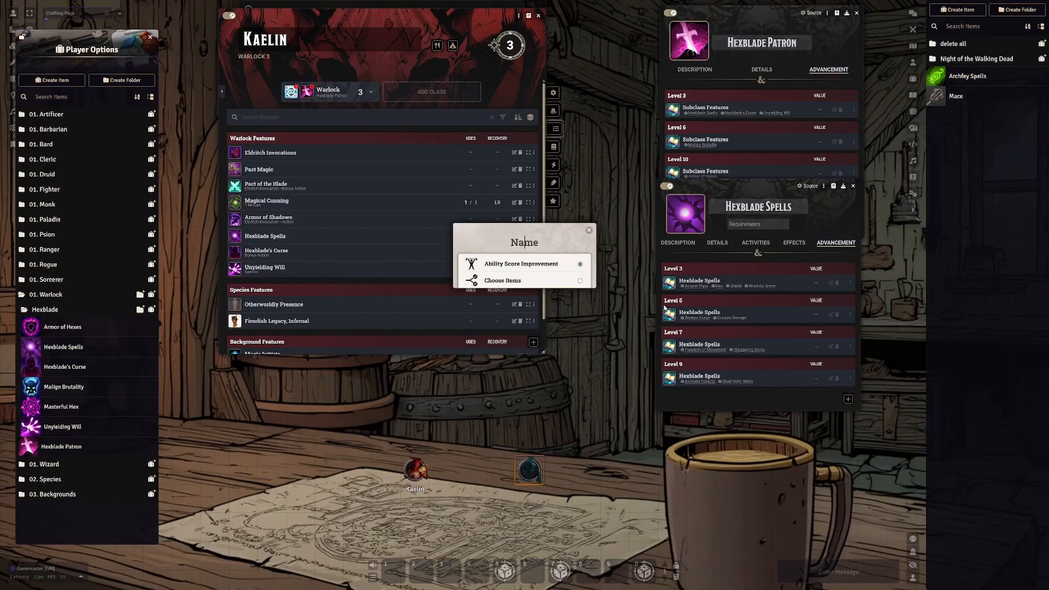
Step: Inspect the level 3 Grant Items advancement of Hexblade Spells, including its spellcasting method options, and close it
click(831, 283)
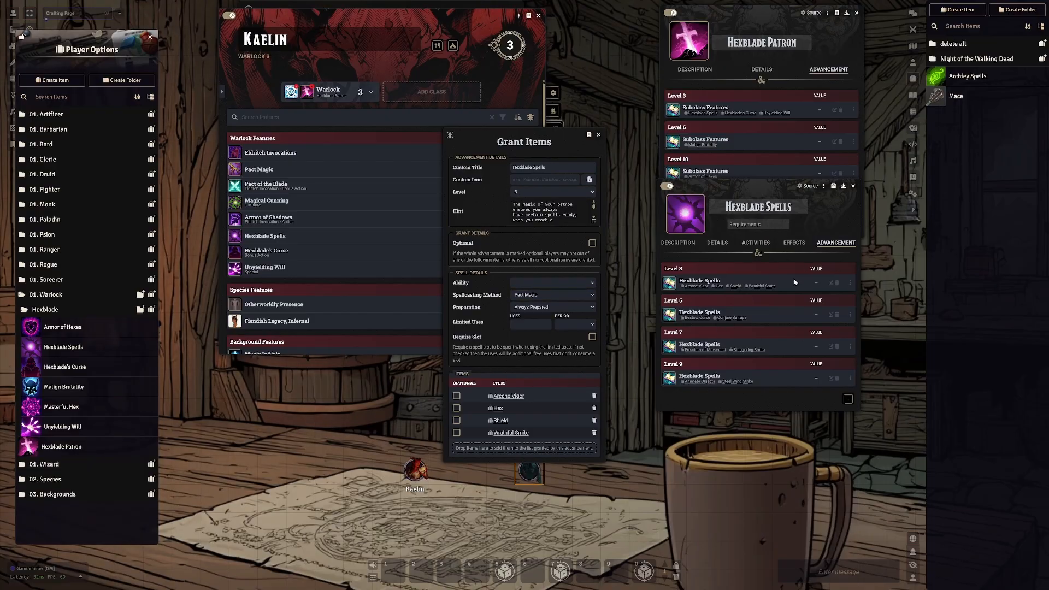
click(548, 295)
click(548, 295)
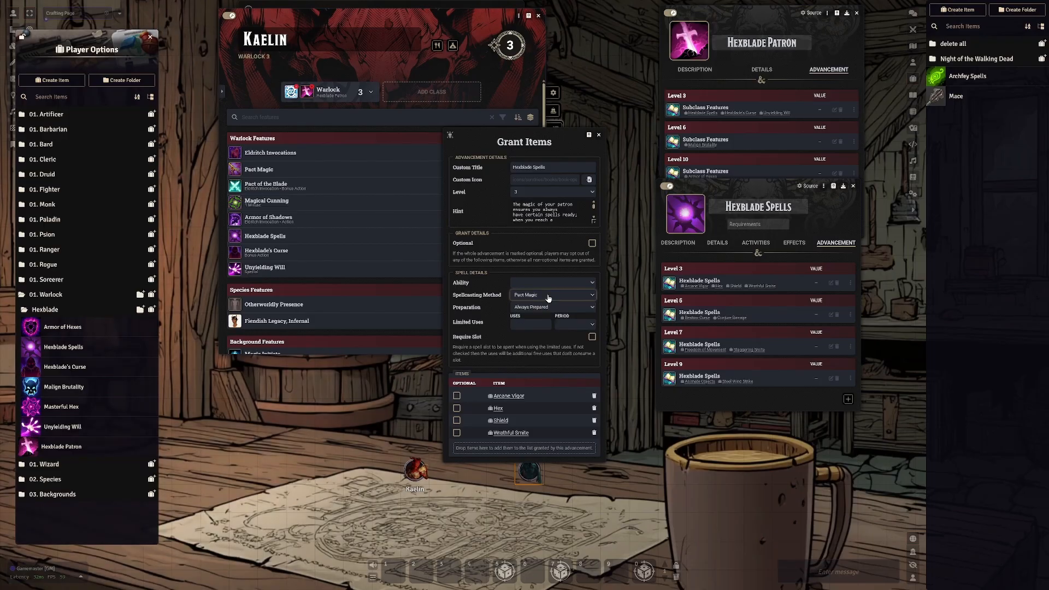
click(547, 296)
click(537, 296)
click(599, 135)
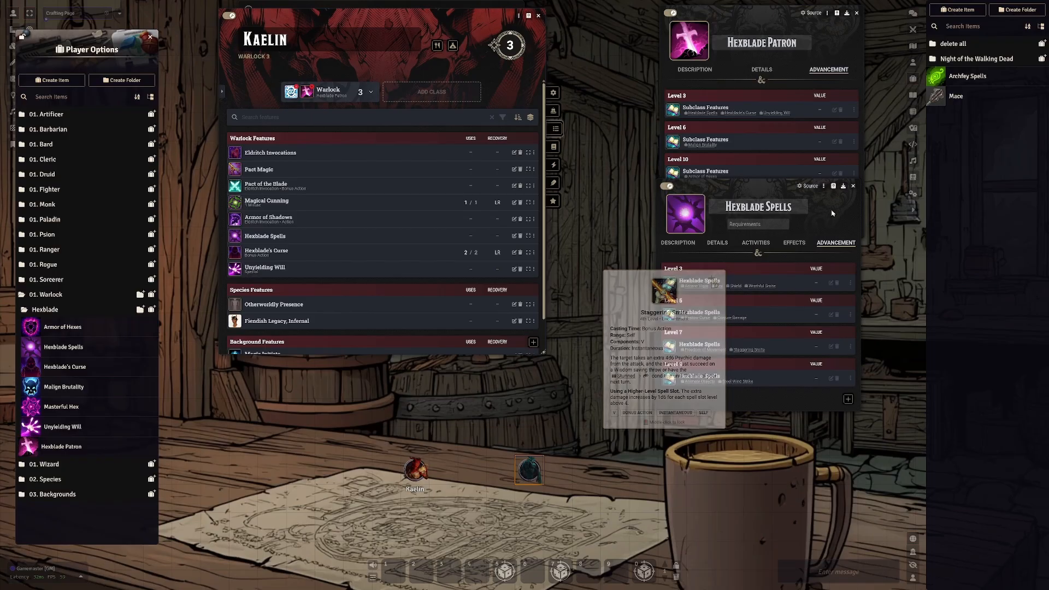
Step: Return to the Hexblade Spells description to check its linked spell table, and close the item
click(678, 243)
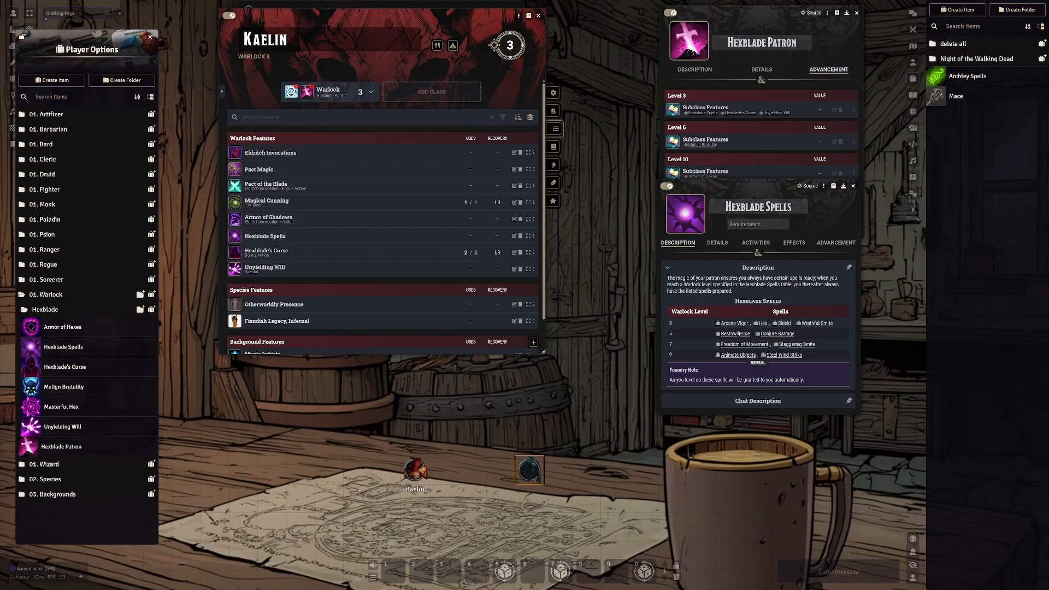
mouse_move(776, 339)
click(854, 186)
Step: Use Hexblade's Curse from the character's features to view its activity choices, and dismiss the prompt without choosing one
mouse_move(283, 217)
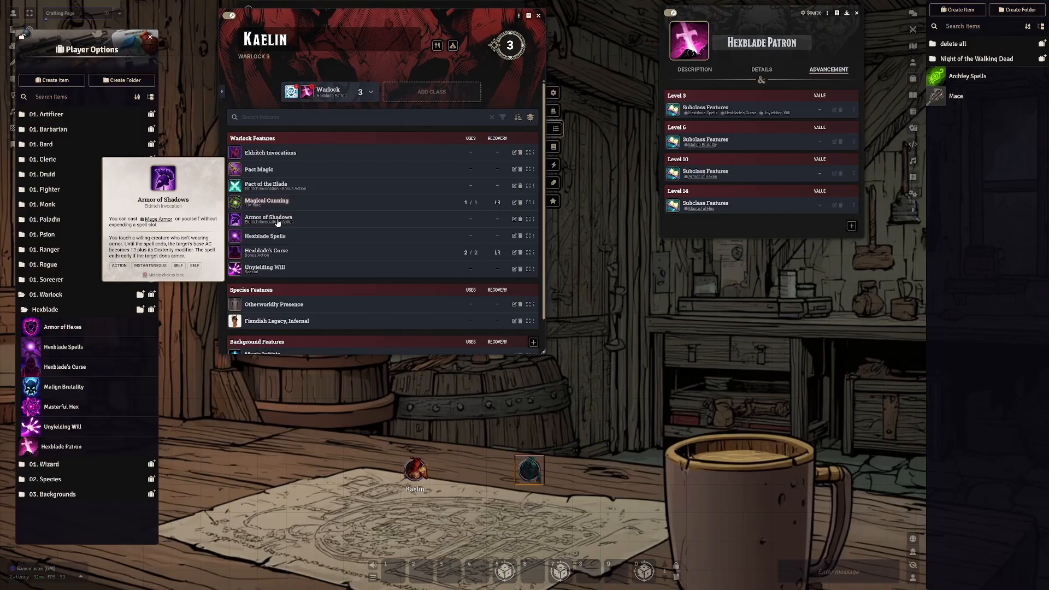
click(270, 250)
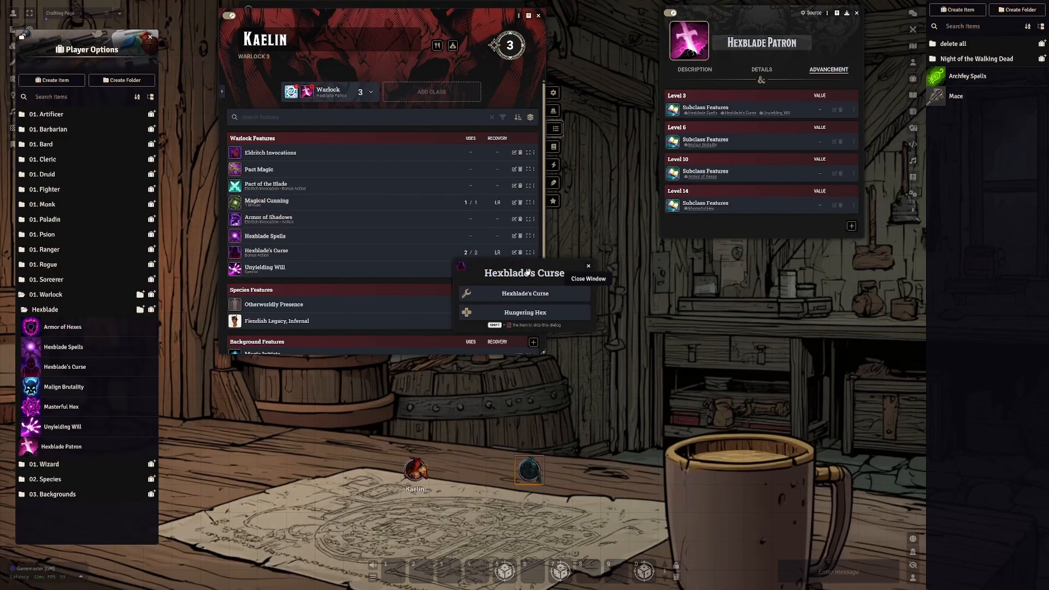
click(590, 268)
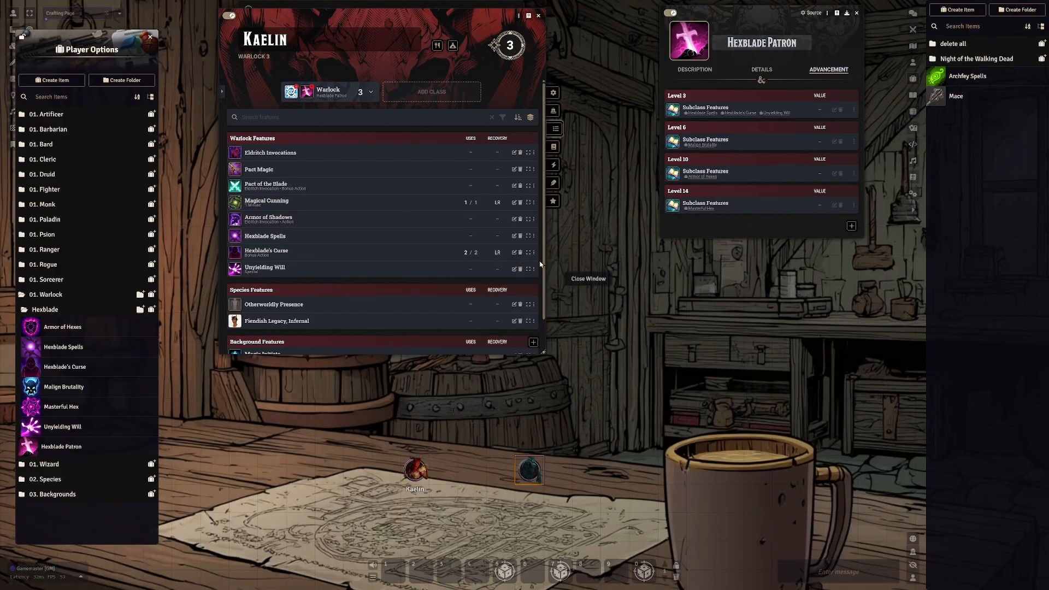
Step: Open the character's Hexblade's Curse item beside the sheet and review its description, details and activities
click(515, 252)
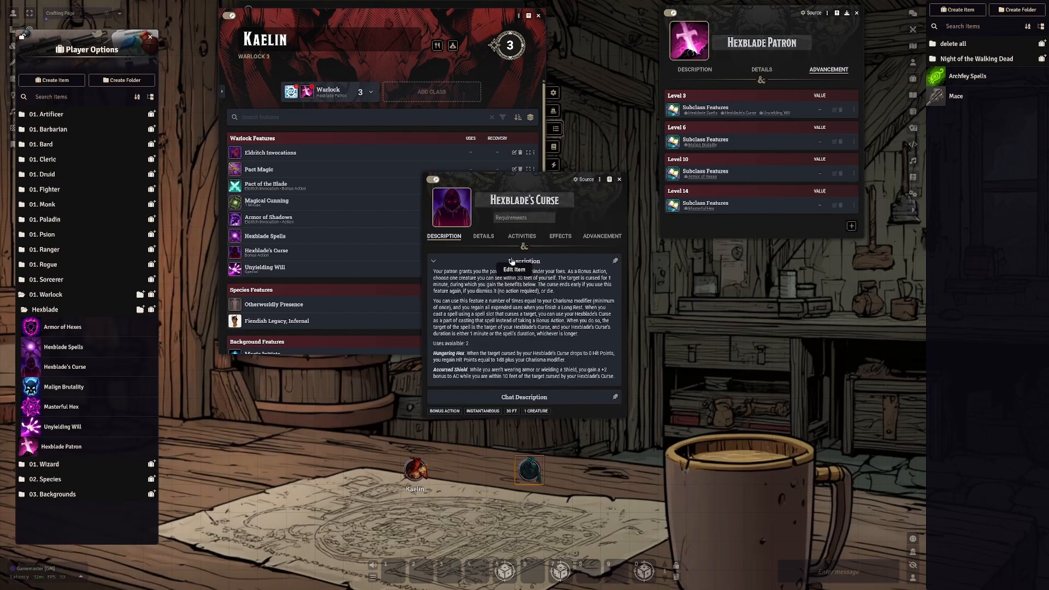
drag(487, 186, 628, 184)
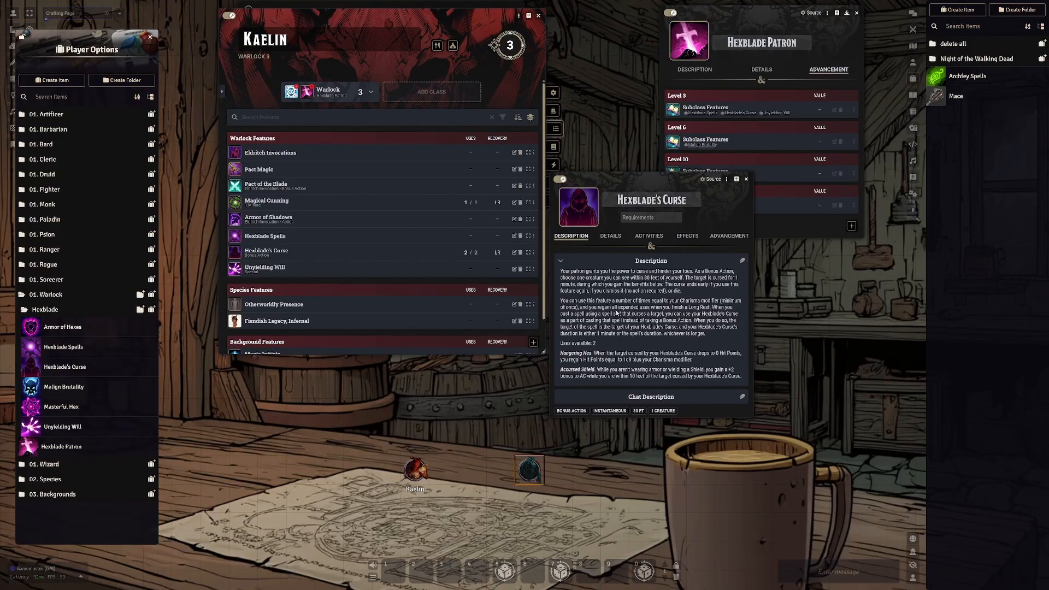
click(611, 238)
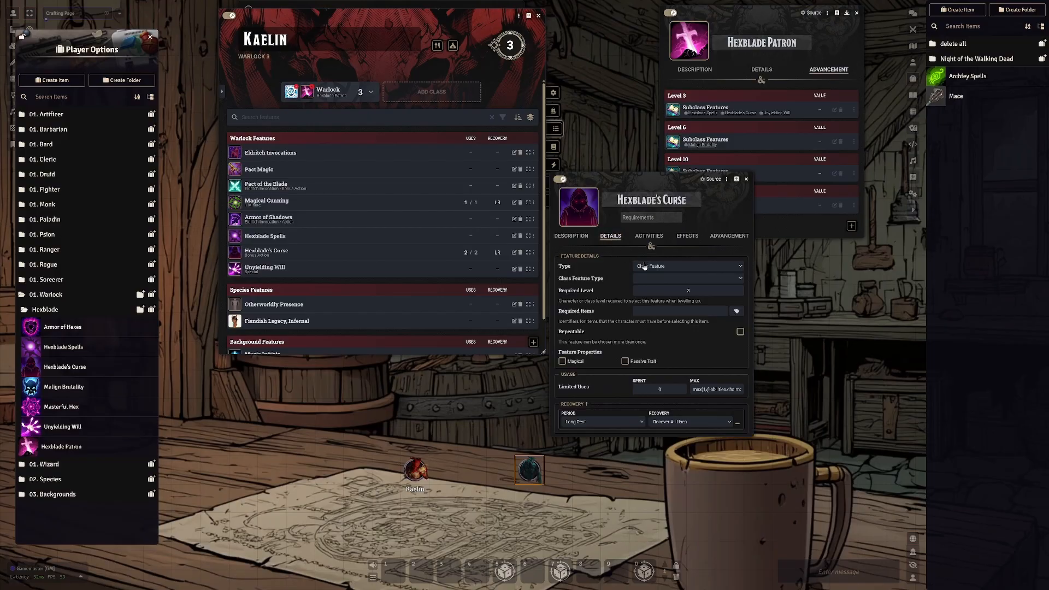
click(642, 239)
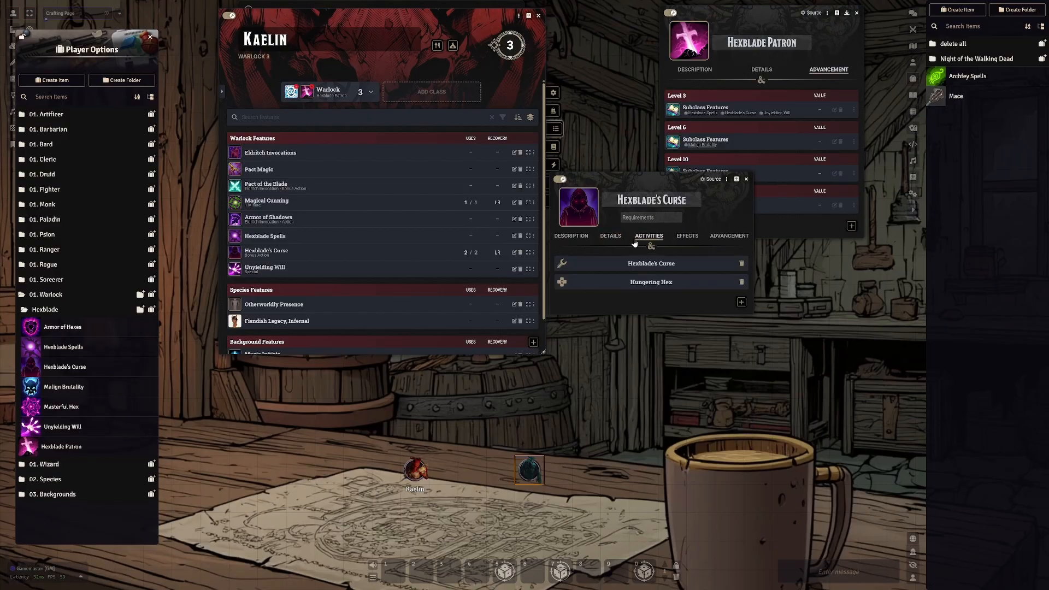
Step: Expand Hexblade's Curse on the character sheet and examine the activation time and consumption settings of its Hexblade's Curse activity
click(529, 253)
scroll(406, 299, down, 3)
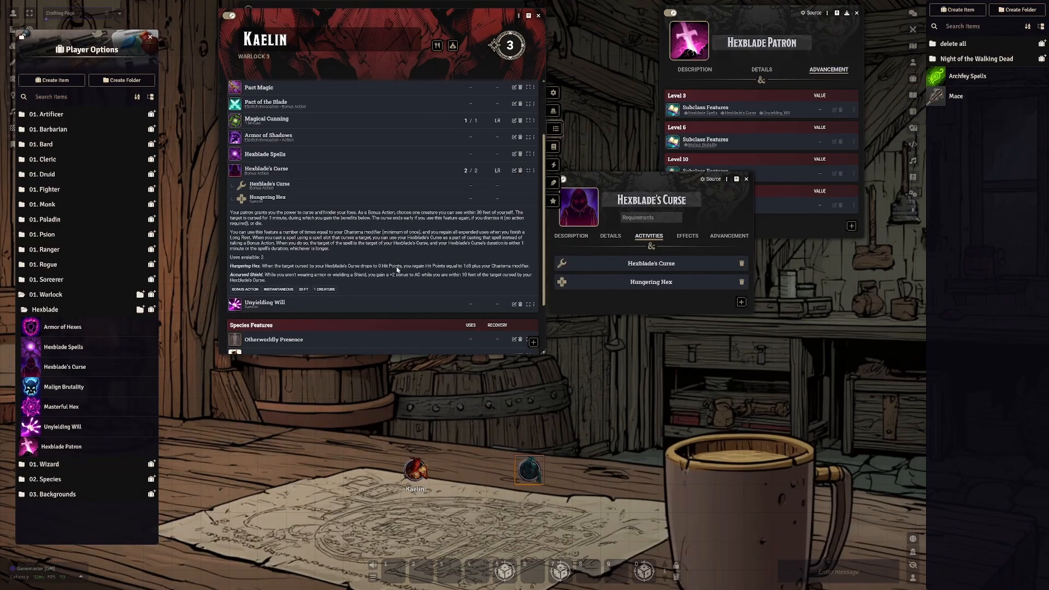
click(647, 264)
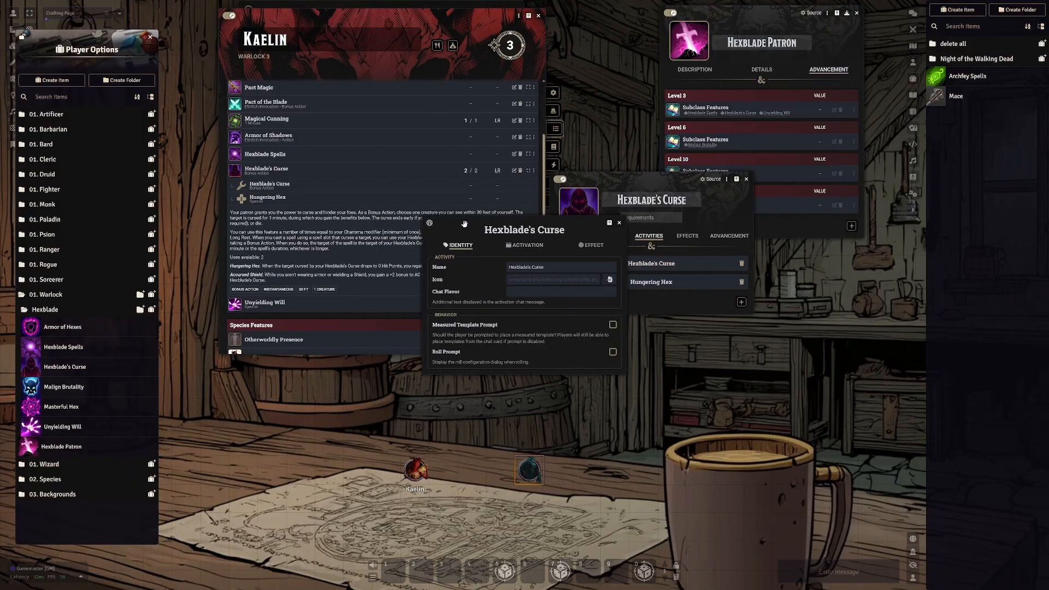
drag(559, 284, 546, 264)
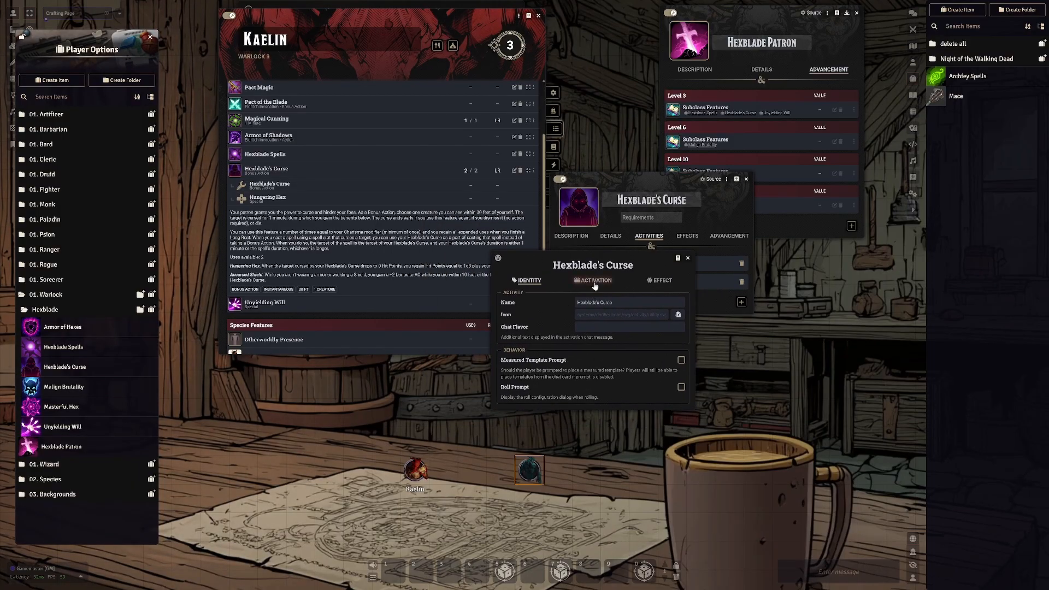
click(587, 280)
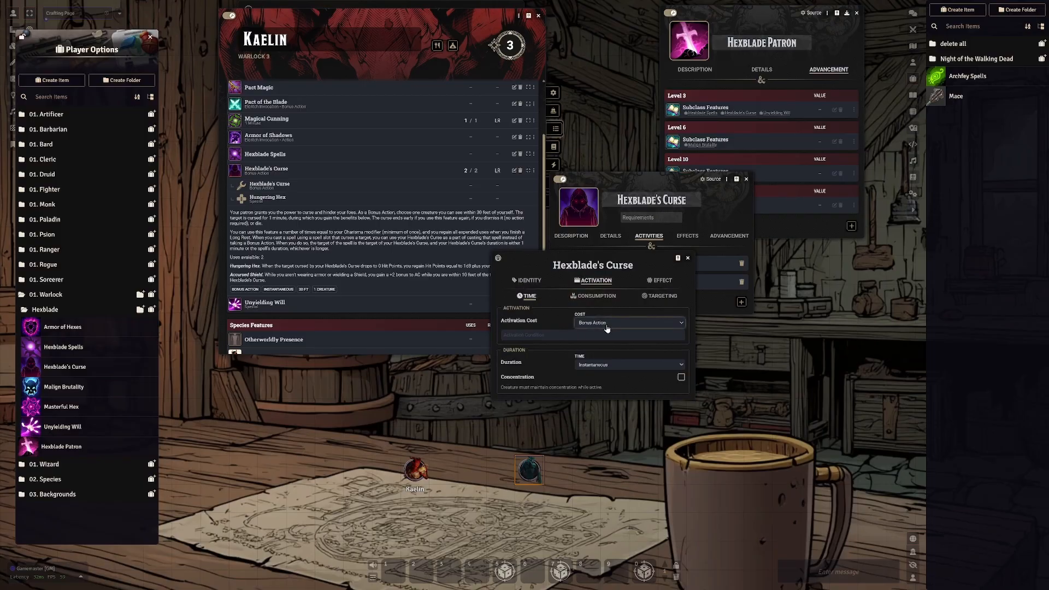
click(597, 296)
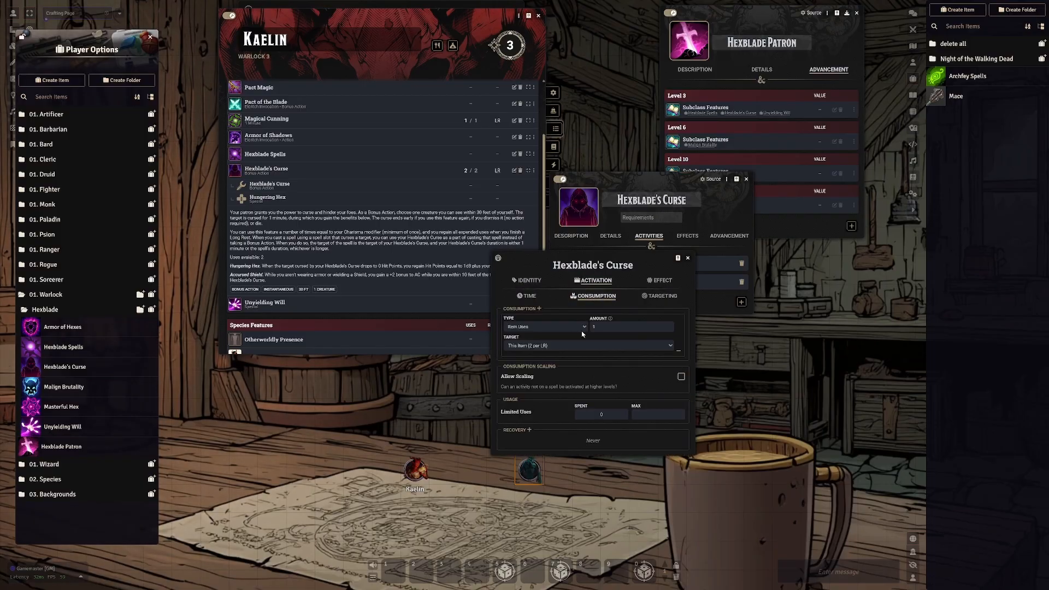
Step: Arrange the Hexblade's Curse item above its activity window, with both clear of the feature text on the character sheet
drag(541, 264, 765, 271)
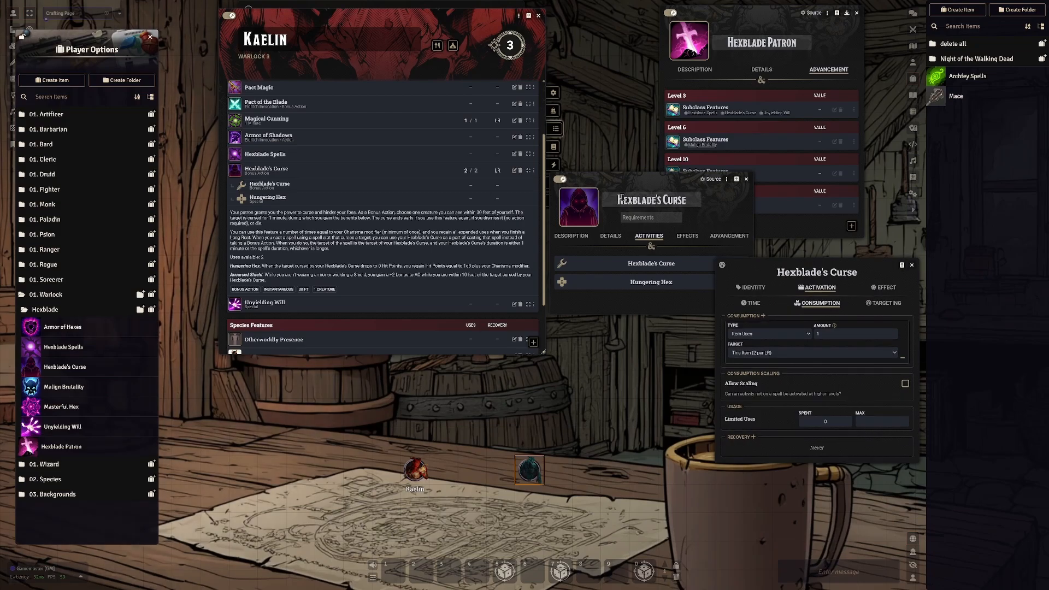
drag(618, 179, 605, 80)
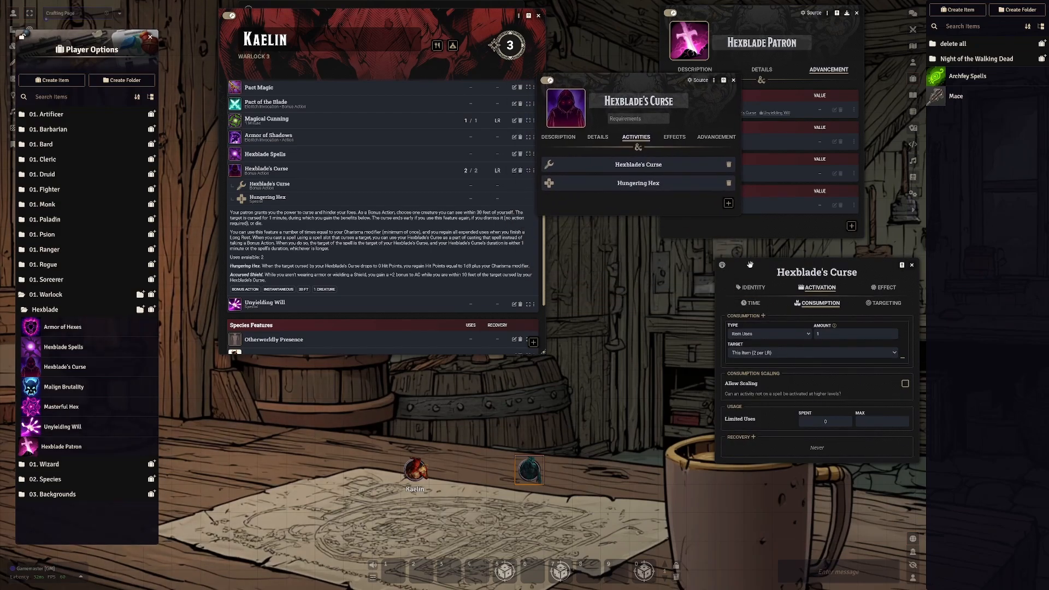
drag(752, 273, 615, 250)
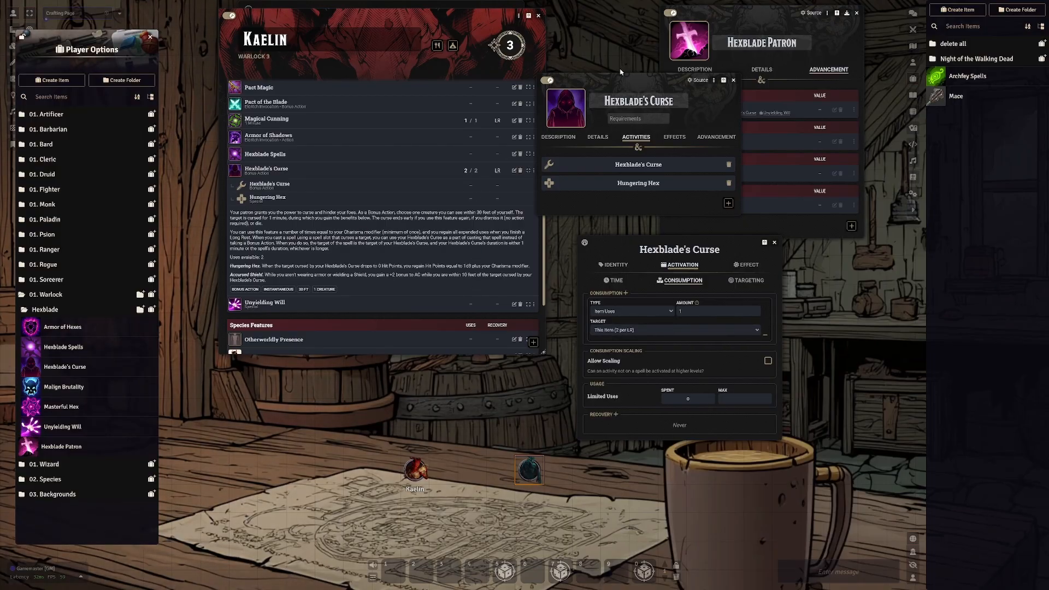
drag(617, 74, 638, 78)
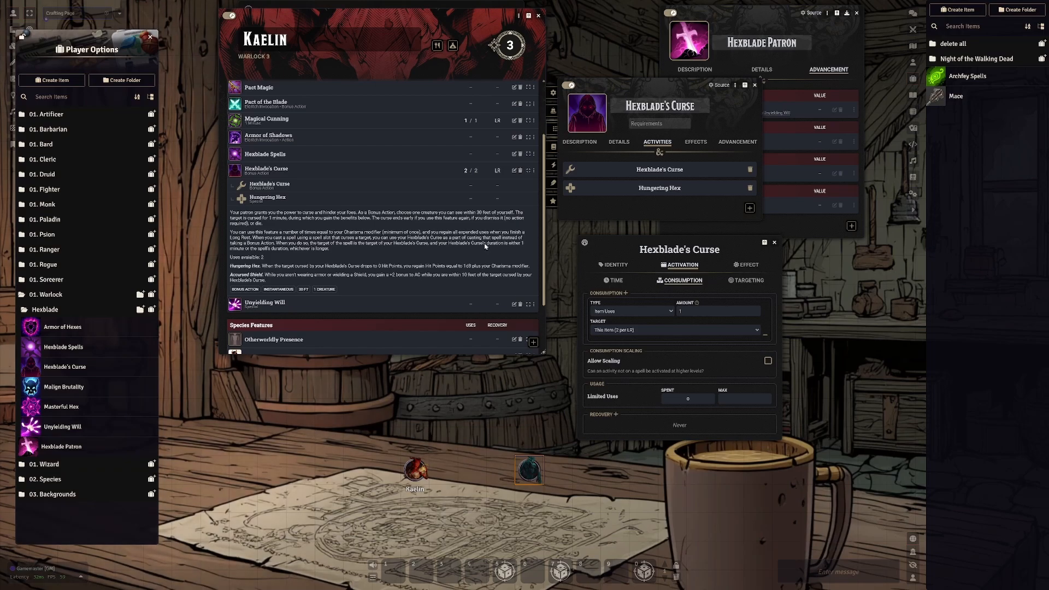
Step: Inspect the formula for the maximum limited uses in the Hexblade's Curse feature details
click(608, 145)
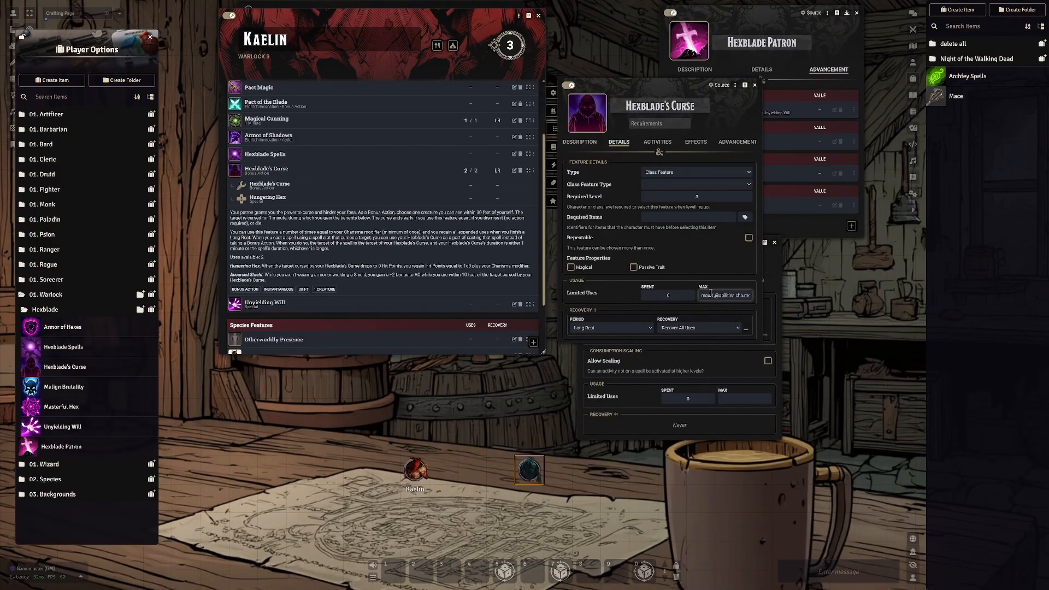
drag(700, 295, 723, 306)
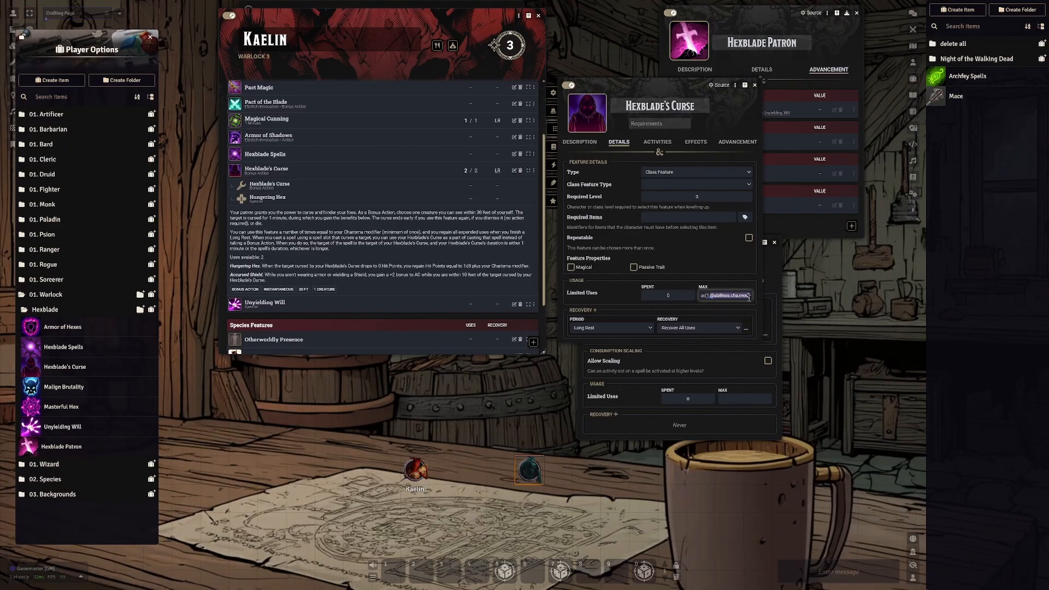
Step: Examine the full maximum-uses formula in the Hexblade's Curse details and return to the feature's list of activities
click(703, 297)
double_click(705, 296)
click(693, 312)
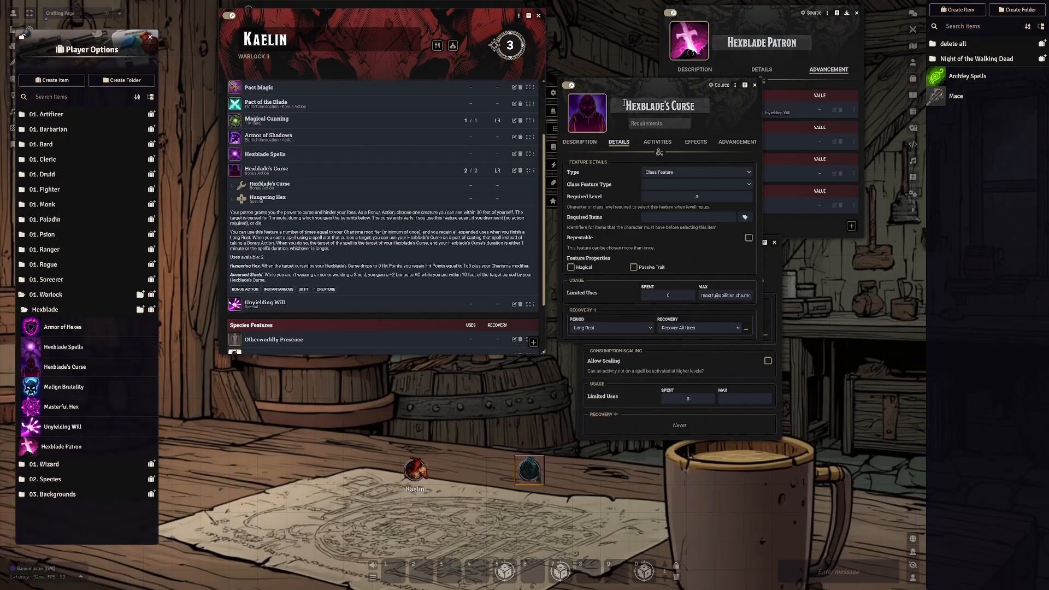
click(658, 142)
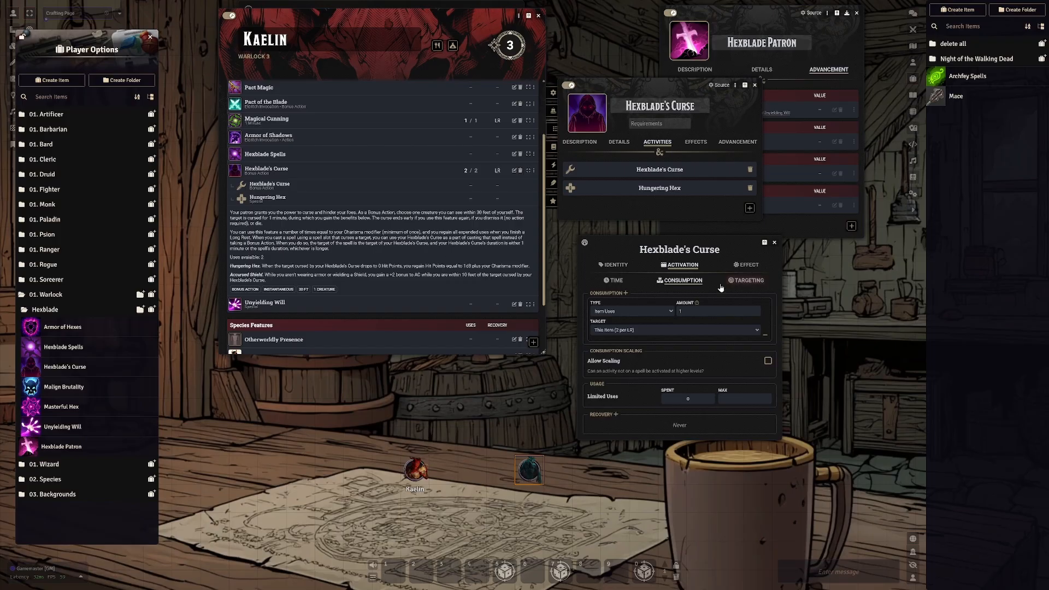
Step: Review the range and target settings of the Hexblade's Curse activity, along with its applied effects
click(747, 281)
click(668, 306)
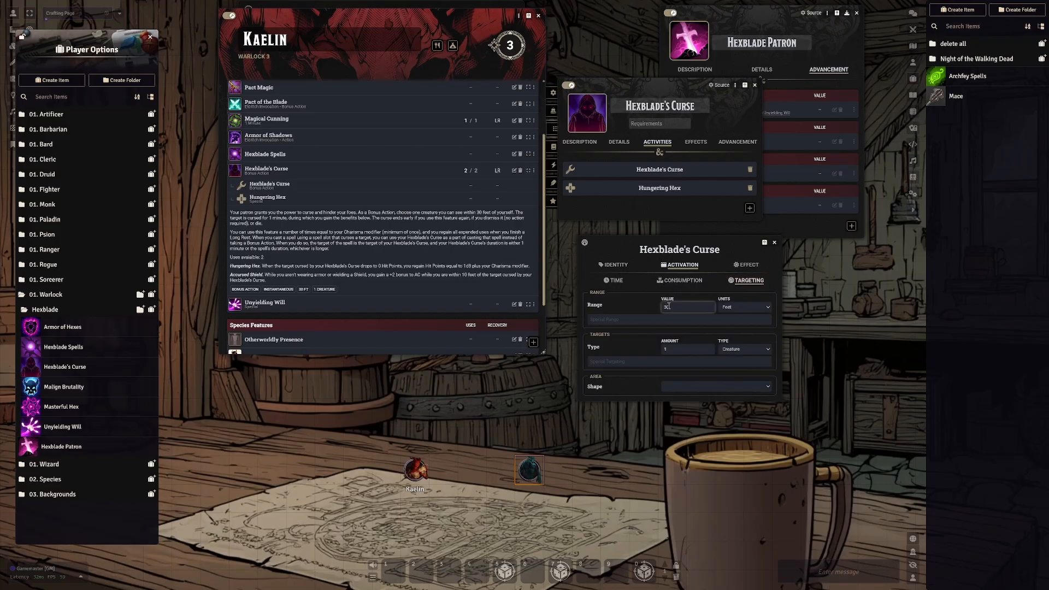
click(689, 348)
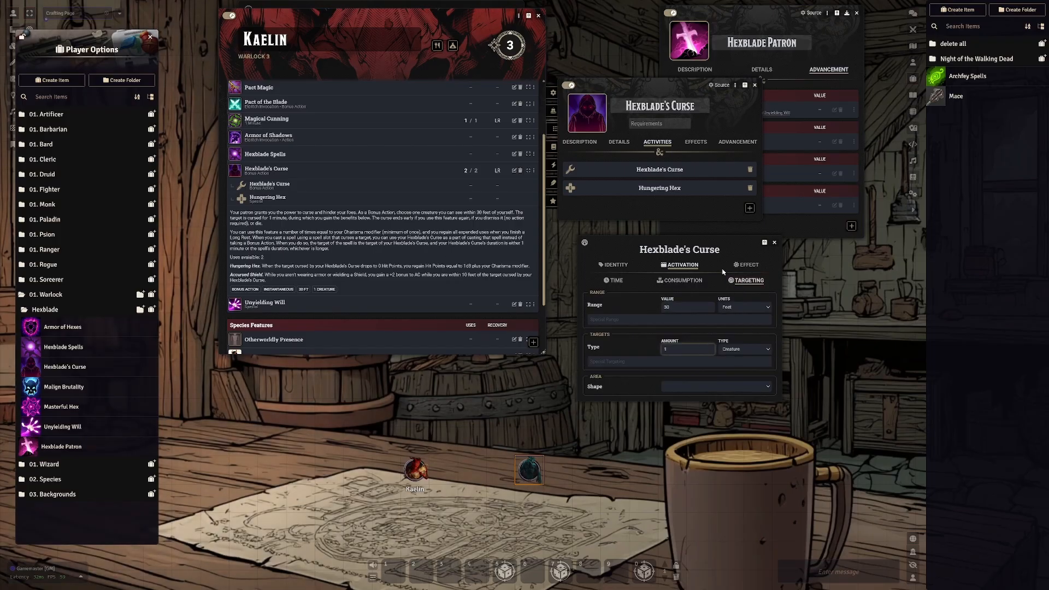
click(756, 265)
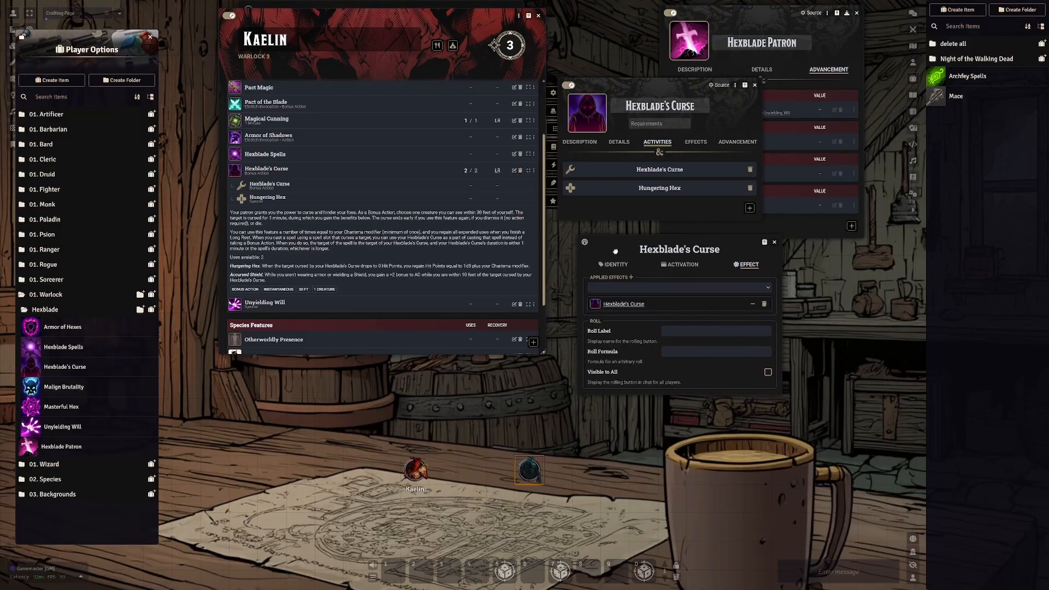
drag(619, 255, 598, 243)
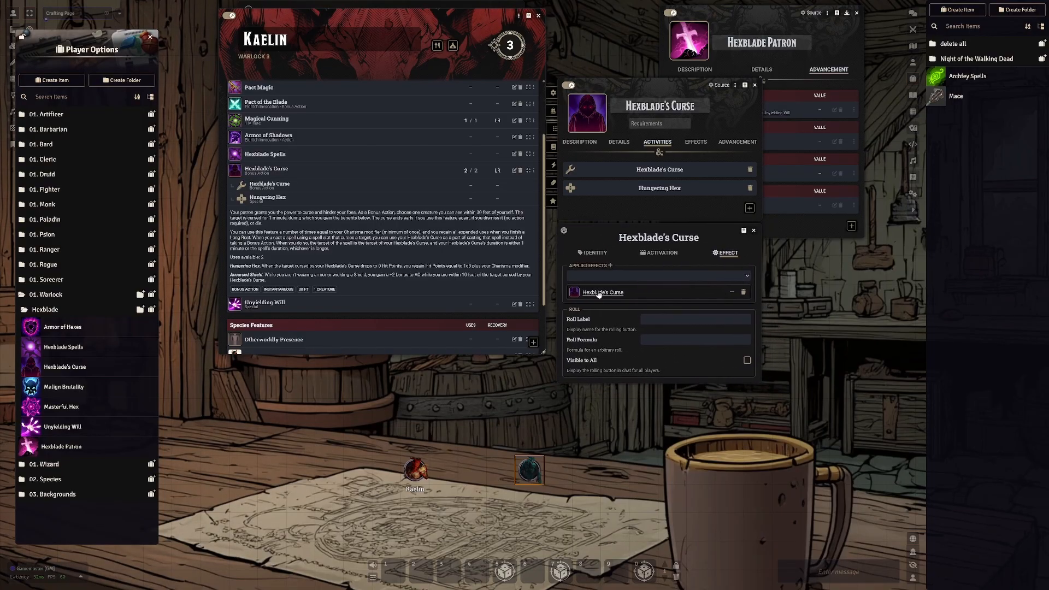
Step: Open the Hexblade's Curse active effect clear of the character sheet and read its description
mouse_move(600, 294)
click(599, 293)
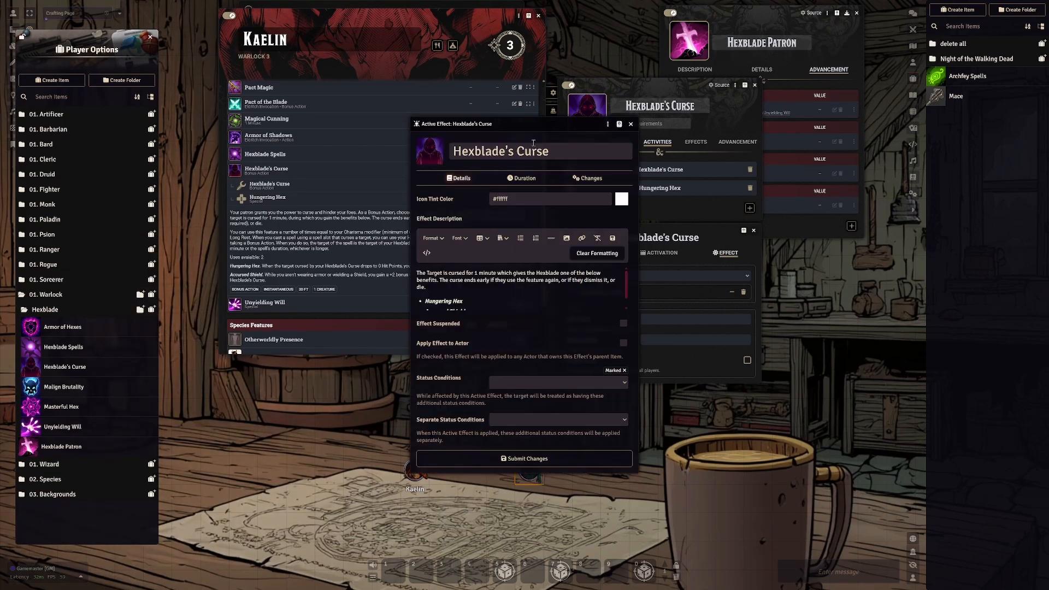
drag(526, 125, 731, 87)
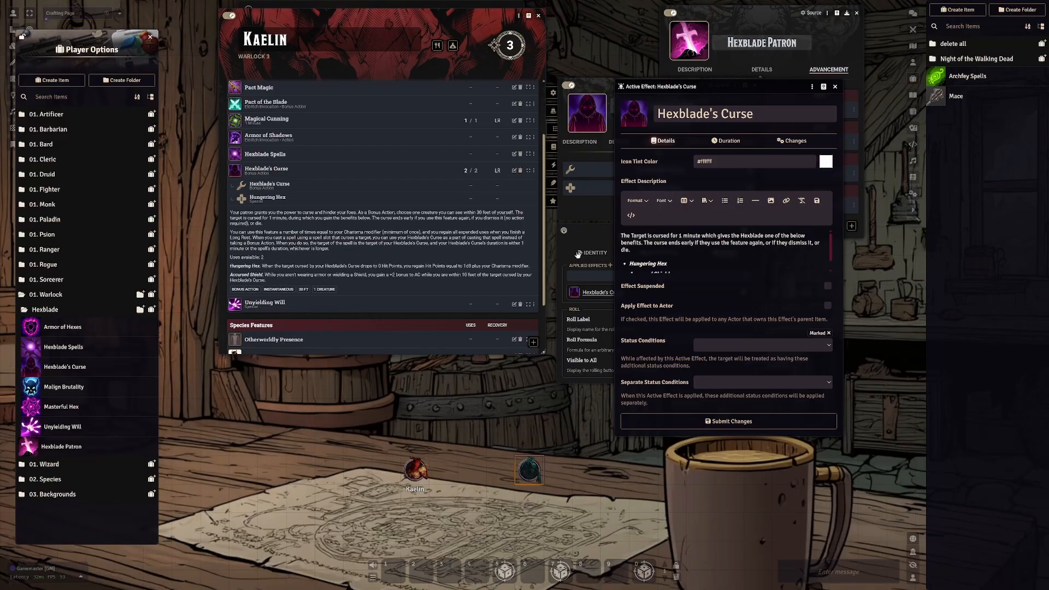
scroll(680, 254, down, 1)
scroll(683, 255, up, 1)
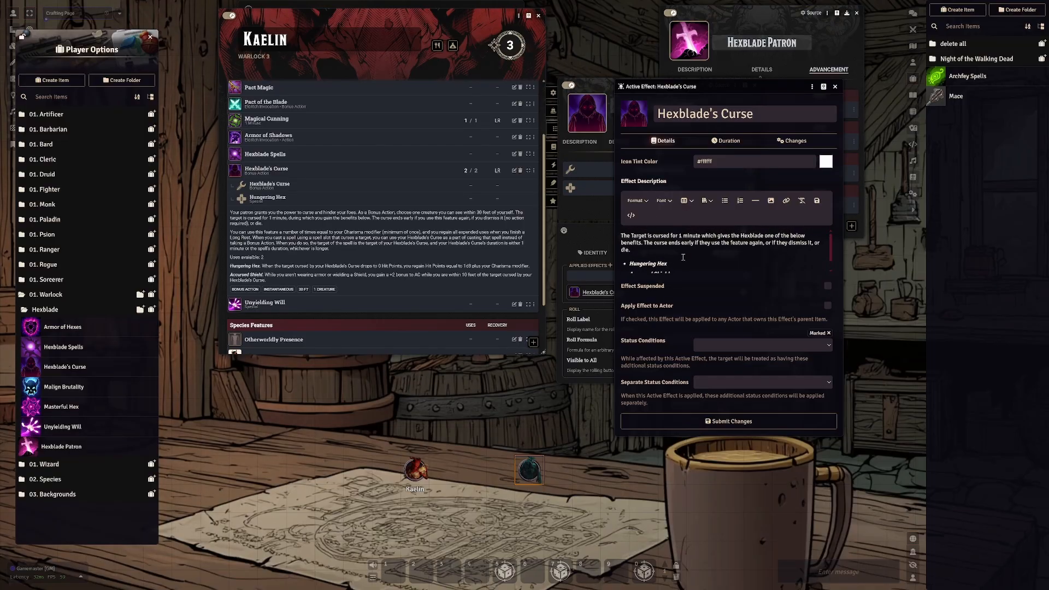
scroll(690, 258, down, 1)
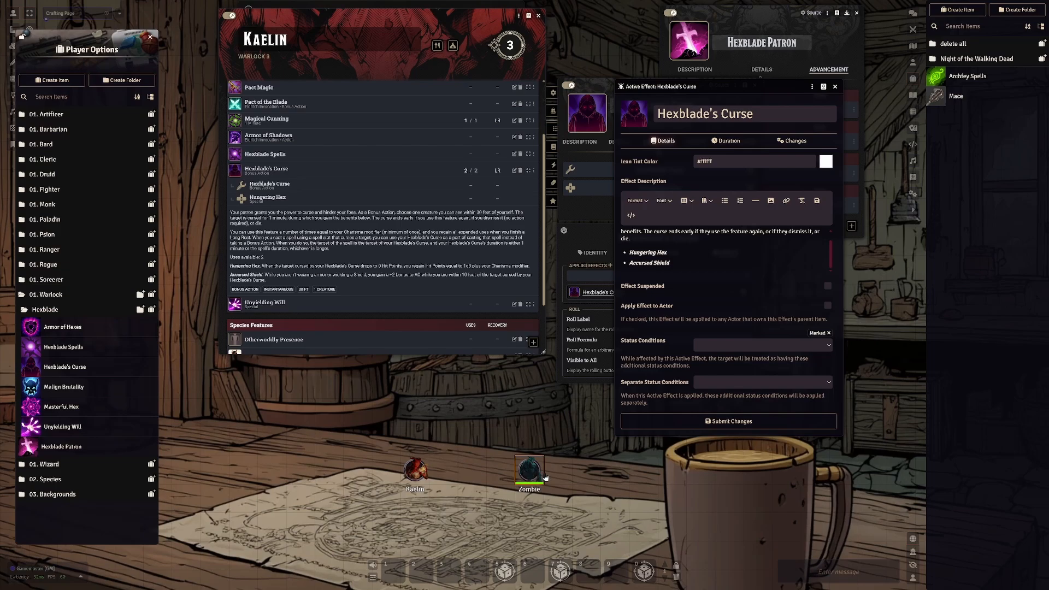
Step: Examine the duration and attribute changes of the Hexblade's Curse active effect against the feature text on the sheet
click(728, 142)
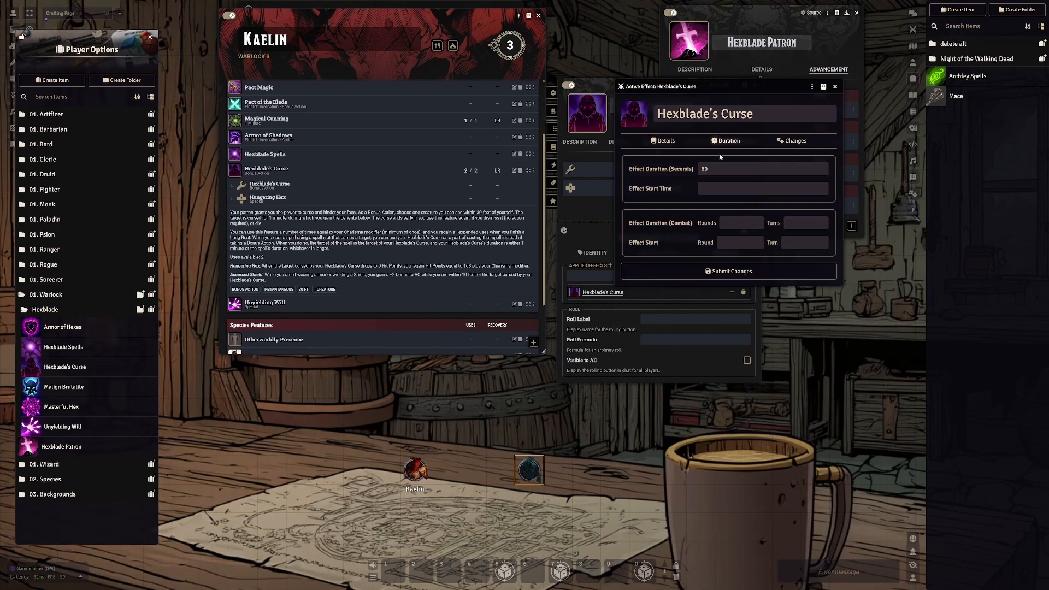
click(797, 142)
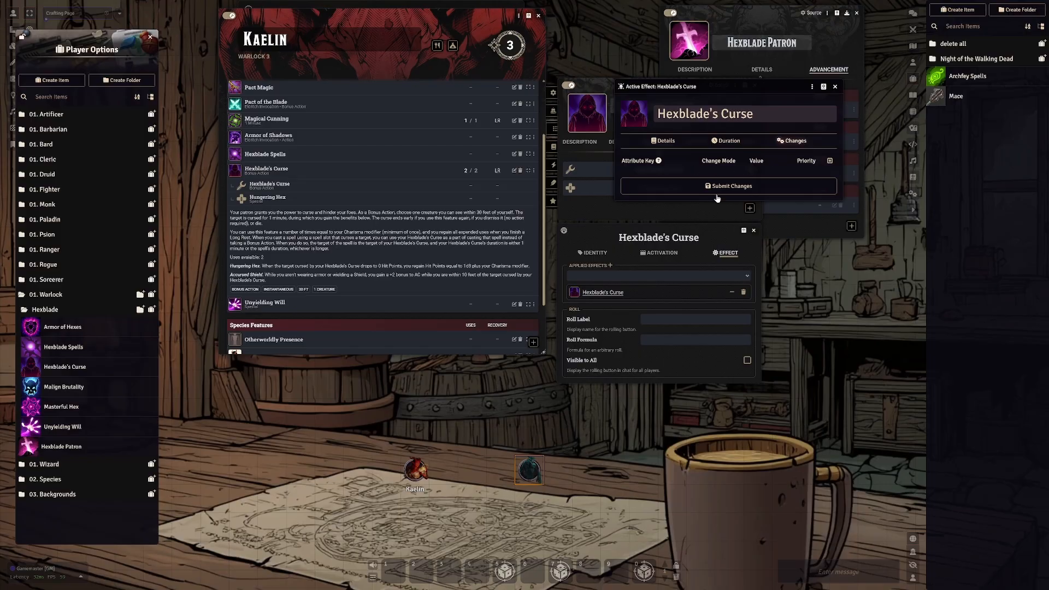
click(722, 143)
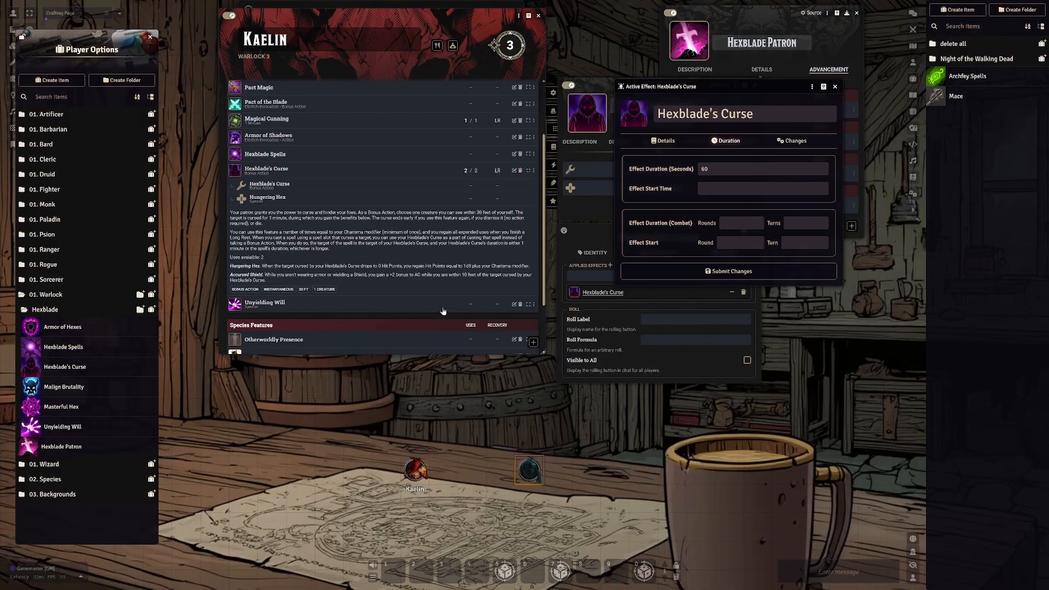
scroll(419, 225, up, 1)
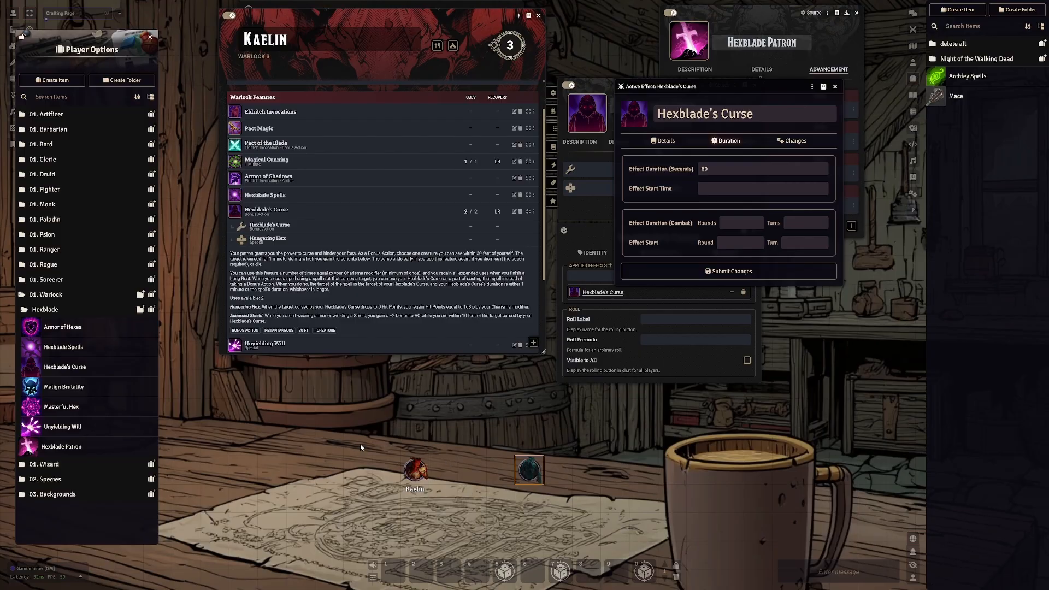
Step: Close the active effect and activity windows and place the Hexblade's Curse item below the Hexblade Patron window
click(835, 86)
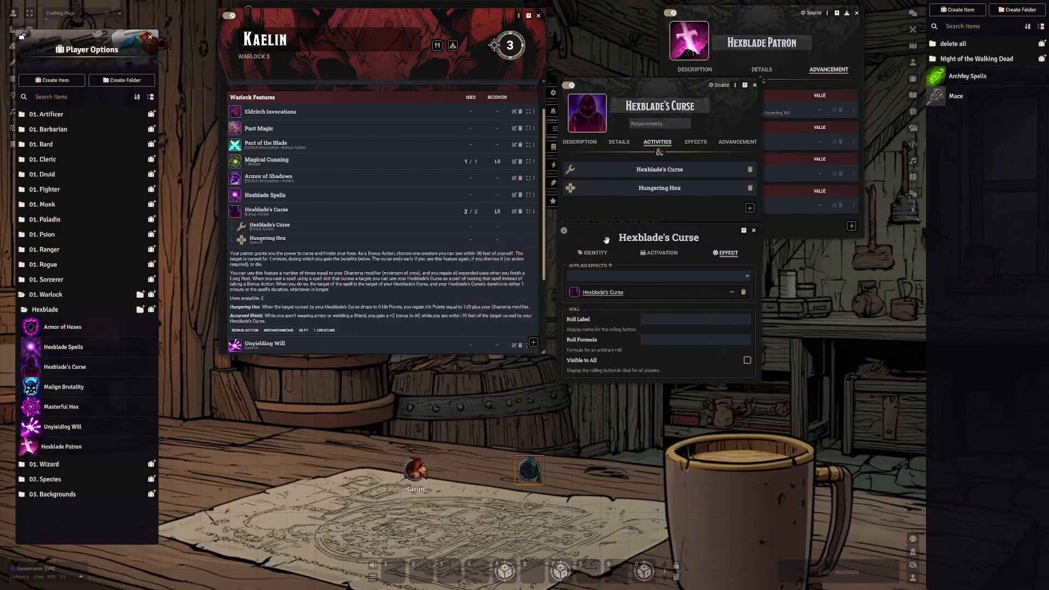
click(755, 232)
drag(644, 83, 741, 252)
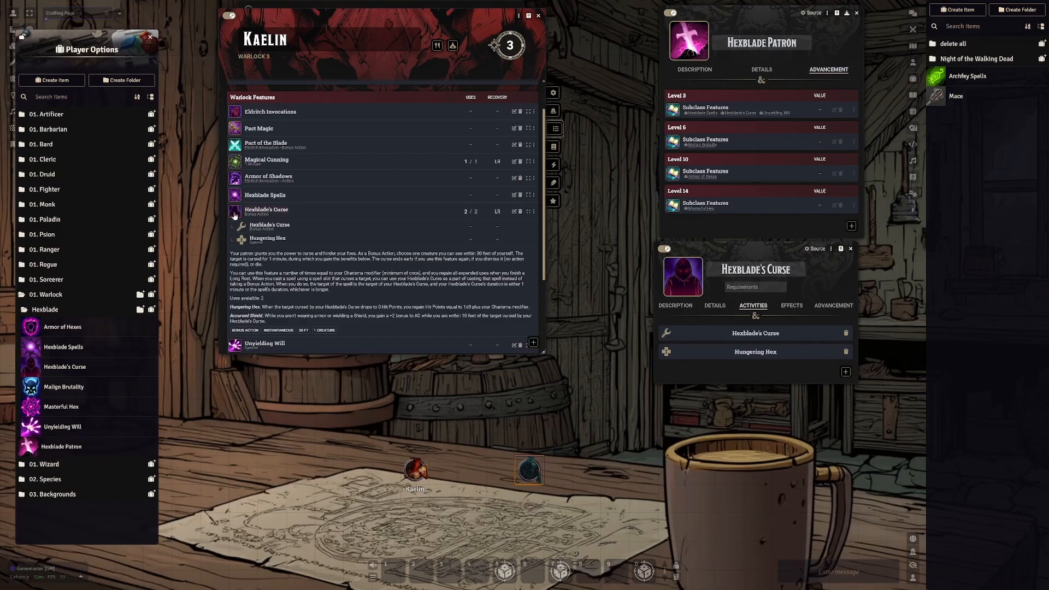
Step: Use the Hexblade's Curse activity from the warlock's sheet, consuming one item use
click(235, 211)
click(524, 295)
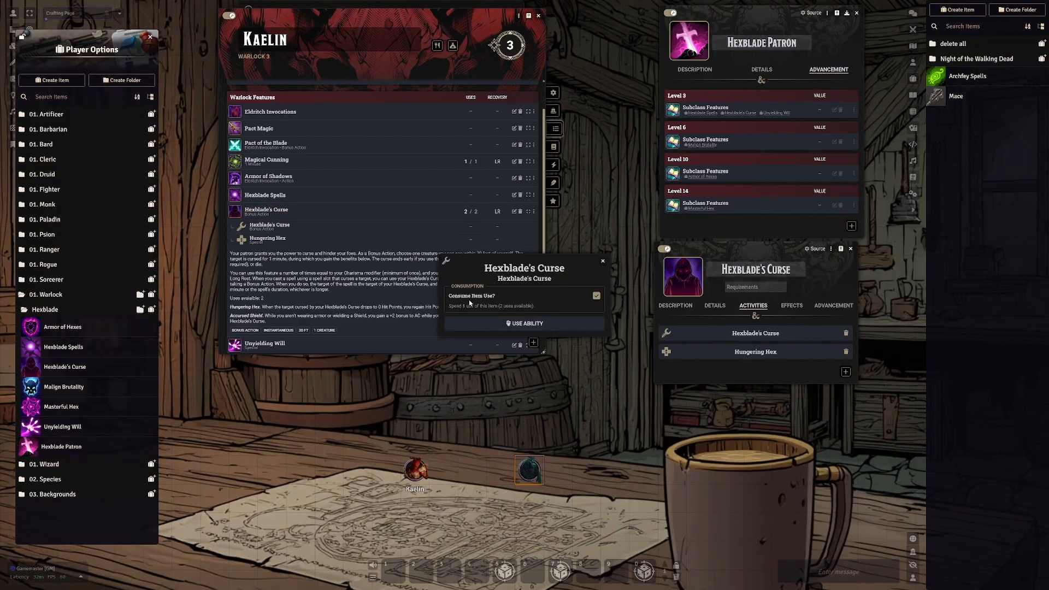
click(490, 324)
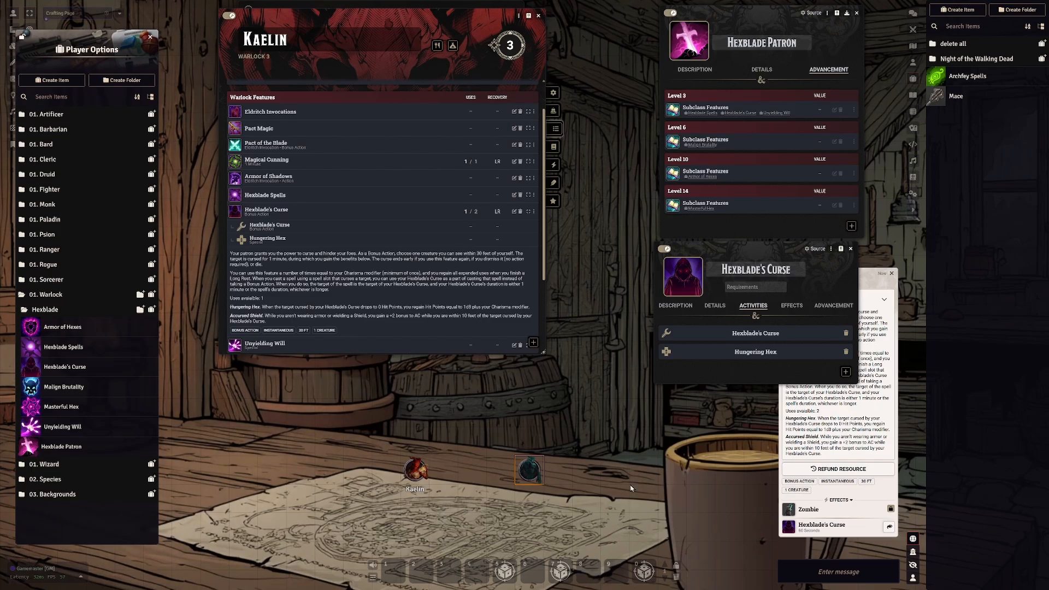
Step: Apply the Hexblade's Curse effect to the Zombie from the chat card and view the effect's summary
click(524, 473)
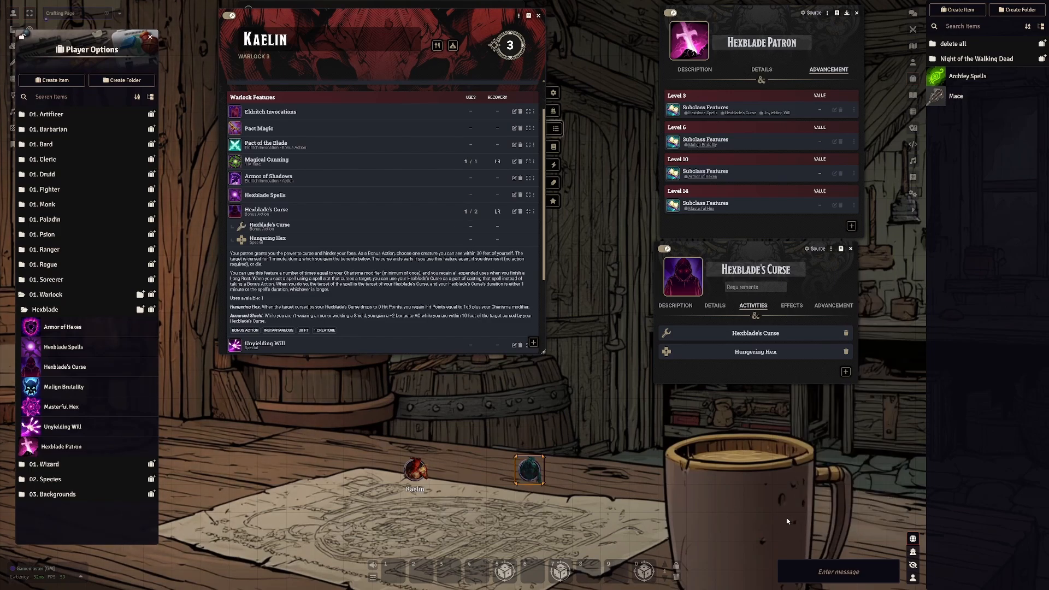
click(914, 12)
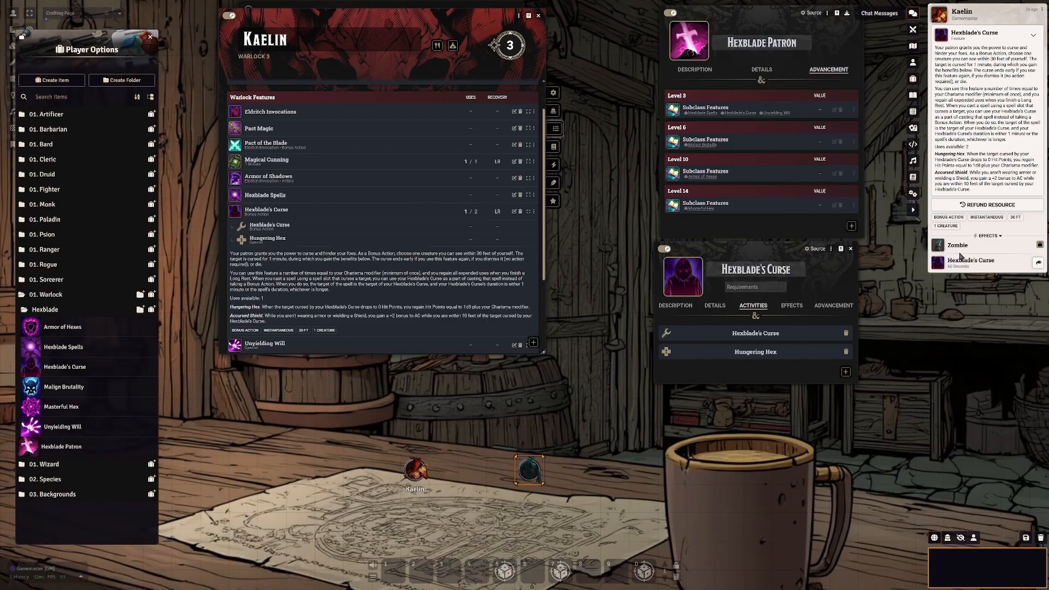
click(1038, 263)
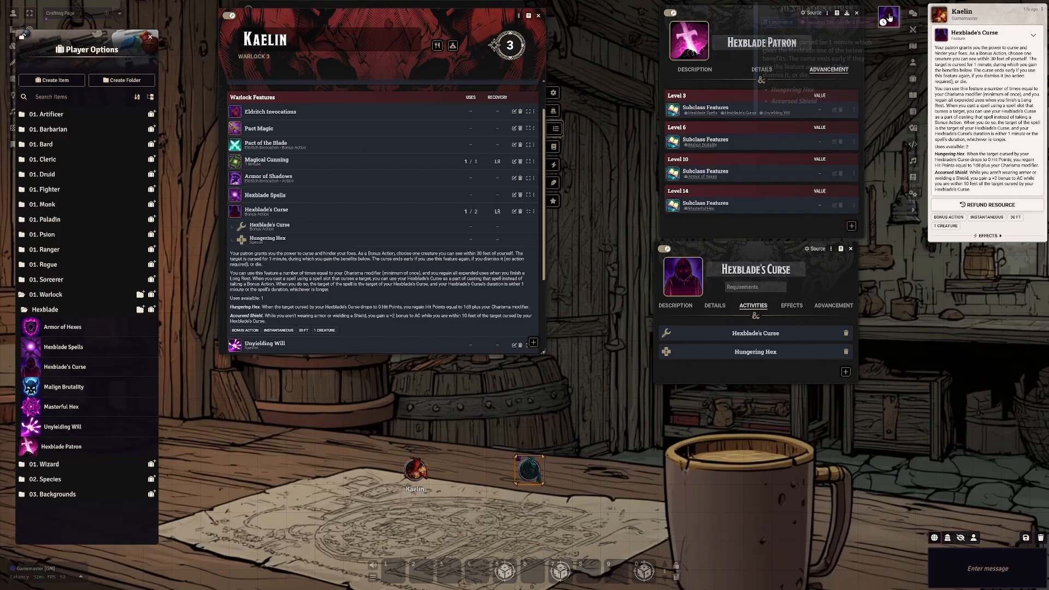
mouse_move(889, 21)
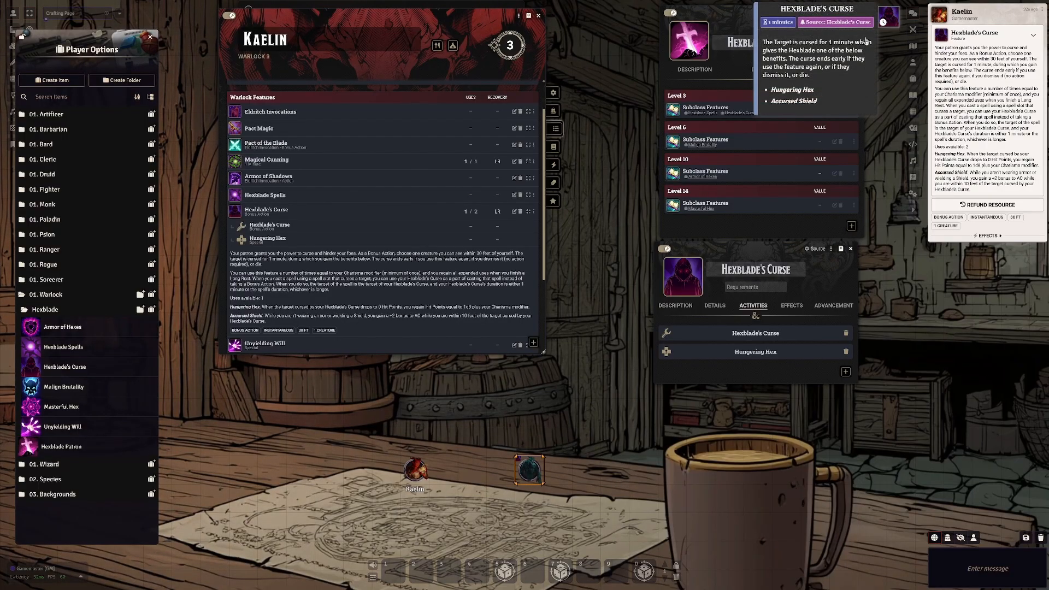
Step: Add the warlock and Zombie tokens to combat, roll initiative for both and begin the encounter
drag(353, 416, 612, 508)
right_click(535, 481)
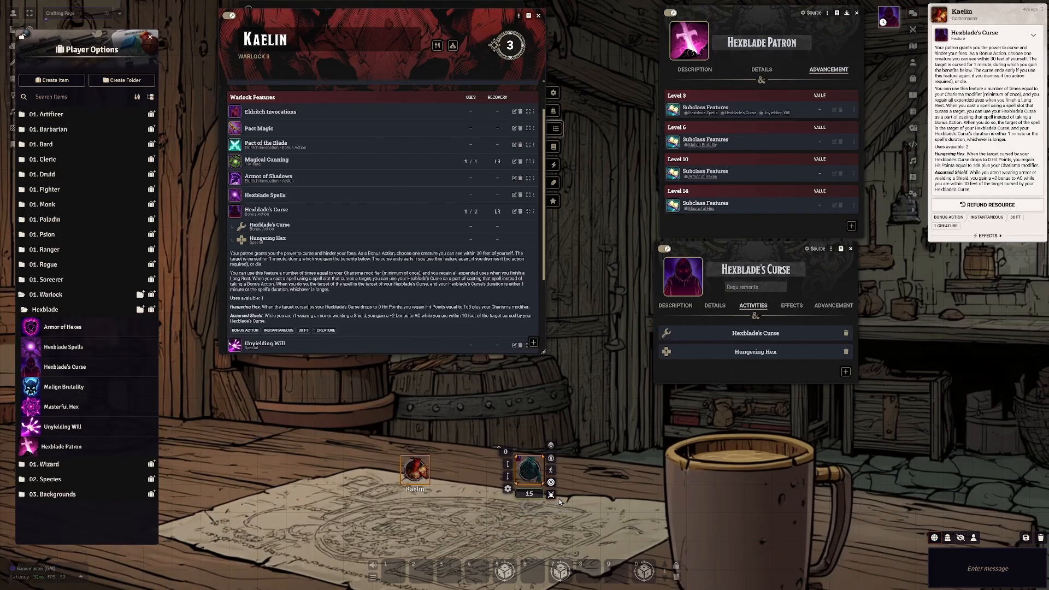
click(913, 29)
click(936, 22)
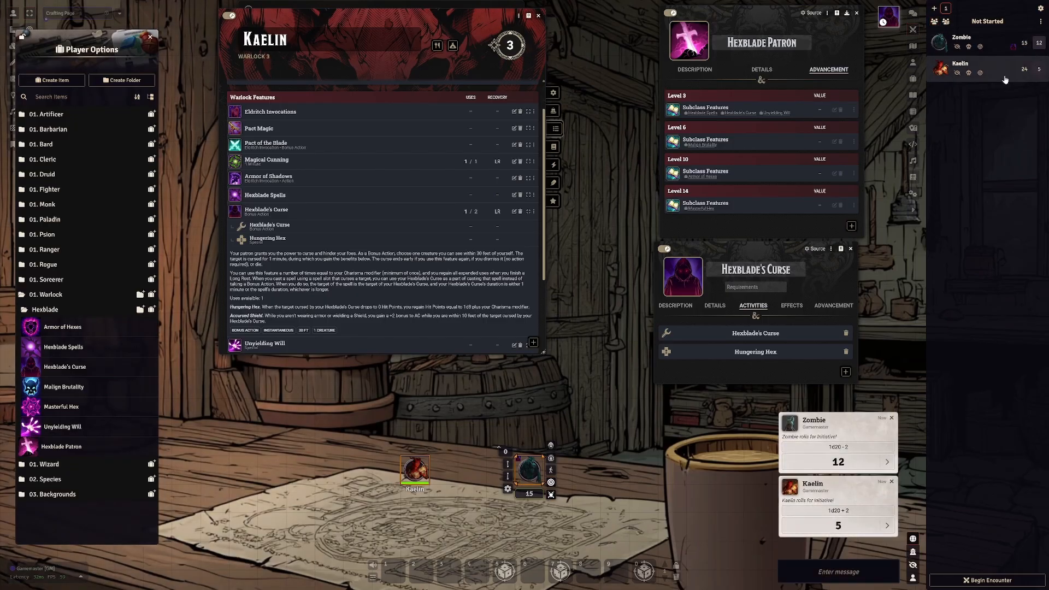
click(990, 580)
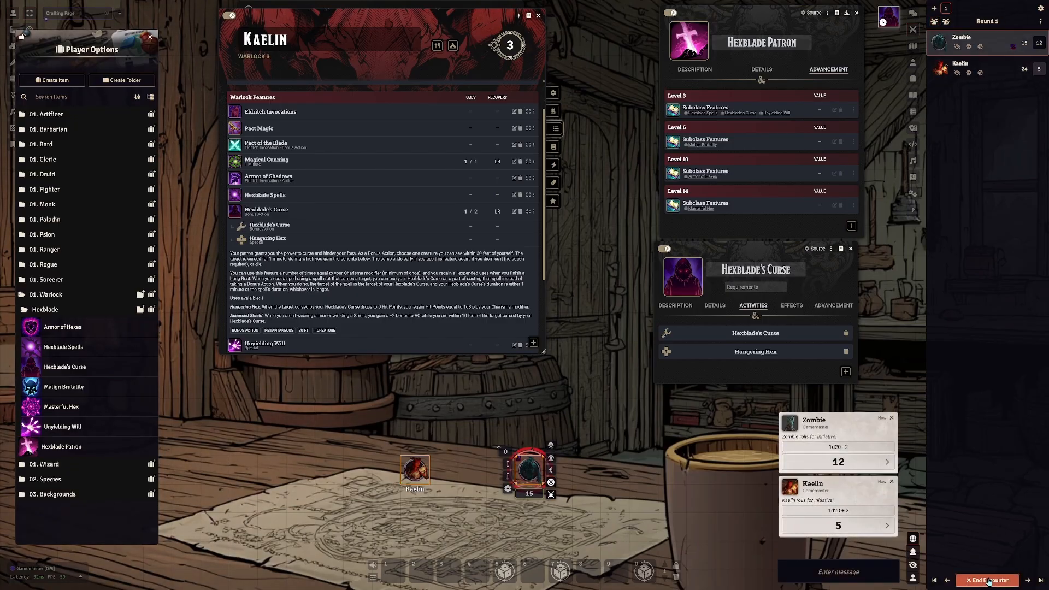
click(631, 454)
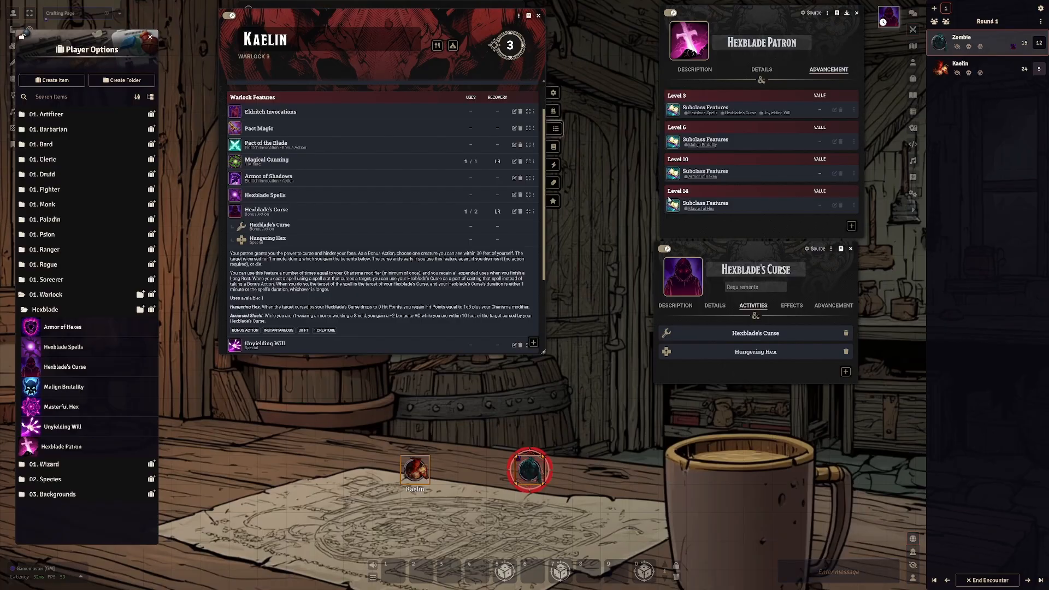
Step: Open the Hungering Hex activity and look over the types available for a new activity without creating one
drag(740, 266, 707, 268)
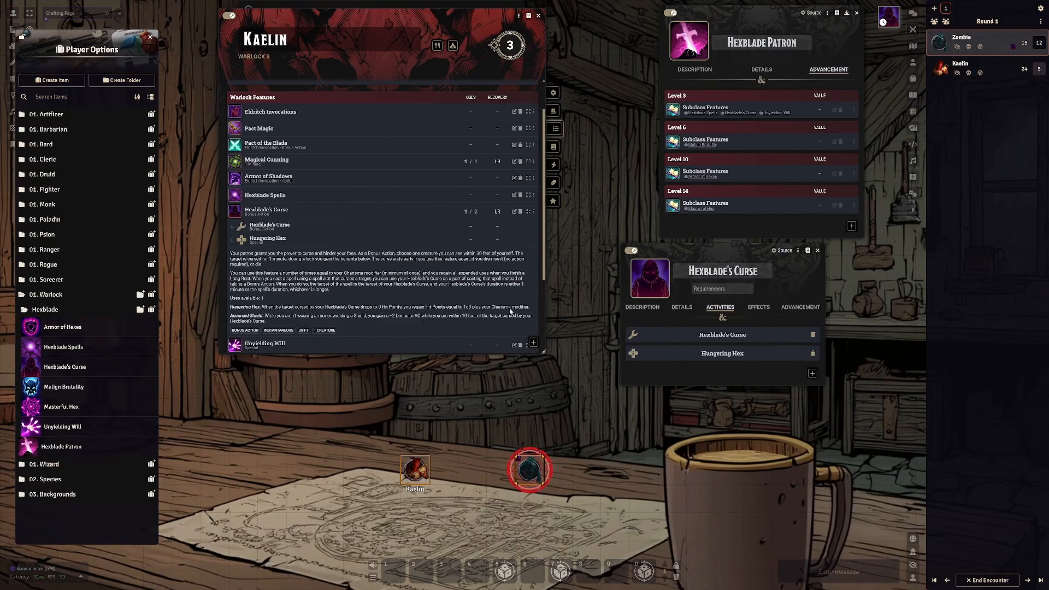
click(730, 358)
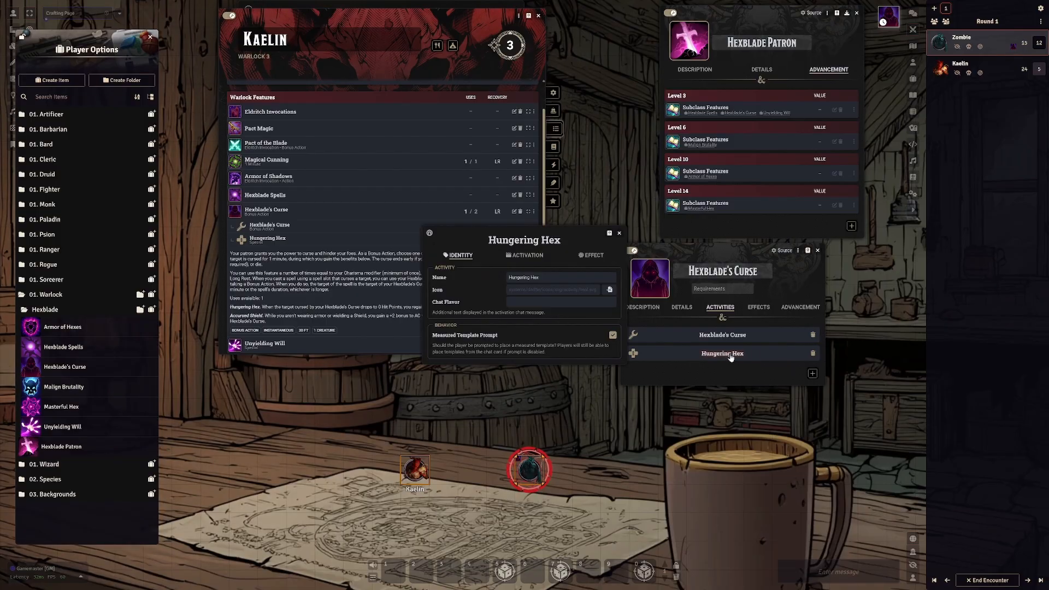
click(812, 374)
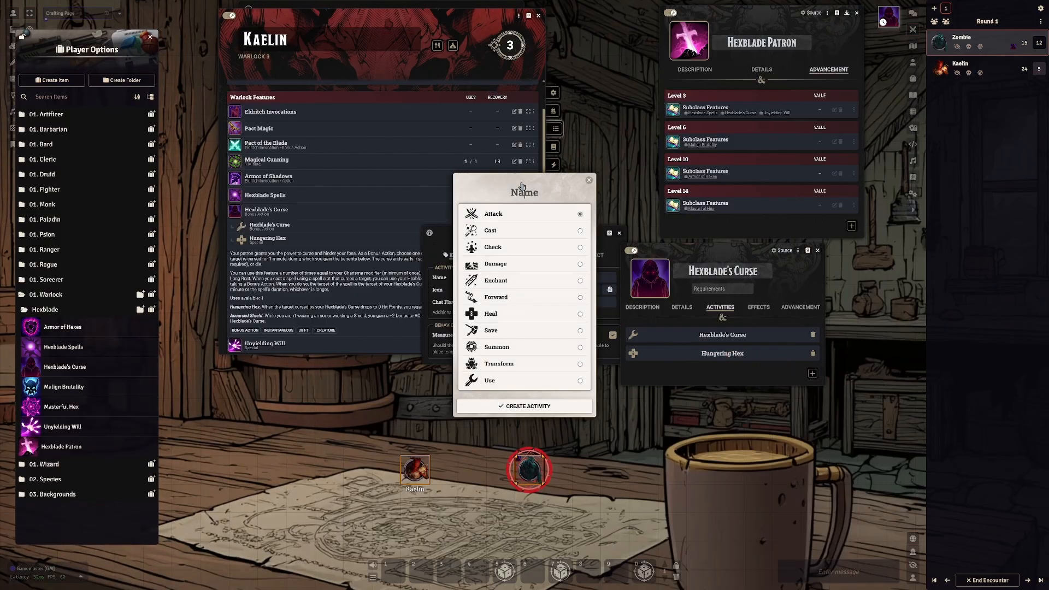
drag(522, 181, 668, 123)
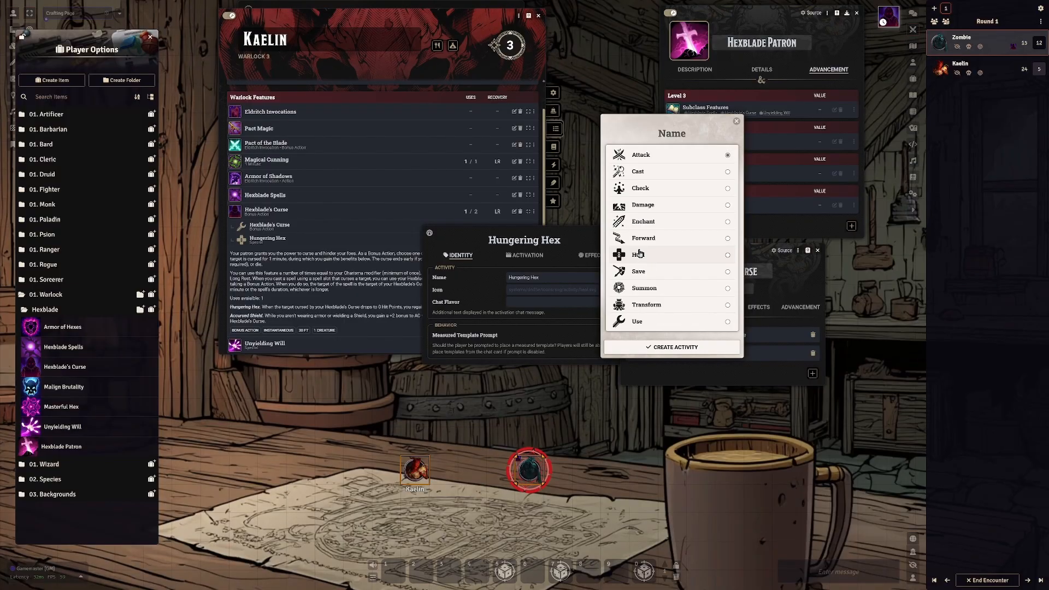
click(737, 122)
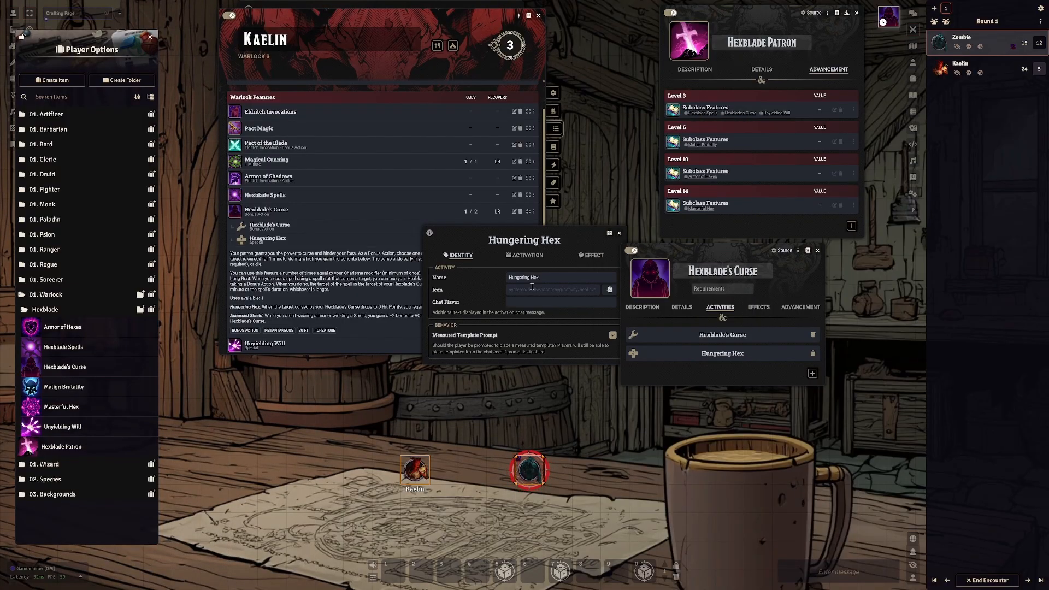
Step: Review the activation condition, consumption and targeting settings of the Hungering Hex activity
click(525, 255)
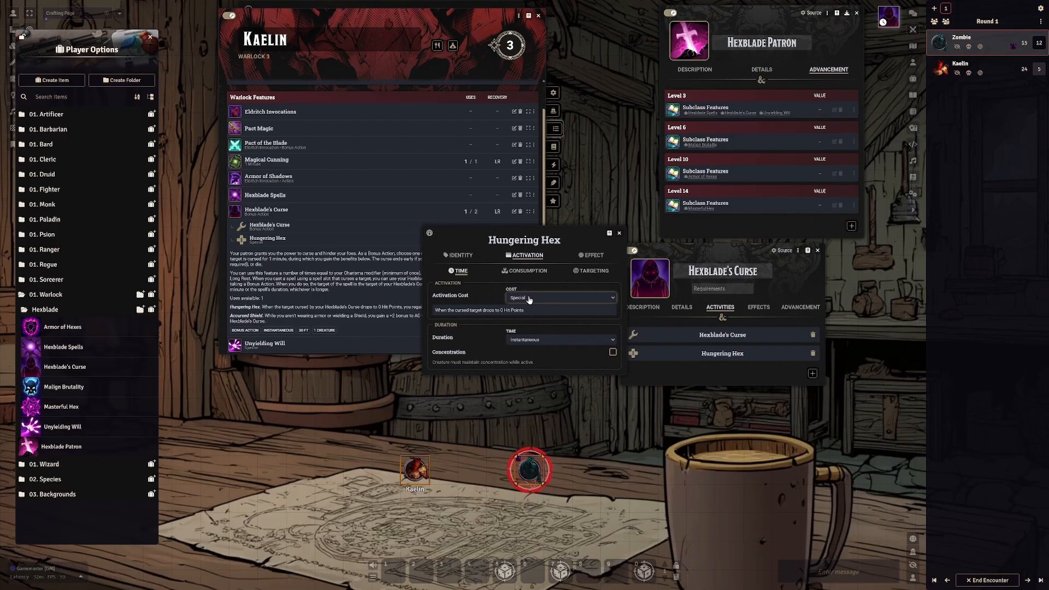
click(438, 310)
drag(438, 311, 525, 311)
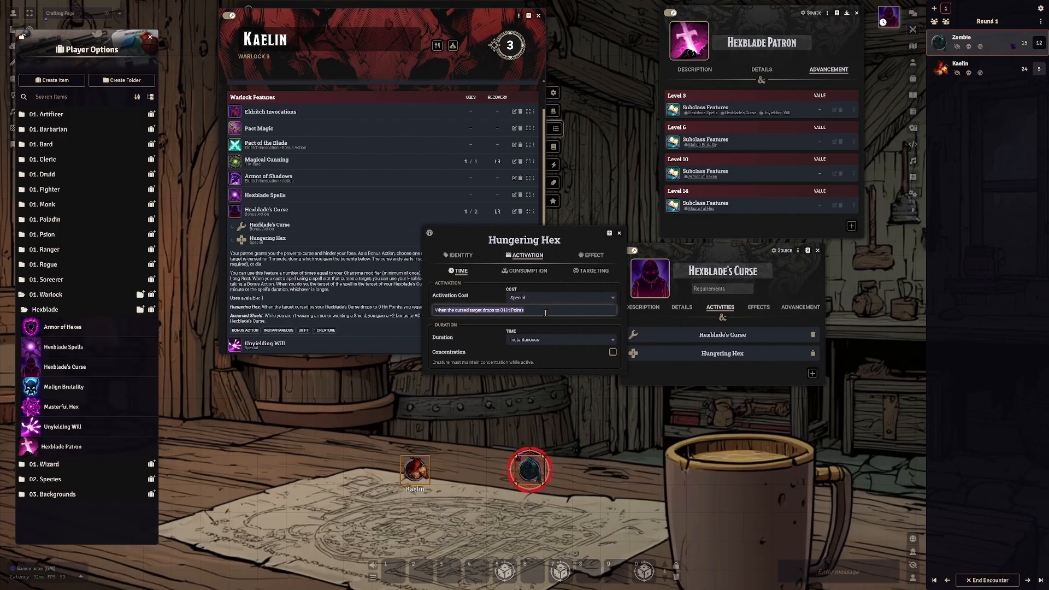
click(521, 271)
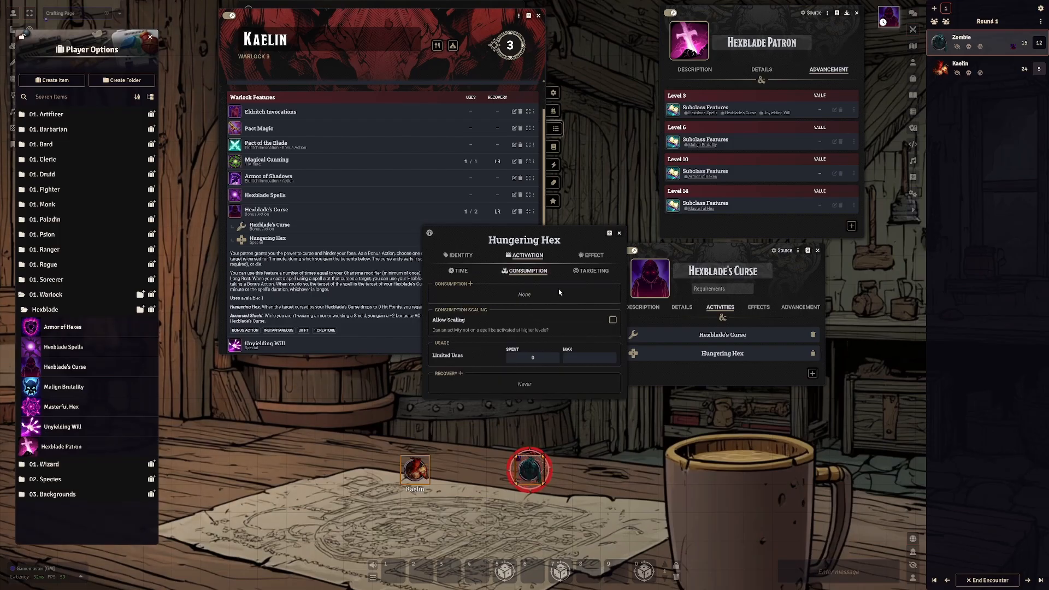
click(597, 273)
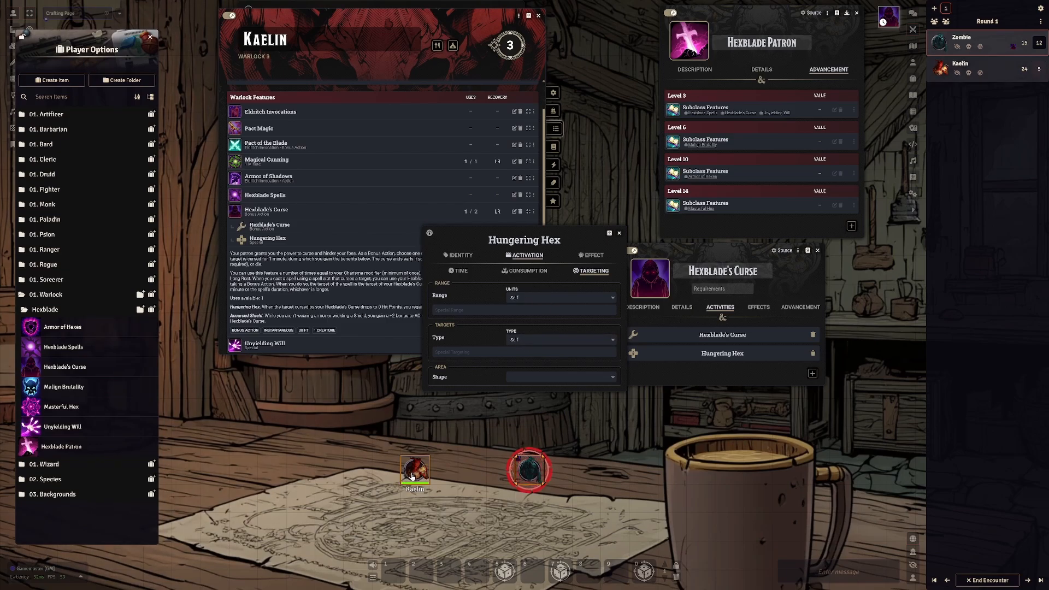
Step: Review the healing formula and type in the Hungering Hex activity's effect settings, with the chat log on display
click(593, 255)
click(520, 276)
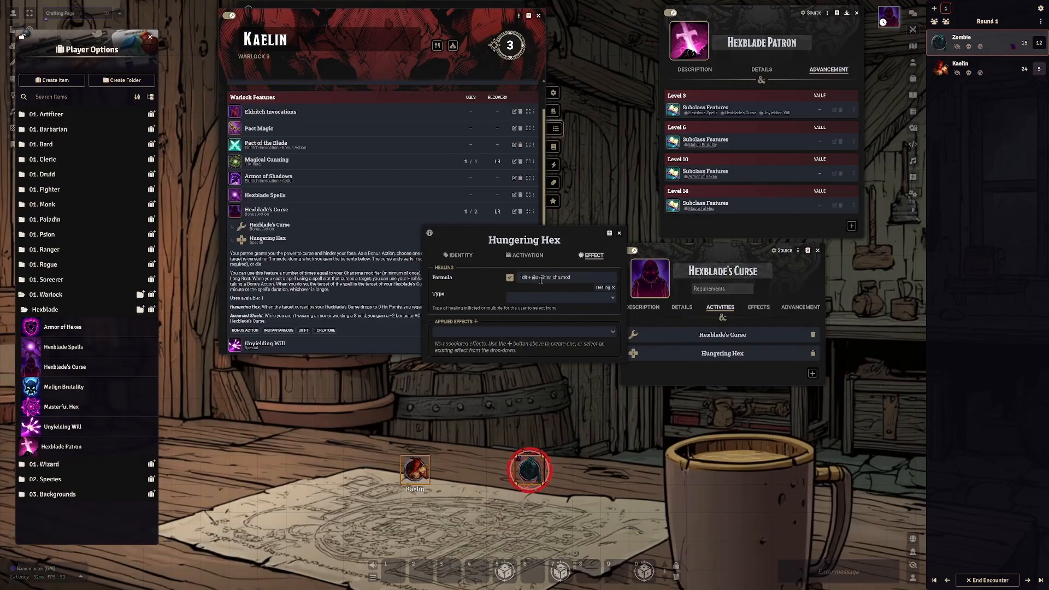
click(620, 234)
click(912, 13)
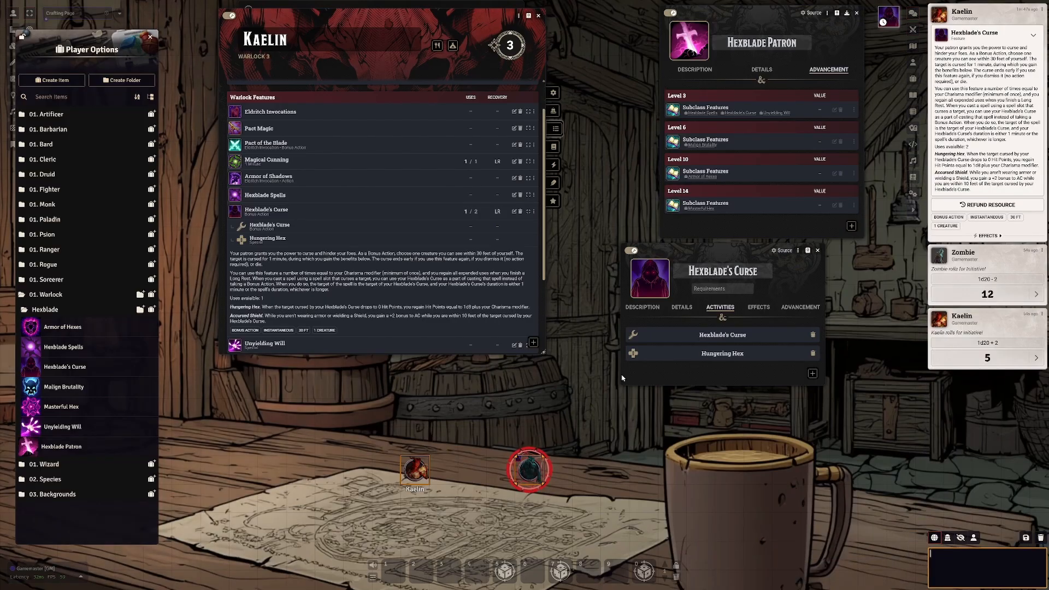
click(716, 354)
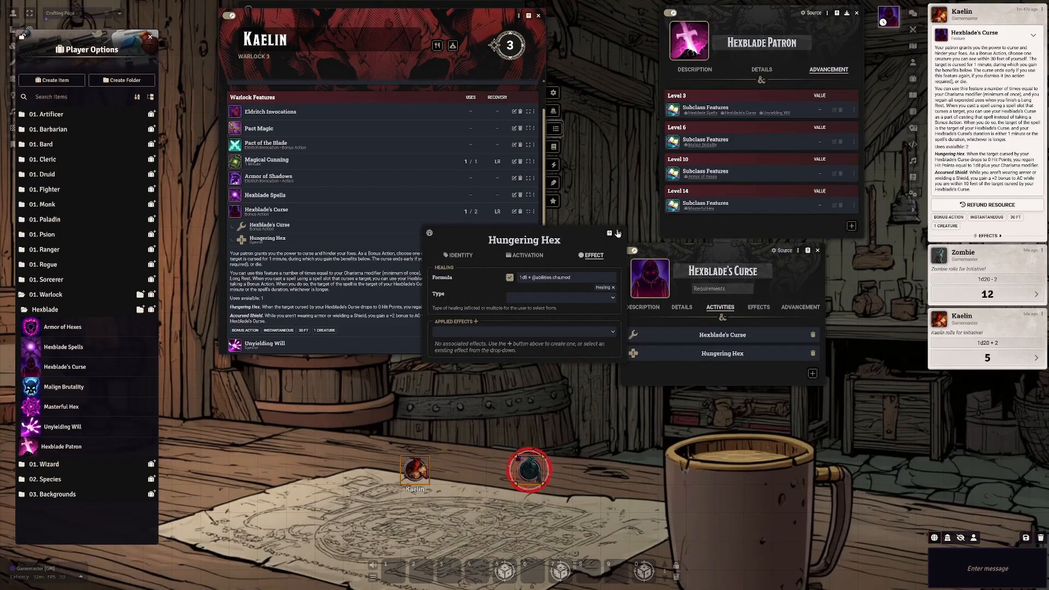
click(618, 234)
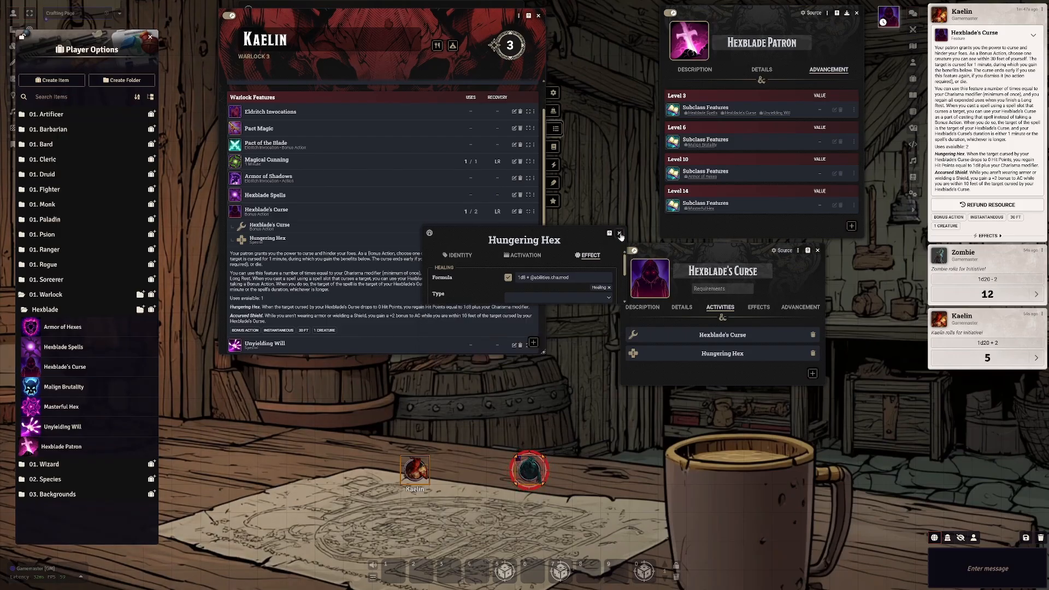
Step: Use Hungering Hex from the warlock's sheet, roll its 1d8 + 2 healing publicly and apply it to the selected tokens
click(264, 239)
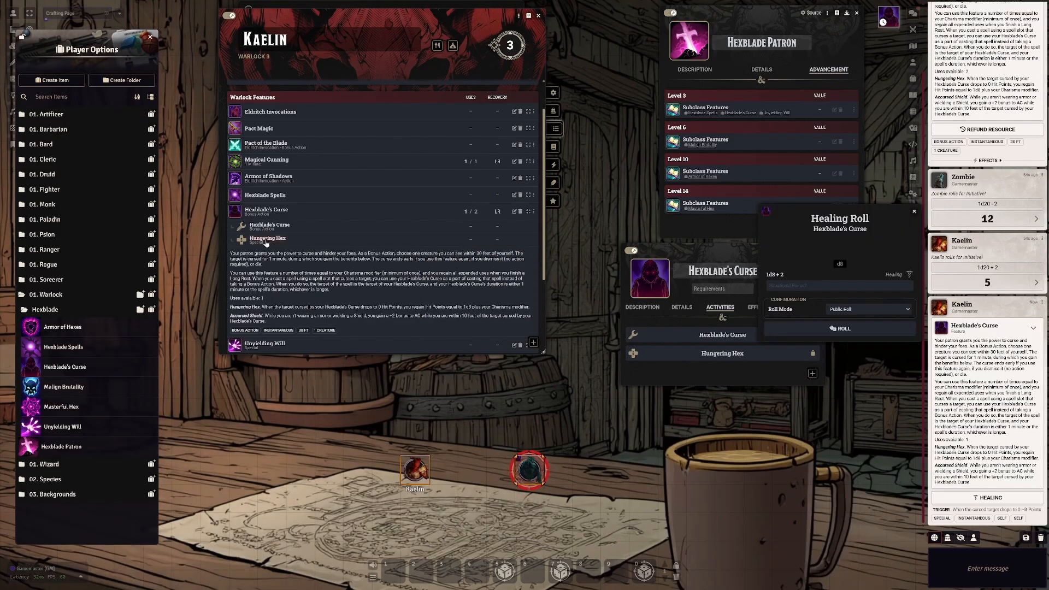
click(864, 328)
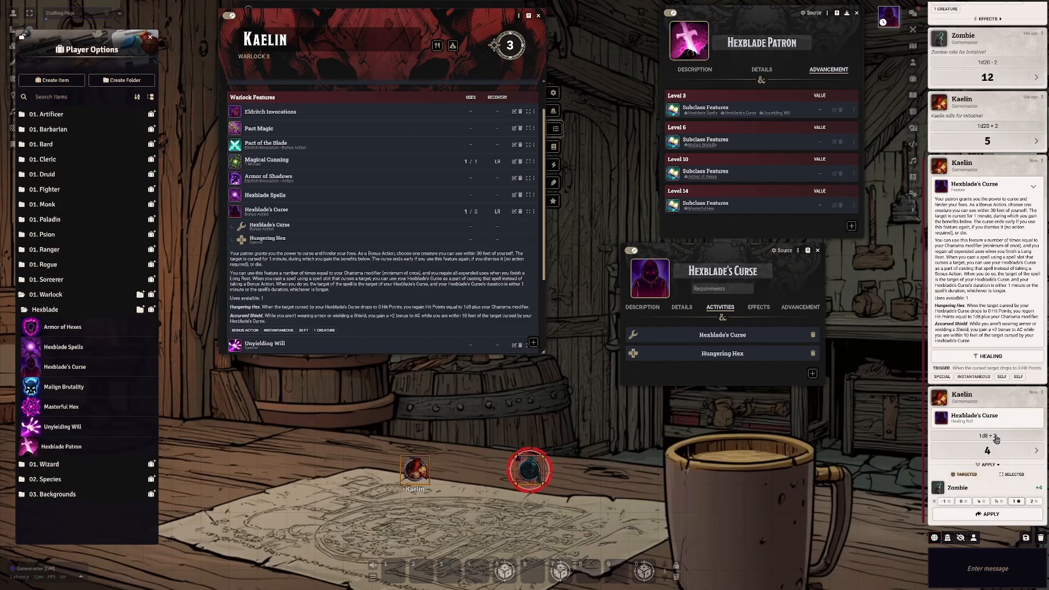
click(997, 439)
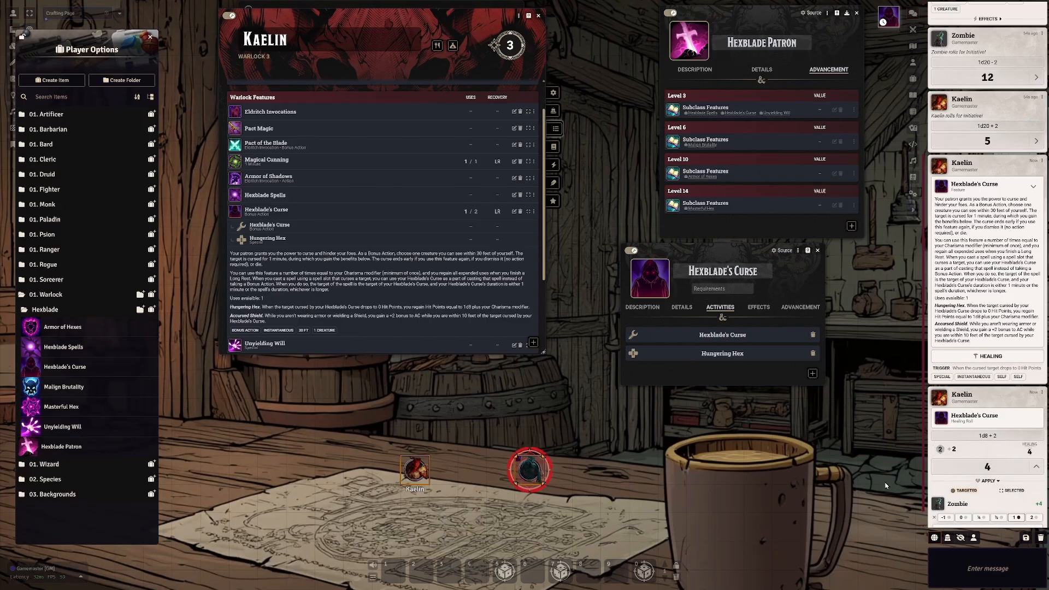
click(998, 491)
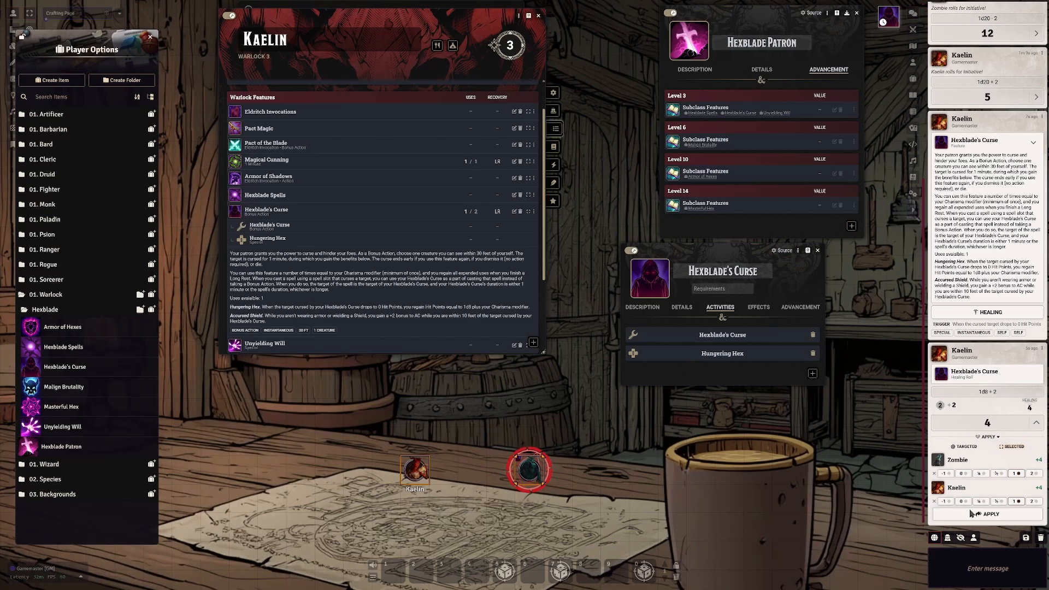
right_click(412, 469)
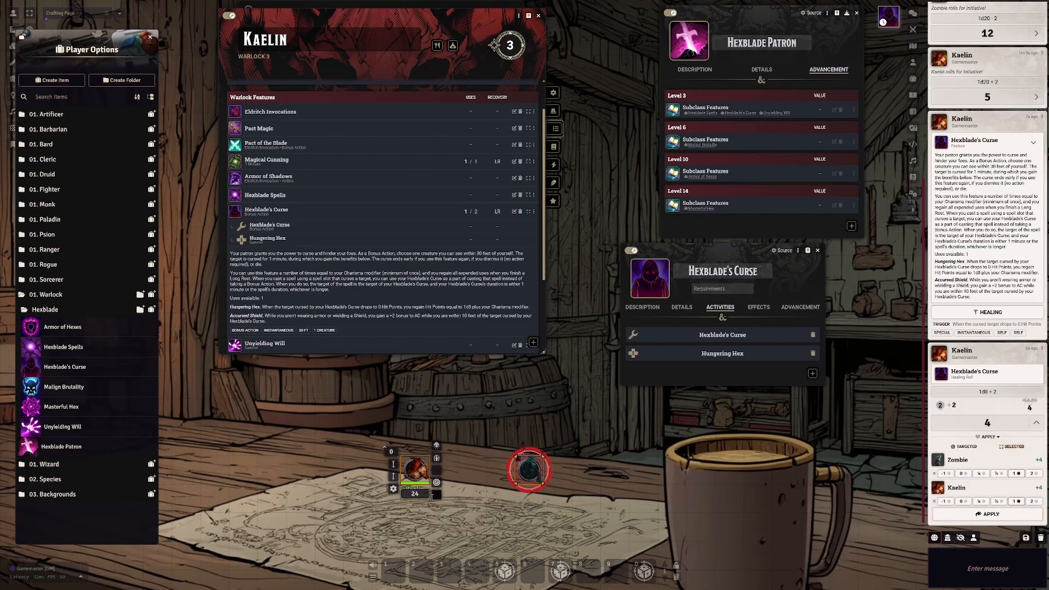
click(971, 519)
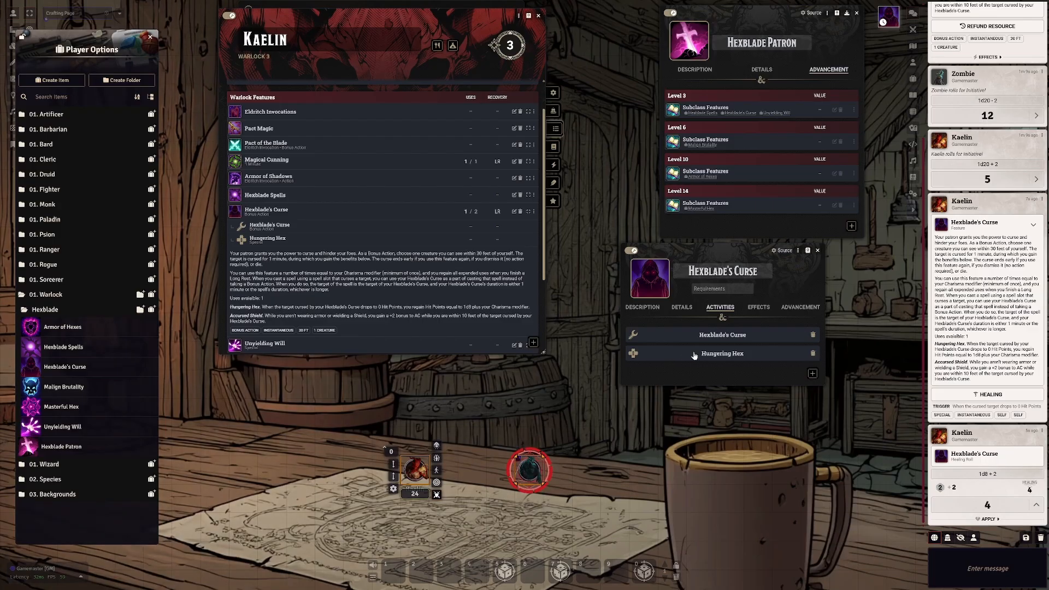
Step: Close the Hexblade's Curse item and check the consumption option in the feature's use prompt without using it
click(818, 251)
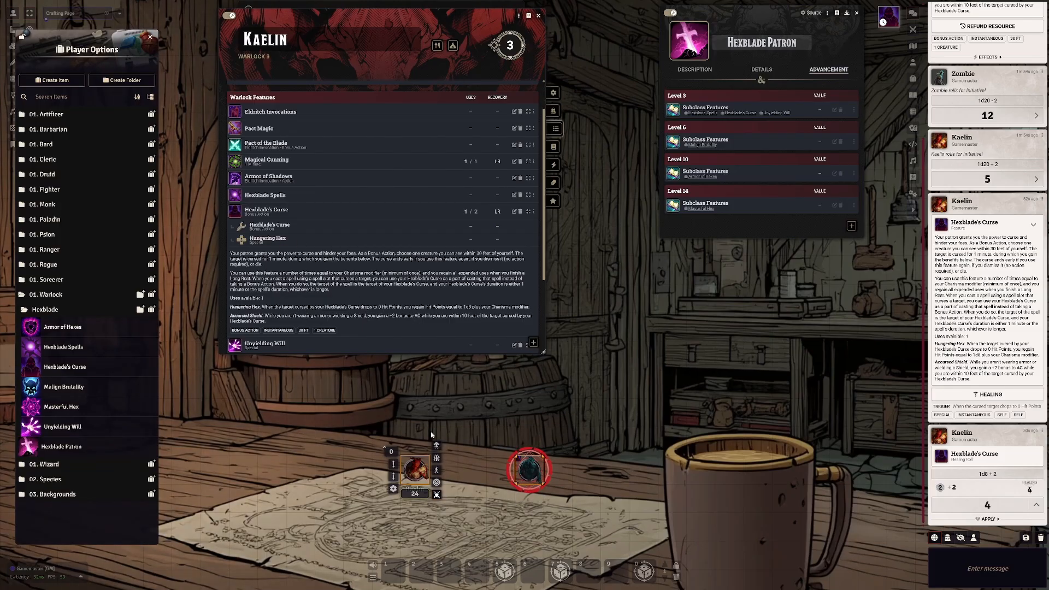
click(440, 528)
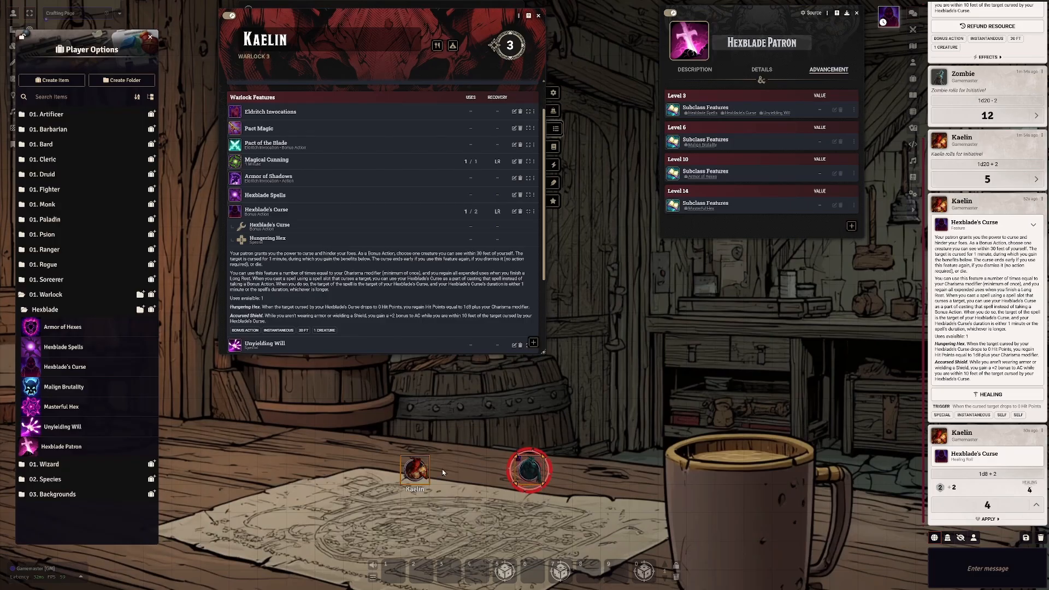
click(263, 226)
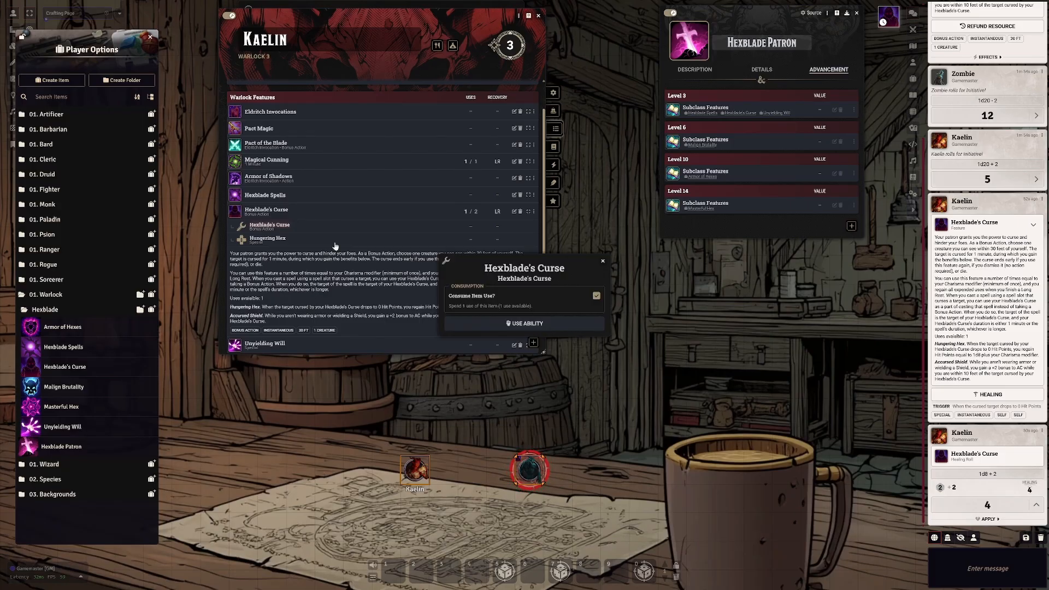
click(603, 261)
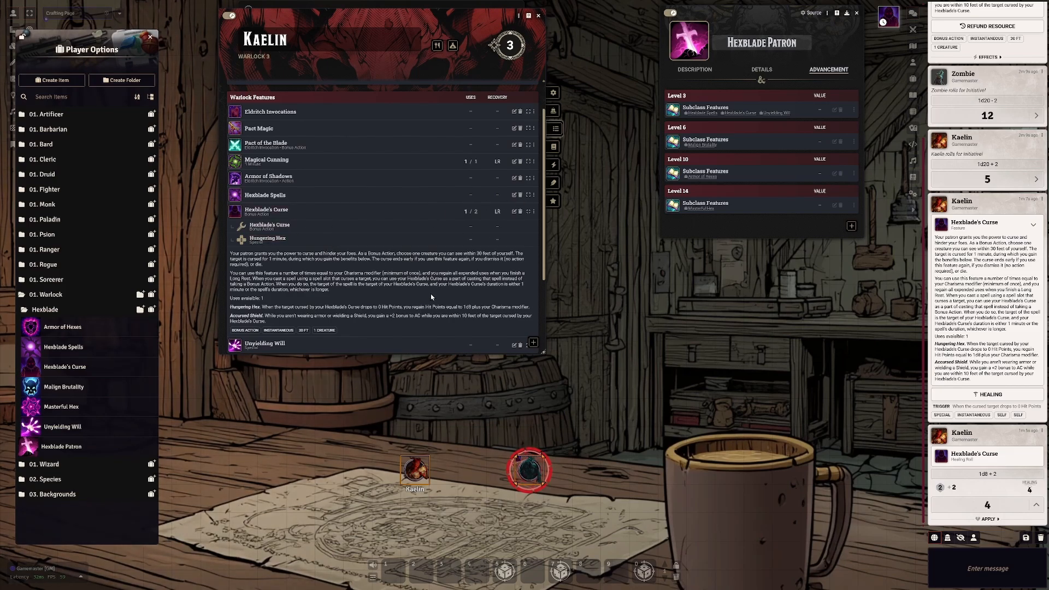
Step: Collapse the Hexblade's Curse details and view the activity choices of Unyielding Will without using one
click(527, 213)
click(272, 234)
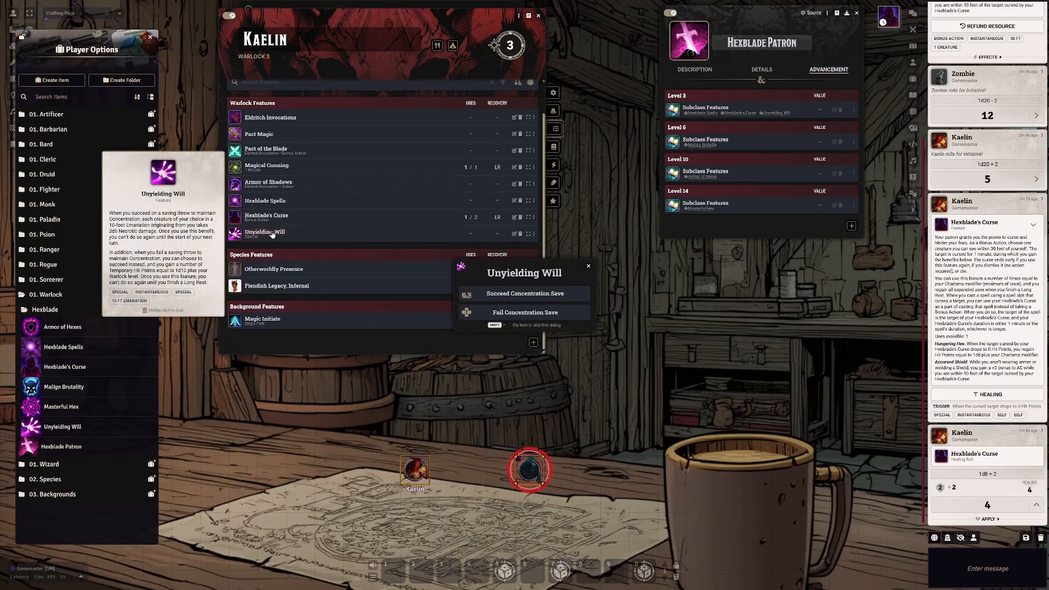
click(588, 268)
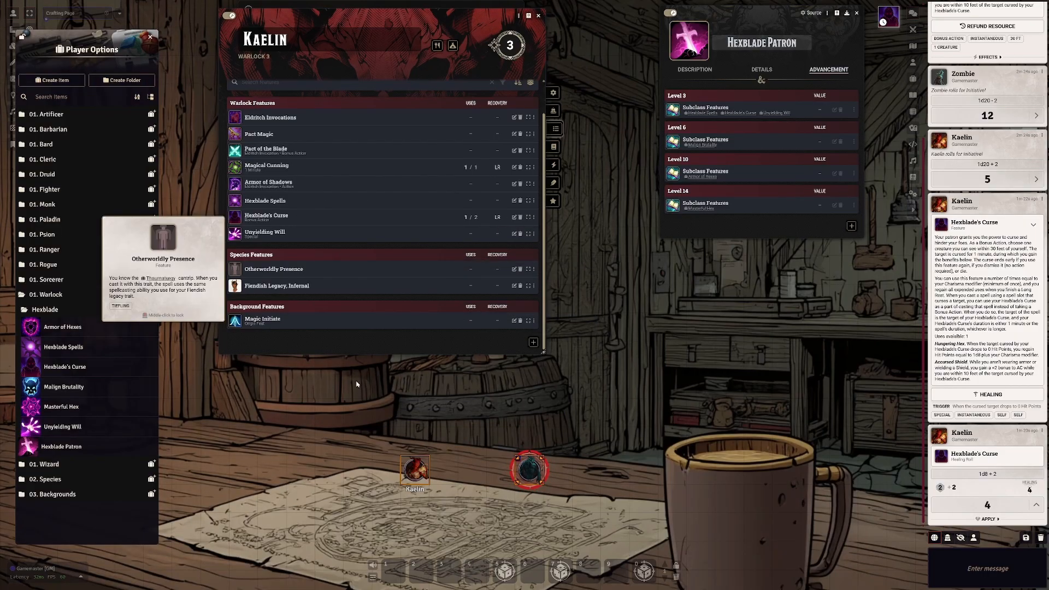
Step: Cast Hex with Place Curse from the warlock's spell list and apply the Hexed Strength effect to the Zombie
click(556, 148)
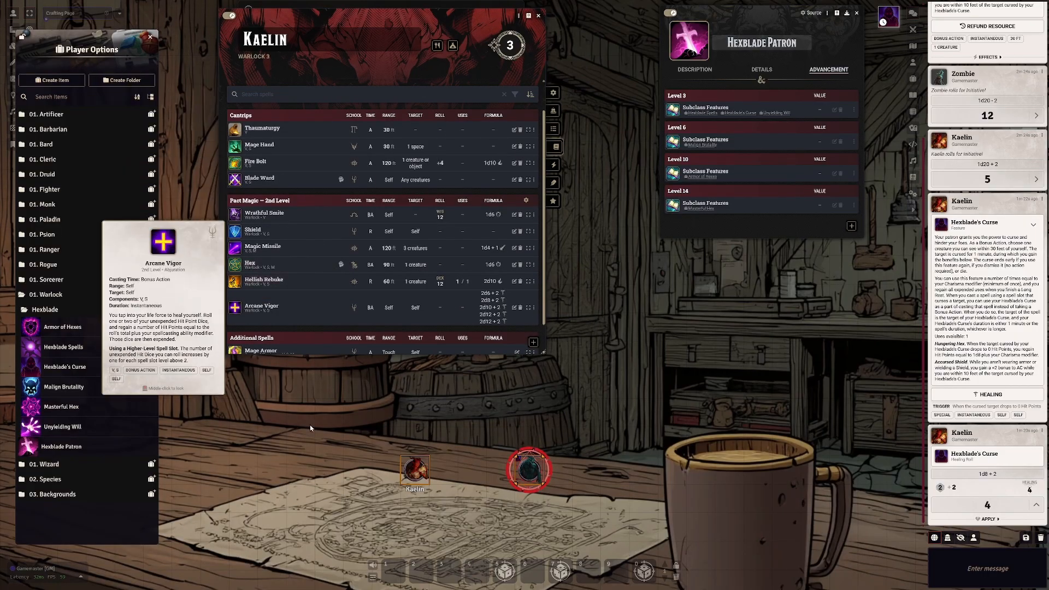
click(238, 268)
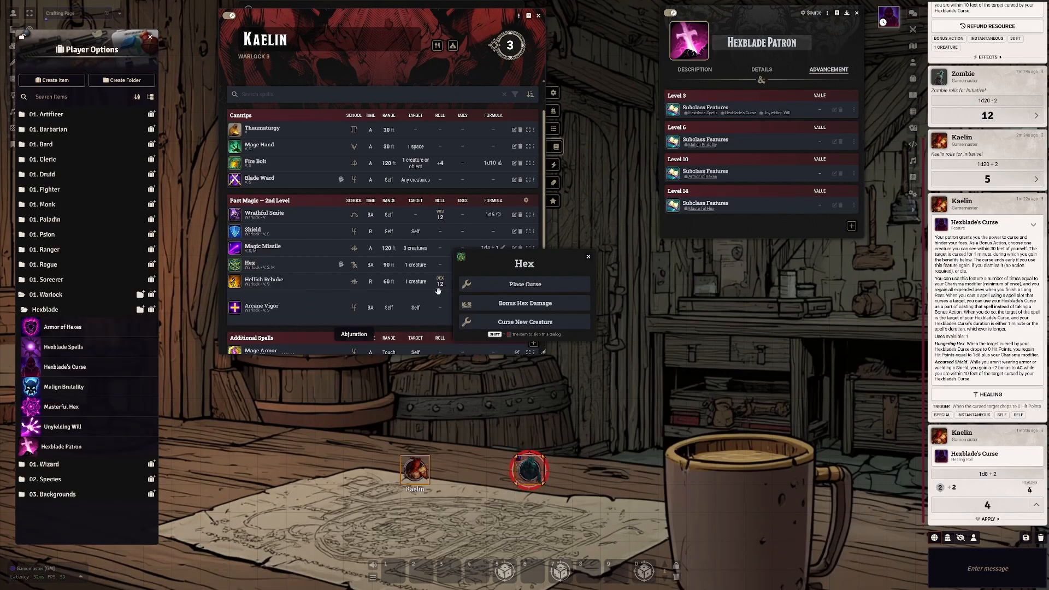
click(512, 287)
click(541, 352)
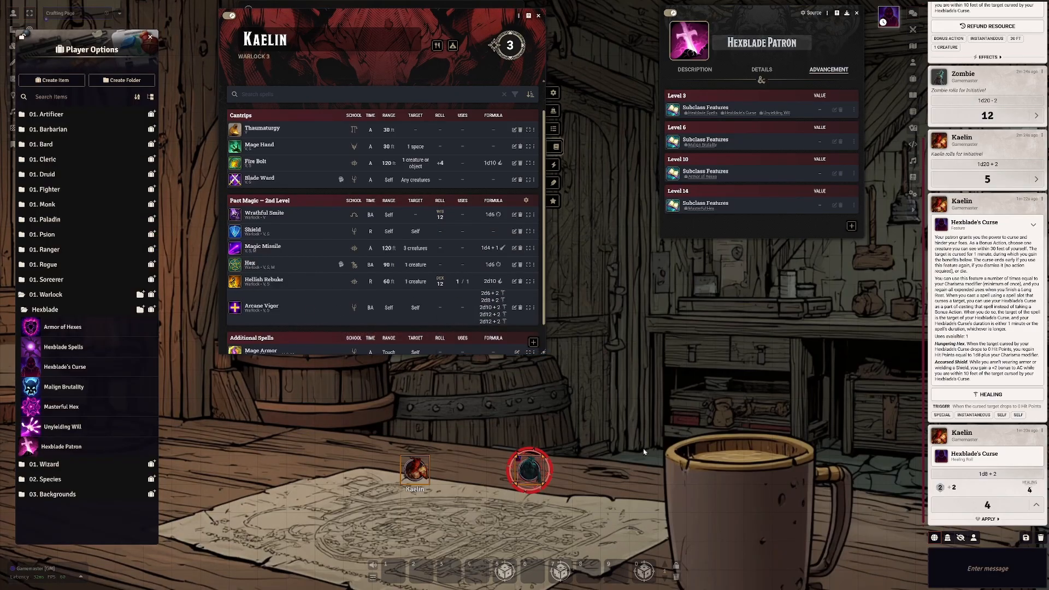
scroll(643, 452, down, 2)
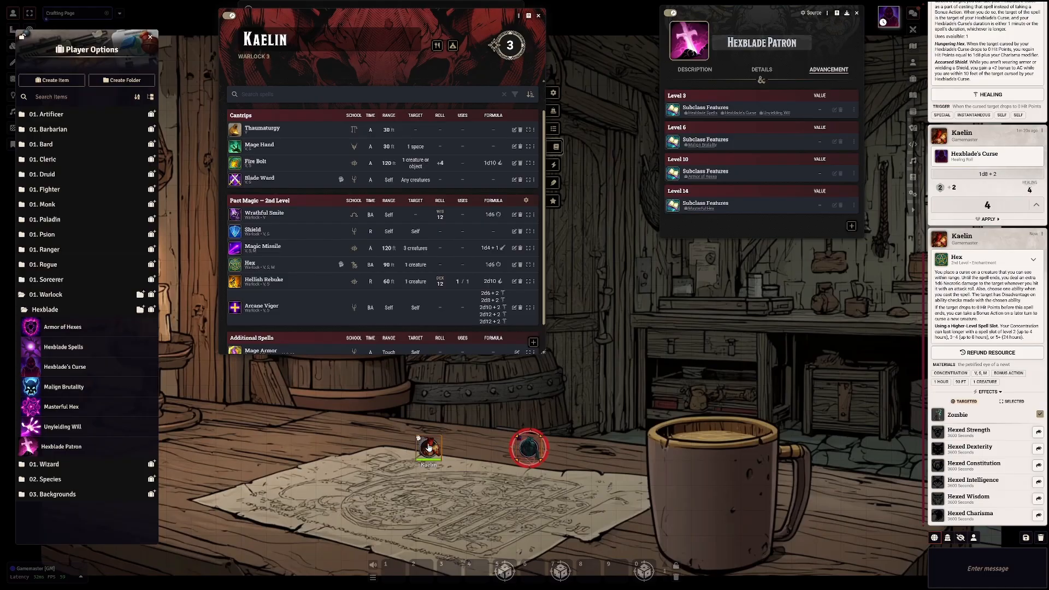
scroll(429, 447, up, 2)
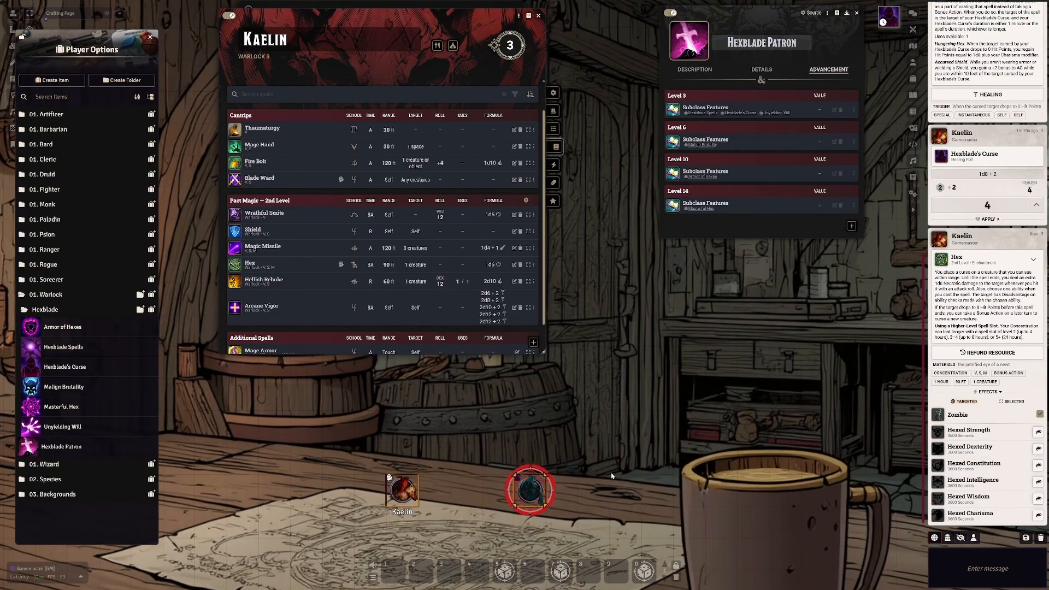
click(1038, 432)
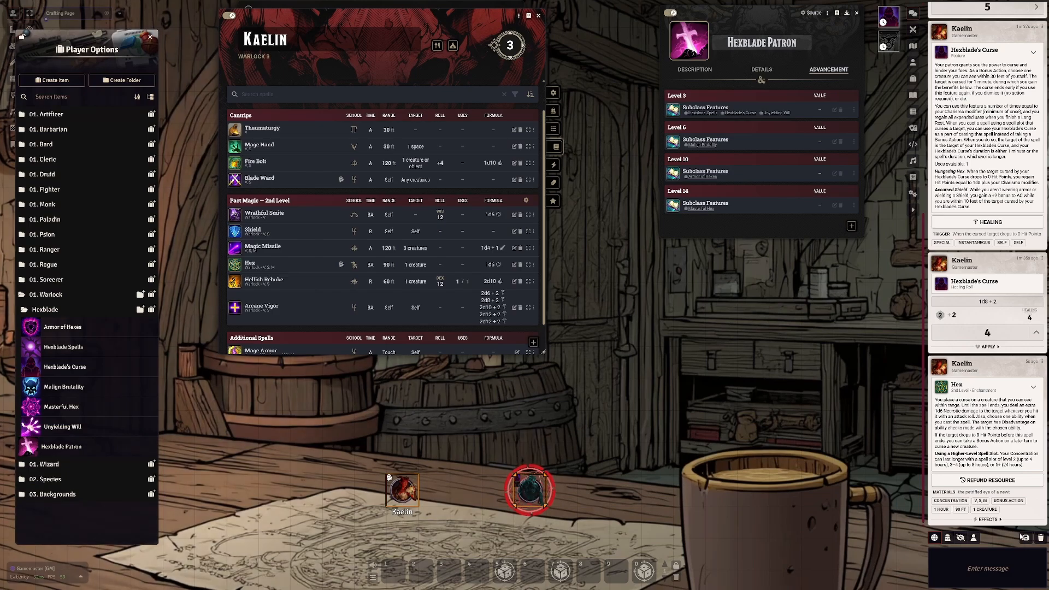
click(1041, 538)
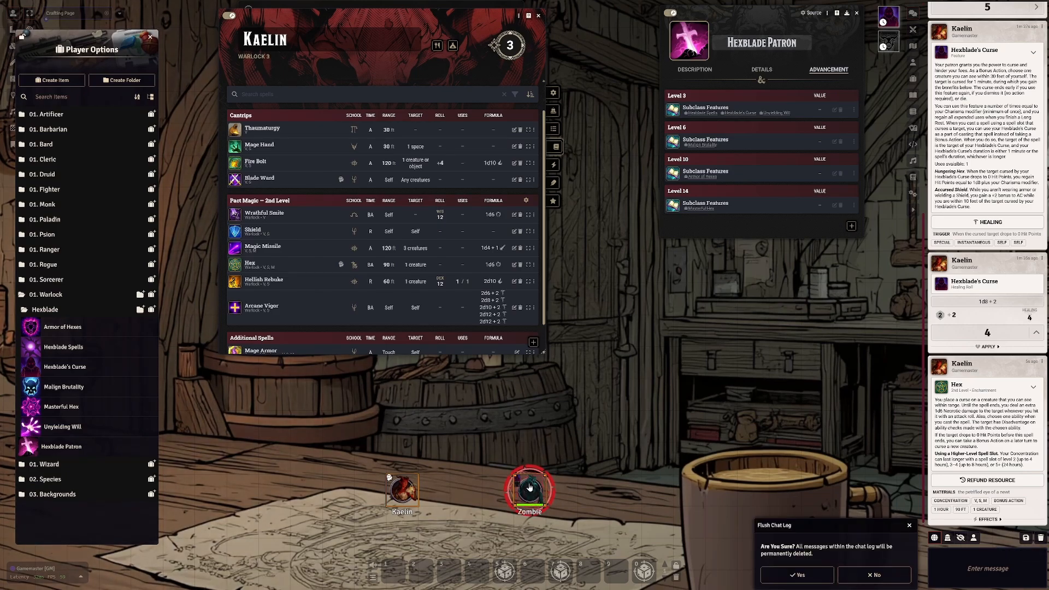
Step: Subtract 5 hit points from the warlock's token
mouse_move(403, 490)
mouse_down()
mouse_move(468, 494)
mouse_move(408, 493)
mouse_up()
right_click(402, 491)
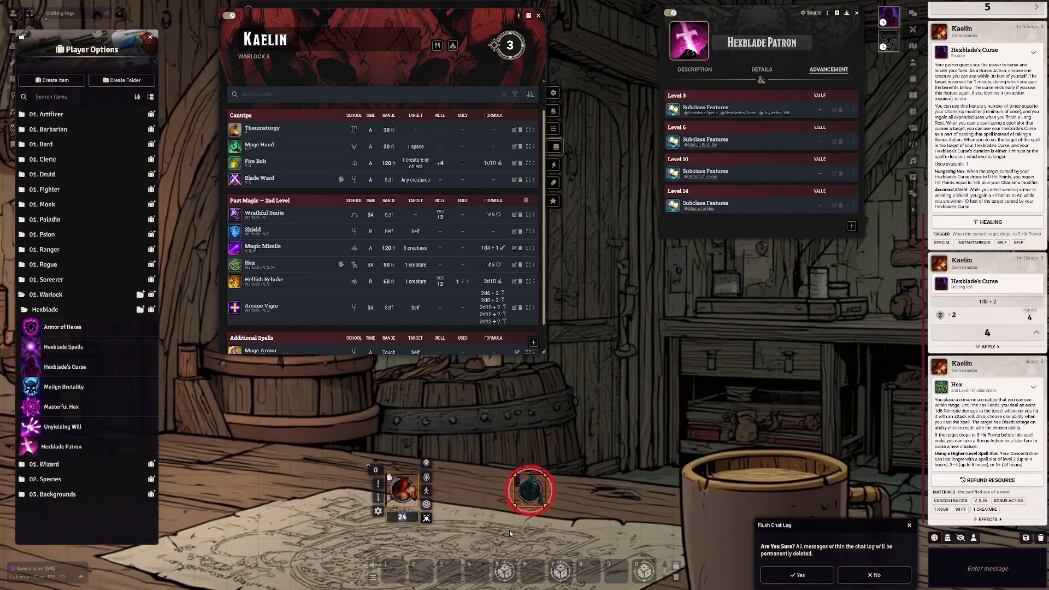
text(-5)
key(Return)
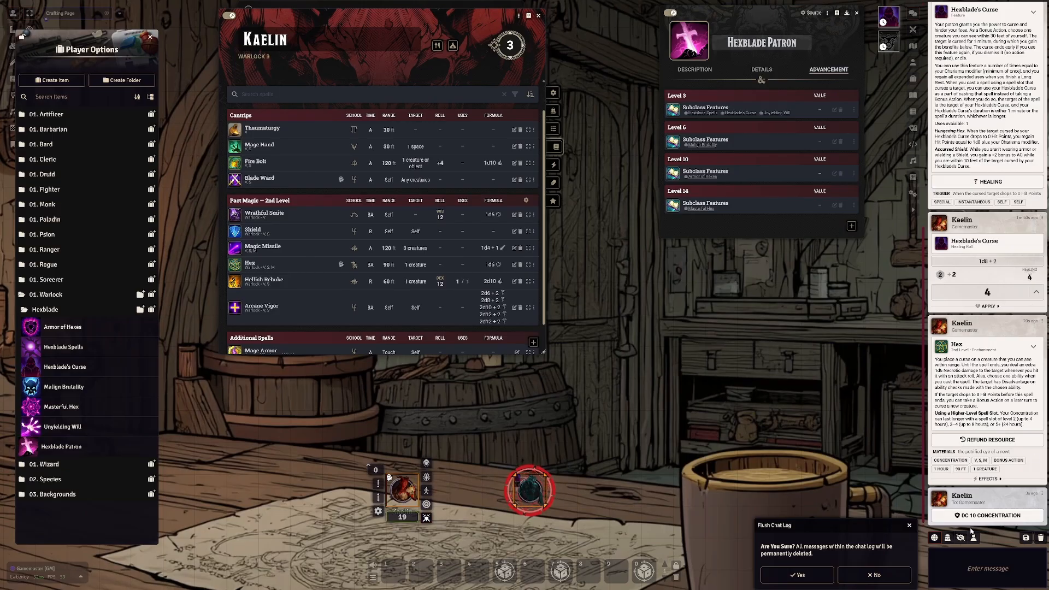
Step: Roll the DC 10 concentration save normally for the Zombie and dismiss the warlock's own saving throw prompt
click(984, 516)
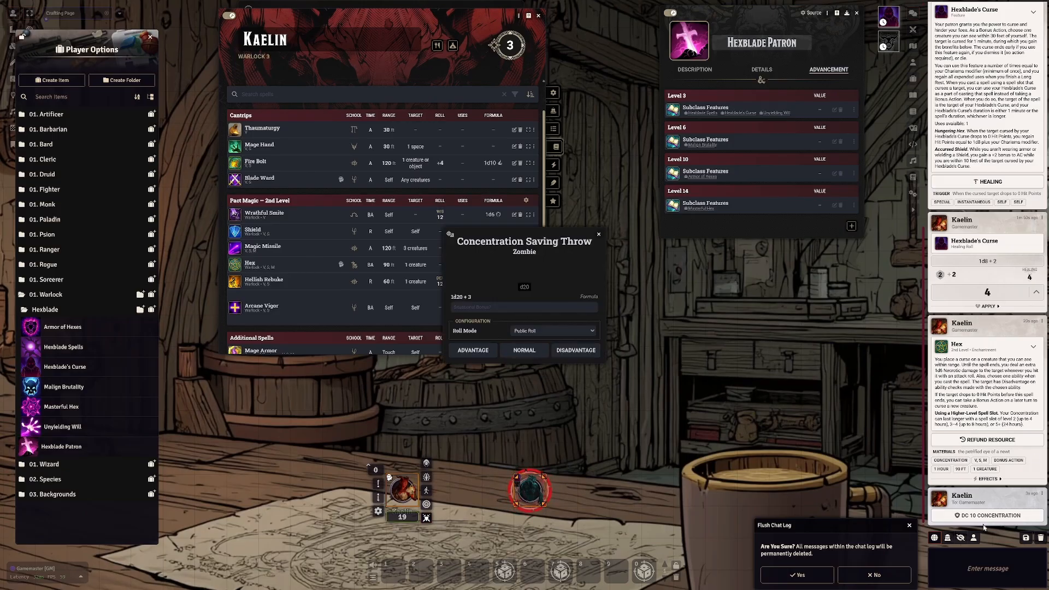
click(508, 356)
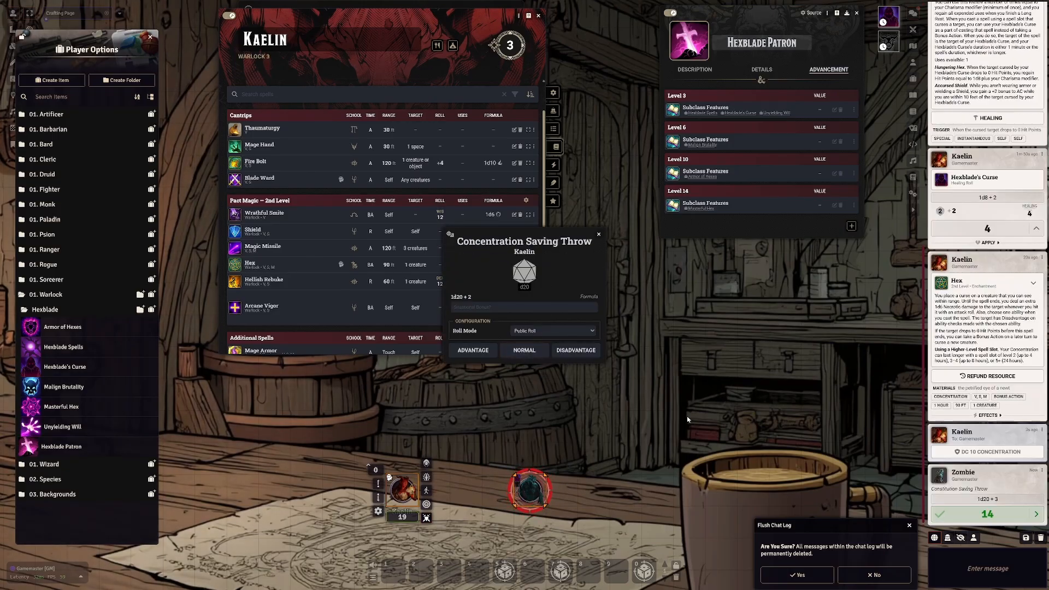
click(601, 234)
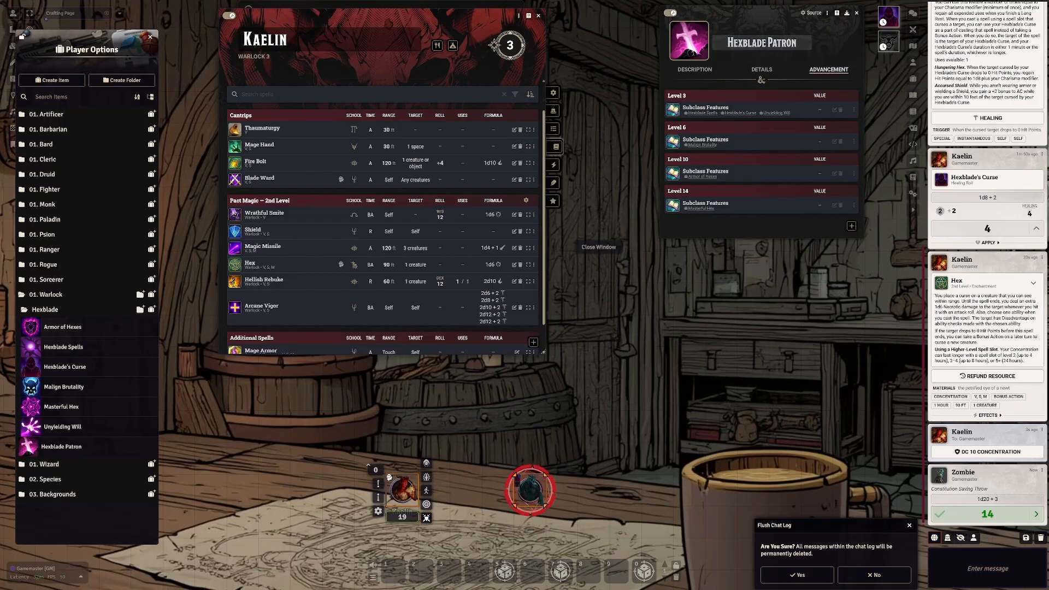
Step: Use Unyielding Will's Succeed Concentration Save, consuming one activity use, and place its 10-foot emanation template around the warlock's token
scroll(350, 192, up, 2)
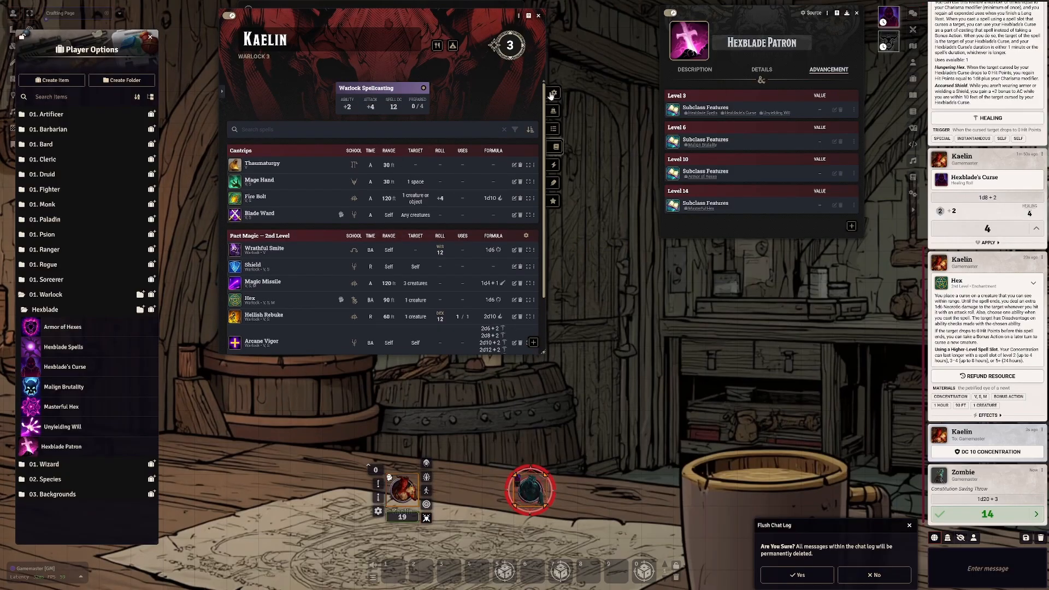
click(554, 111)
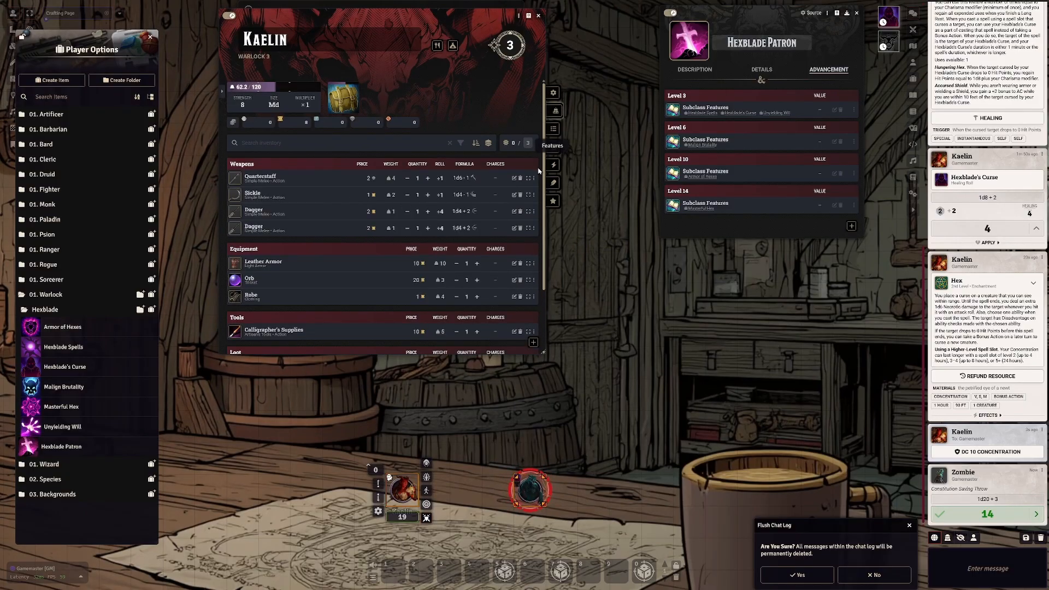
click(553, 130)
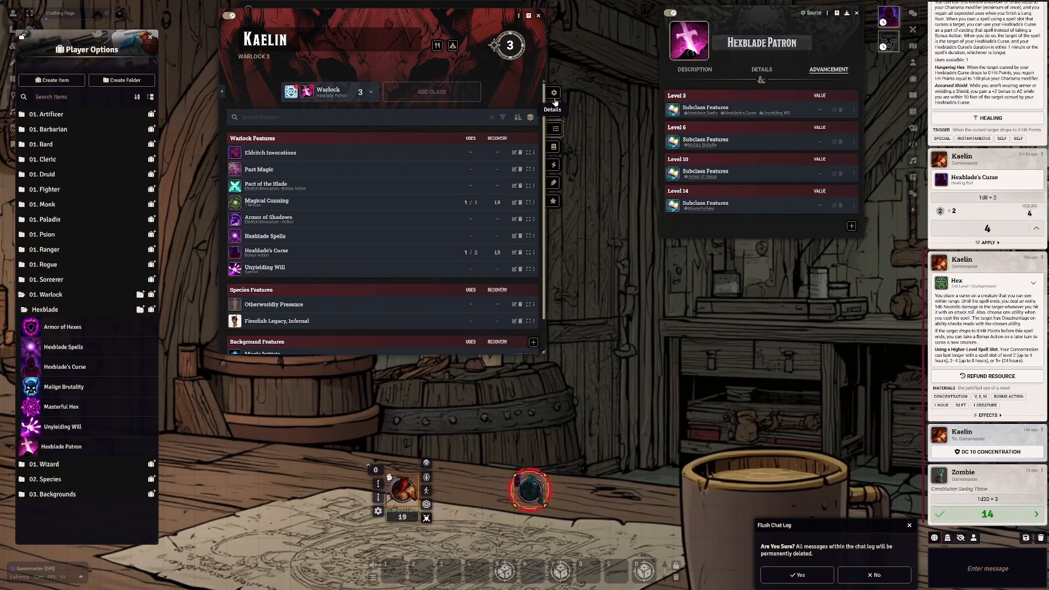
click(262, 268)
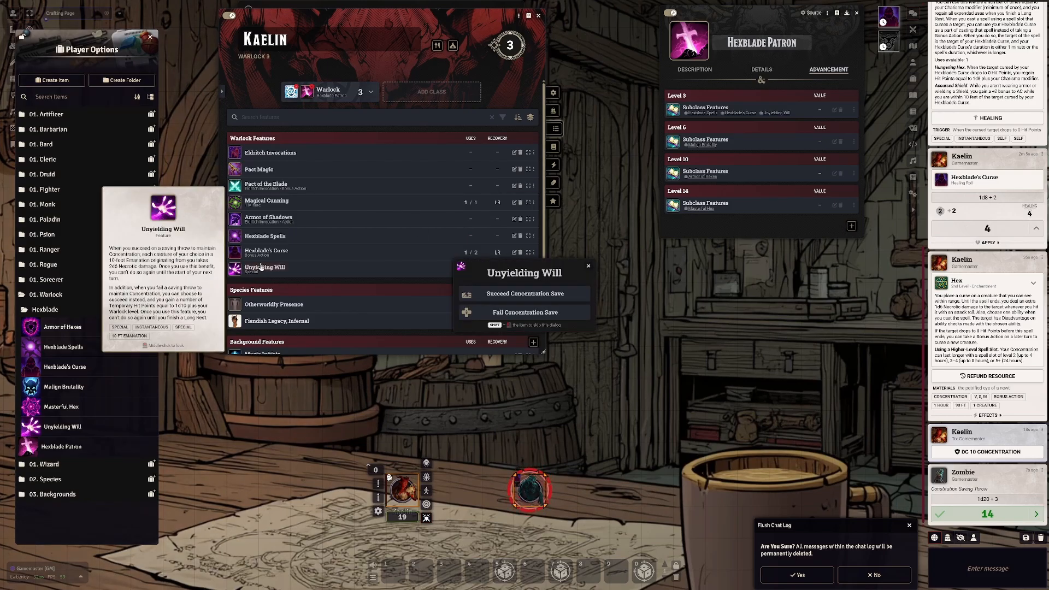
click(527, 296)
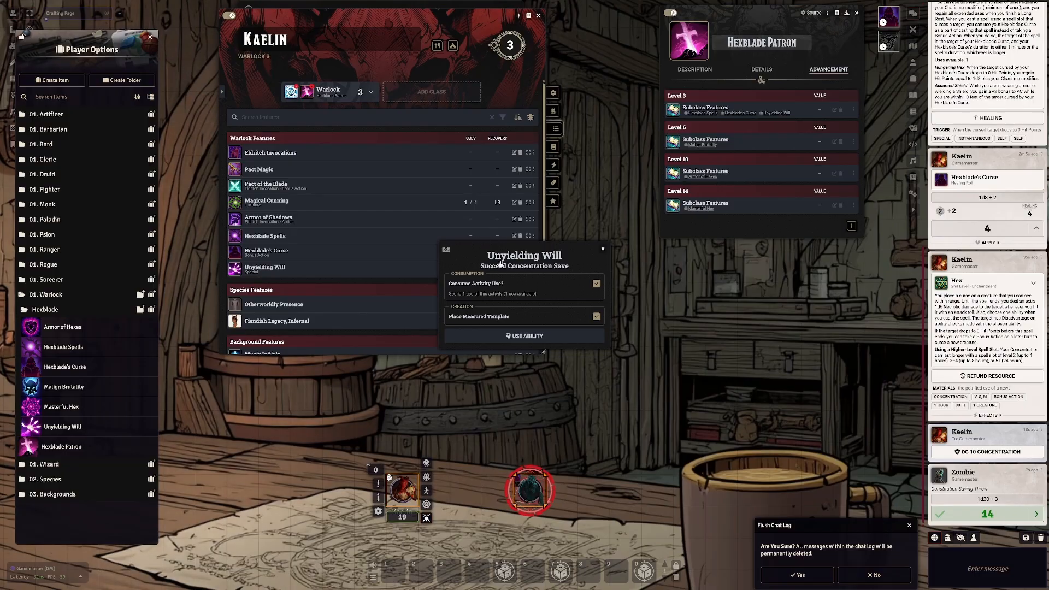
click(522, 338)
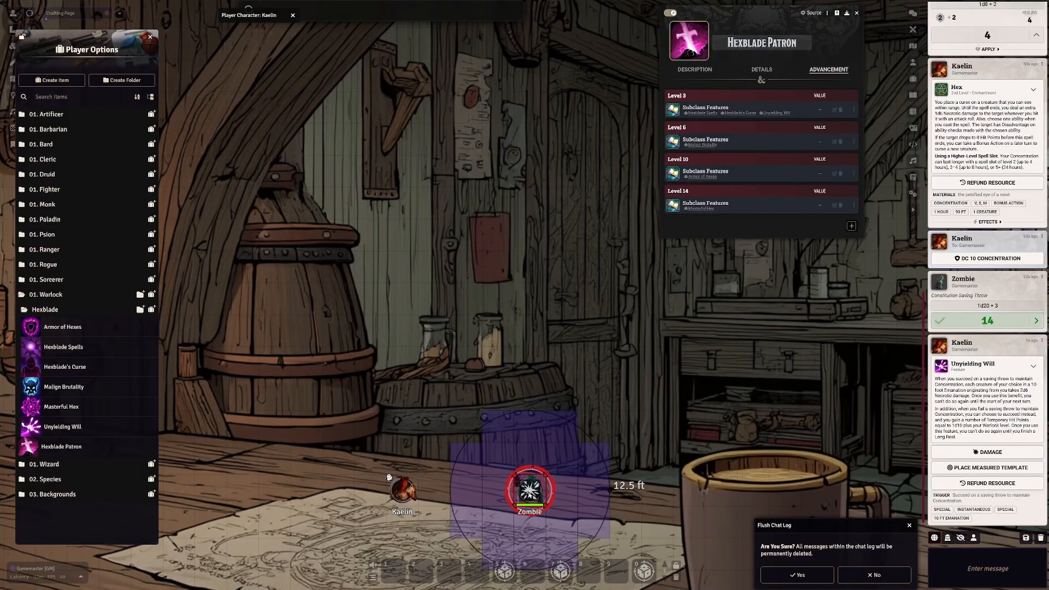
click(436, 473)
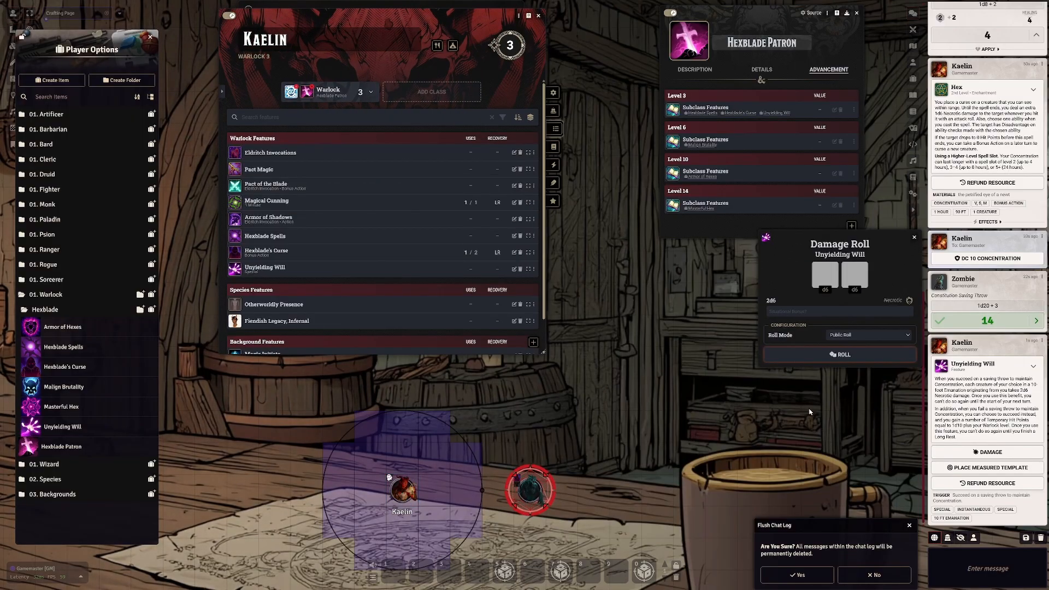
Step: Roll Unyielding Will's 2d6 Necrotic damage as a public roll and expand its dice breakdown in the chat log
click(816, 355)
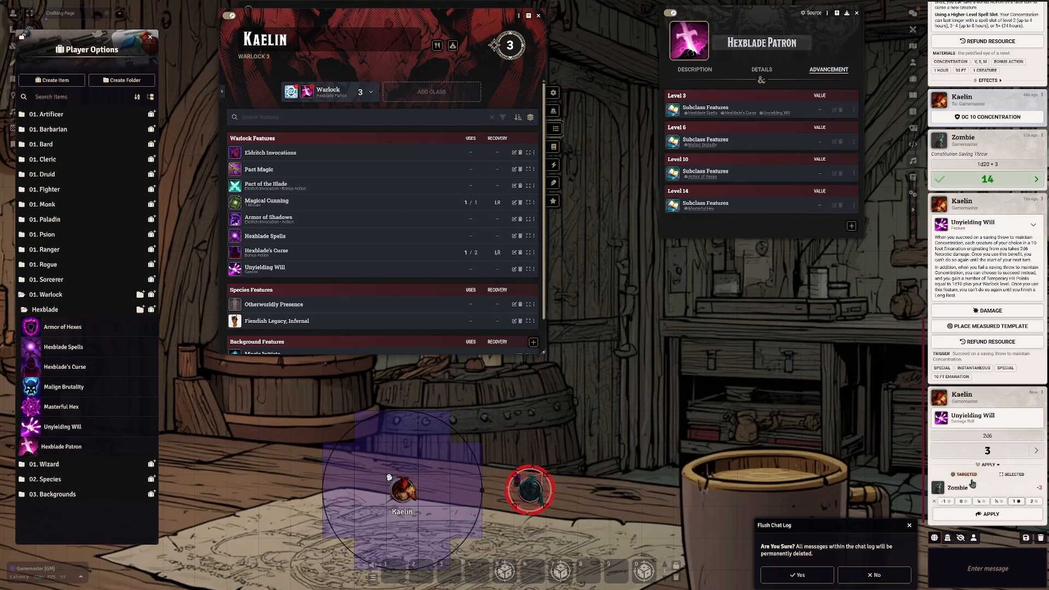
click(993, 438)
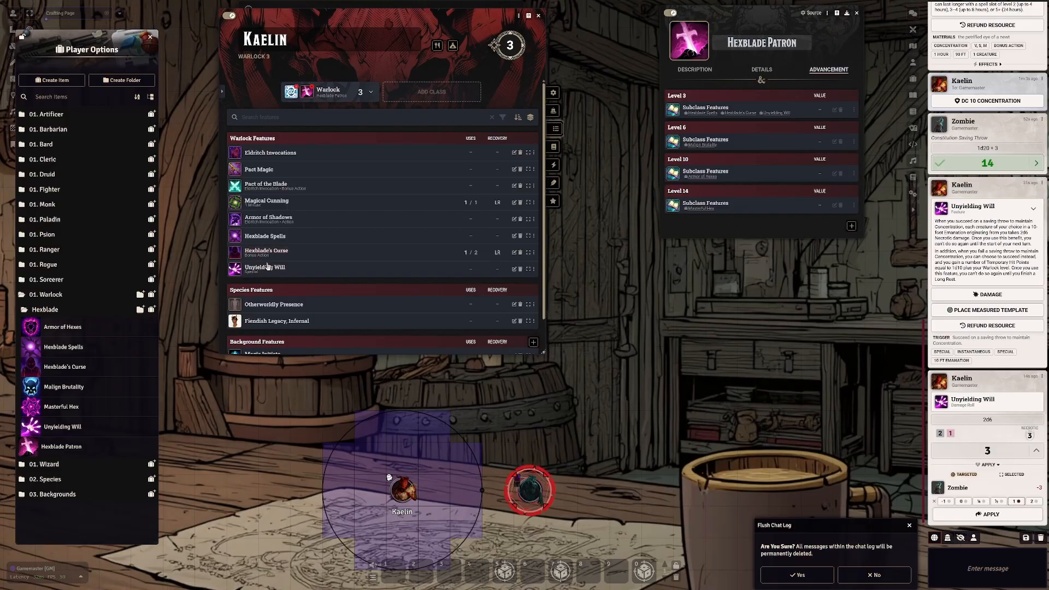
Step: Examine Unyielding Will's Succeed Concentration Save activity, covering its activation, consumption, recovery, targeting and damage settings, alongside the encounter's turn order
mouse_move(268, 270)
click(514, 269)
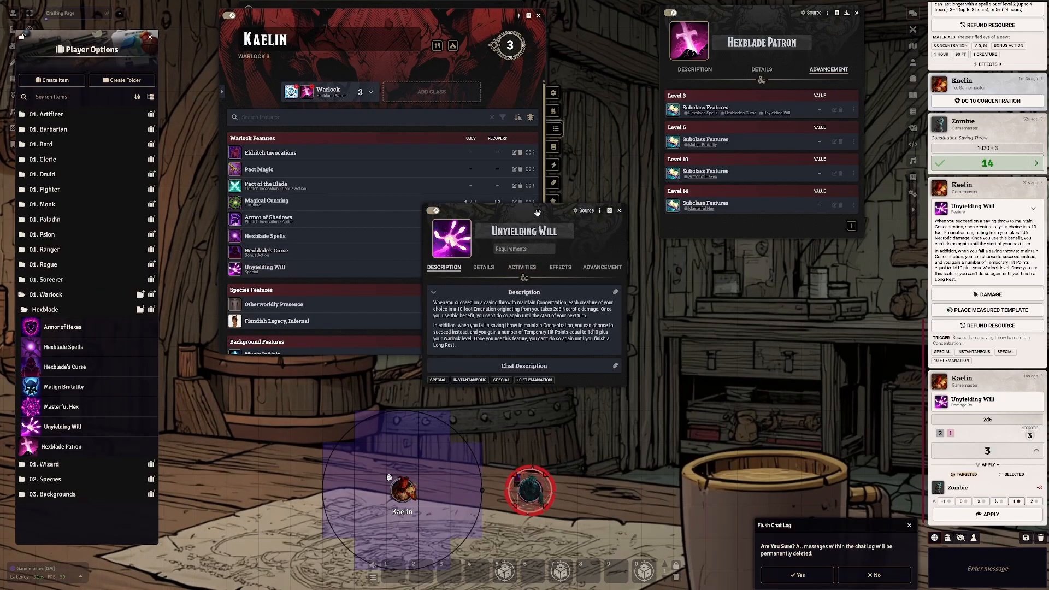
drag(537, 212, 761, 163)
click(746, 218)
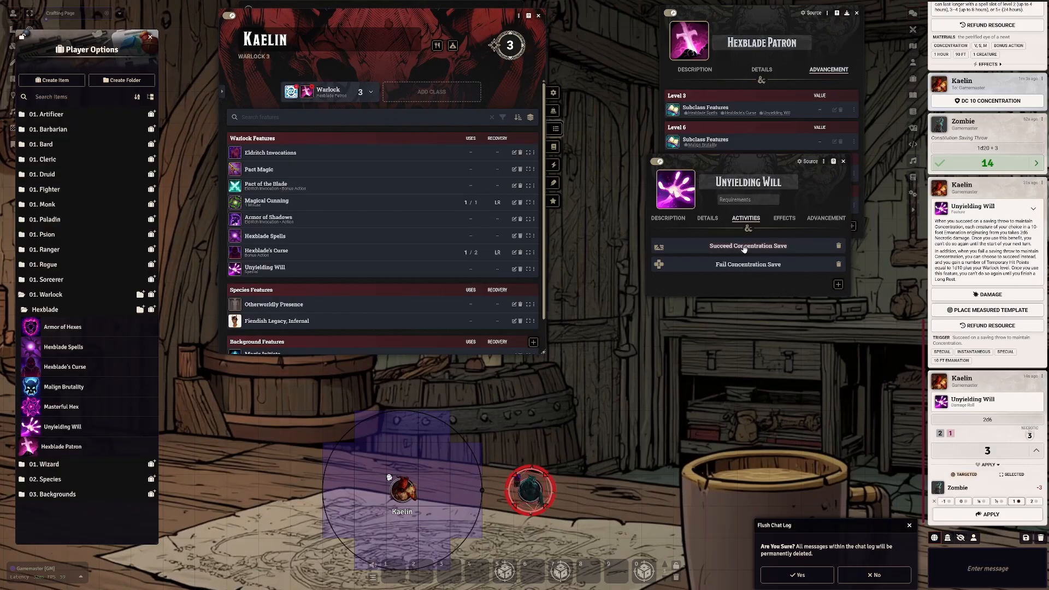
click(744, 247)
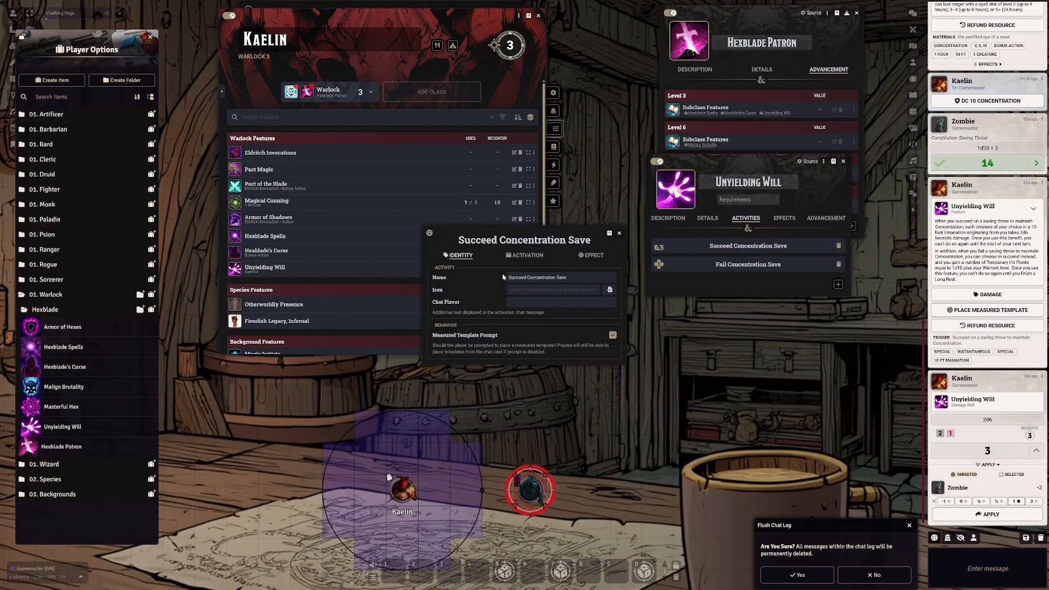
click(524, 255)
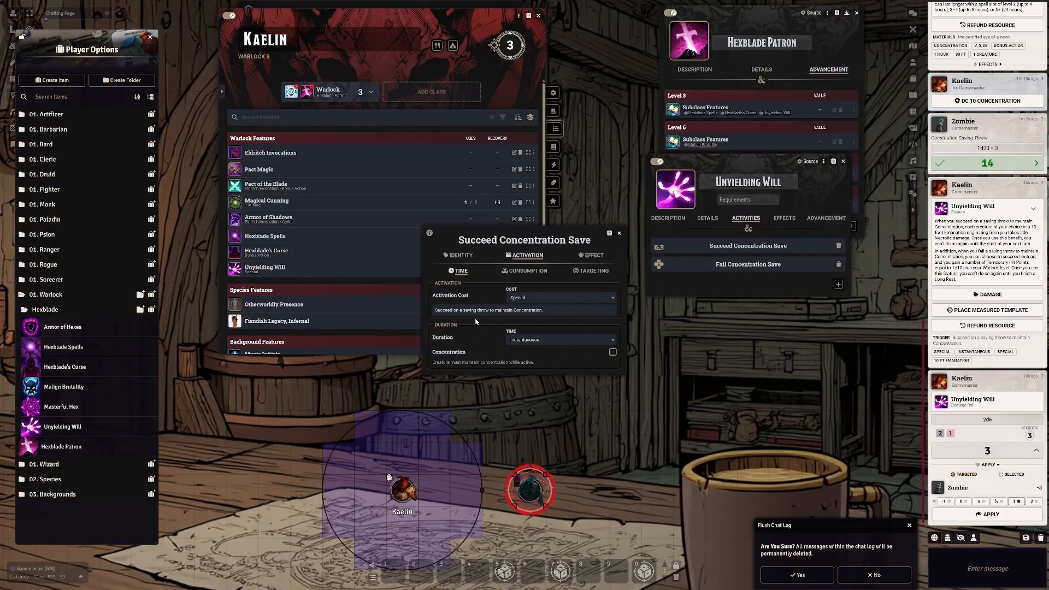
click(540, 271)
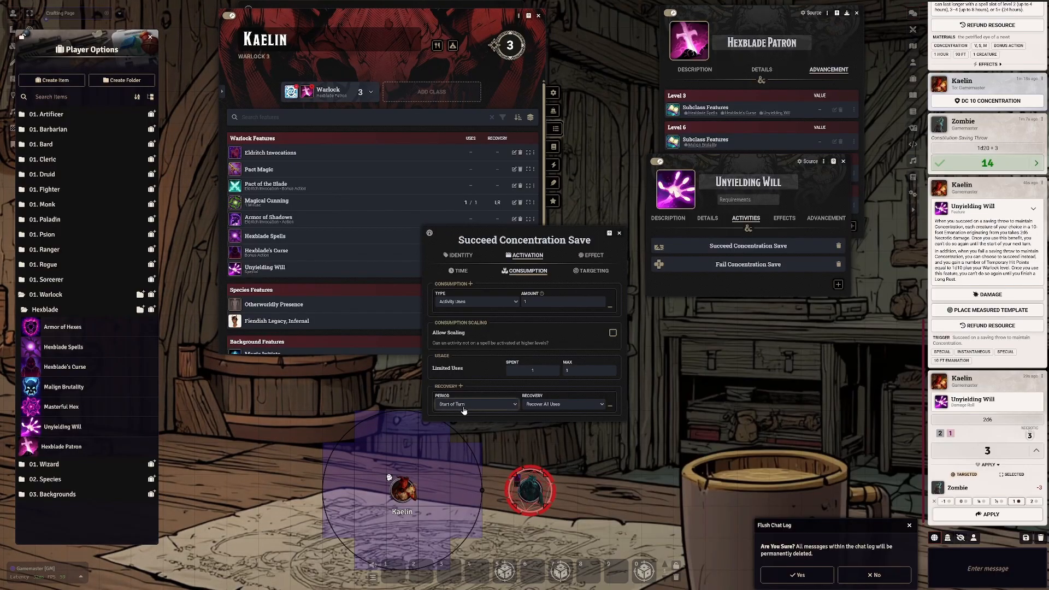
click(913, 30)
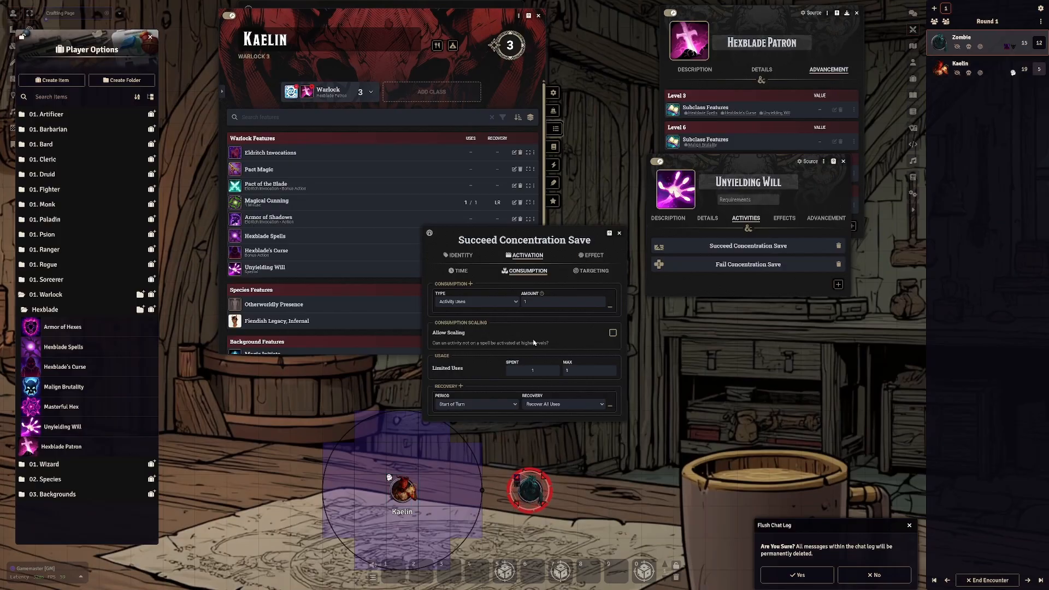
click(591, 271)
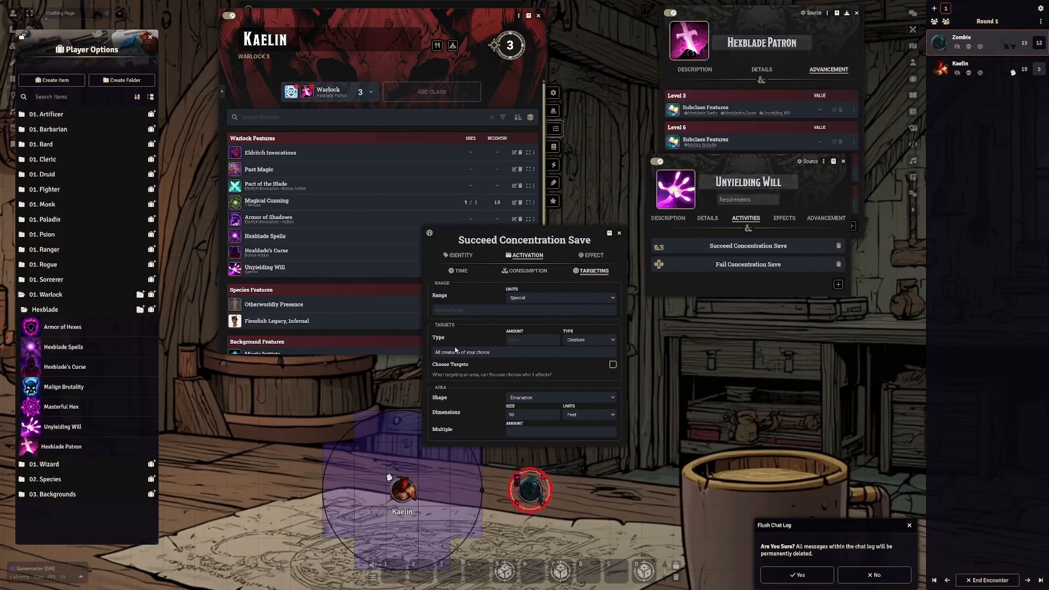
click(592, 255)
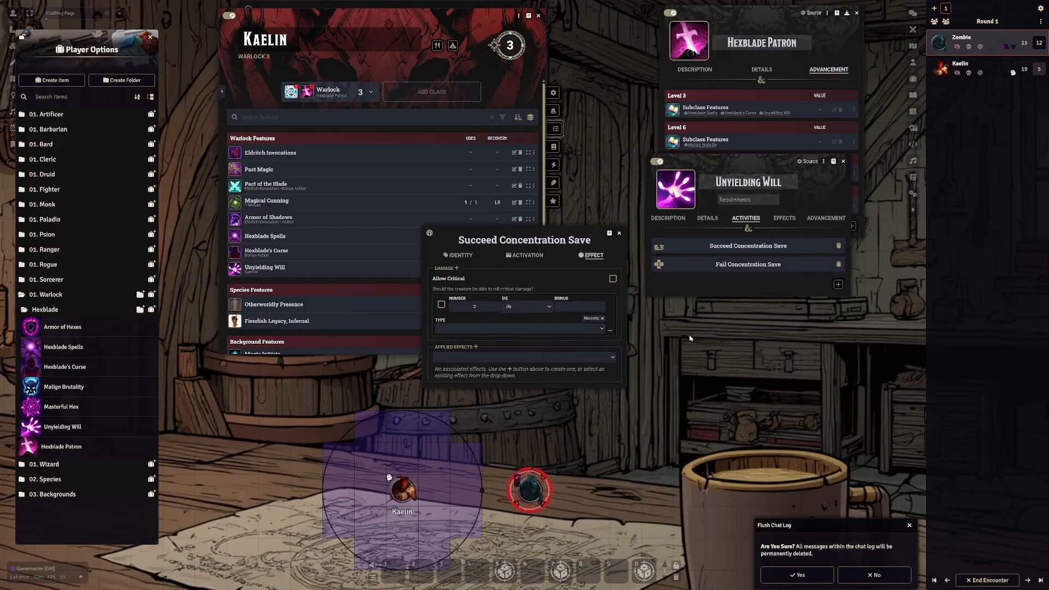
click(619, 235)
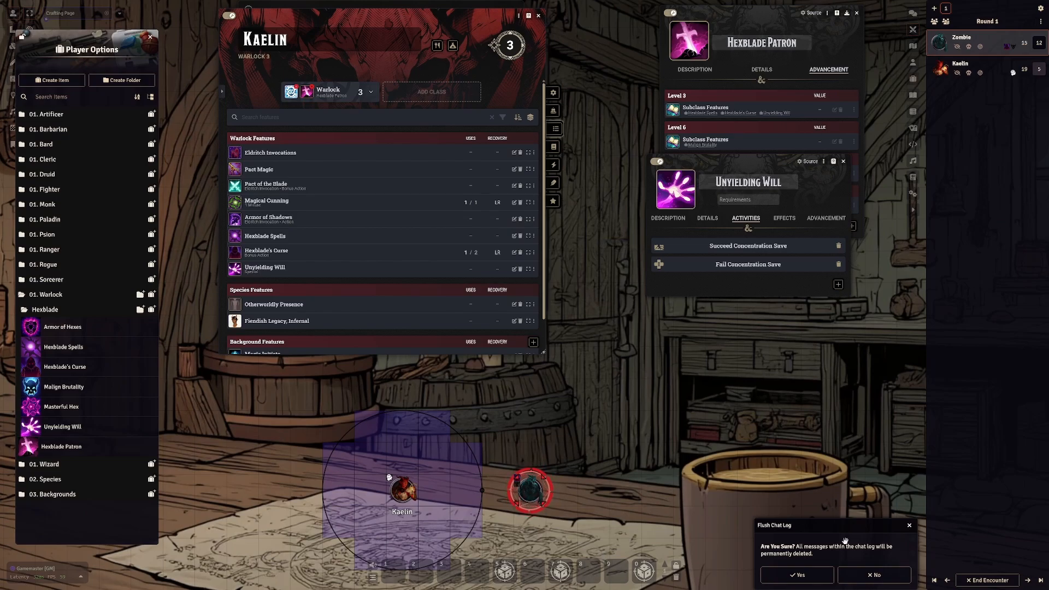
Step: After flushing the chat log, advance the encounter to the warlock's turn and expand Unyielding Will on the character sheet
click(797, 575)
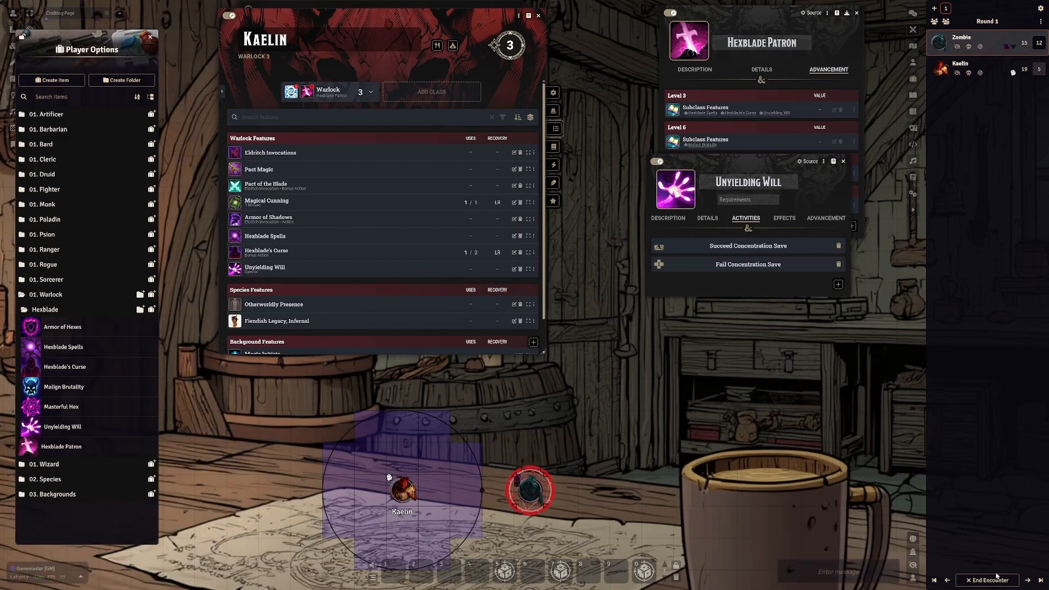
click(1027, 581)
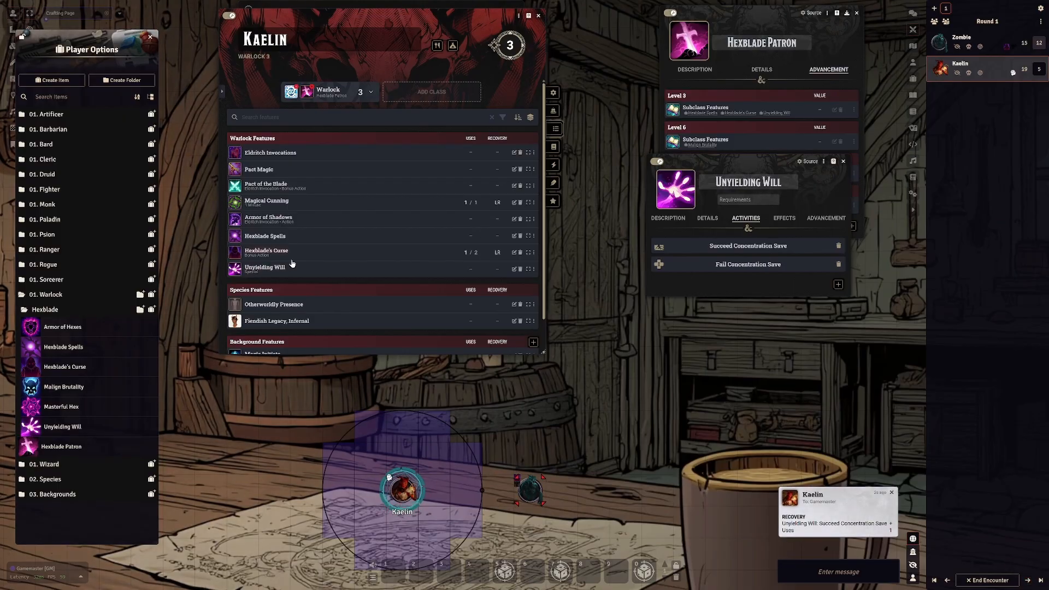
click(528, 270)
scroll(492, 235, down, 2)
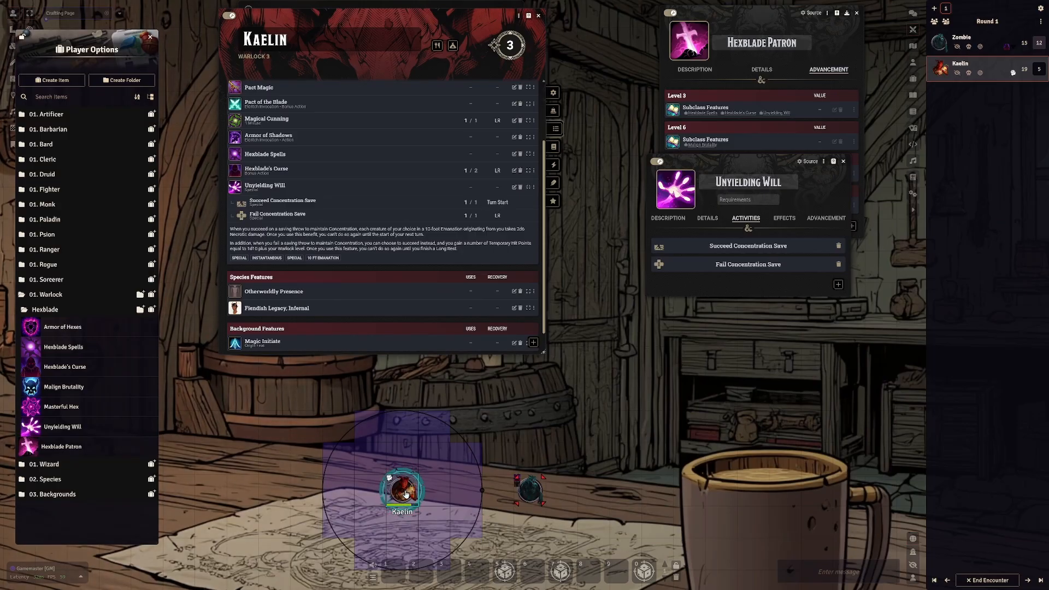
Step: Reduce the warlock token's hit points to 17 and roll the resulting DC 10 concentration save normally
right_click(413, 488)
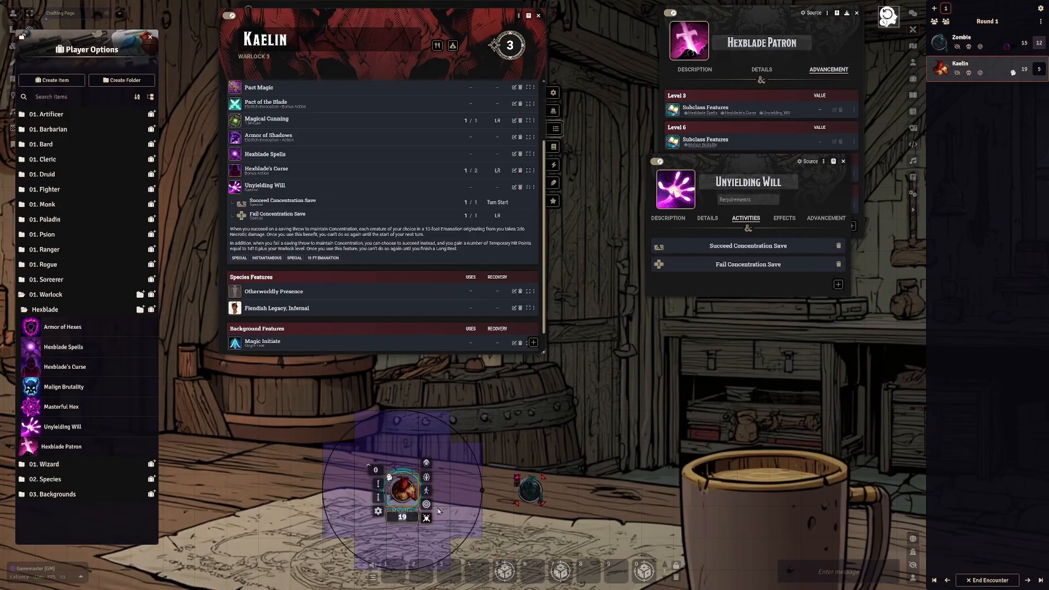
key(Return)
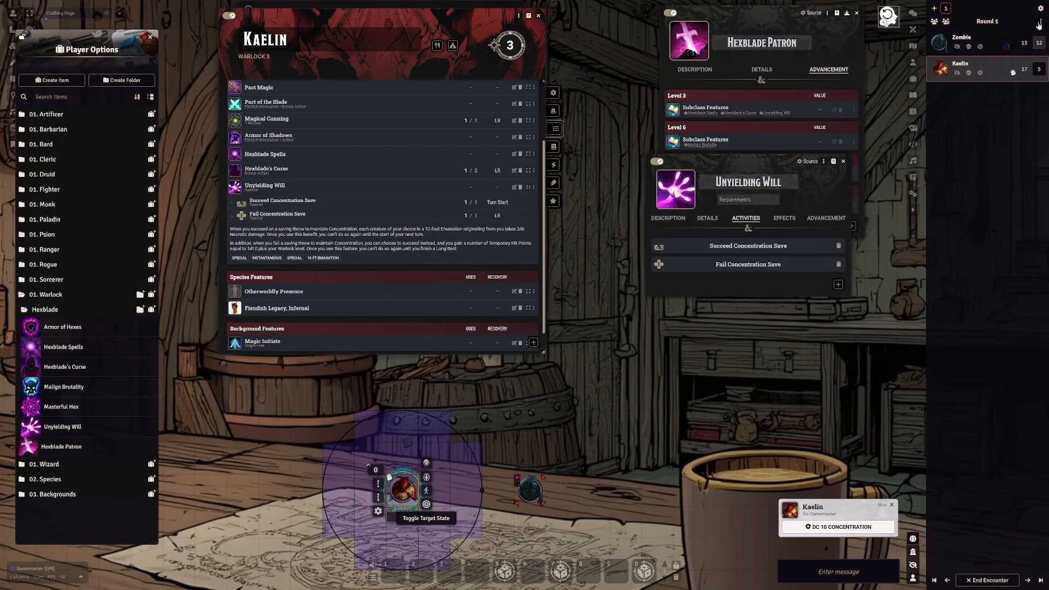
click(912, 13)
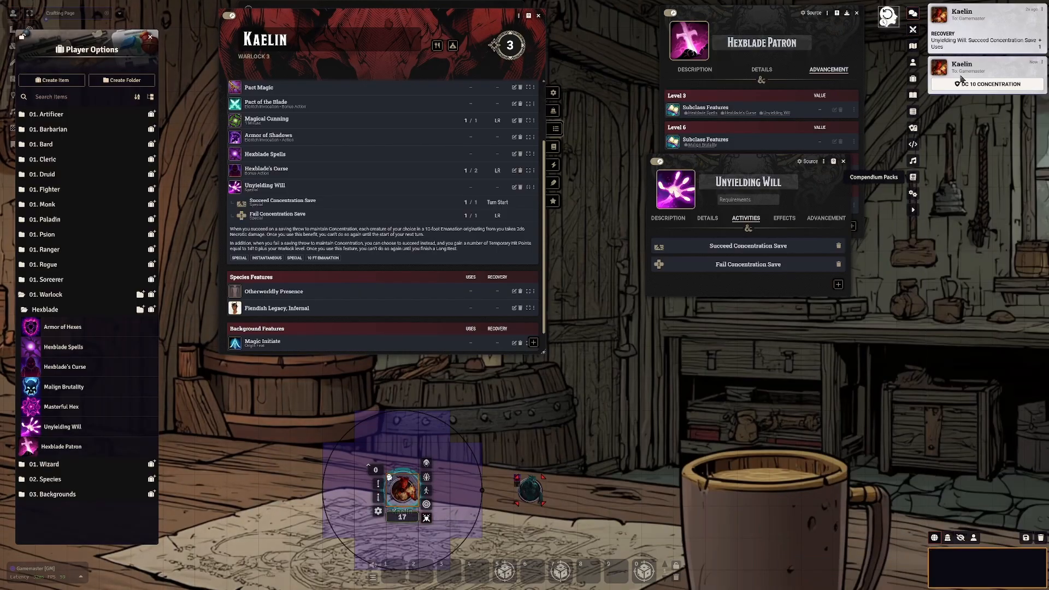
click(960, 85)
click(524, 352)
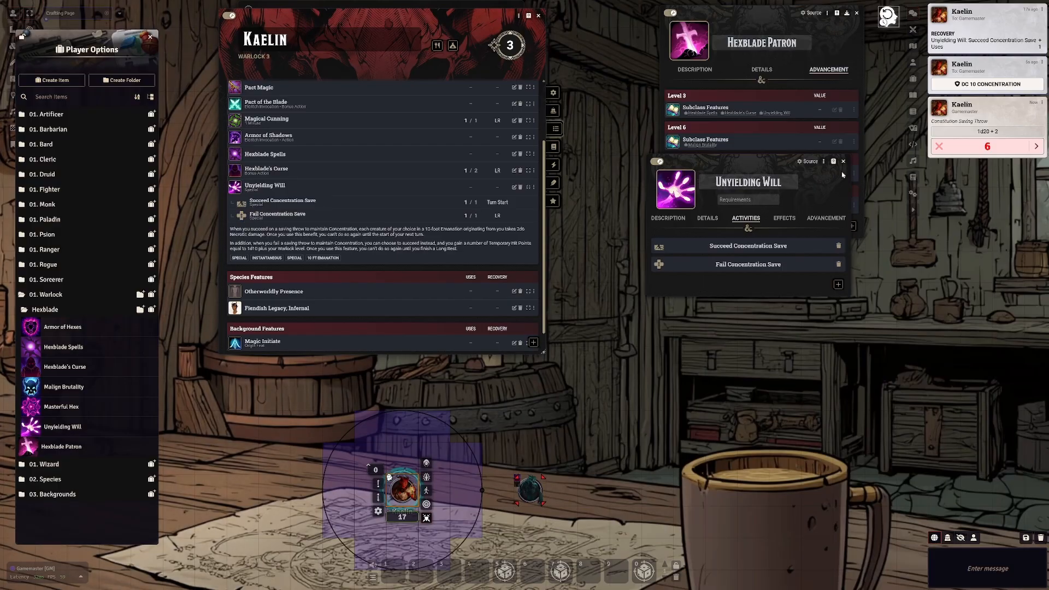
Step: Examine Unyielding Will's Fail Concentration Save activity, covering its chat flavor, activation, consumption, recovery, targeting and healing formula
drag(708, 158, 668, 105)
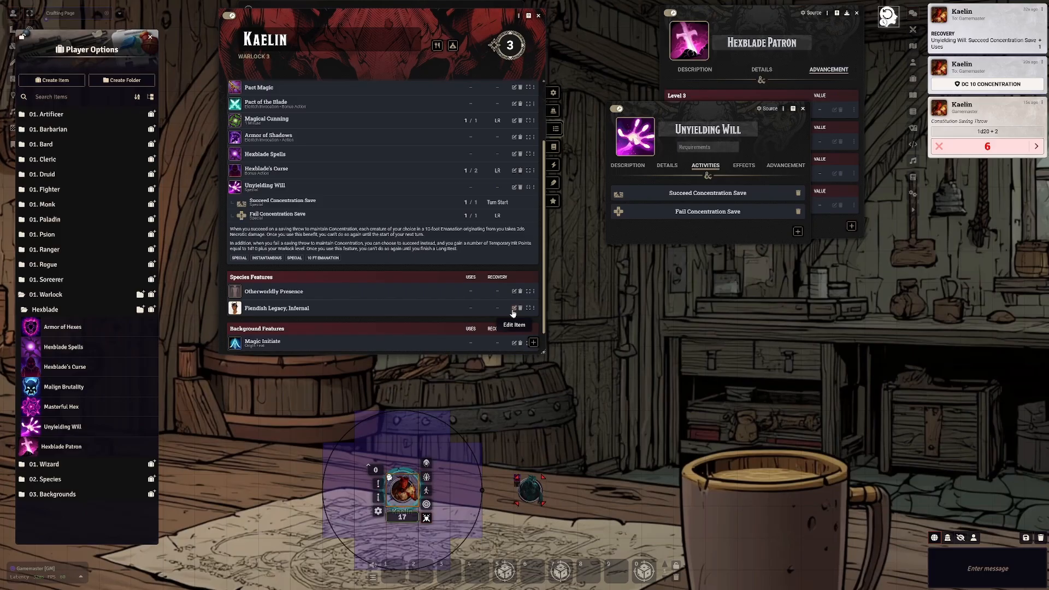
click(686, 213)
drag(504, 240, 636, 243)
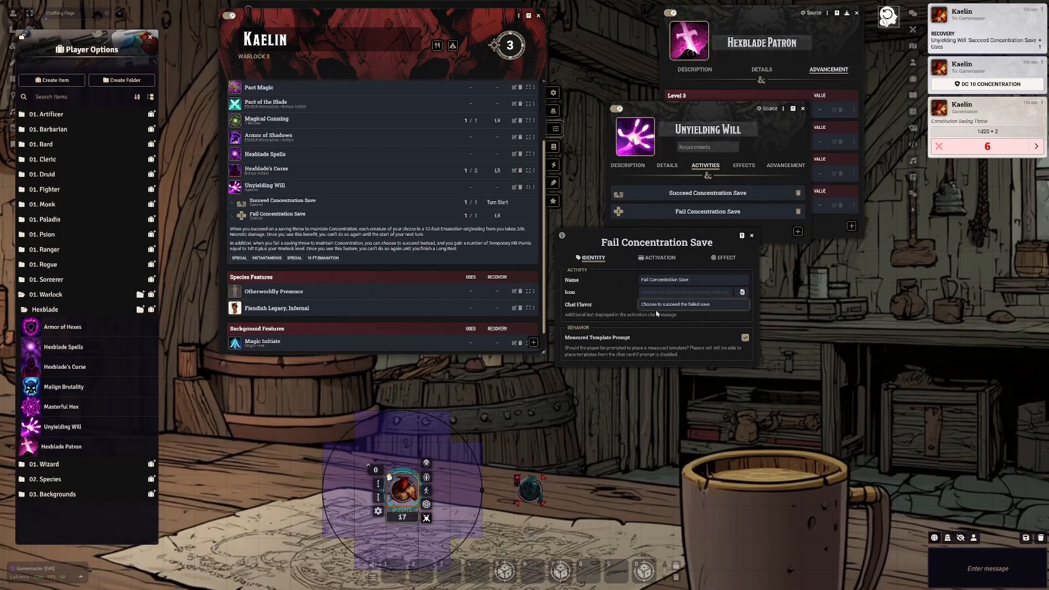
click(682, 308)
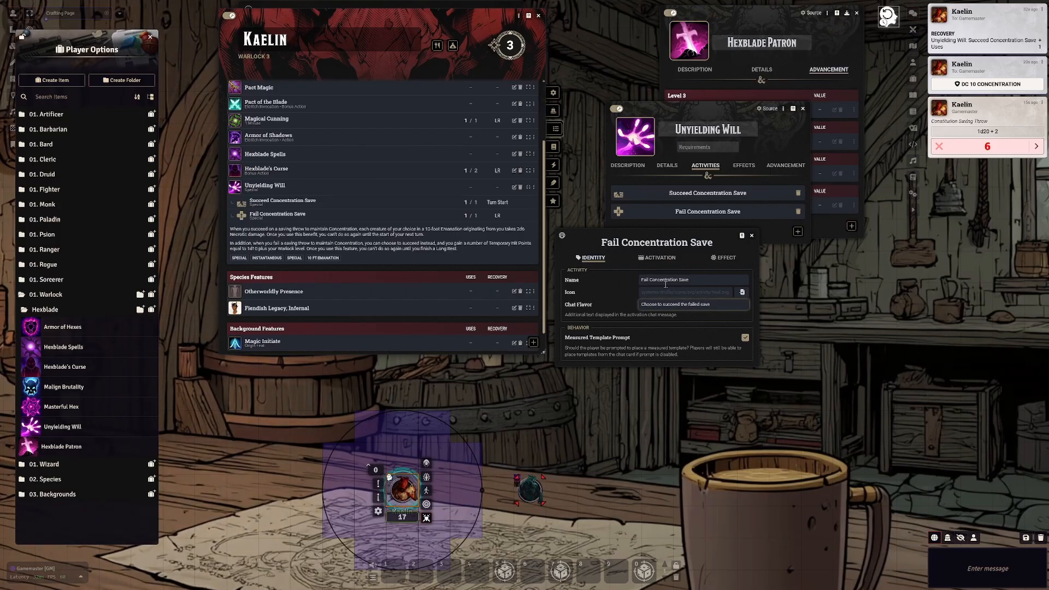
click(661, 259)
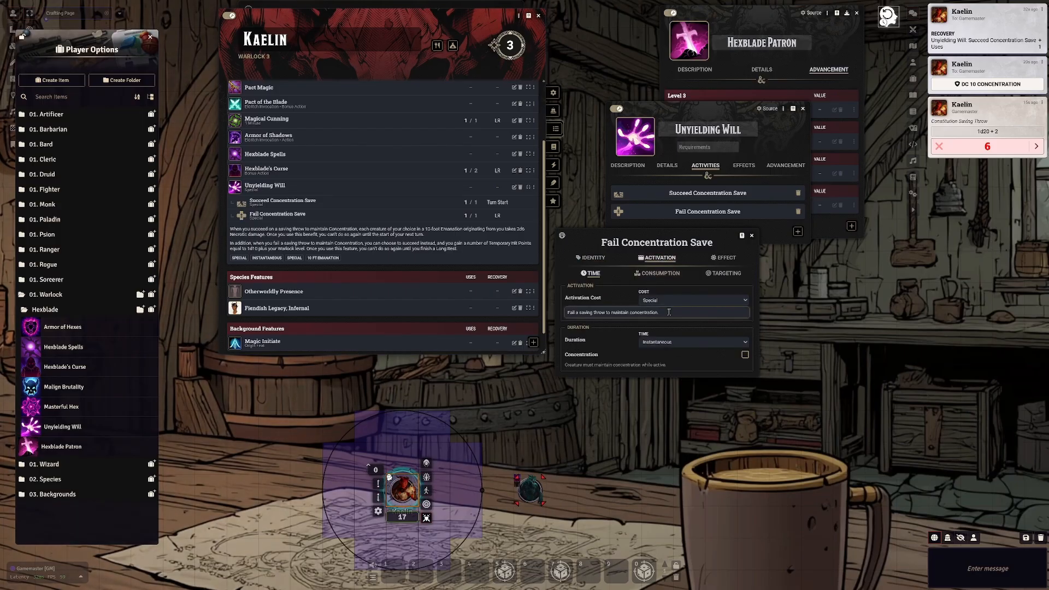
click(662, 273)
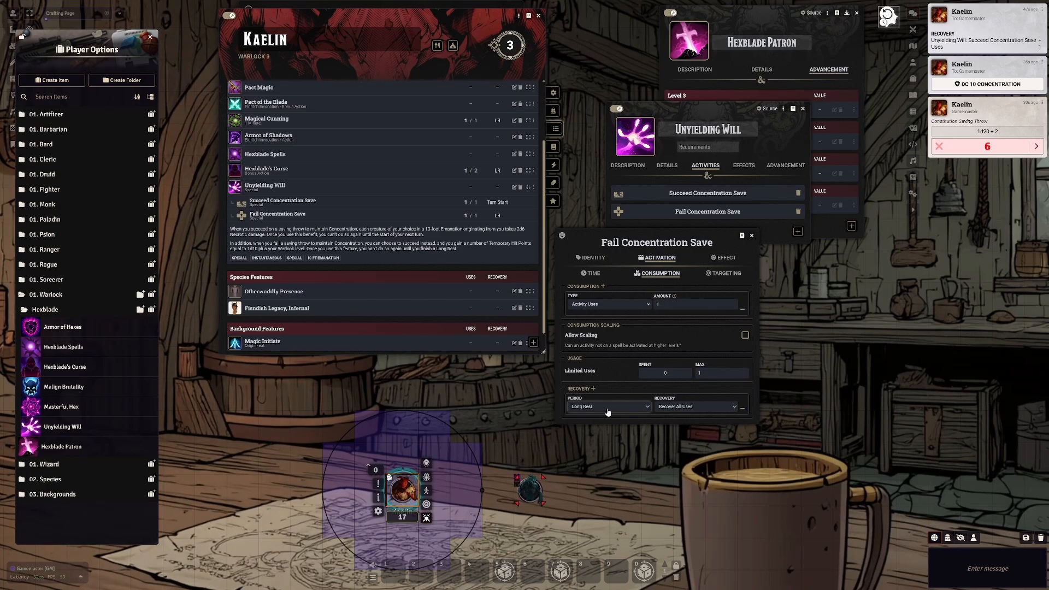
click(723, 272)
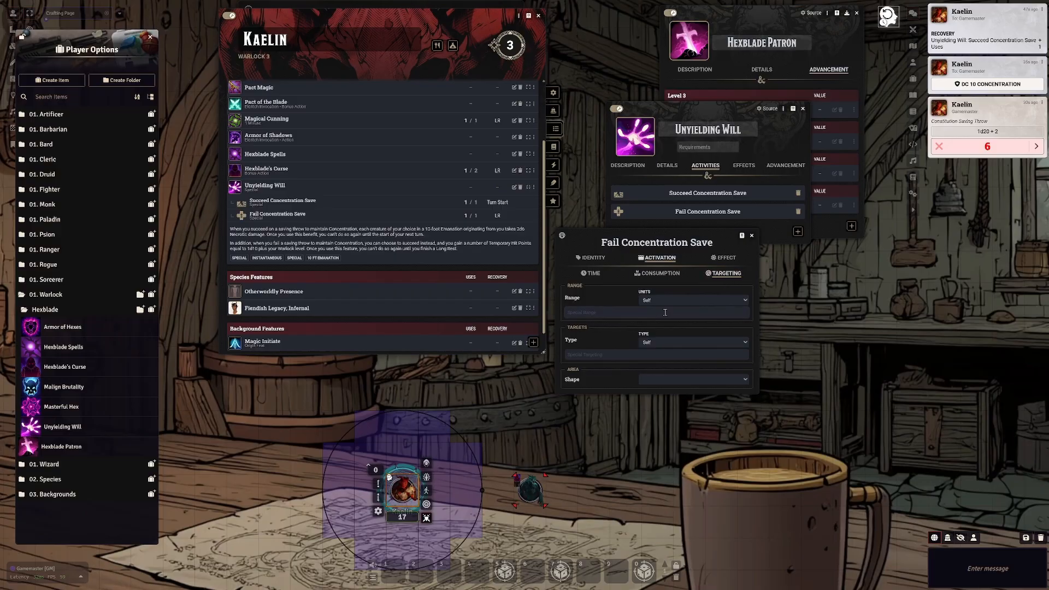
click(727, 258)
click(656, 298)
text(1)
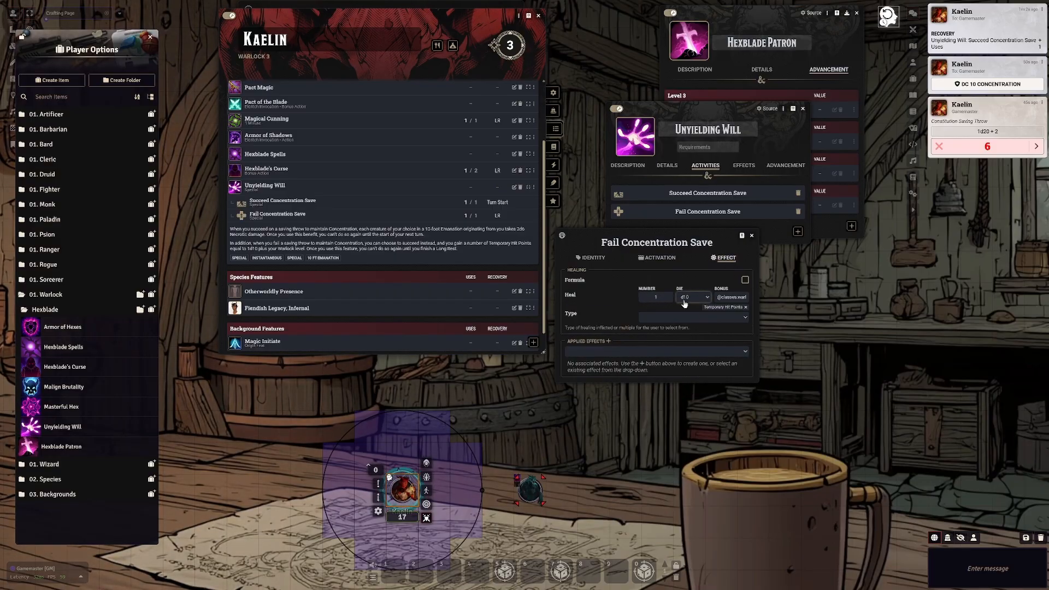
drag(718, 298, 748, 297)
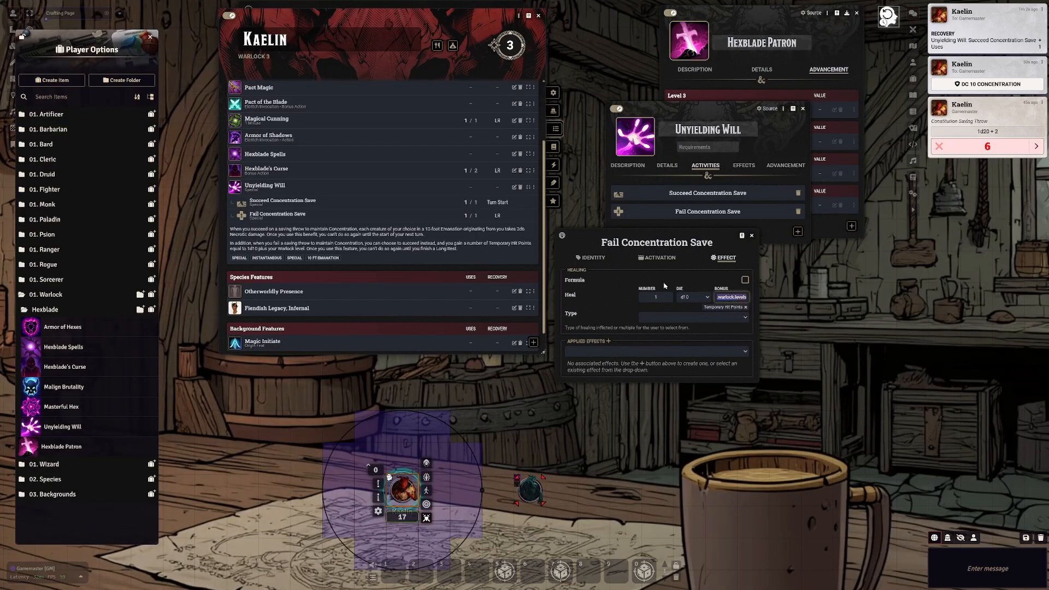
click(614, 281)
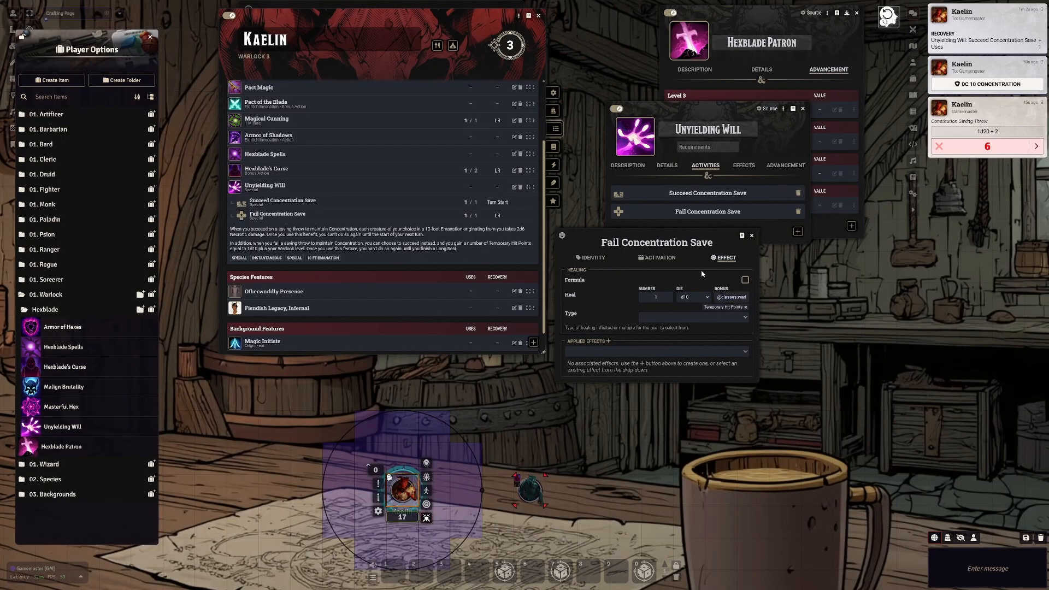
click(753, 237)
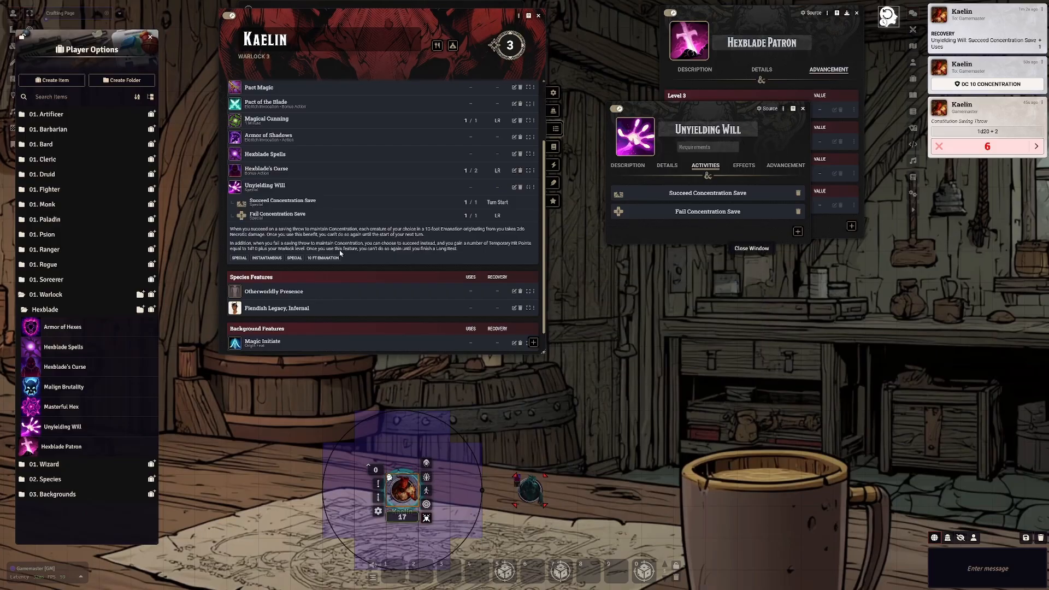
Step: Use Fail Concentration Save, consuming one activity use, and apply its 1d10 + 3 Temporary Hit Points roll to the selected warlock
click(272, 214)
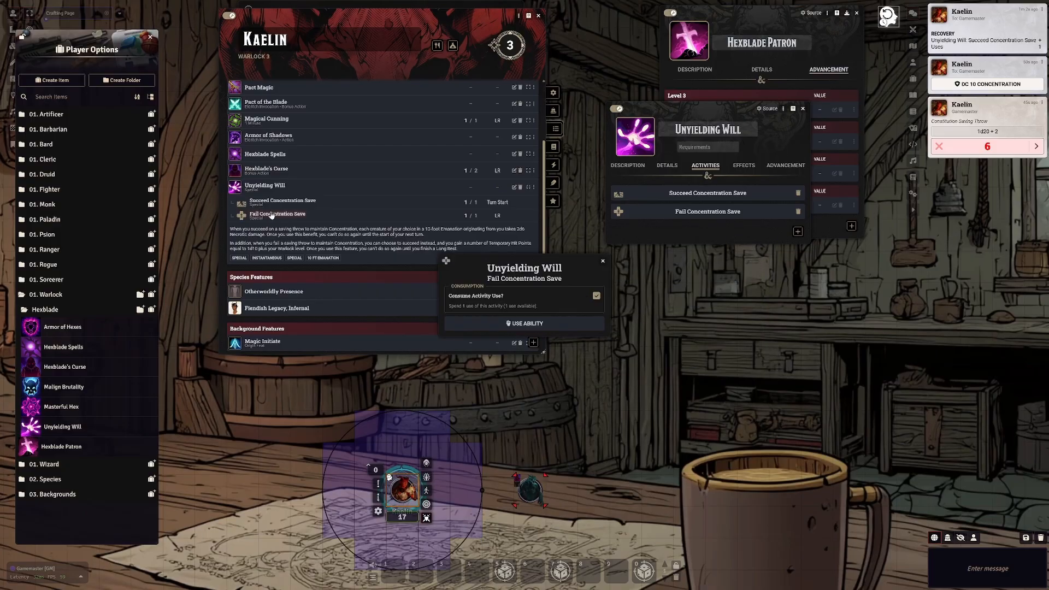
click(542, 324)
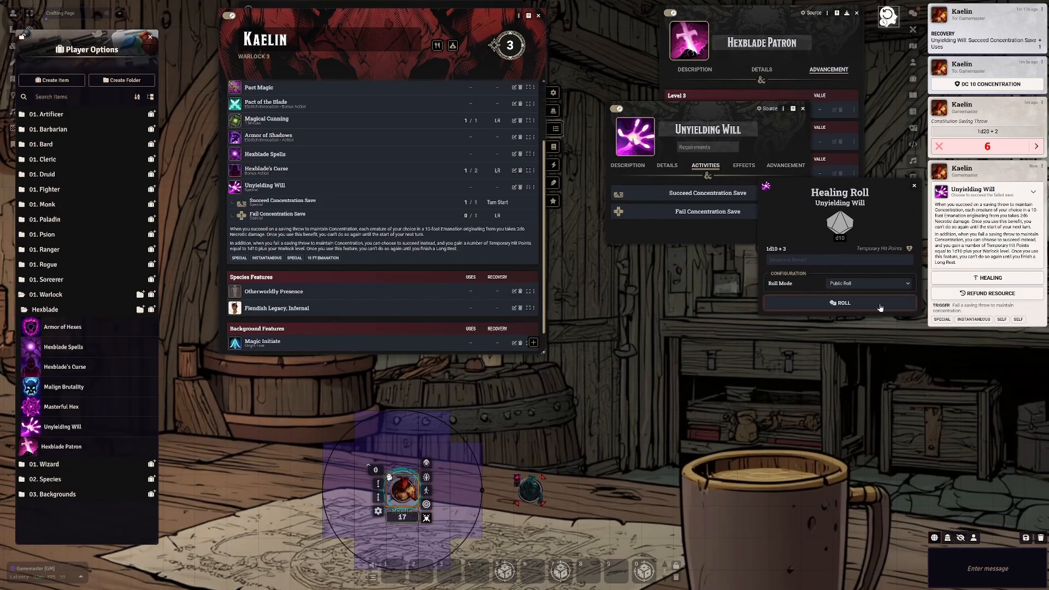
click(803, 303)
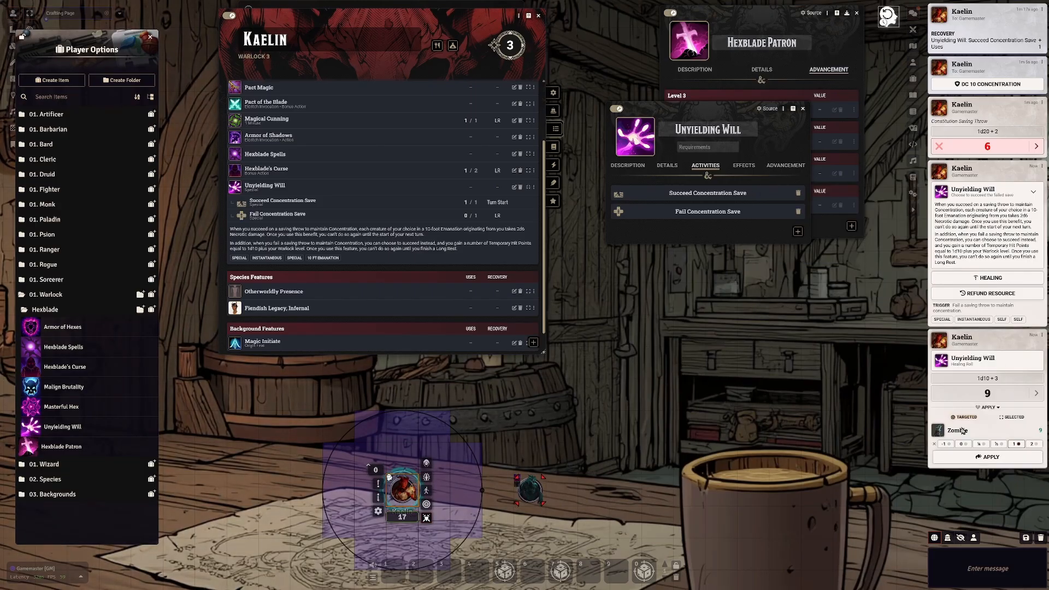
click(1014, 417)
click(951, 458)
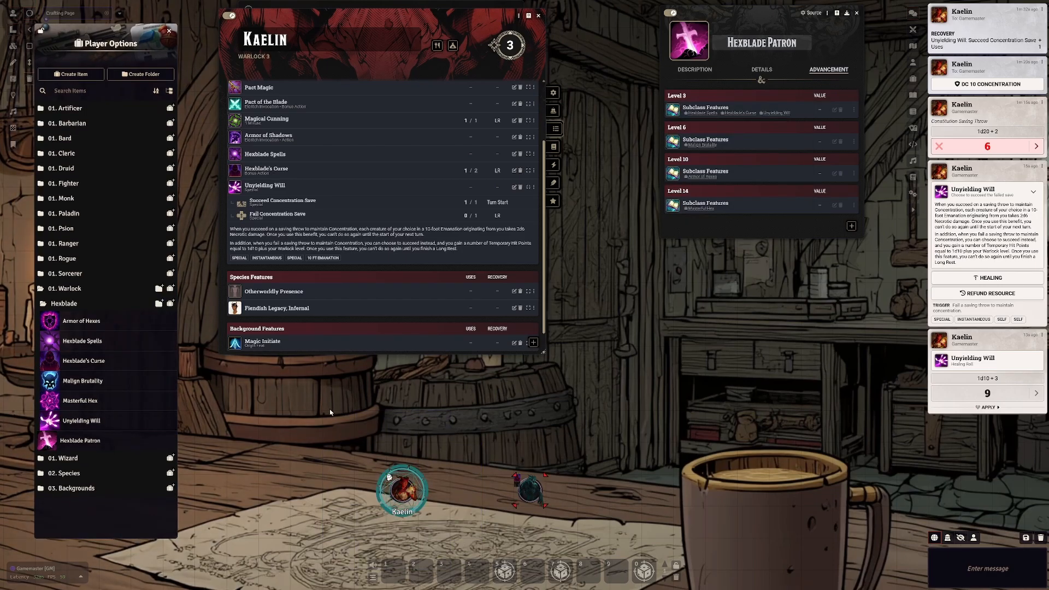
Step: Start levelling the Warlock class up to level 5, taking average hit points for level 4
scroll(408, 235, up, 2)
scroll(404, 246, down, 2)
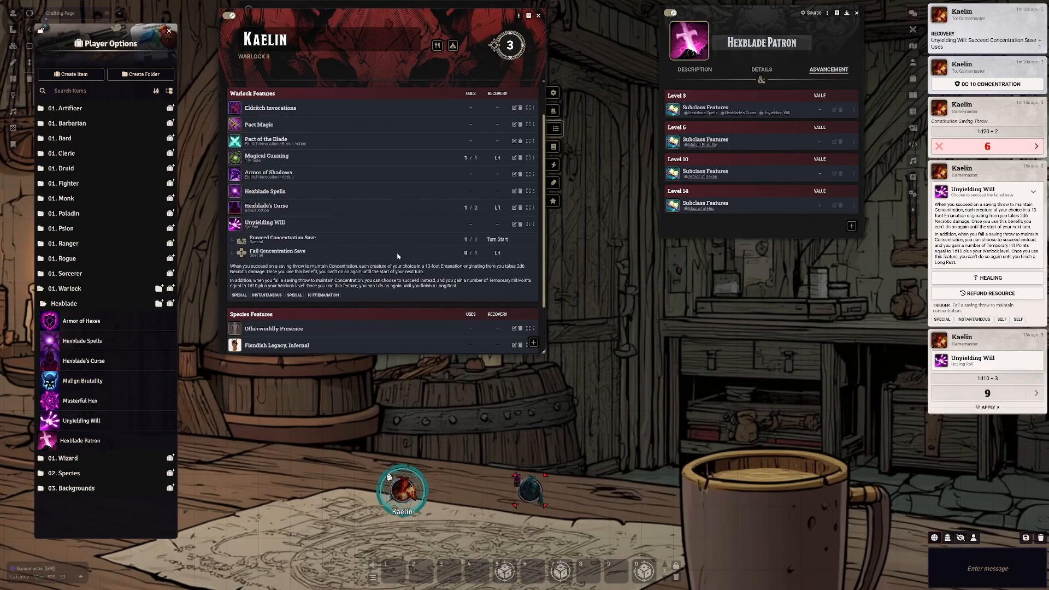
scroll(408, 180, up, 3)
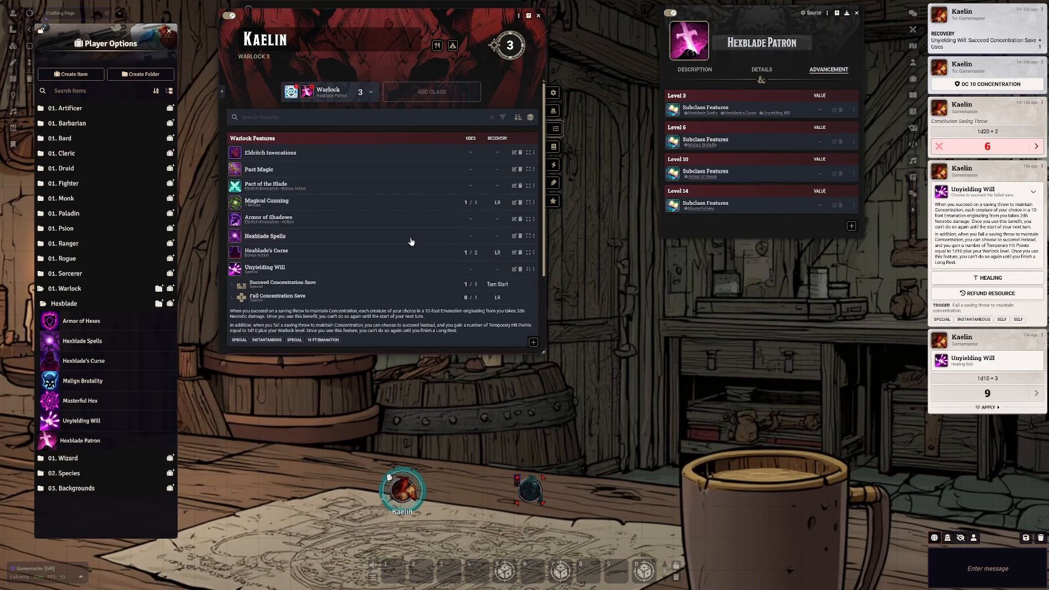
click(372, 96)
click(362, 138)
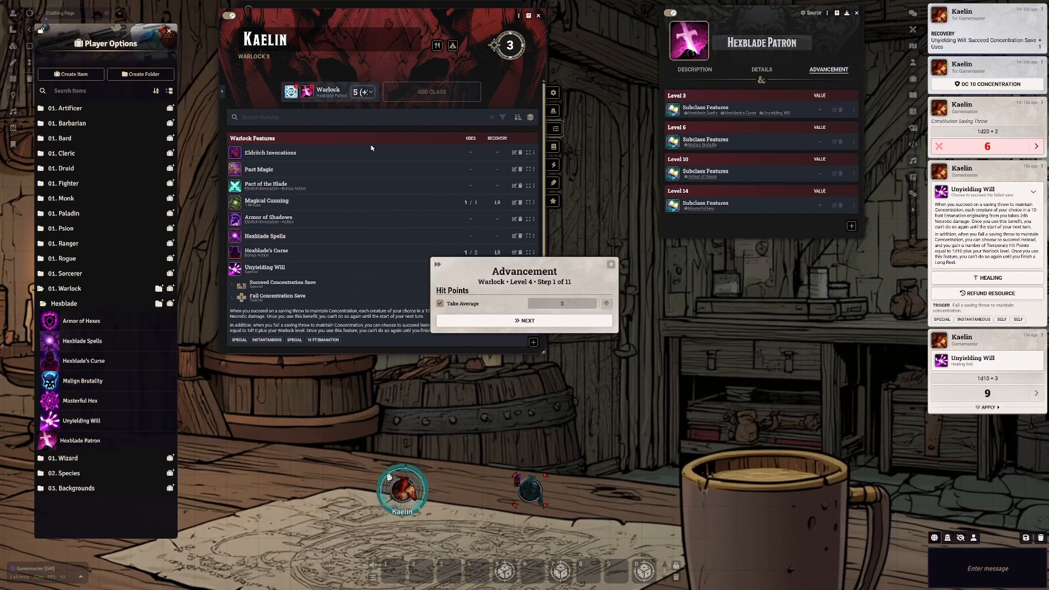
click(525, 321)
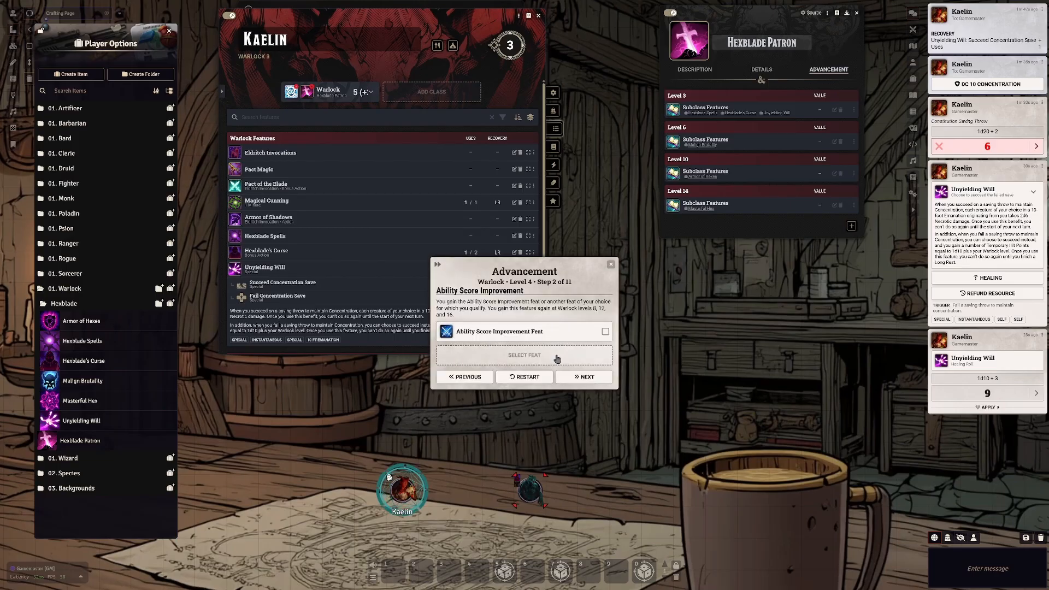
Step: Choose the Ability Score Improvement Feat for level 4 and put both points into Charisma
click(606, 331)
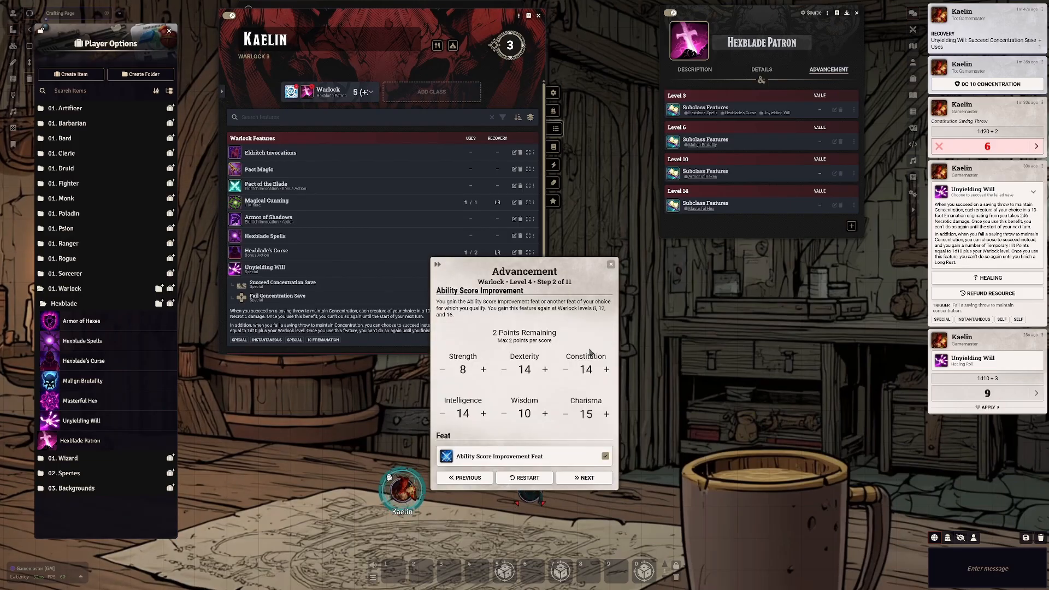
click(607, 415)
click(607, 414)
click(583, 479)
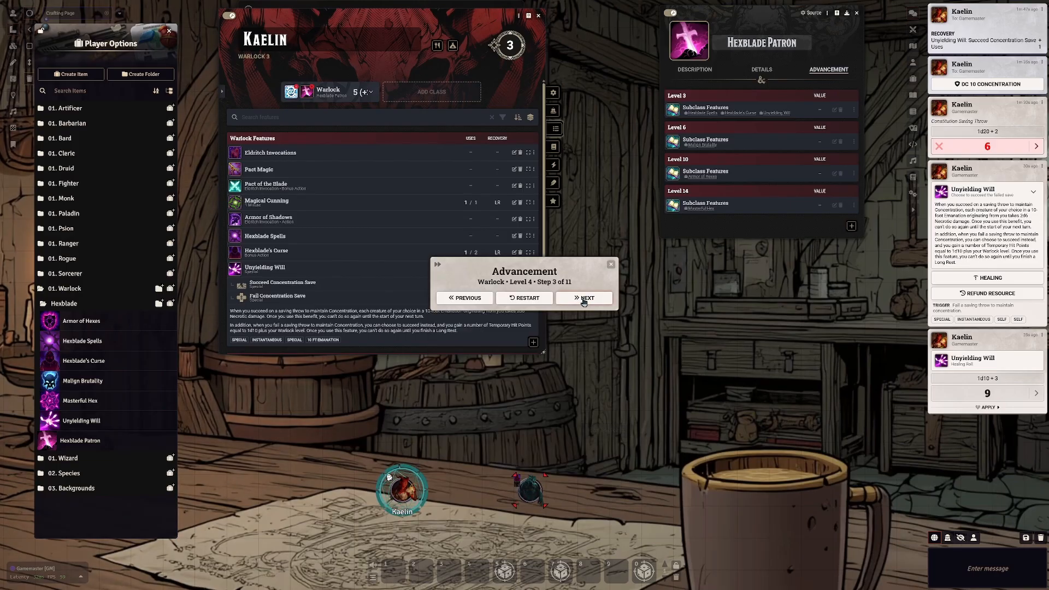
Step: Accept the remaining level 4 and 5 advancements, keeping Charisma for Infernal Tiefling Traits and selecting no new Eldritch Invocations
click(584, 577)
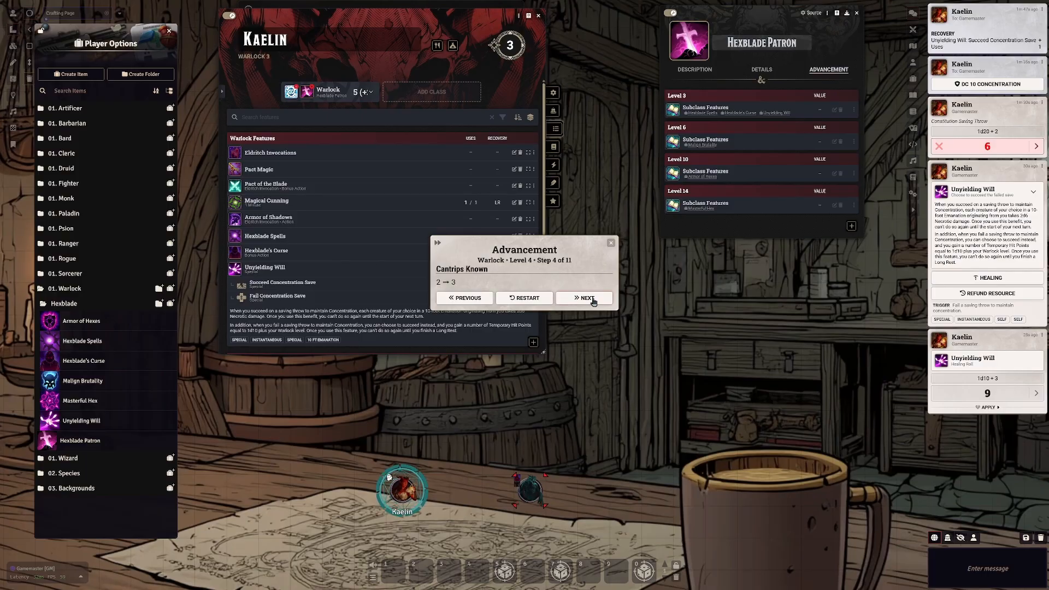
click(593, 303)
click(583, 300)
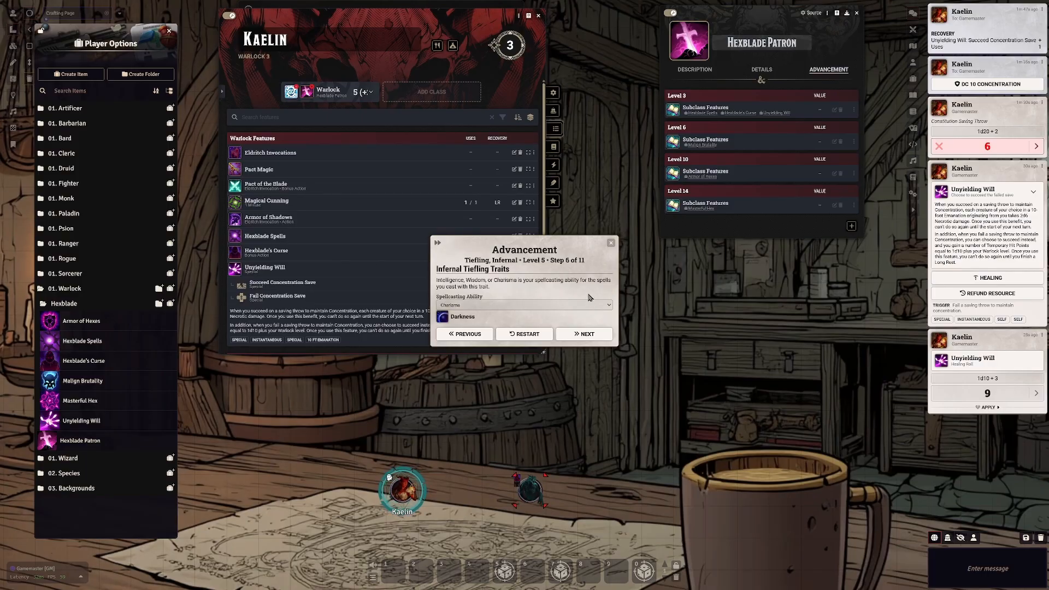
click(589, 334)
click(588, 305)
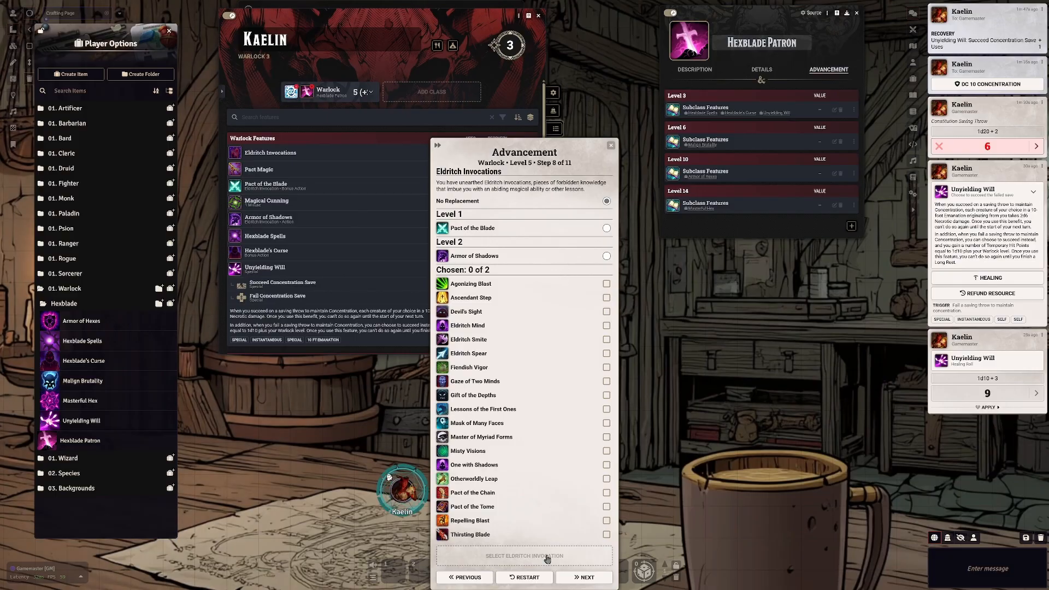
click(584, 577)
click(602, 200)
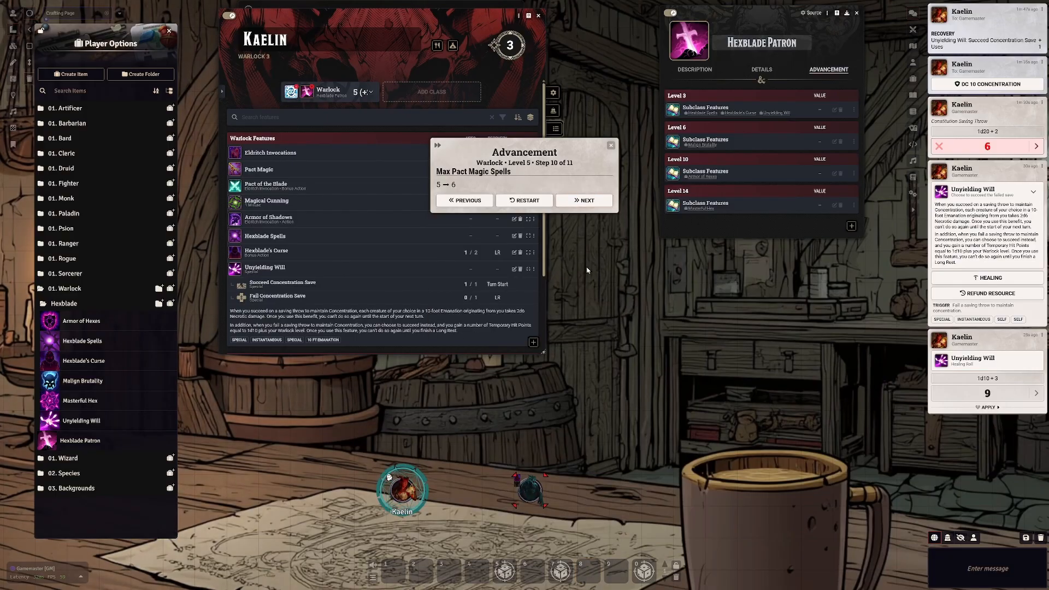
Step: Complete the character's Warlock level 5 advancement, accepting Bestow Curse and Conjure Barrage as the granted Hexblade Spells
click(600, 200)
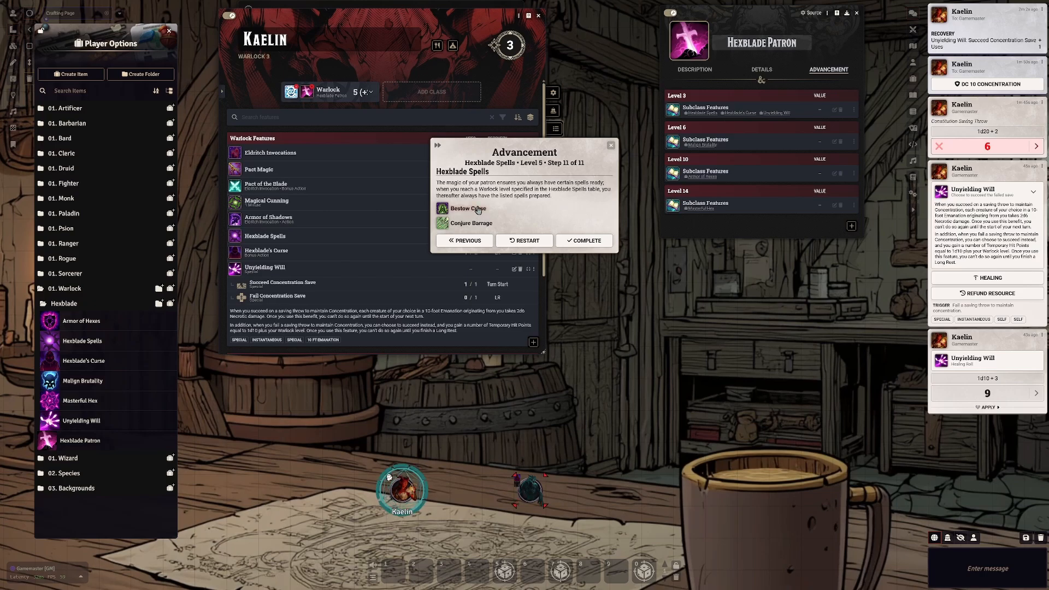
click(608, 242)
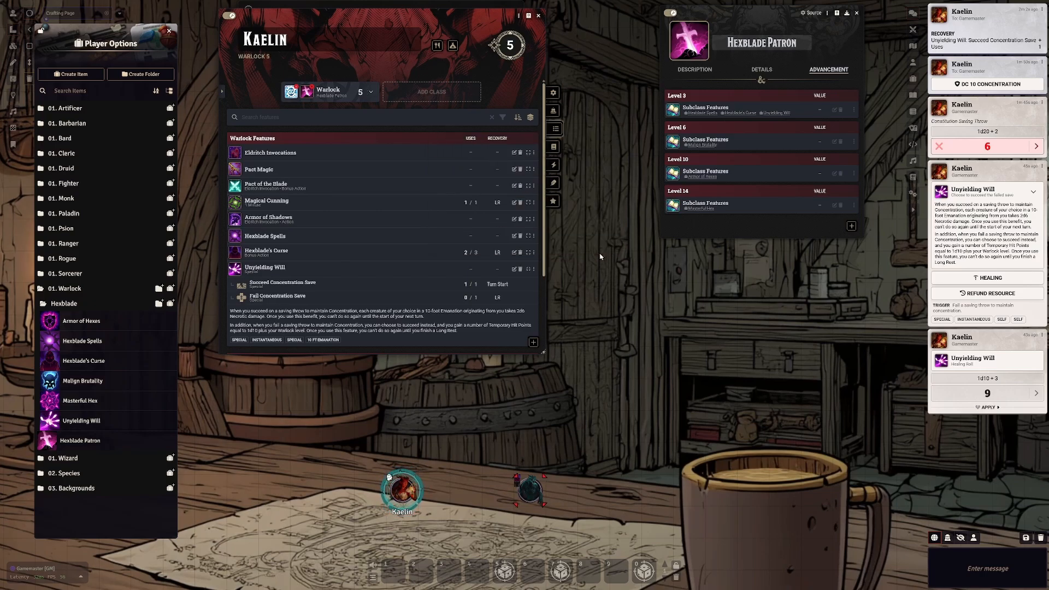
Step: Examine the character's Pact Magic spells, reading the descriptions of Bestow Curse, Hex, Wrathful Smite and Darkness
click(558, 150)
scroll(519, 265, down, 3)
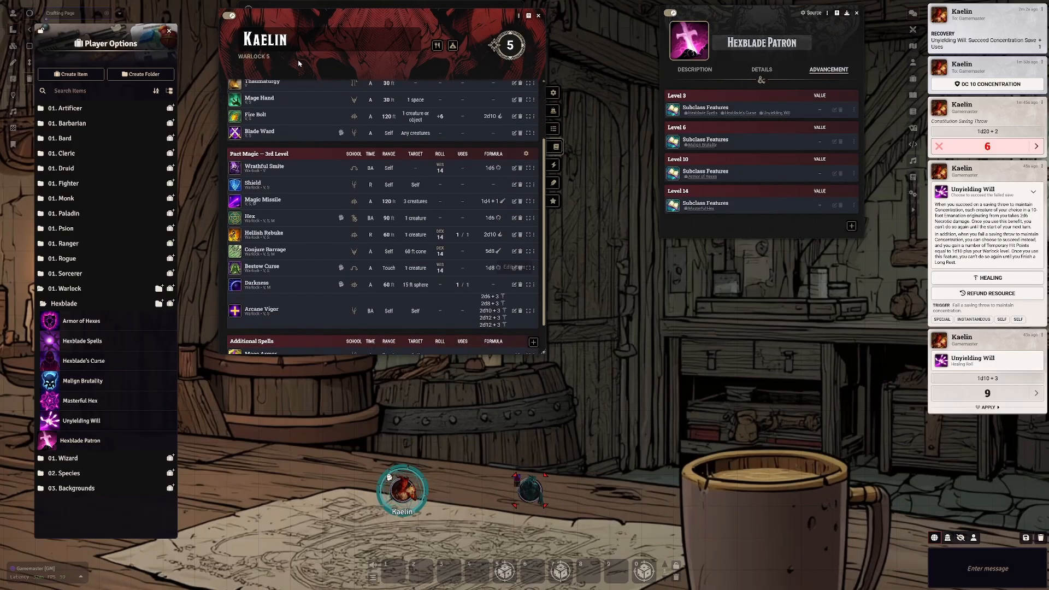
click(229, 17)
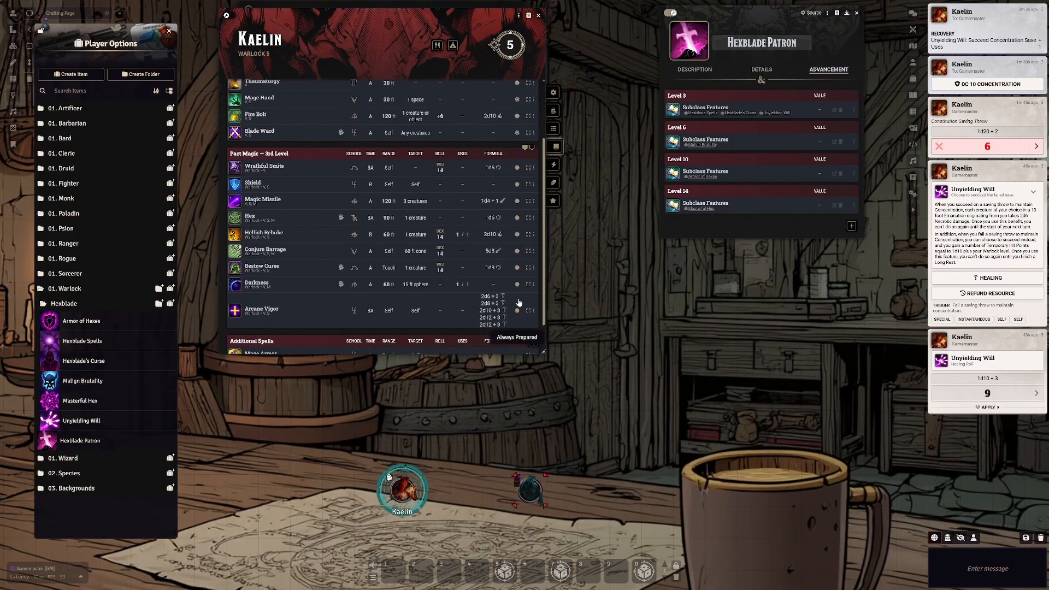
mouse_move(221, 314)
mouse_move(240, 222)
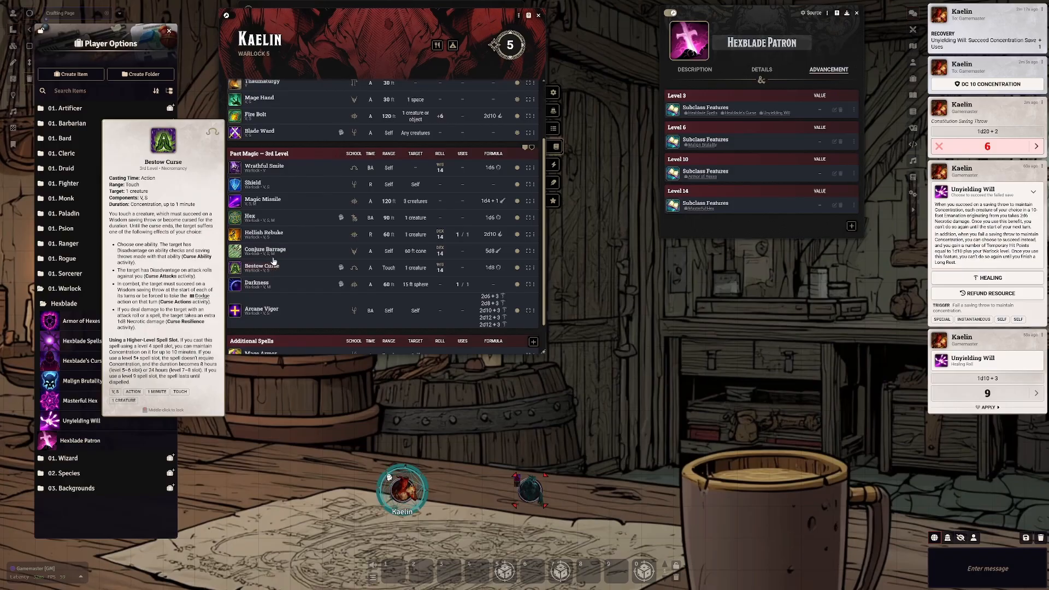
mouse_move(258, 217)
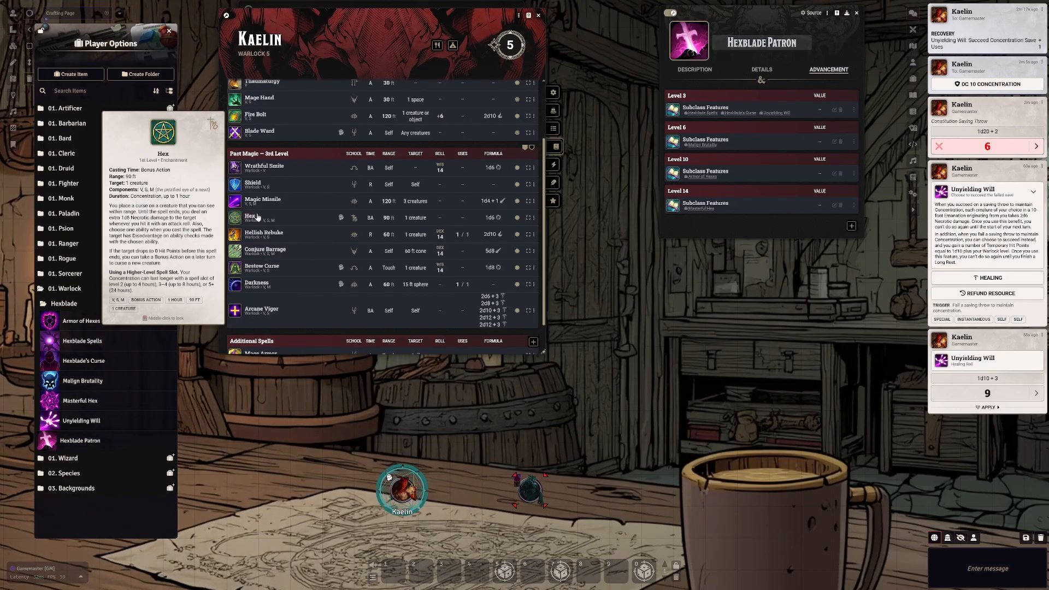
mouse_move(282, 167)
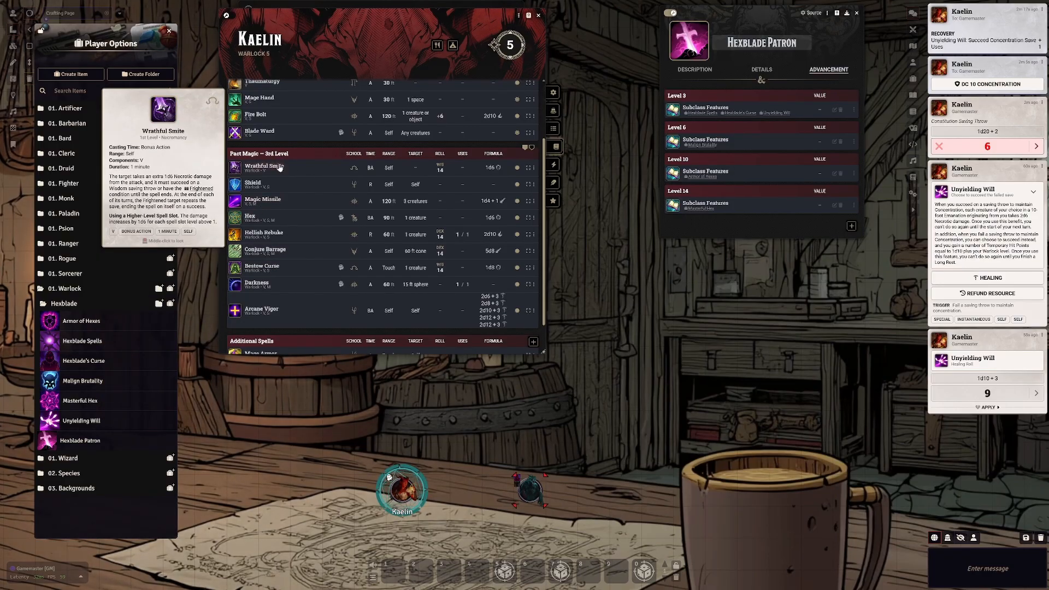
mouse_move(279, 239)
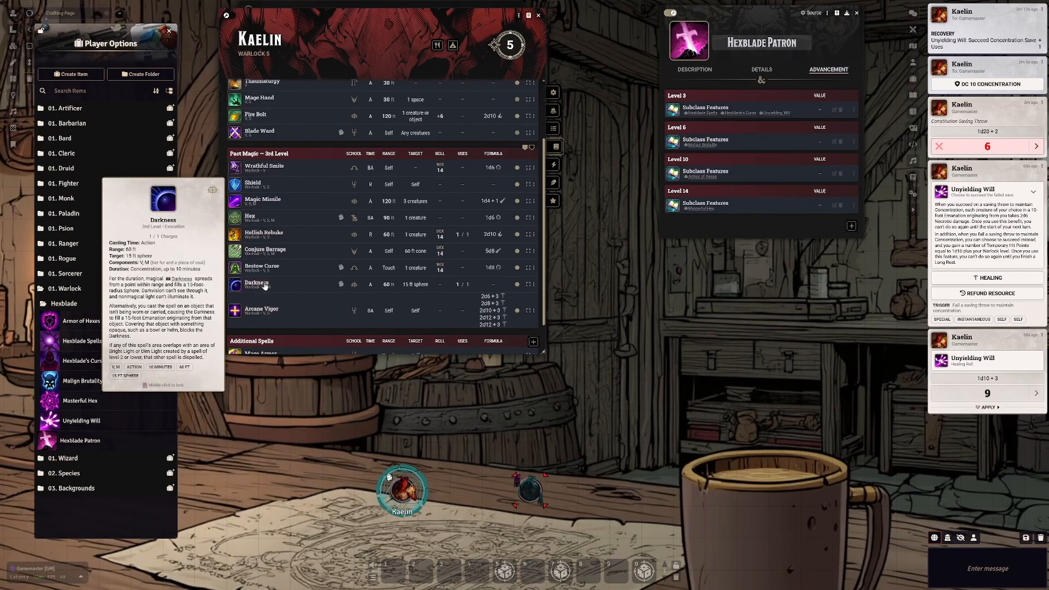
mouse_move(267, 311)
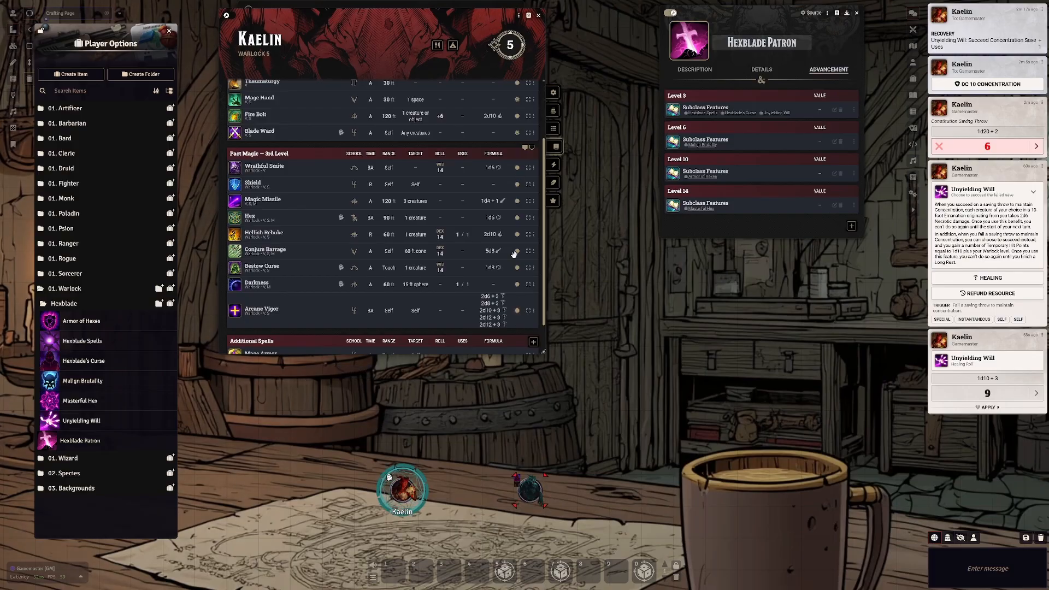
Step: Raise the character's Warlock class to level 6, replacing no Eldritch Invocation and accepting the Malign Brutality subclass feature
click(553, 92)
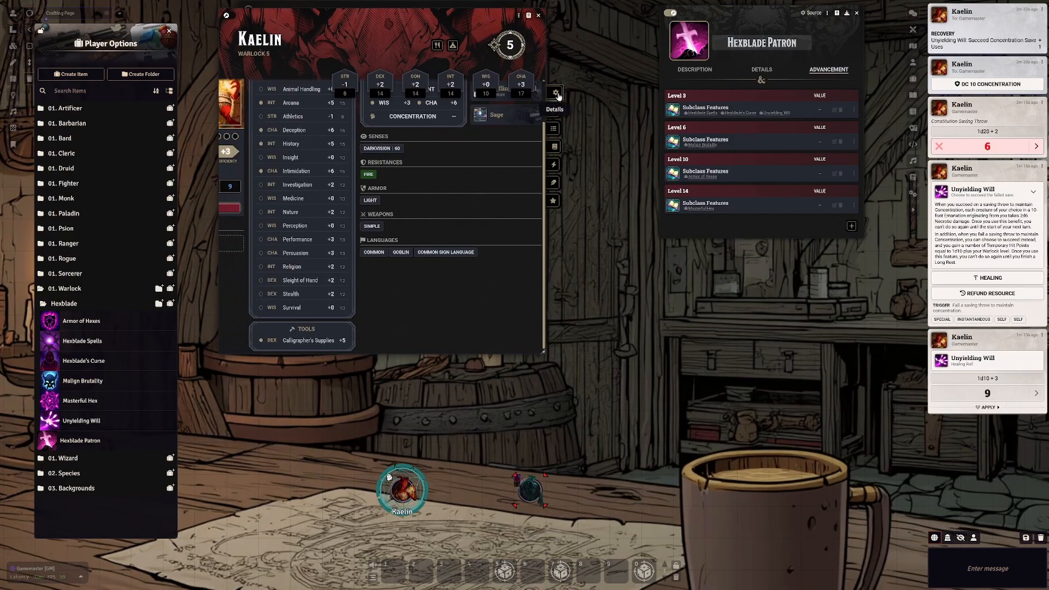
click(555, 129)
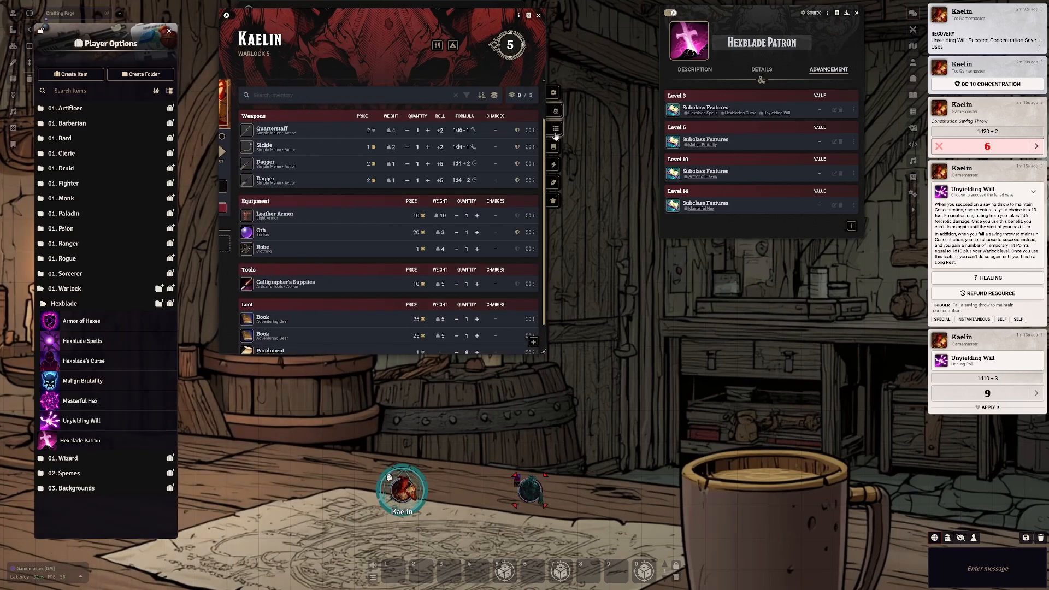
scroll(363, 252, up, 2)
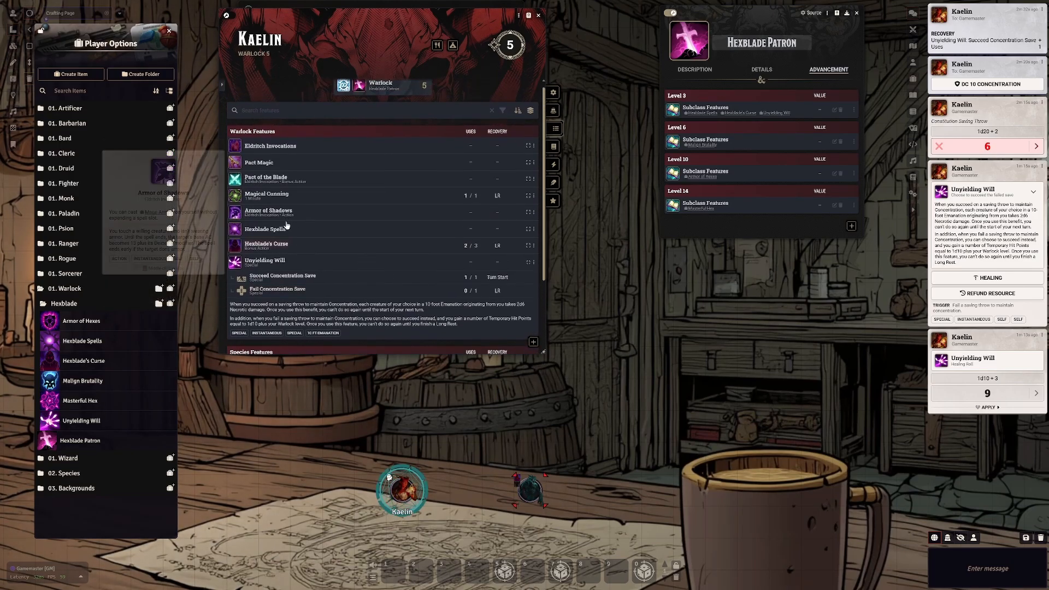
scroll(260, 59, up, 1)
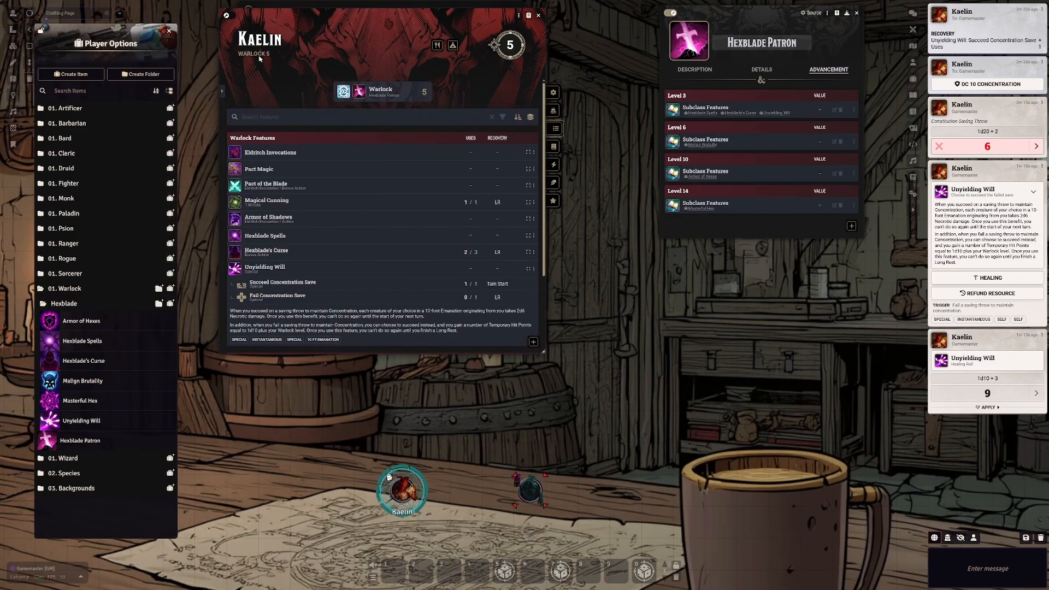
click(230, 16)
click(365, 92)
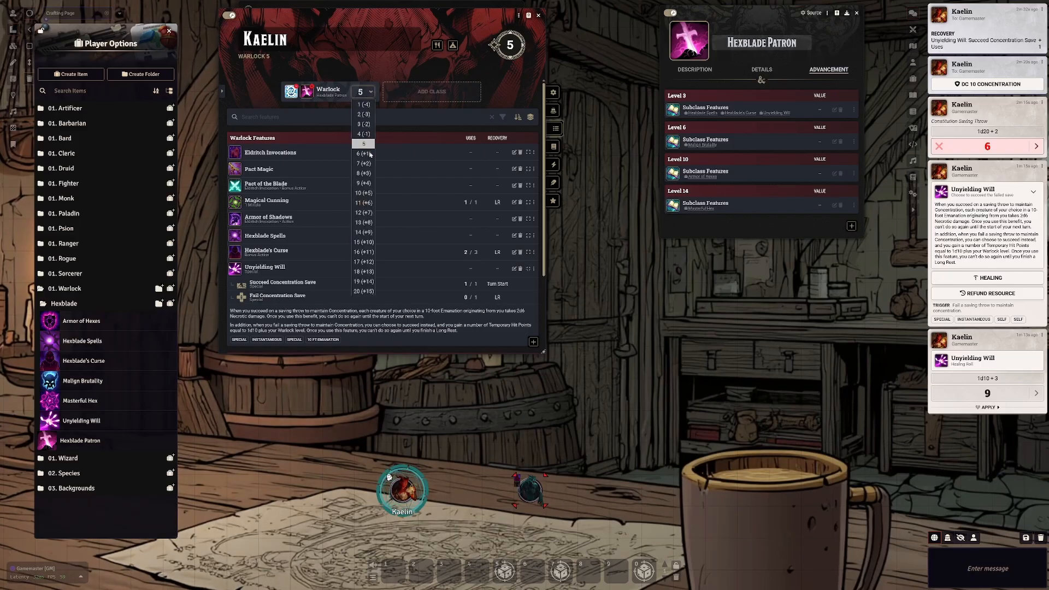
click(365, 154)
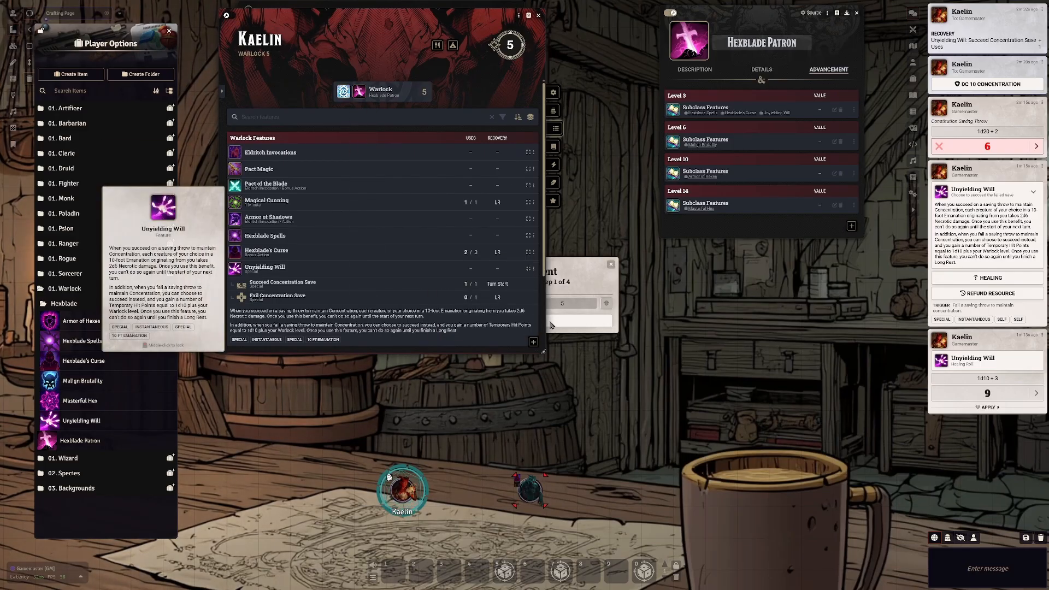
click(580, 321)
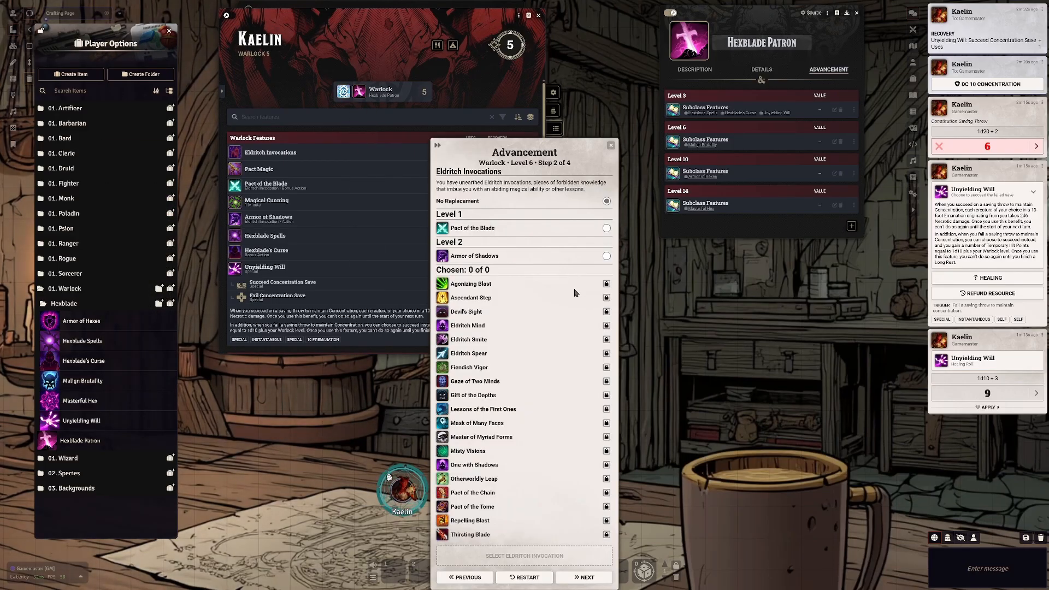
click(581, 580)
click(584, 202)
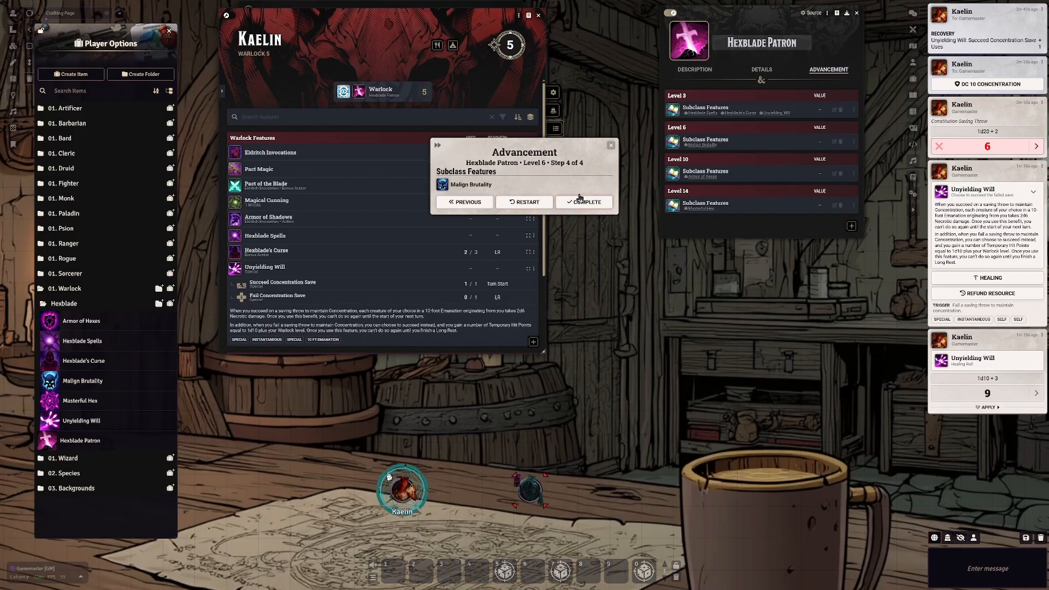
click(585, 202)
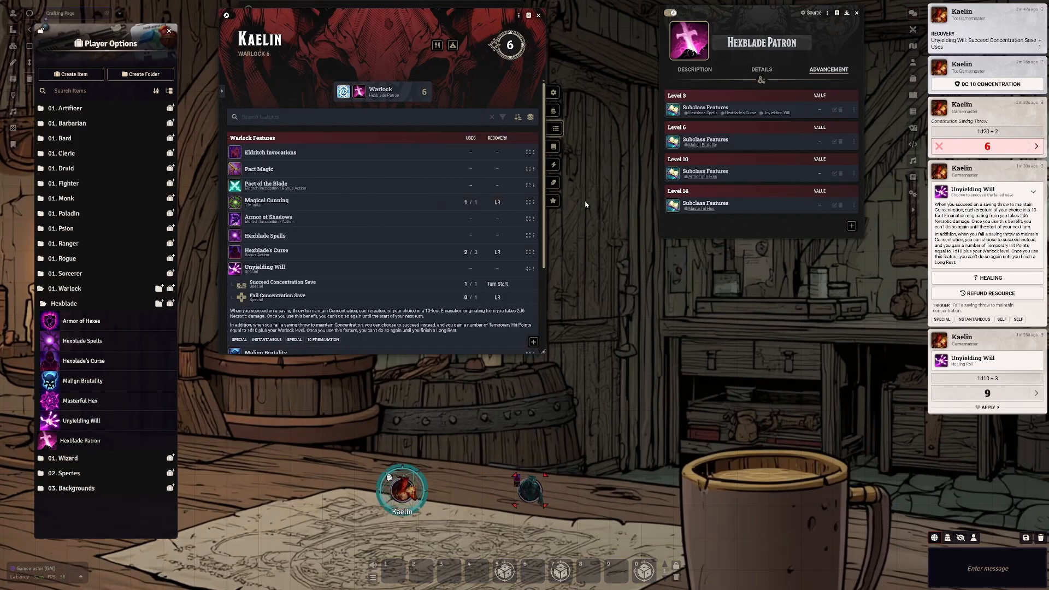
Step: Use the Malign Brutality feature so it posts to chat, and expand its description on the character sheet
scroll(411, 242, down, 2)
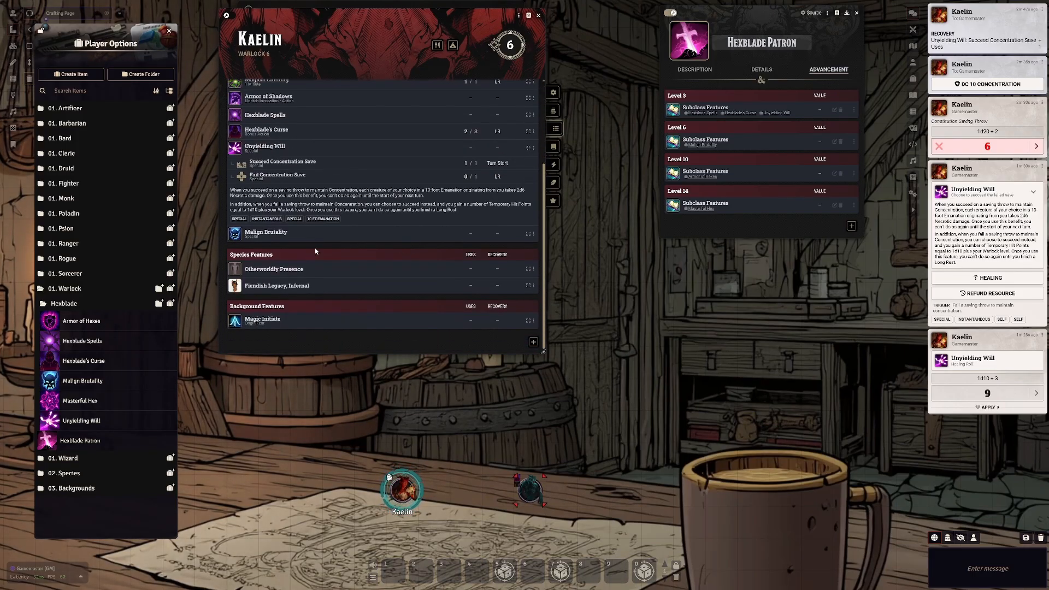
click(274, 237)
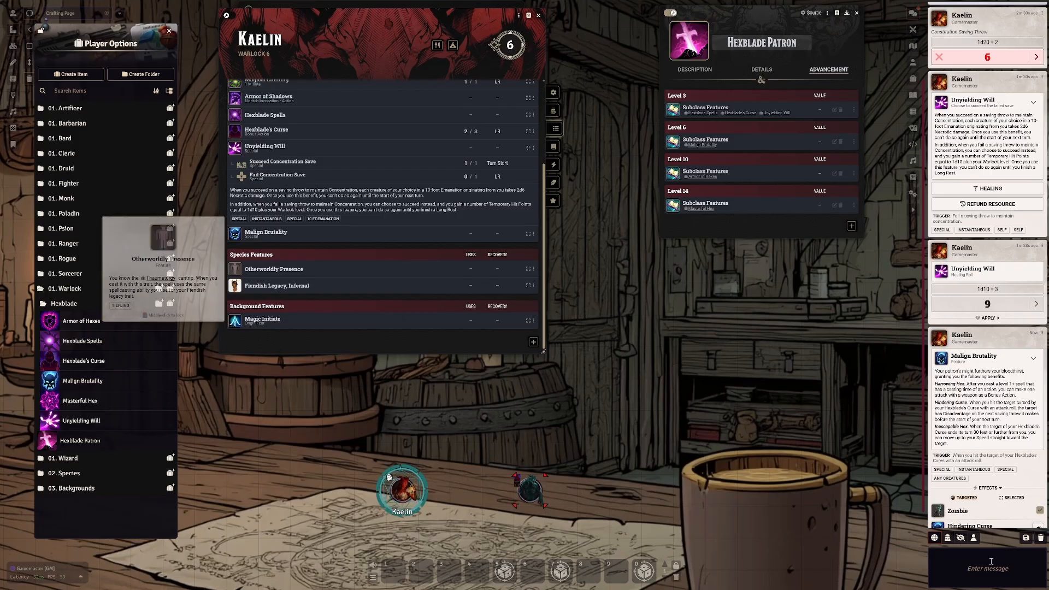
click(530, 236)
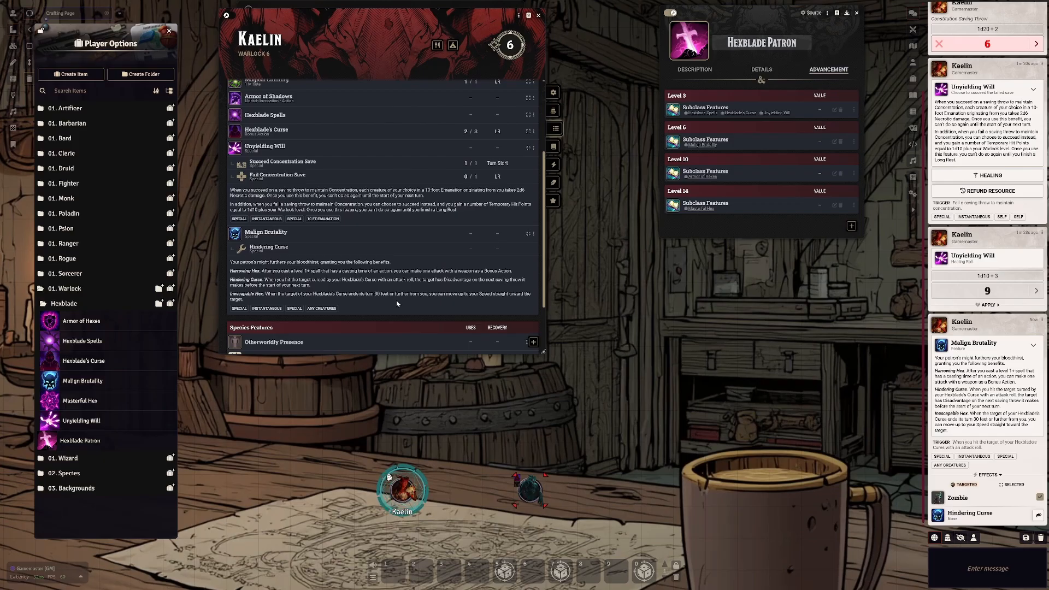
Step: Open the Malign Brutality feature for editing and place its window clear of the character sheet
click(533, 235)
click(552, 239)
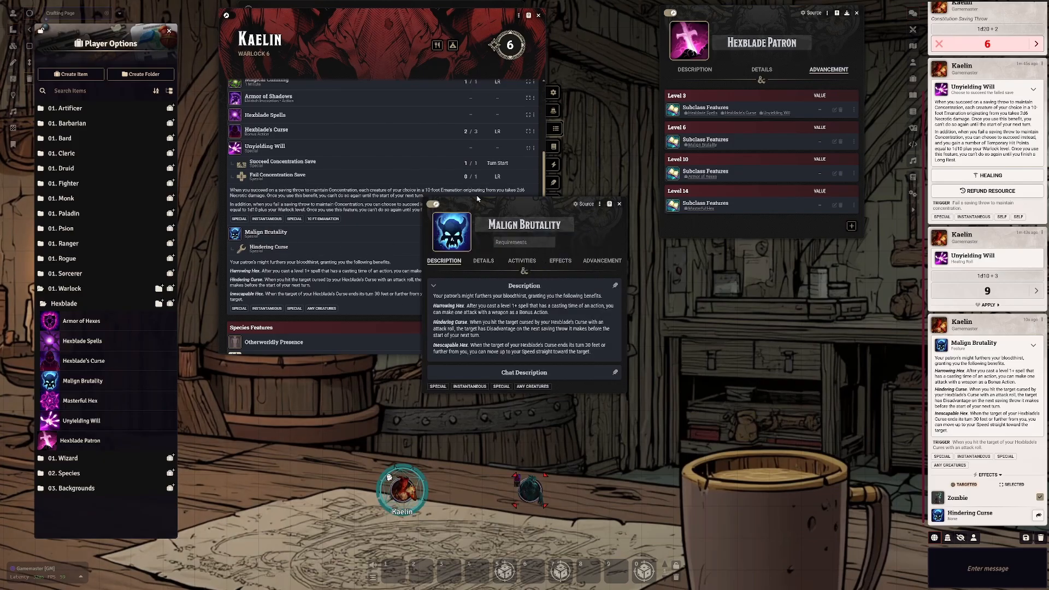
drag(477, 201, 614, 178)
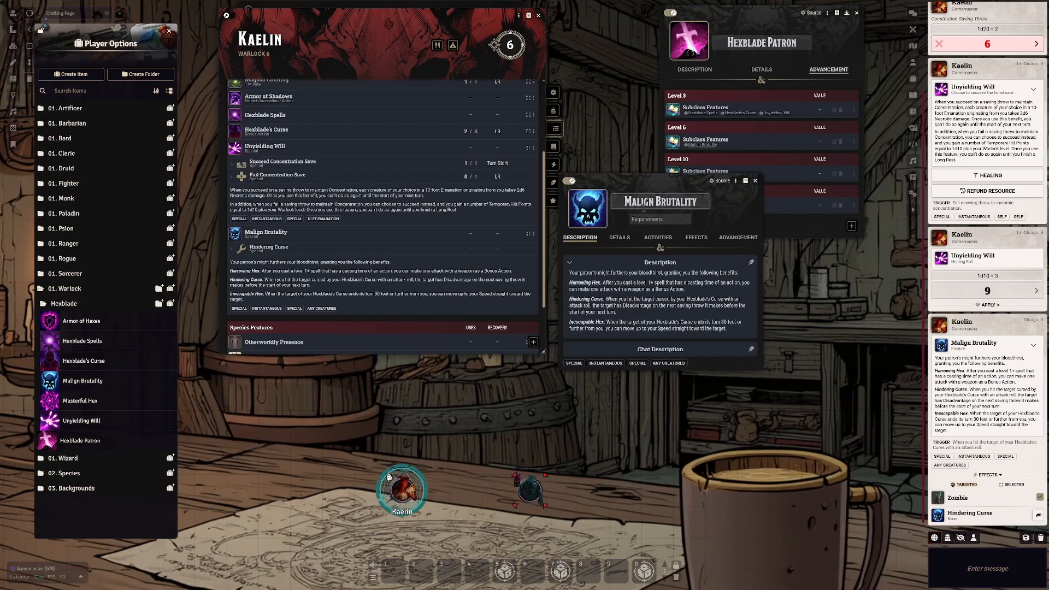
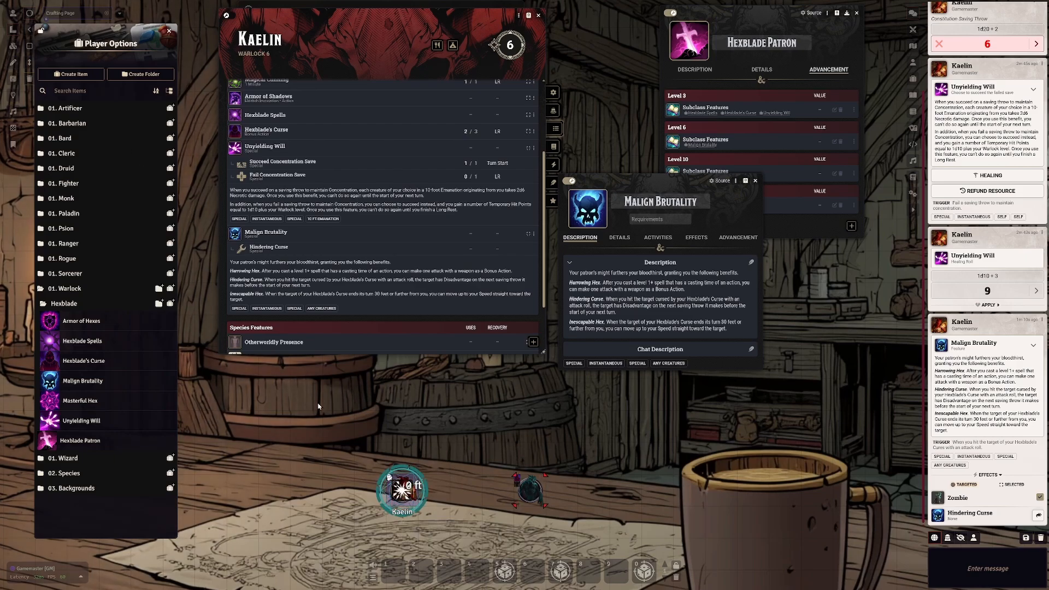
drag(407, 495, 406, 497)
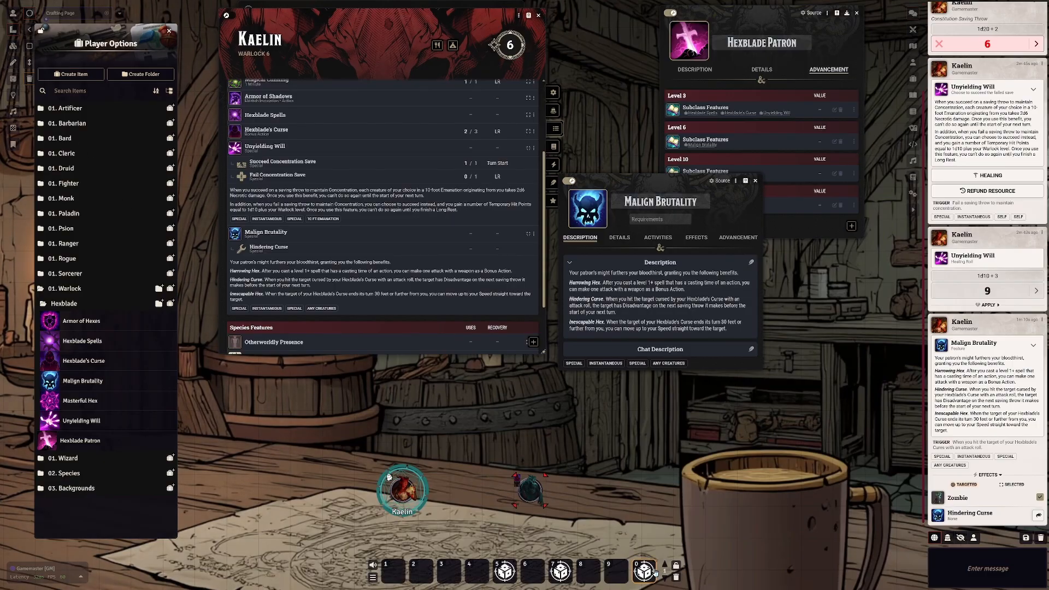
Step: Check Malign Brutality's feature details and open its Hindering Curse activity, moving that window over the feature's window
click(620, 237)
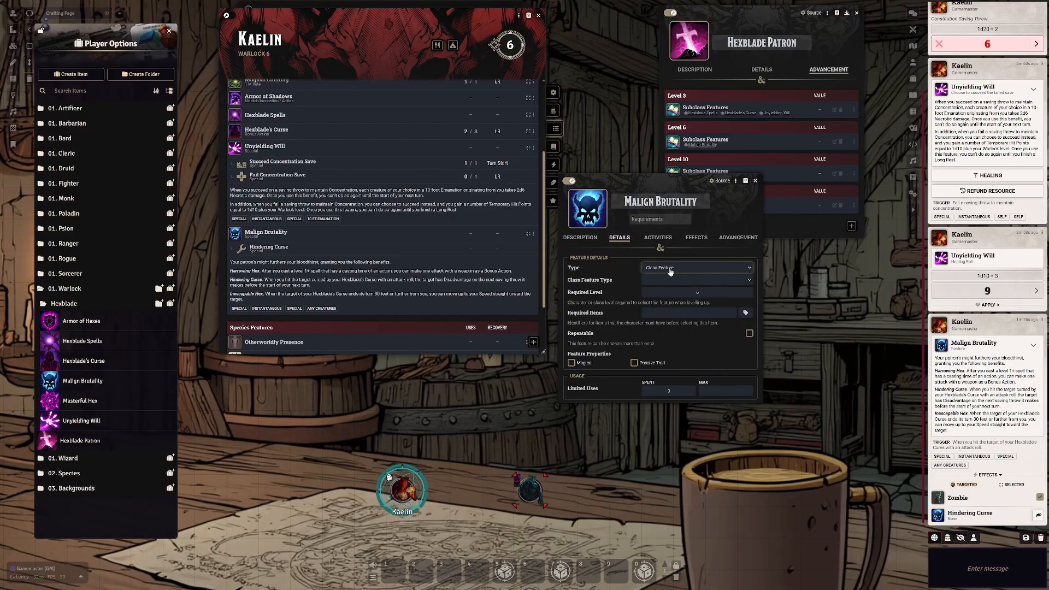
click(656, 238)
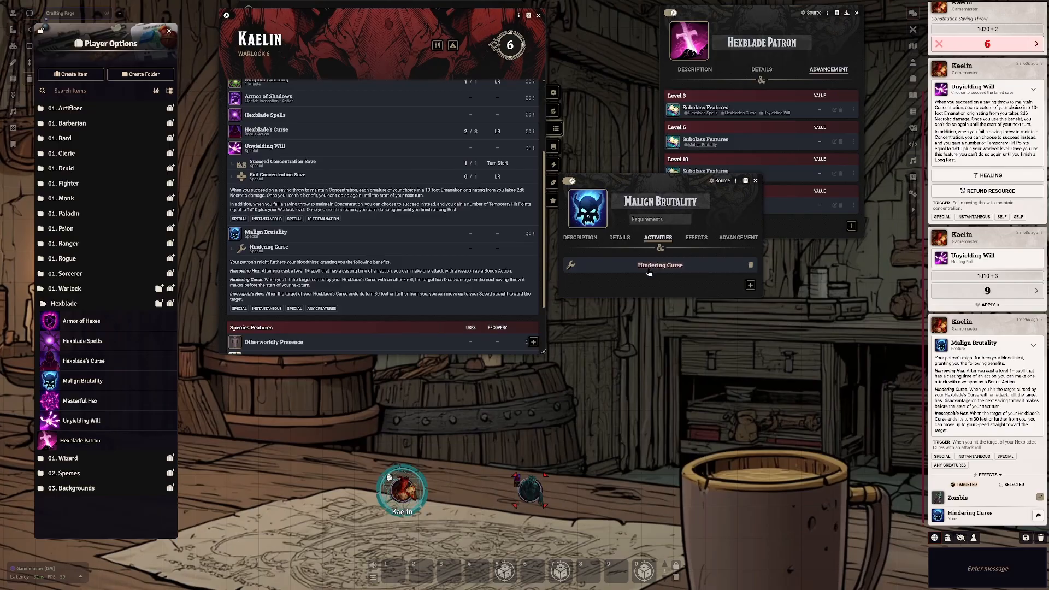
click(649, 268)
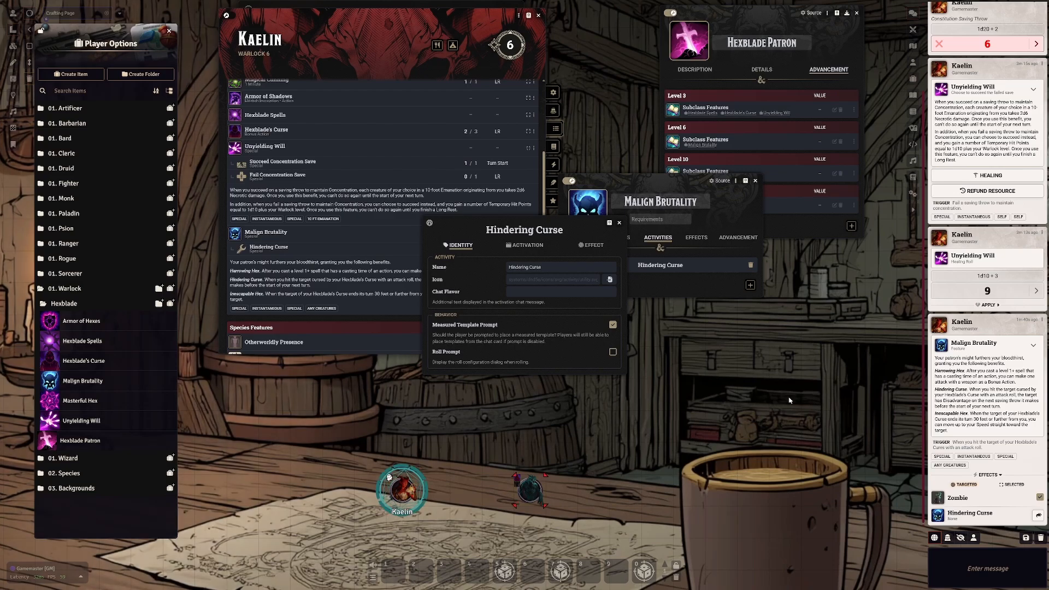
drag(425, 221, 548, 265)
Step: Review the Hindering Curse activity's time and consumption settings, and set its target amount to 1 creature
click(644, 291)
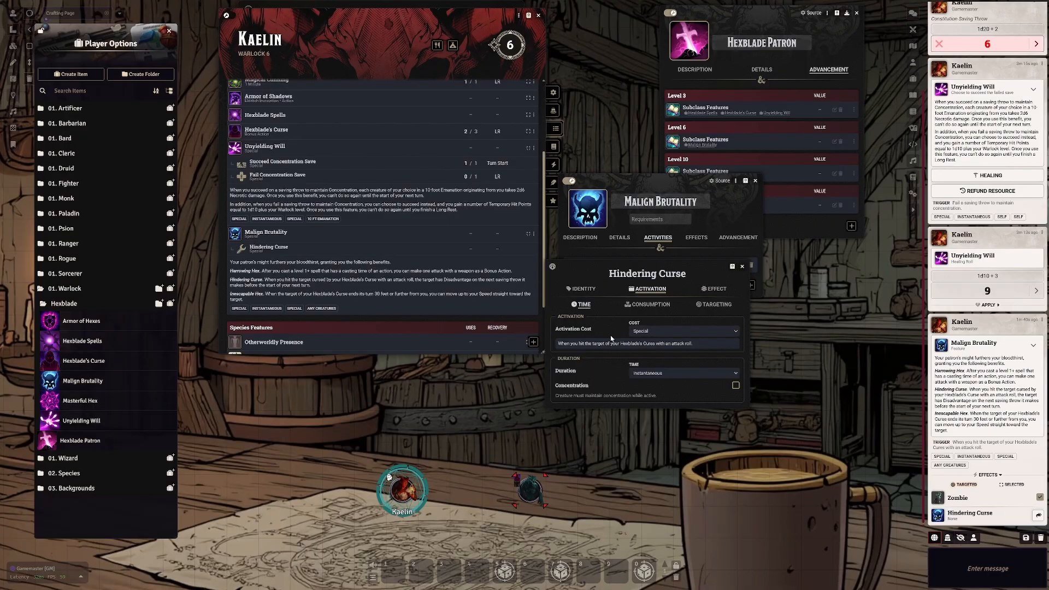
click(648, 305)
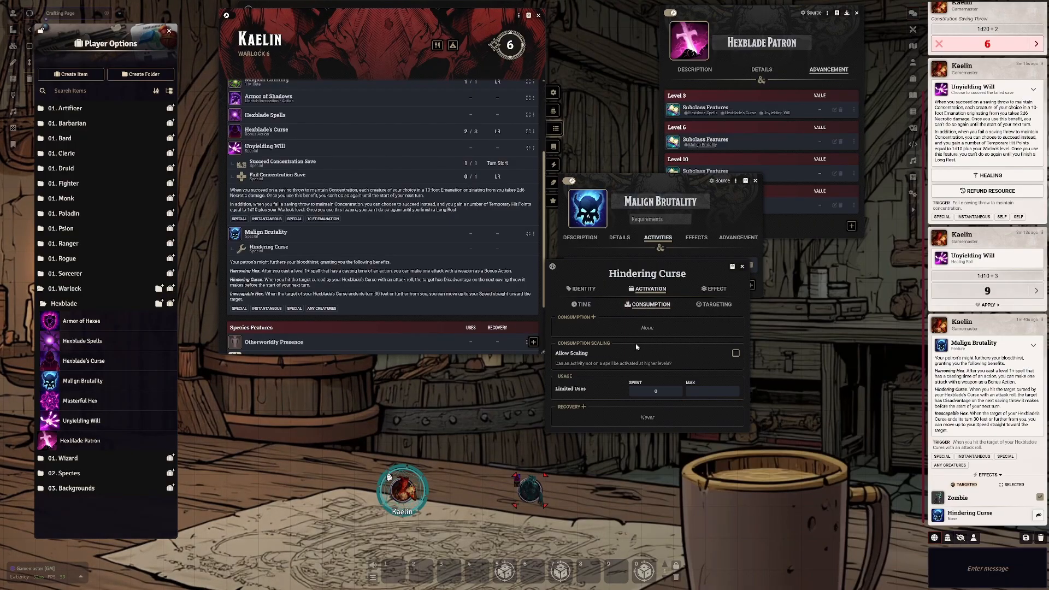
click(716, 304)
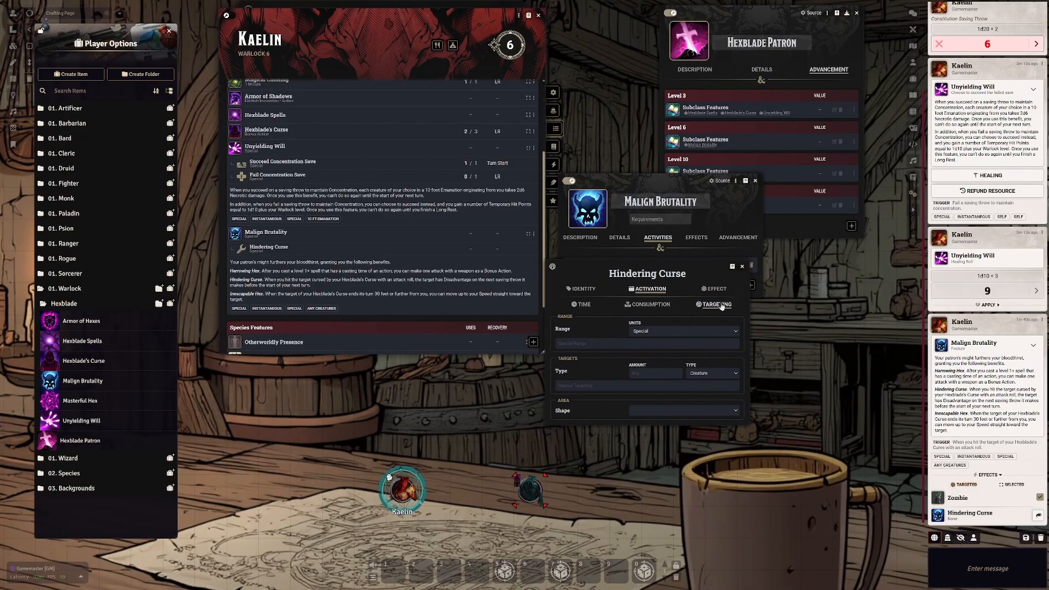
click(643, 372)
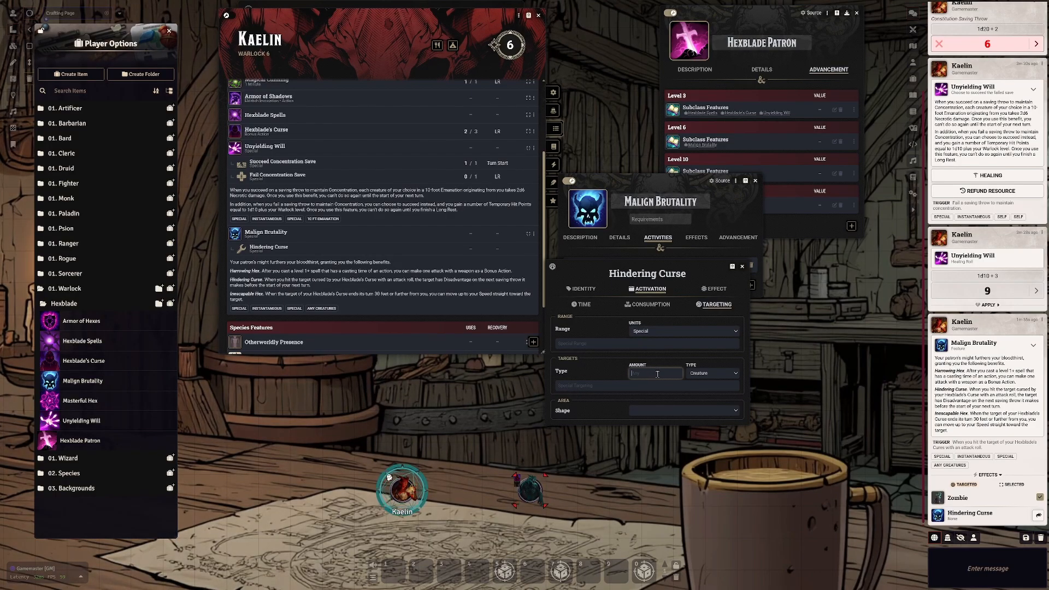
text(1)
click(601, 361)
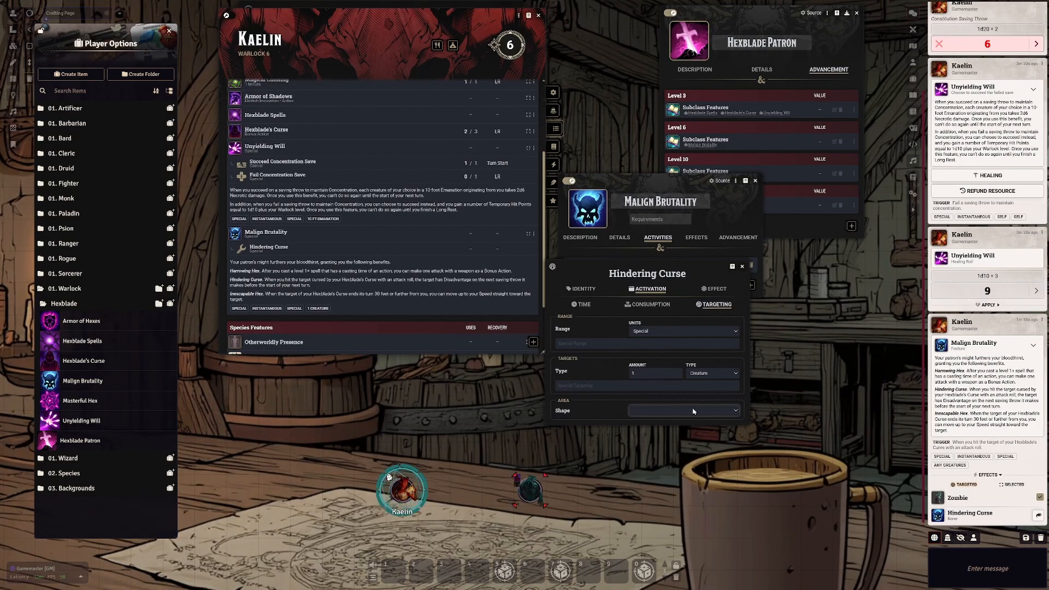
Step: Open the effect applied by the Hindering Curse activity and check its duration and attribute changes
click(718, 291)
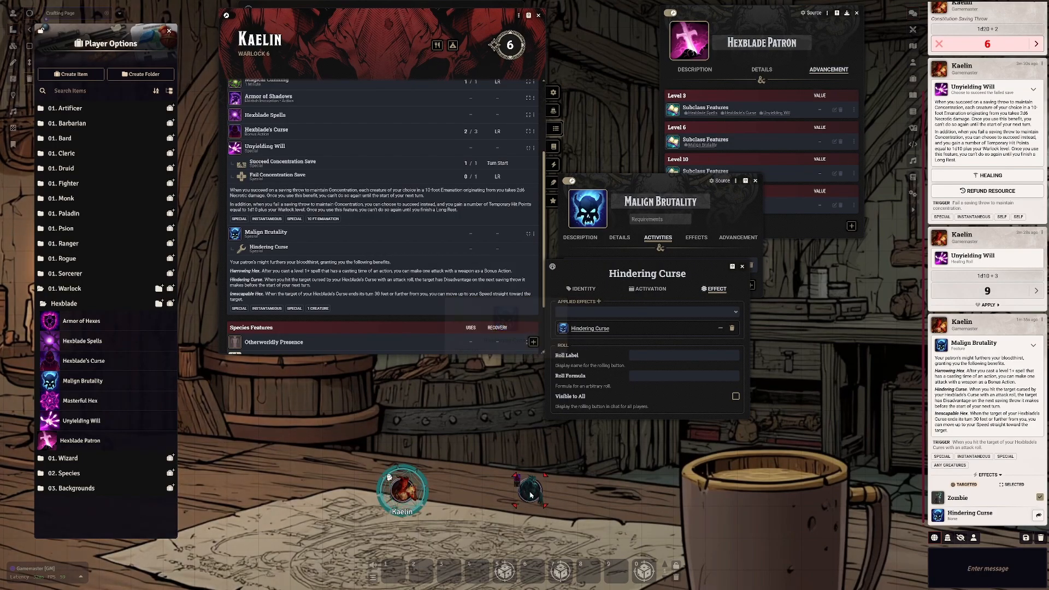
click(594, 329)
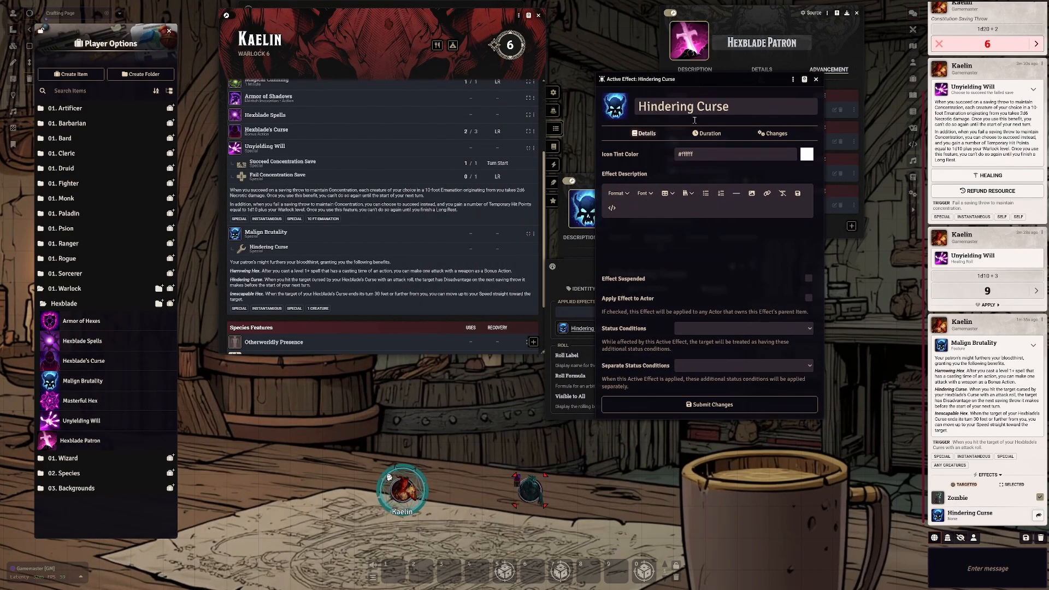
click(707, 133)
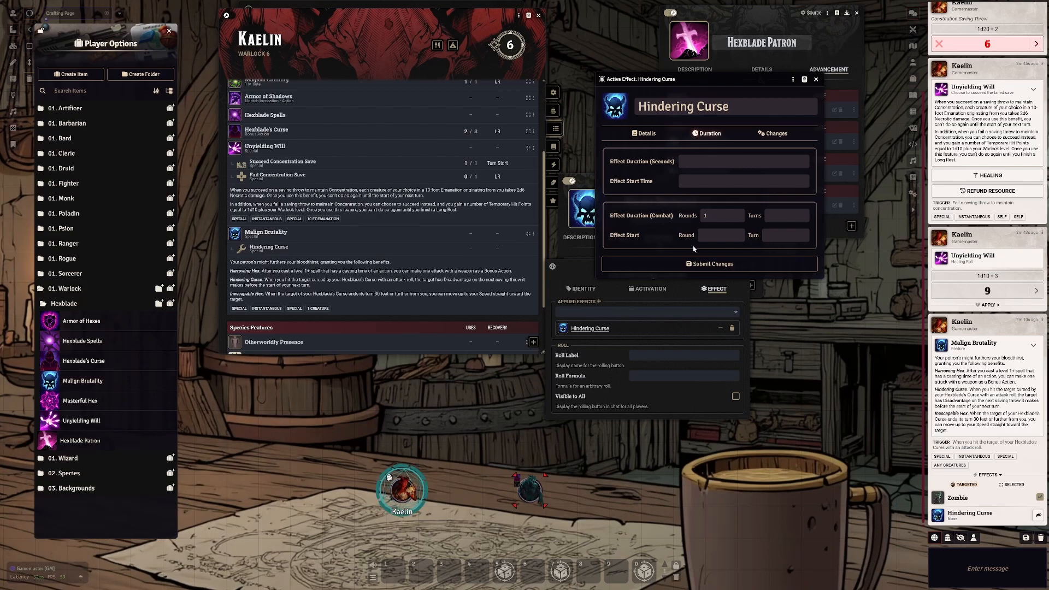
click(776, 134)
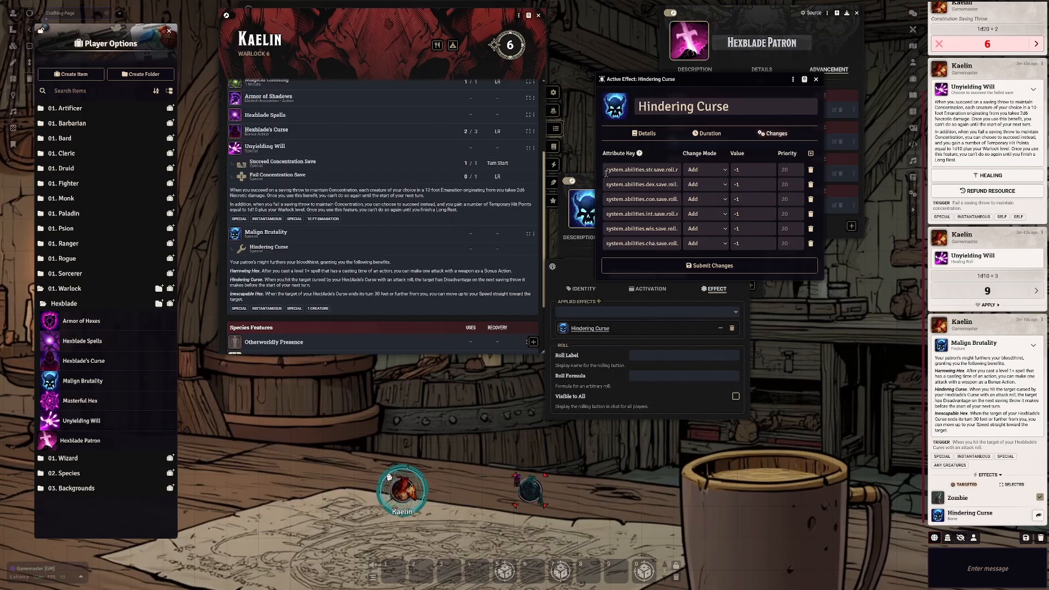
Step: Inspect the saving throw attribute keys and values of the Hindering Curse effect, then submit it and close the activity
drag(606, 174, 649, 175)
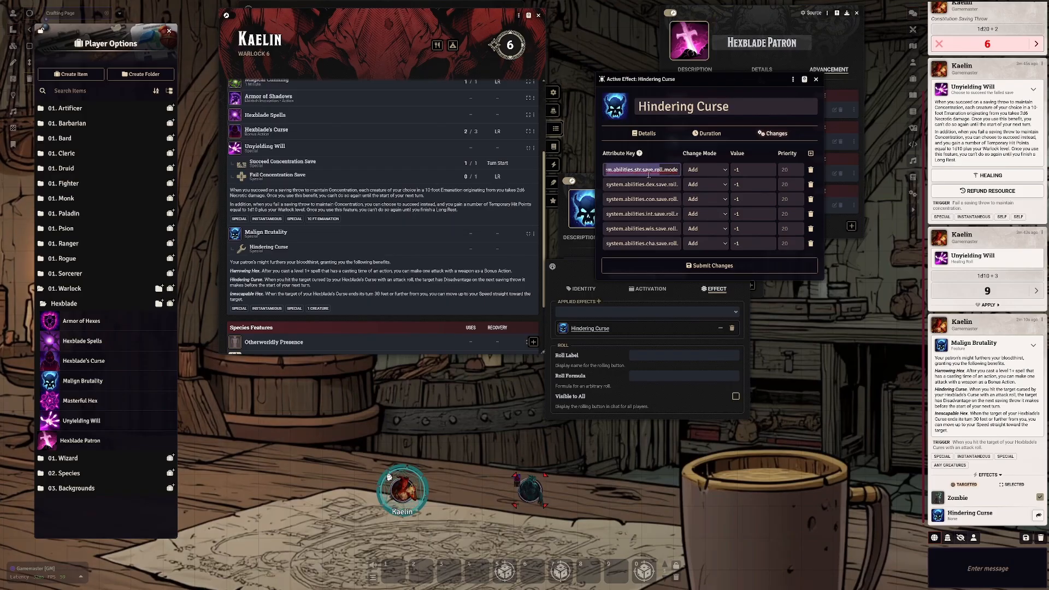
click(757, 167)
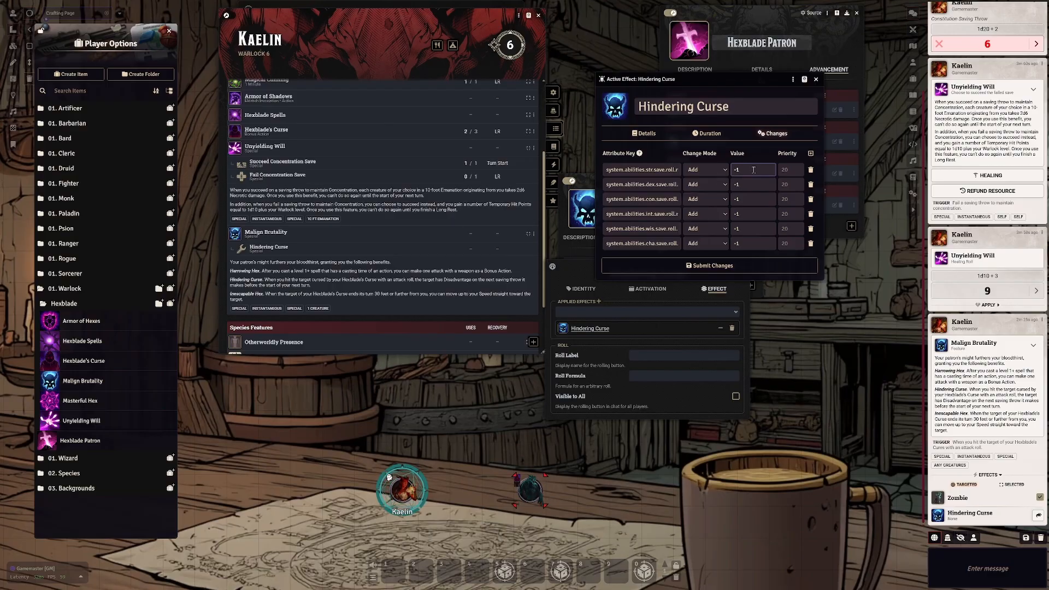
mouse_move(607, 169)
mouse_down()
mouse_move(617, 201)
mouse_move(612, 172)
mouse_up()
click(630, 184)
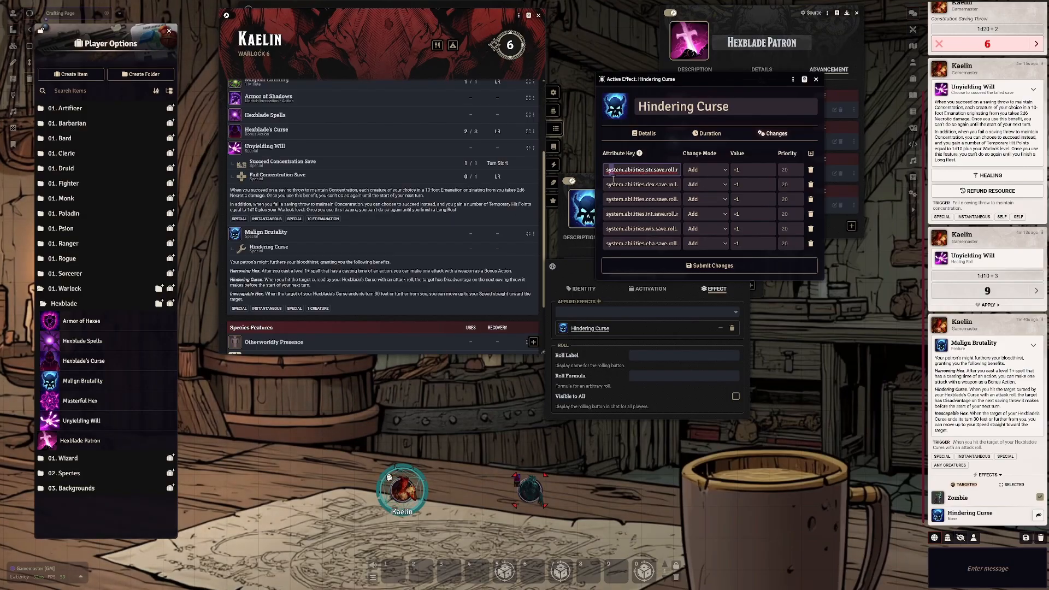
right_click(663, 182)
click(646, 163)
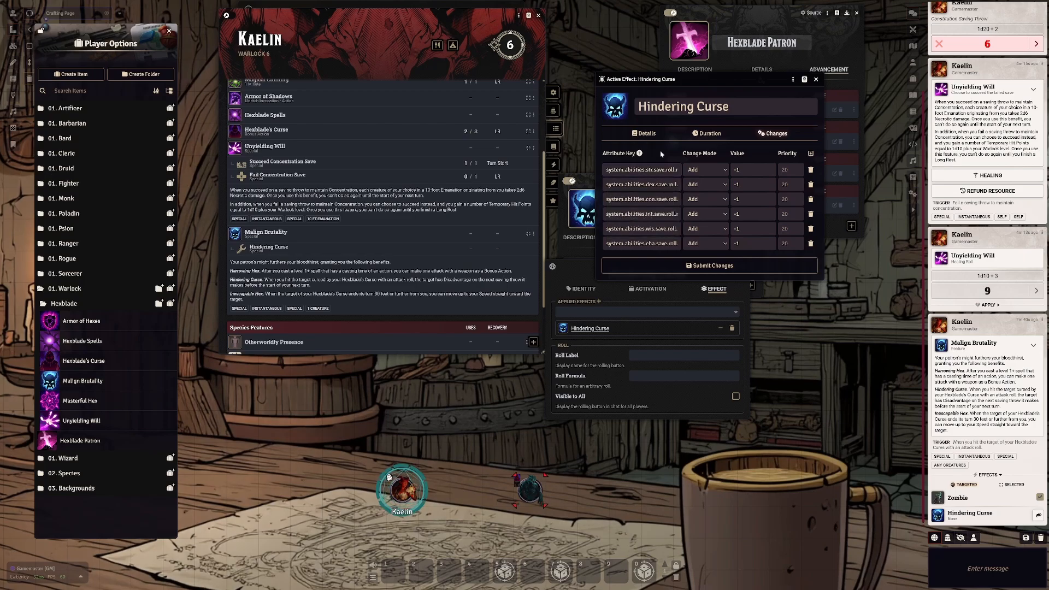
click(702, 268)
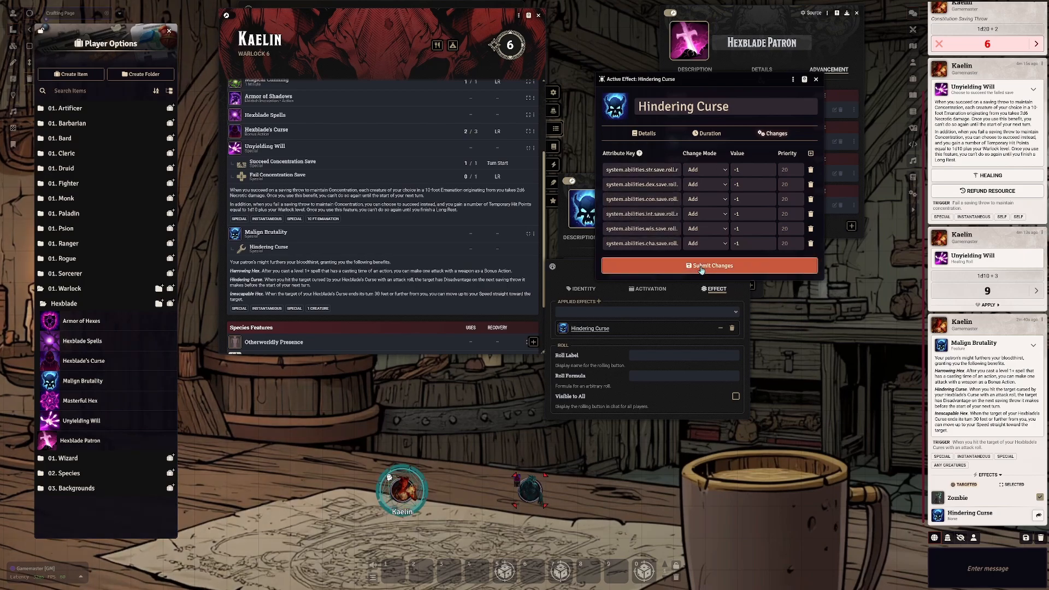
click(741, 267)
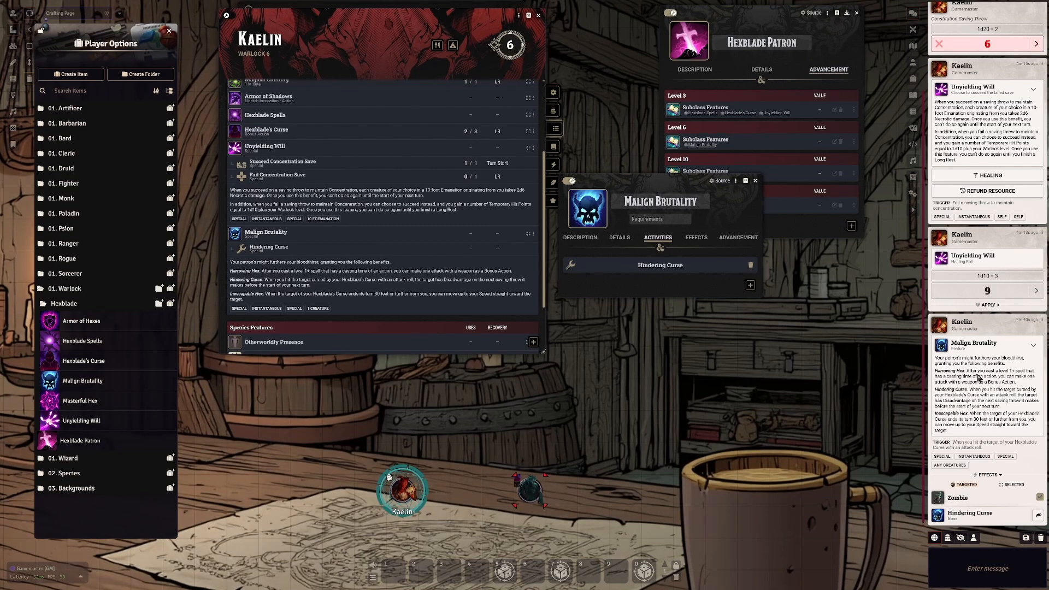
Step: Apply the Hindering Curse effect from the chat card to the targeted Zombie, and clear the chat log
click(1039, 516)
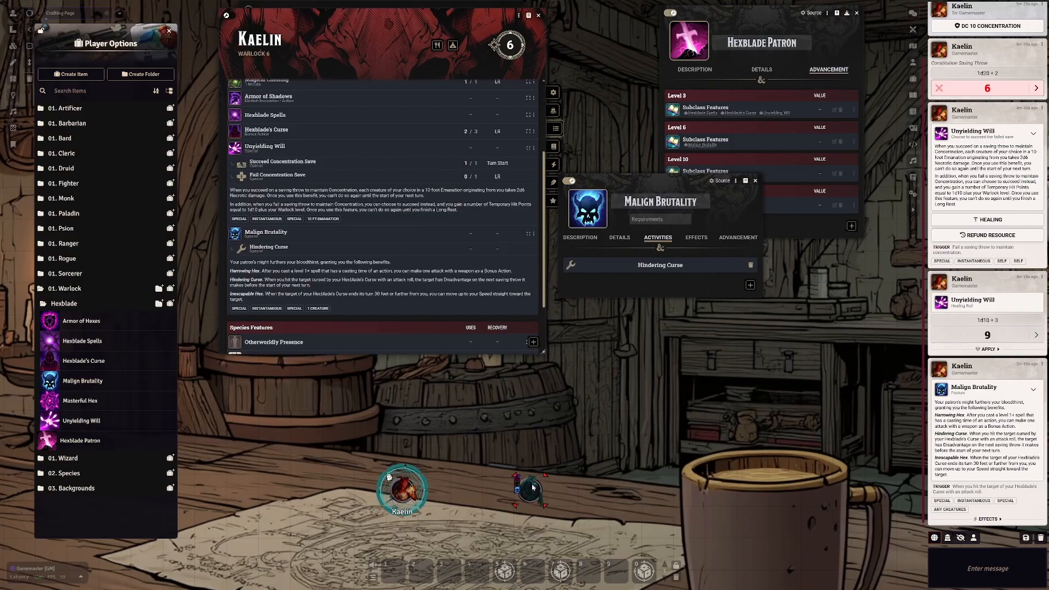
click(1040, 538)
click(797, 575)
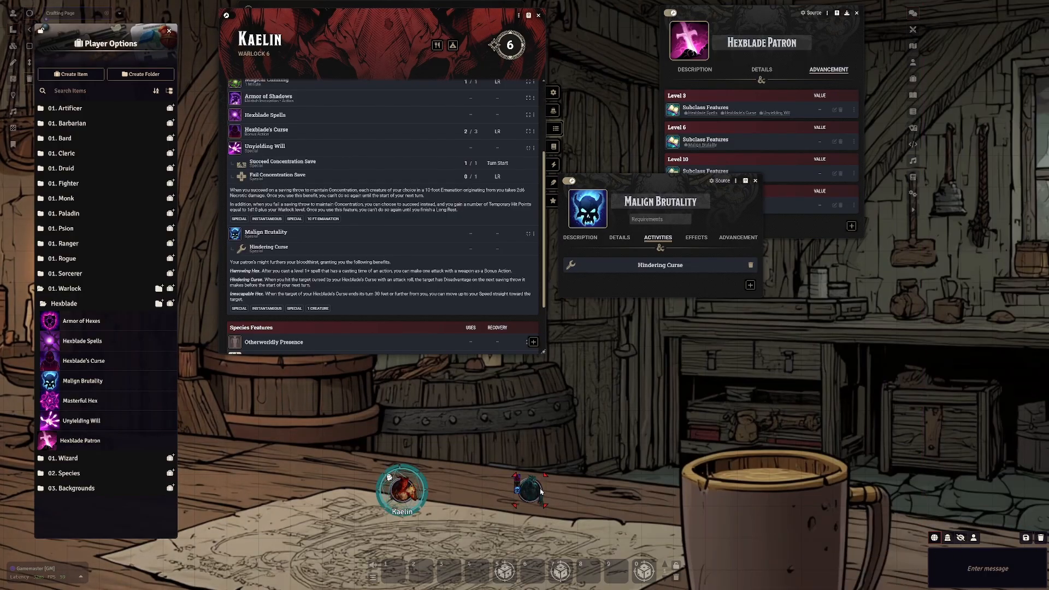
Step: Select the Zombie token, open its character sheet, and move the sheet higher over the other windows
mouse_move(525, 486)
mouse_down()
mouse_move(545, 475)
mouse_move(516, 492)
mouse_up()
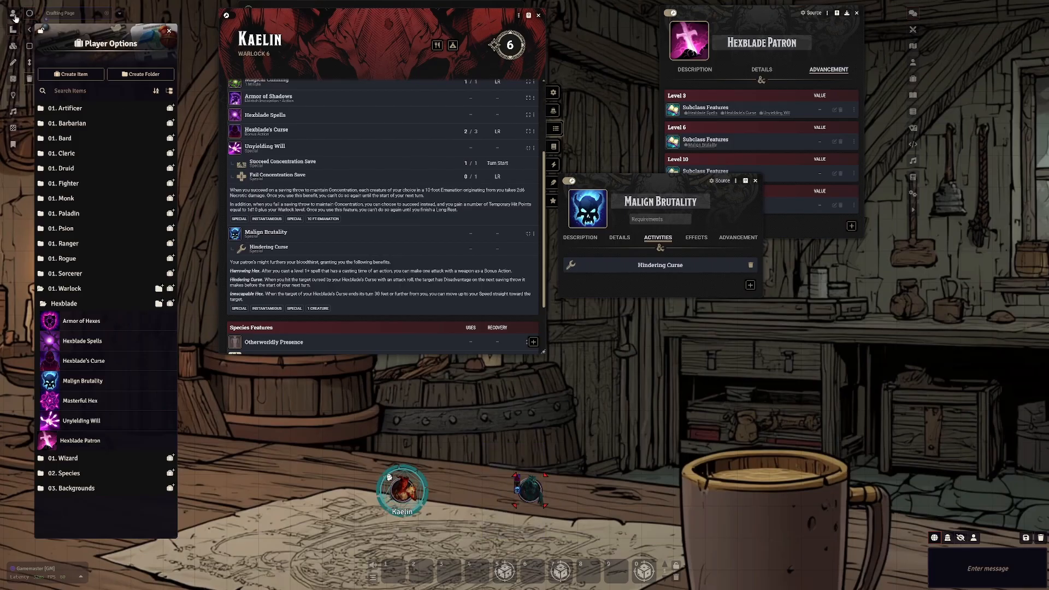
click(529, 488)
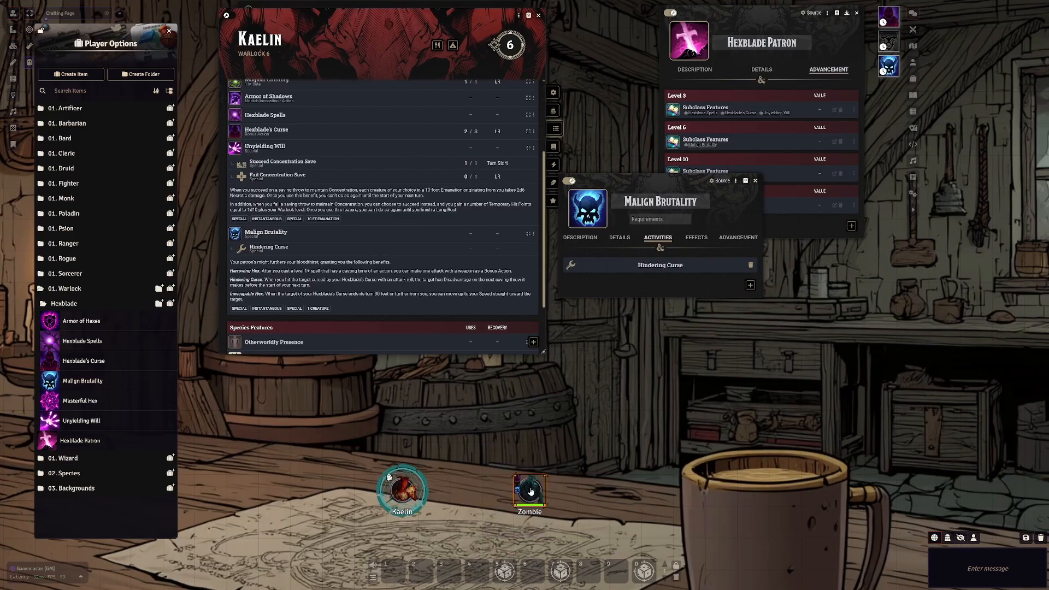
double_click(530, 491)
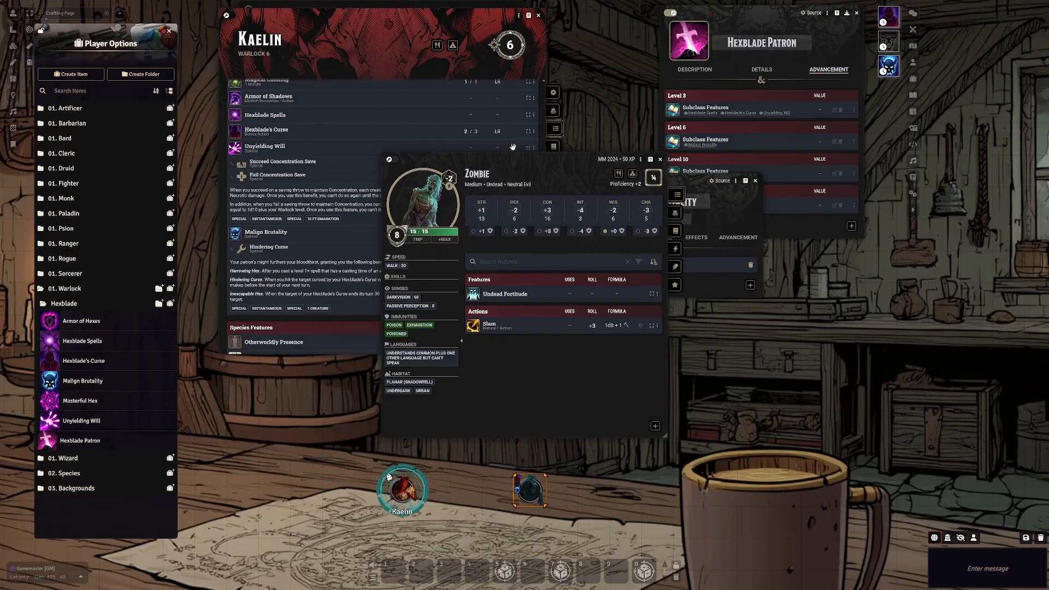
drag(530, 155, 585, 46)
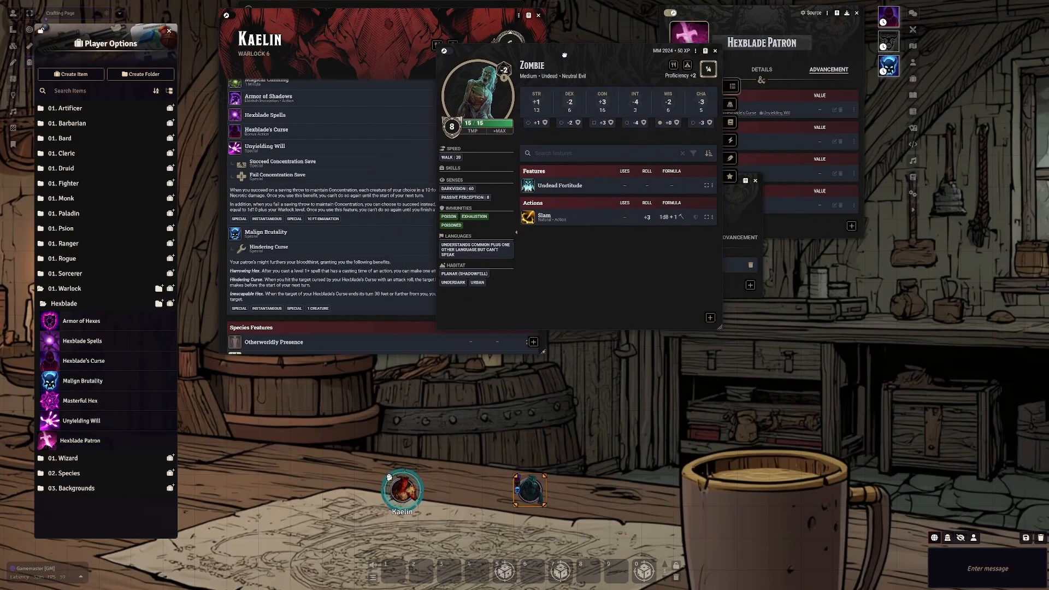
Step: Roll the Zombie's Strength and Dexterity saves with disadvantage and a normal Constitution save, expanding the Constitution result's dice details
click(539, 123)
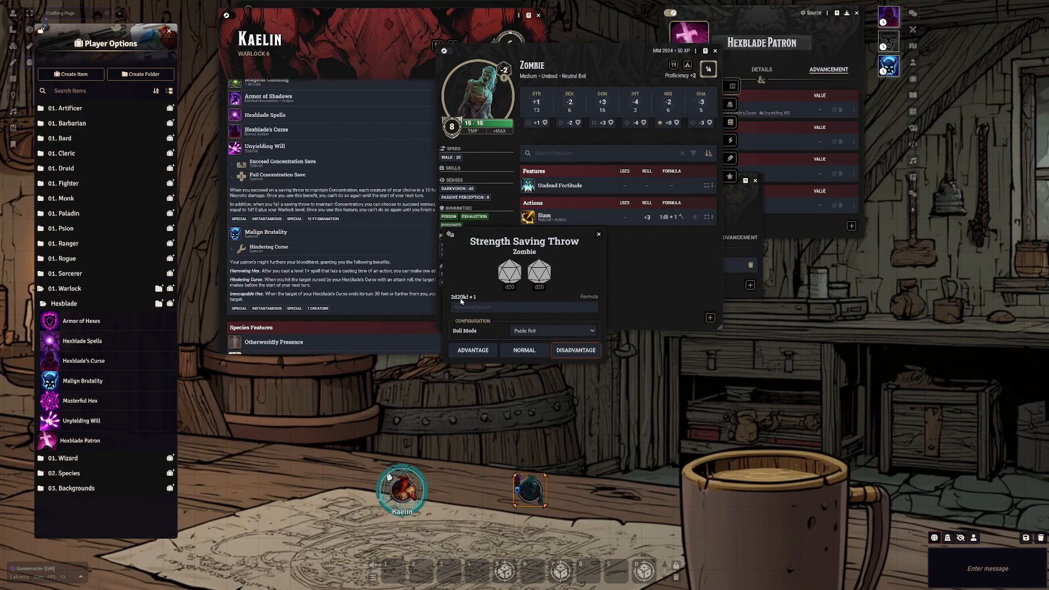
click(578, 352)
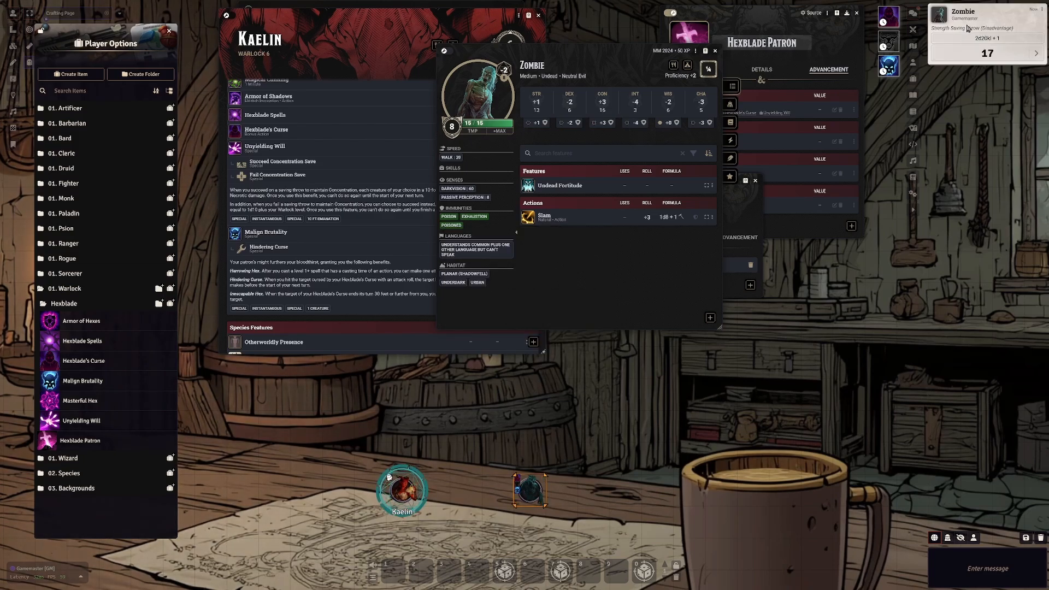
ctrl+click(570, 123)
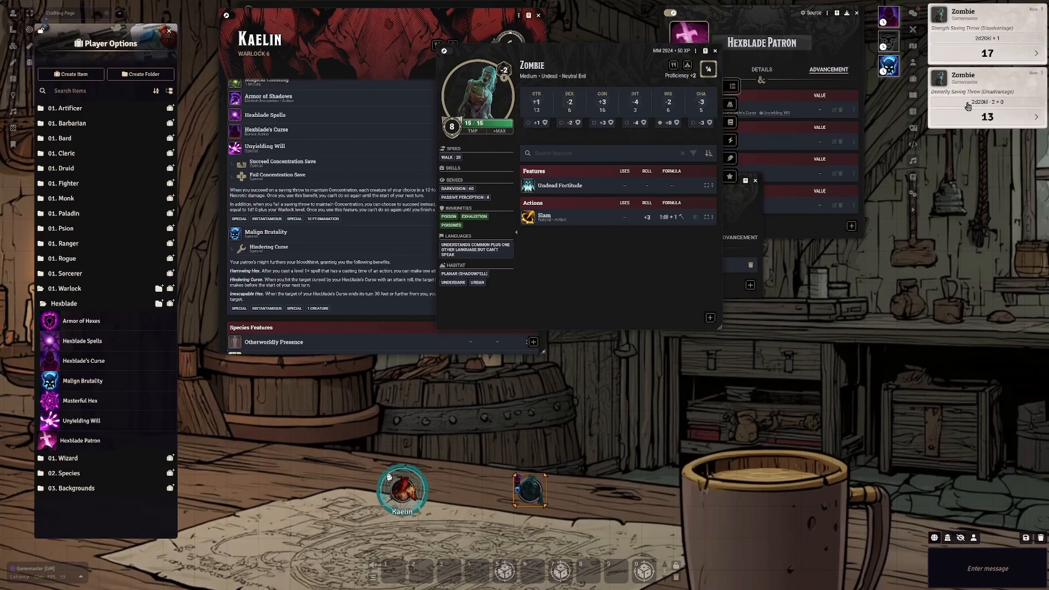
click(602, 124)
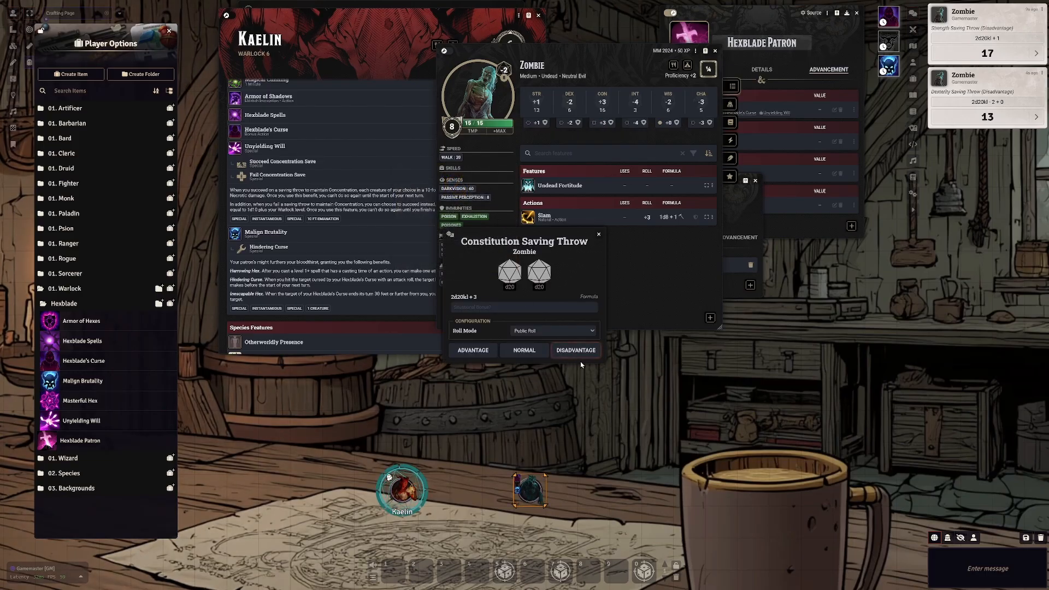
click(525, 349)
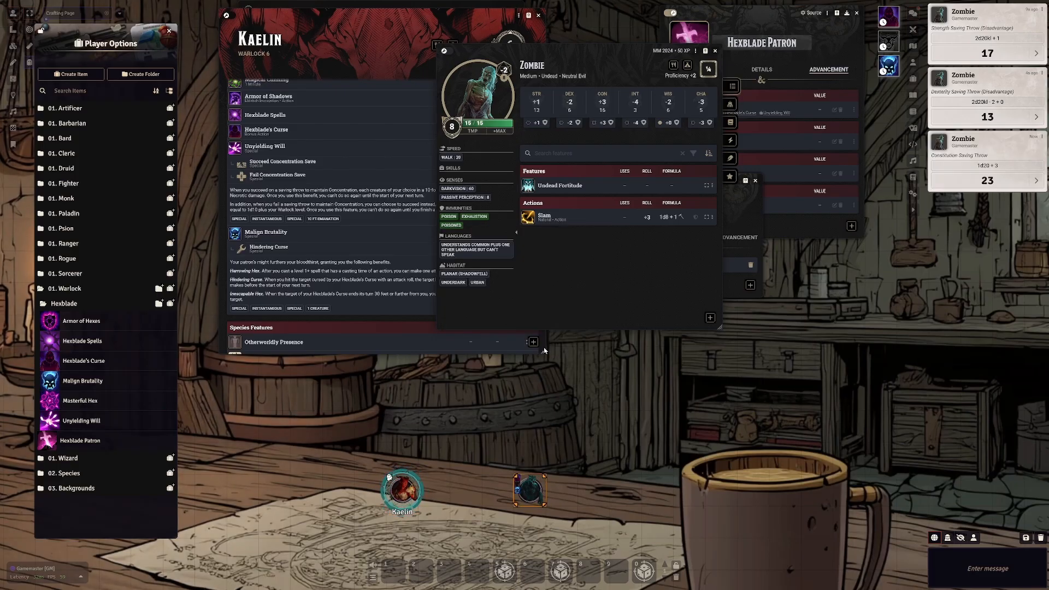
click(999, 170)
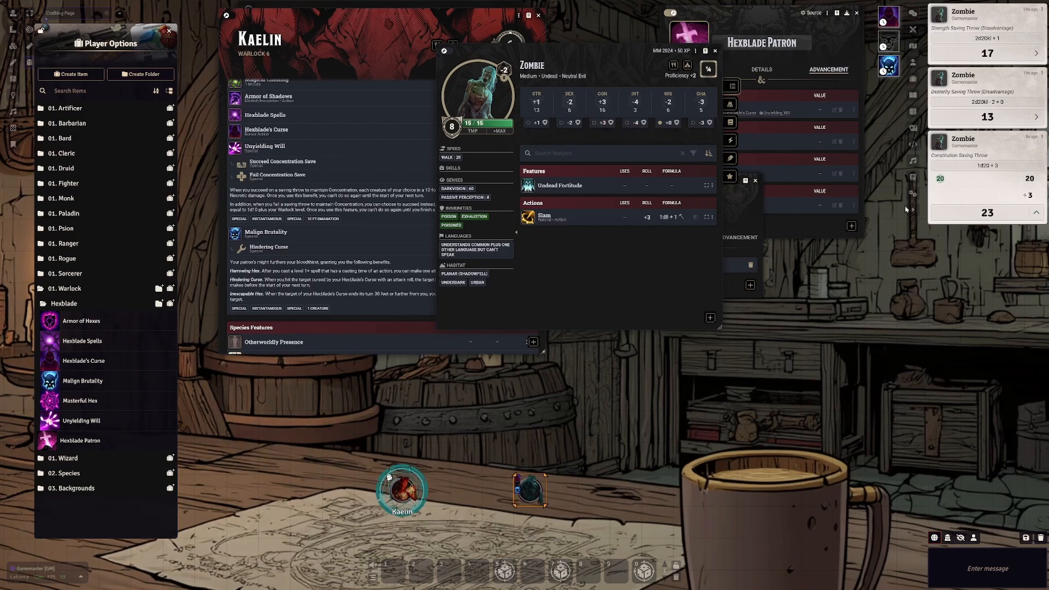
Step: Roll the Zombie's Intelligence, Wisdom, Charisma and Constitution saving throws with disadvantage
ctrl+click(636, 123)
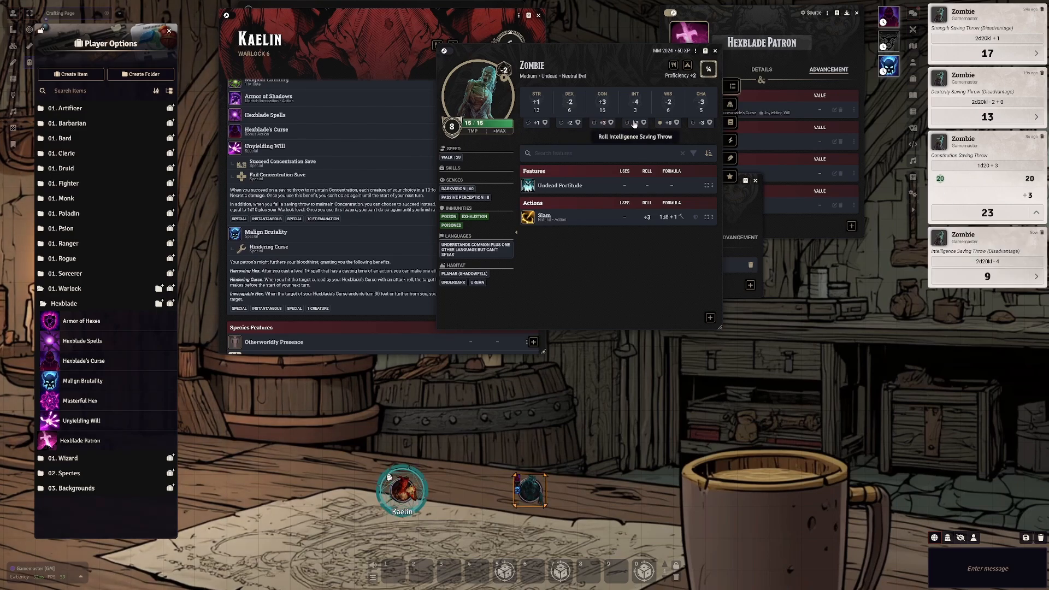
ctrl+click(668, 123)
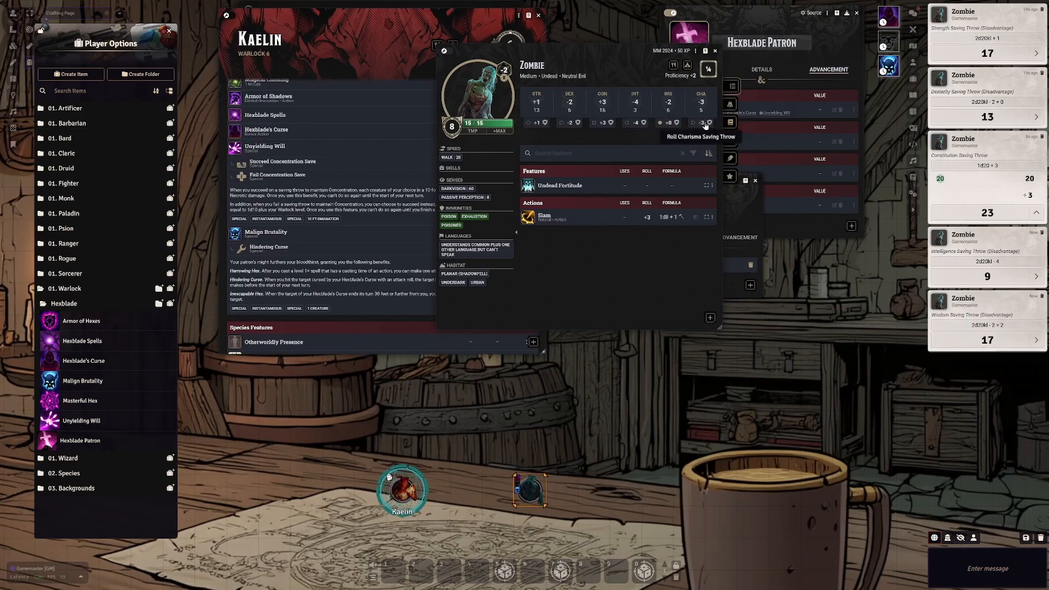
ctrl+click(702, 124)
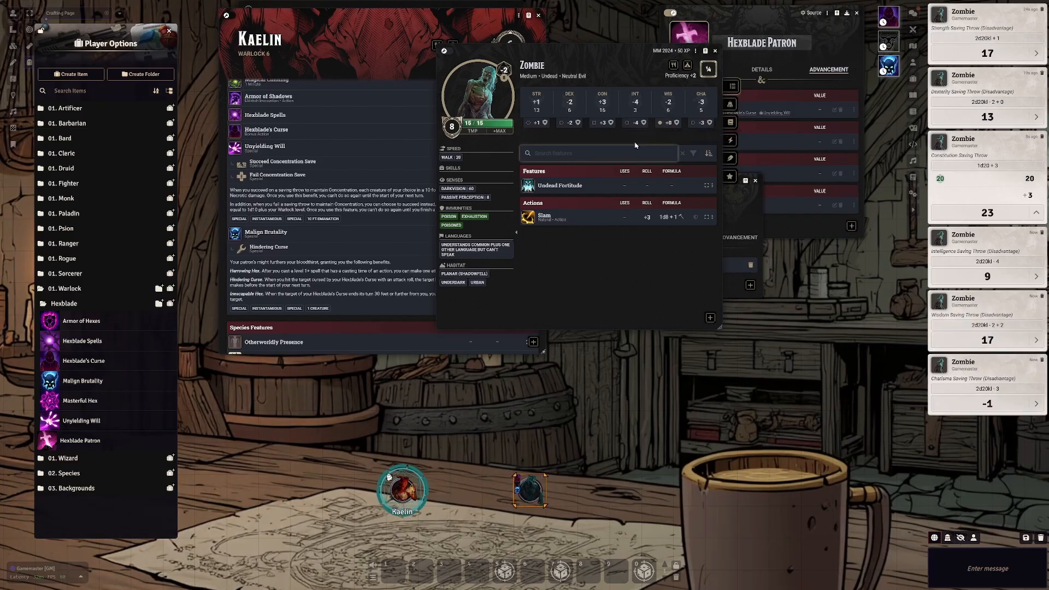
ctrl+click(600, 126)
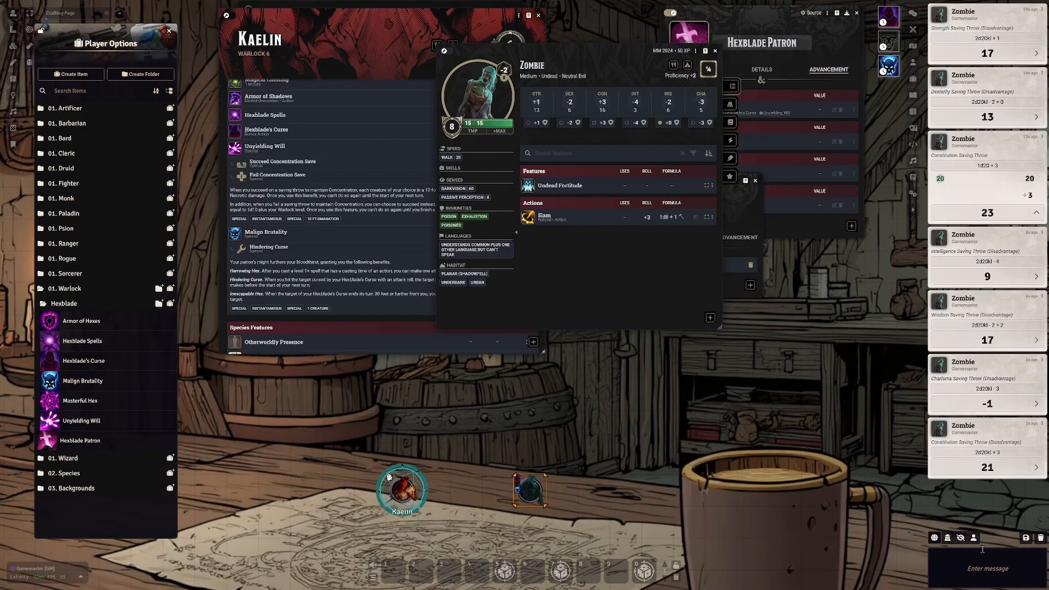
Step: Request clearing of the chat log, and close the Zombie's sheet and the Malign Brutality window
click(1041, 538)
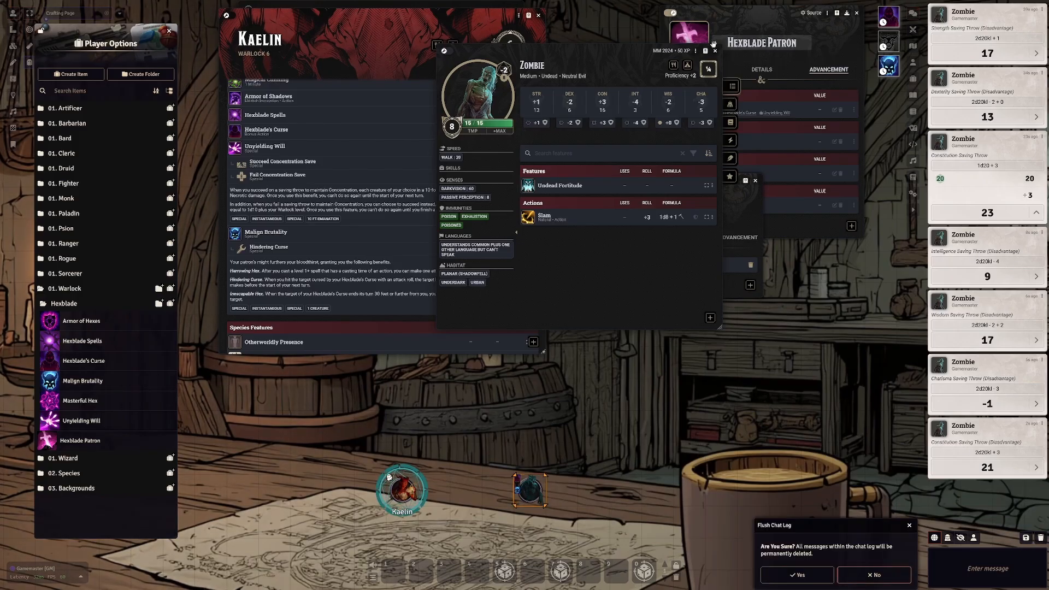
click(715, 51)
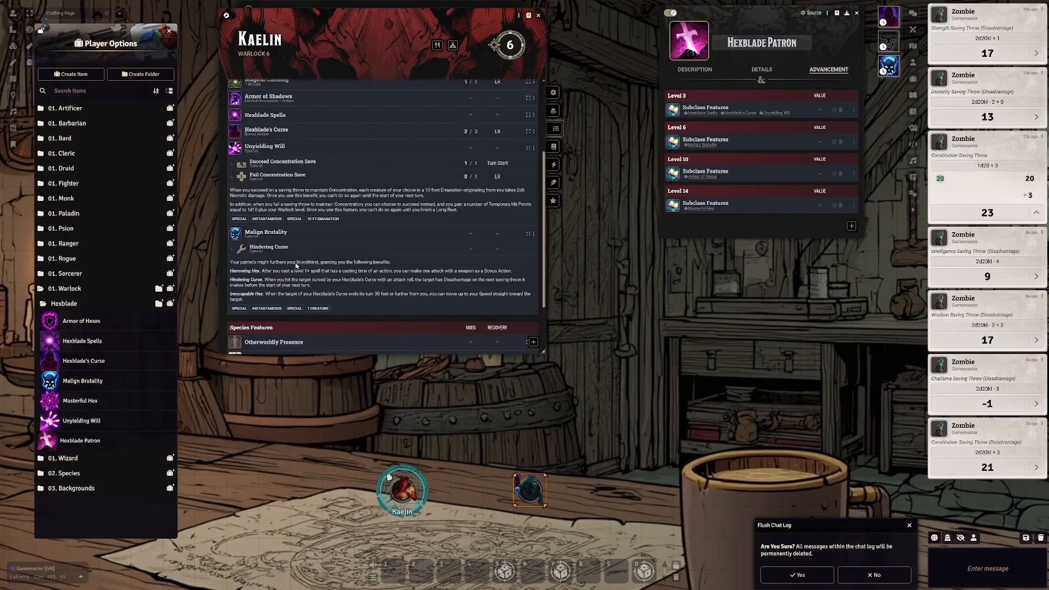
Step: Switch the Warlock's sheet to edit mode and advance to level 7 with average hit points, accepting Freedom of Movement and Staggering Smite
scroll(348, 194, up, 1)
scroll(355, 181, up, 5)
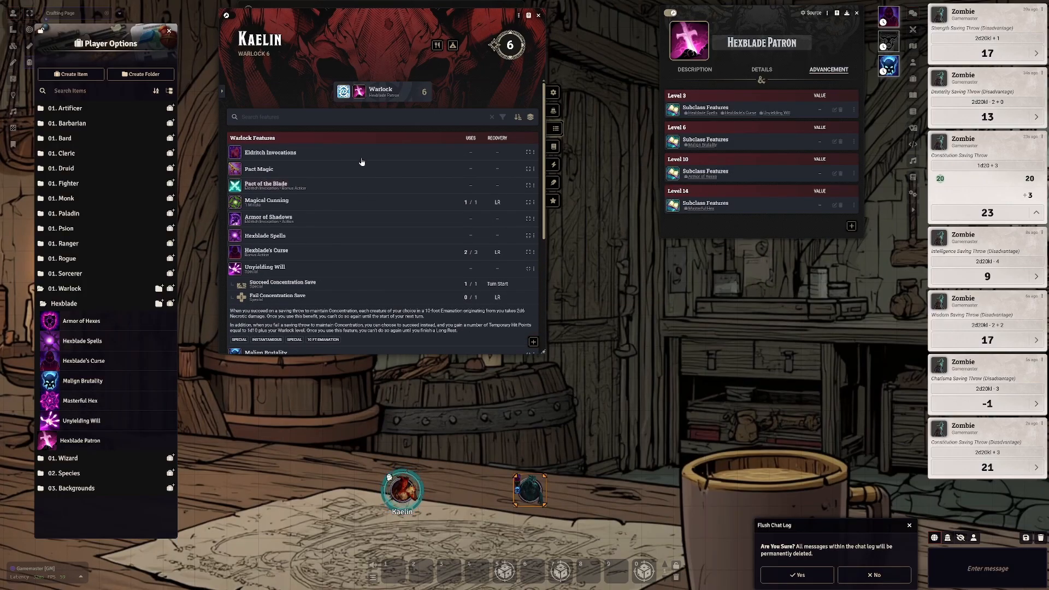
click(227, 16)
click(361, 92)
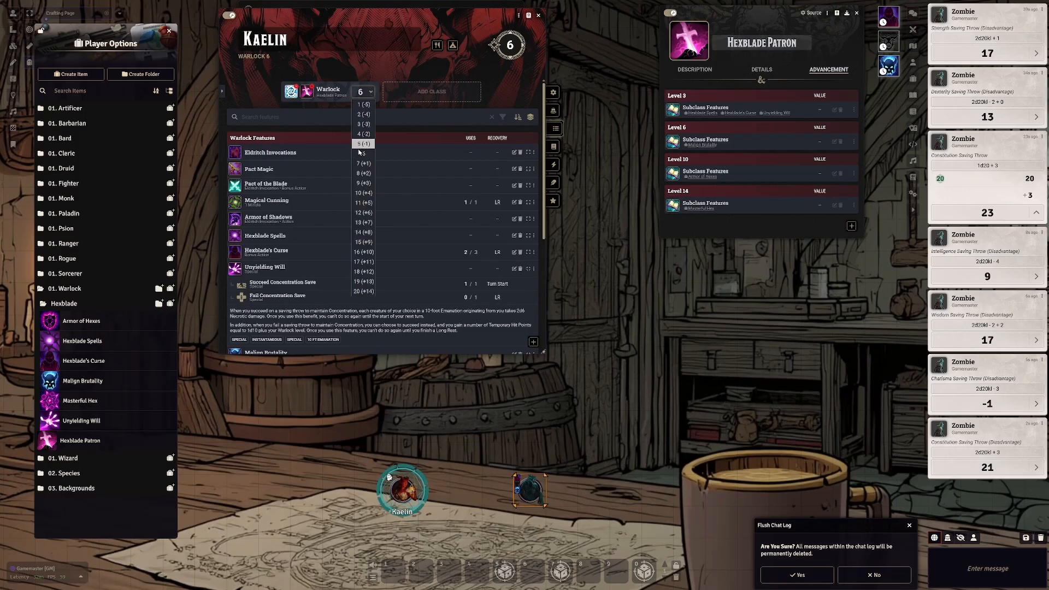
click(363, 163)
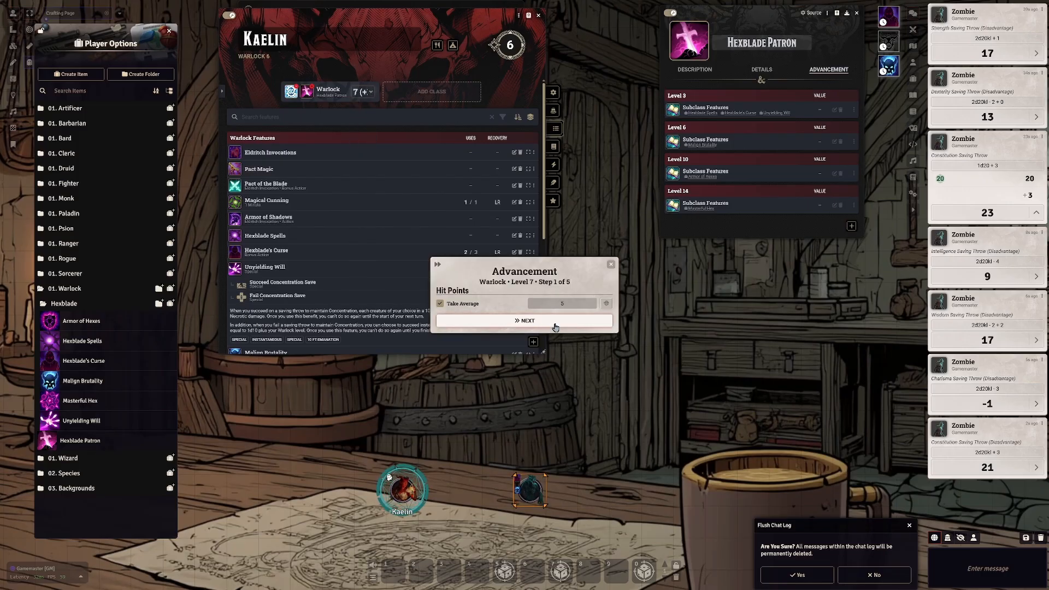
click(595, 583)
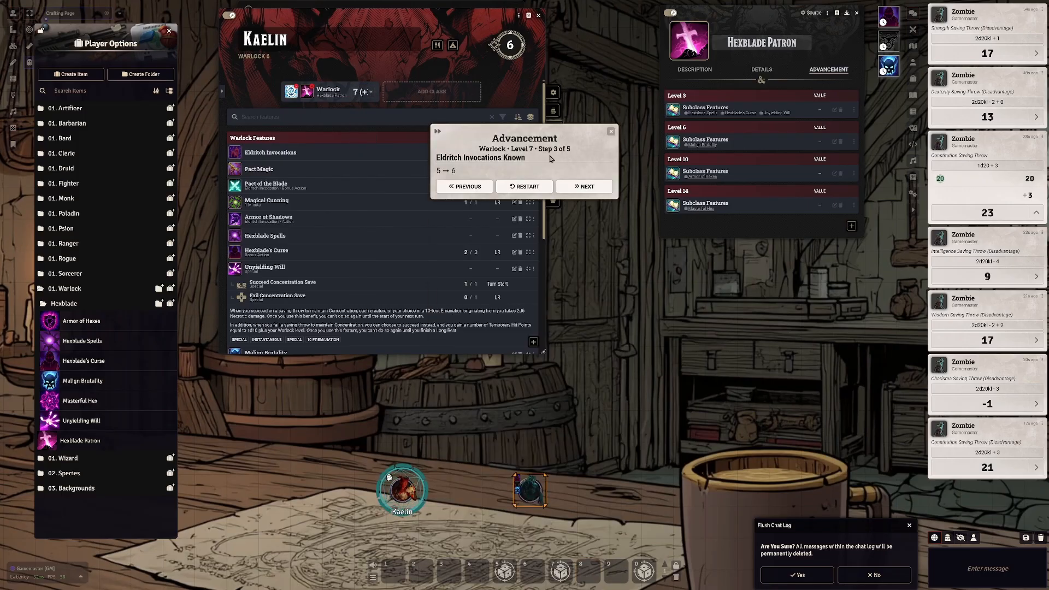
click(578, 186)
click(580, 186)
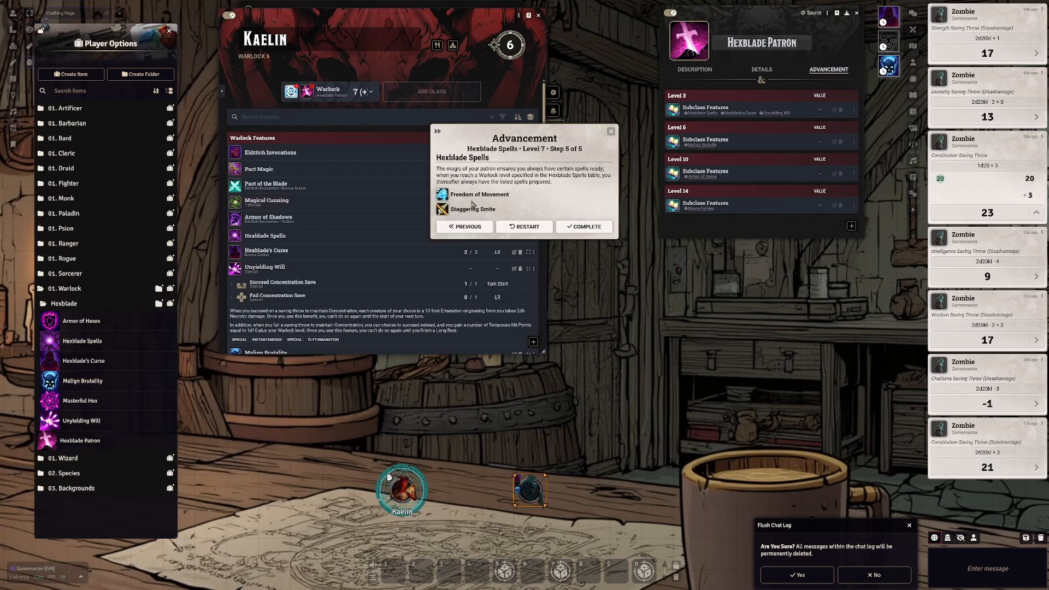
click(603, 231)
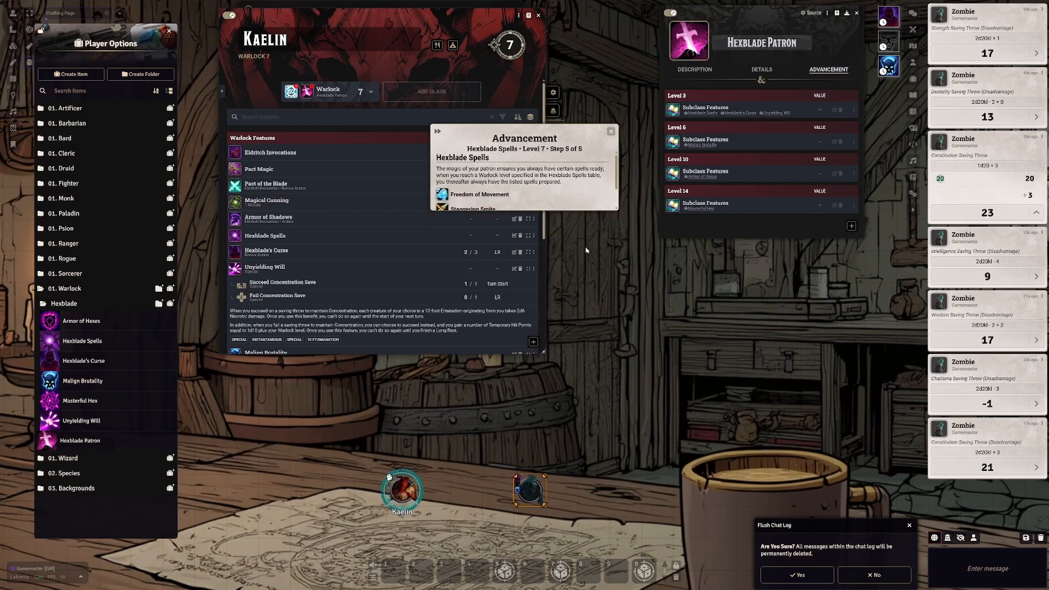
Step: Begin advancing the Warlock to level 9 with average hit points, putting both Ability Score Improvement points into Charisma
click(368, 96)
click(360, 187)
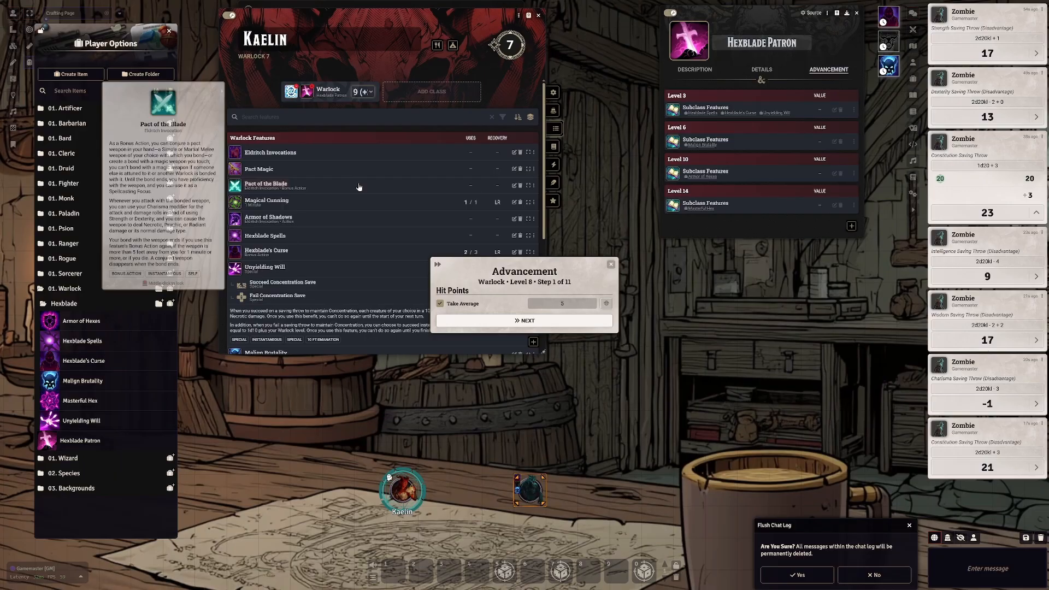
click(554, 323)
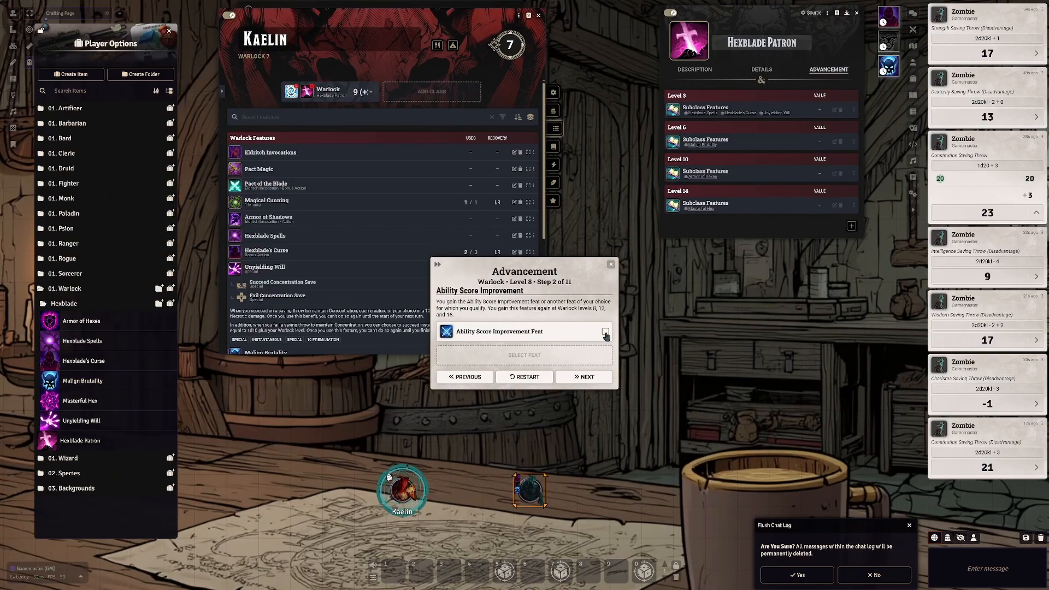
click(605, 333)
click(606, 414)
click(606, 414)
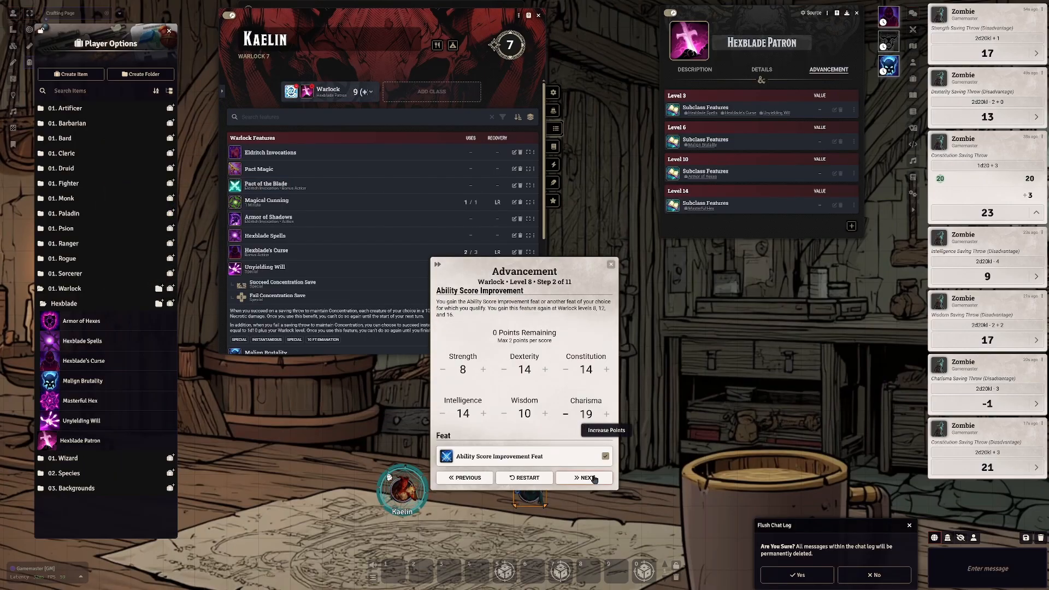
click(584, 478)
Step: Complete the level 9 advancement without choosing or replacing Eldritch Invocations, accepting Contact Patron, Animate Objects and Steel Wind Strike
click(581, 578)
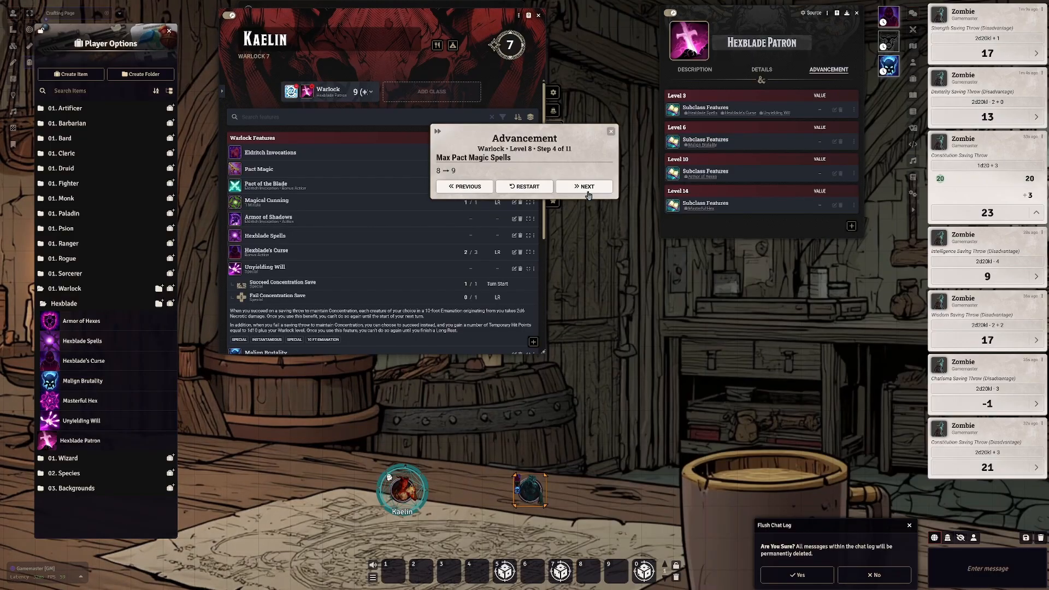
click(589, 188)
click(588, 189)
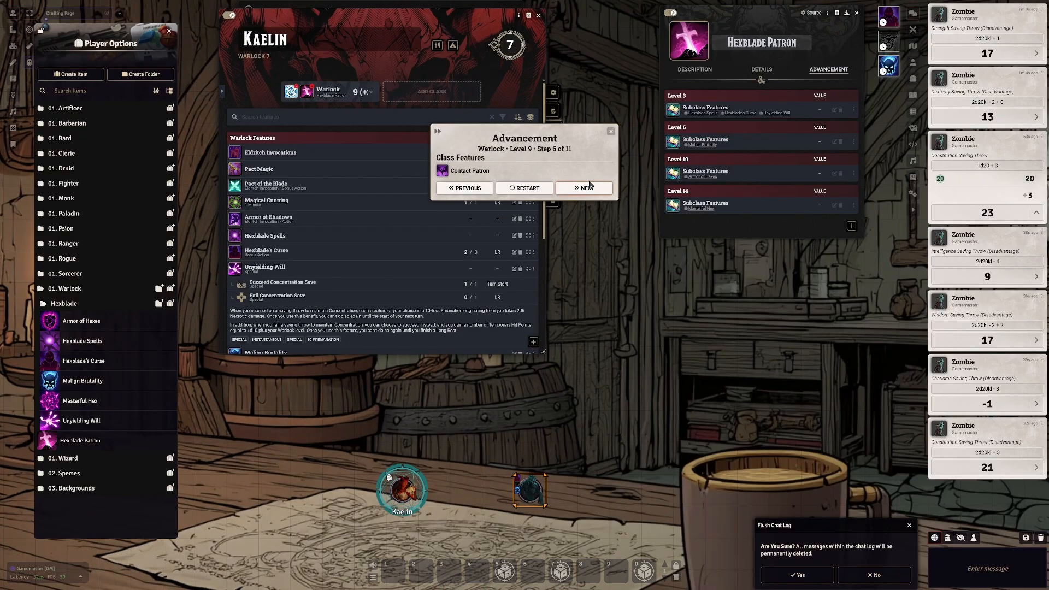
click(588, 189)
click(590, 209)
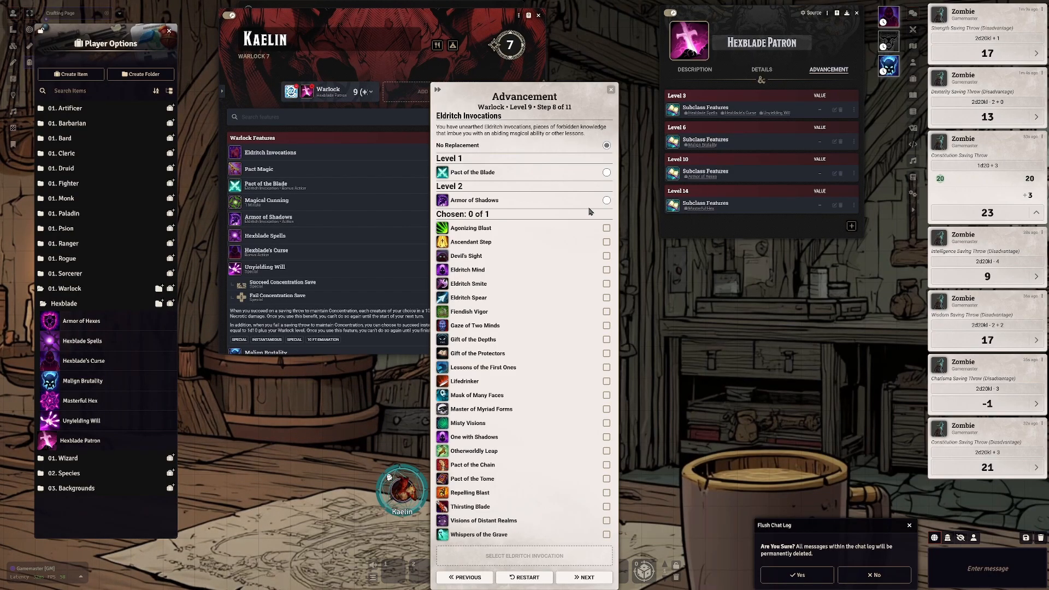
click(583, 578)
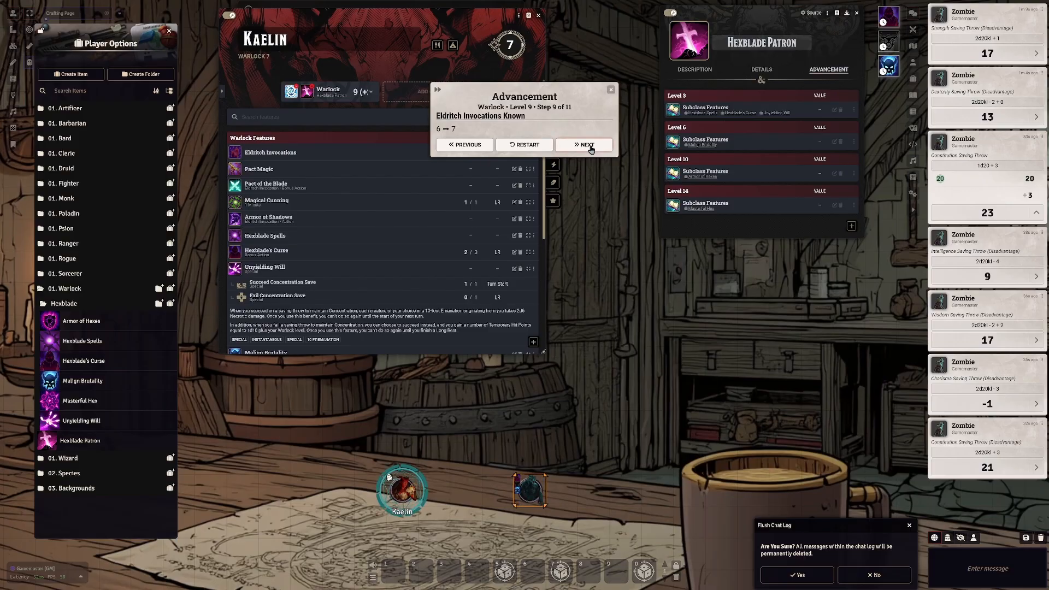
click(590, 147)
click(592, 146)
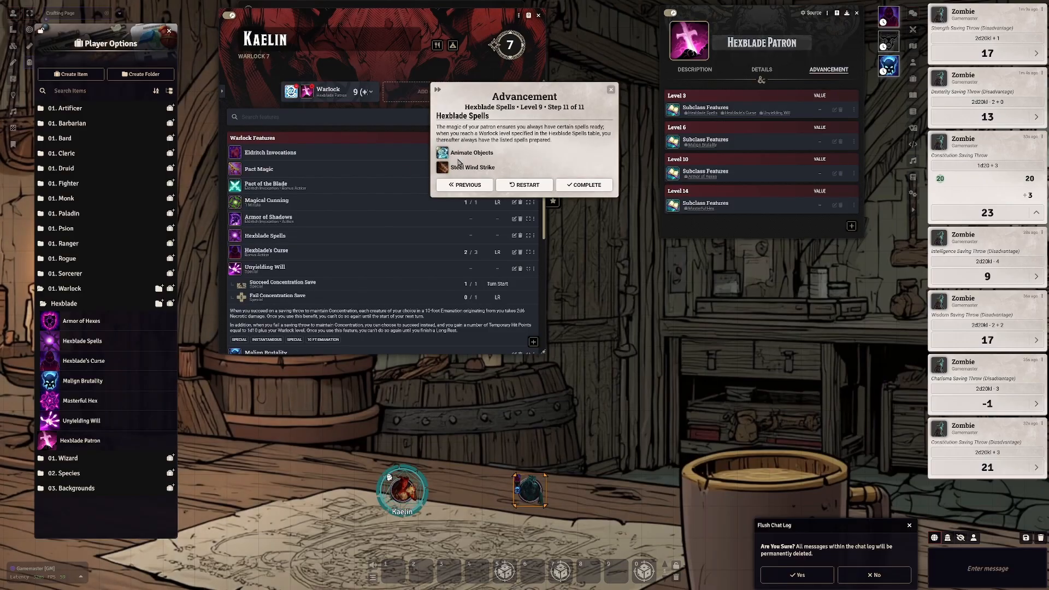
click(584, 185)
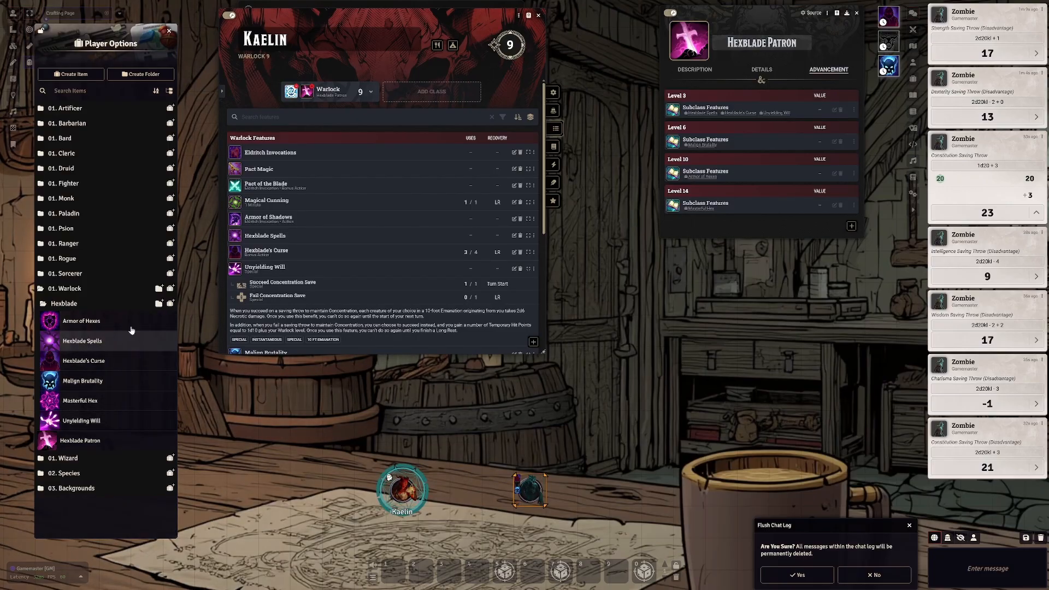
Step: Advance the Warlock to level 10 with average hit points and no invocation replacement, accepting Armor of Hexes
click(360, 93)
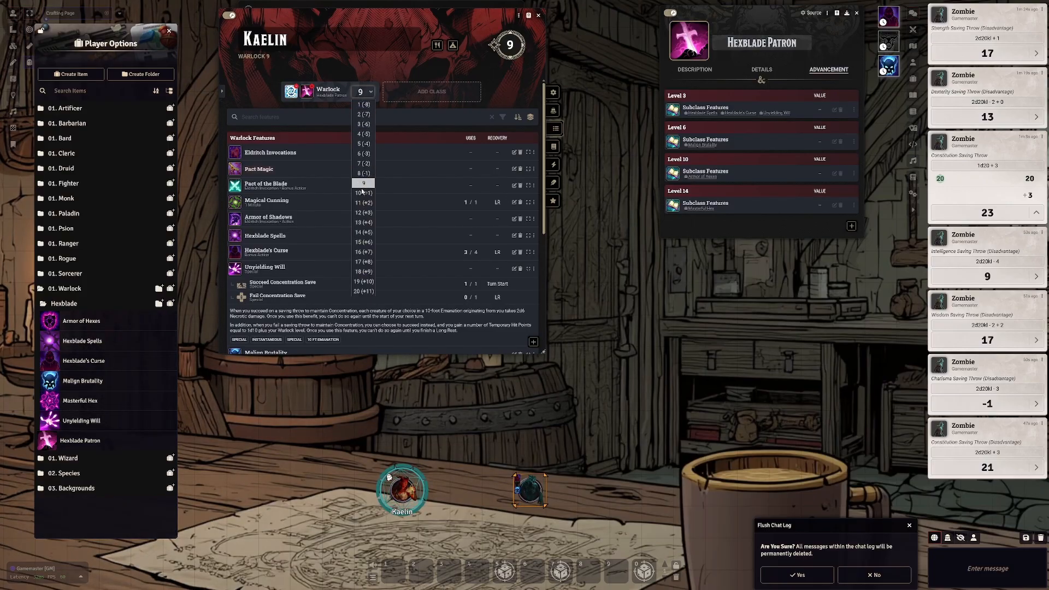
click(361, 192)
click(584, 322)
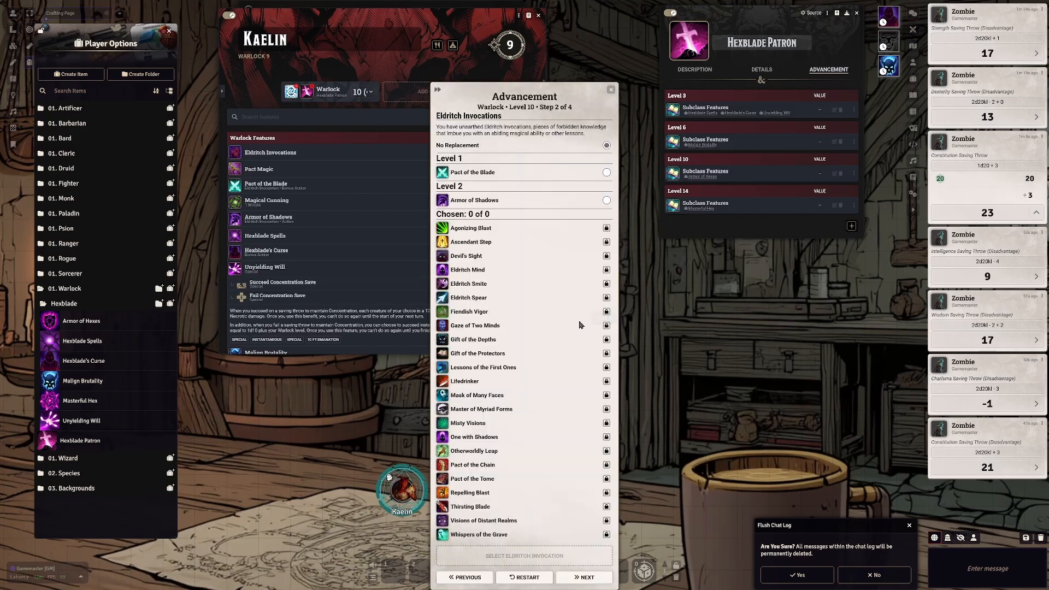
click(581, 582)
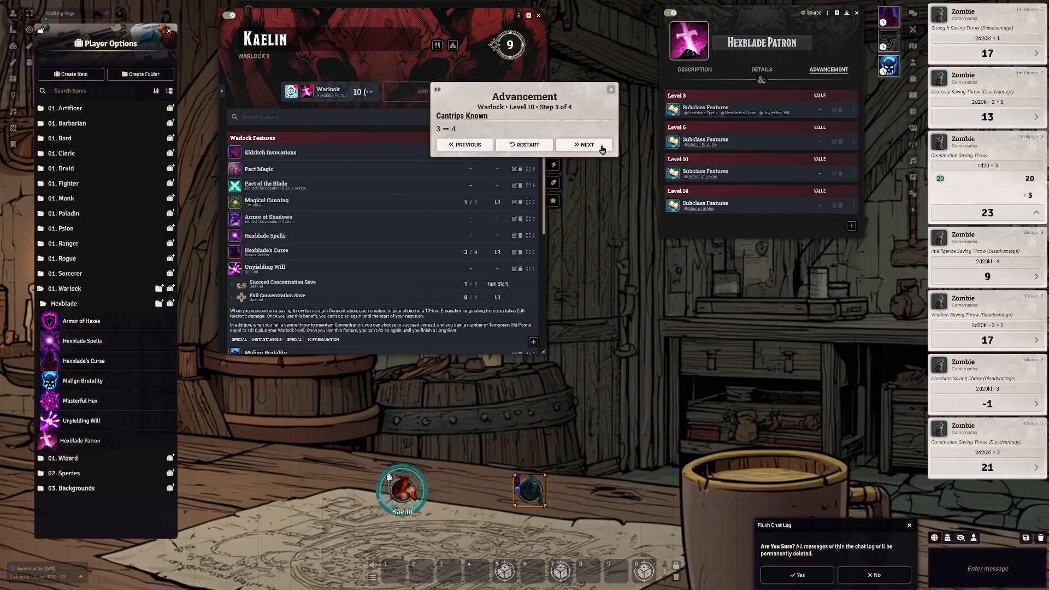
click(594, 146)
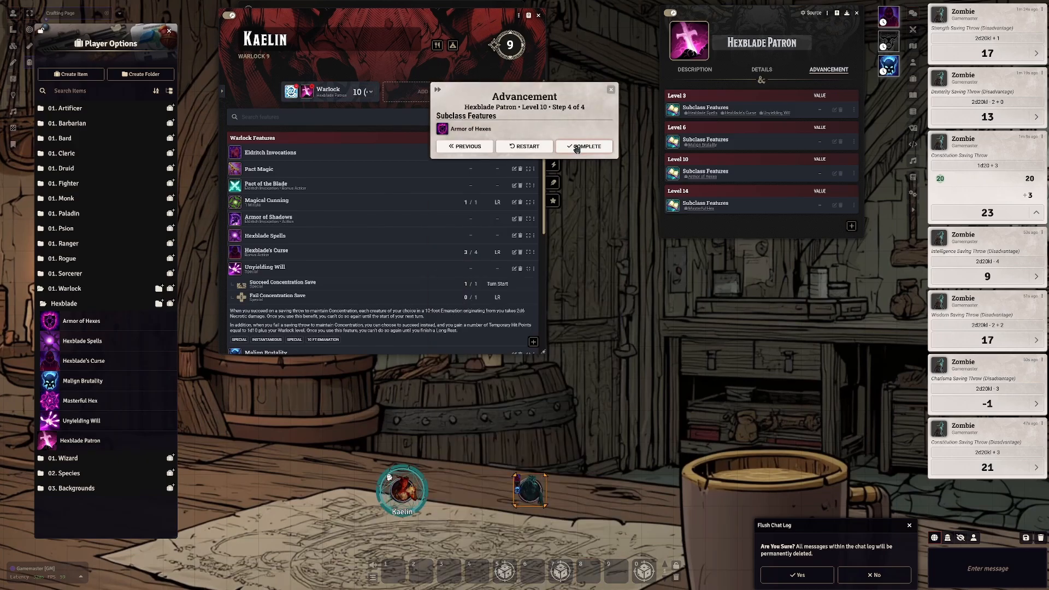
click(576, 147)
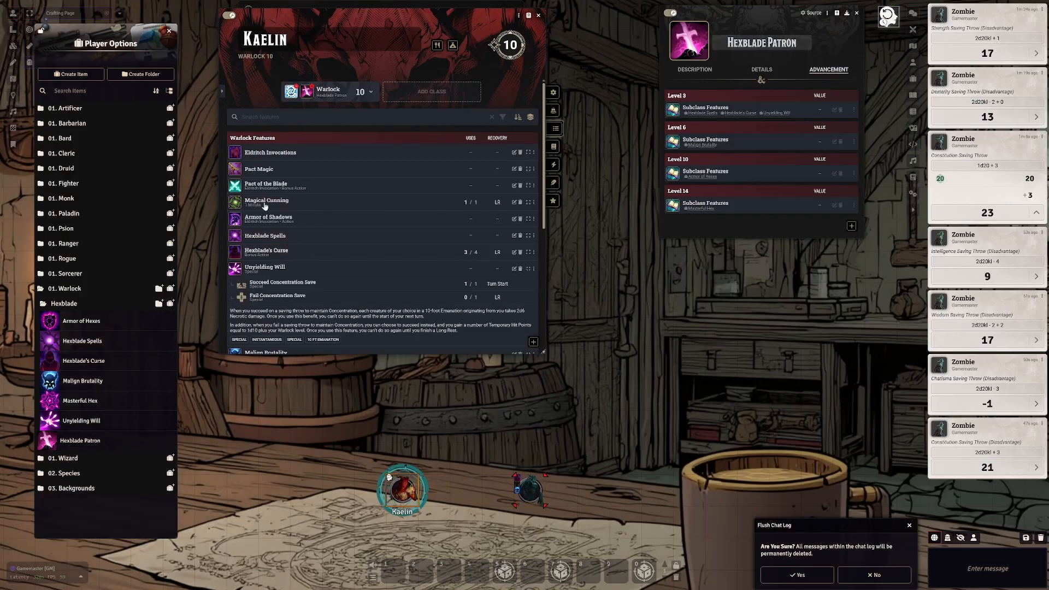
Step: Use the new Armor of Hexes feature, review its description, and close its window and healing roll without rolling
scroll(266, 206, down, 3)
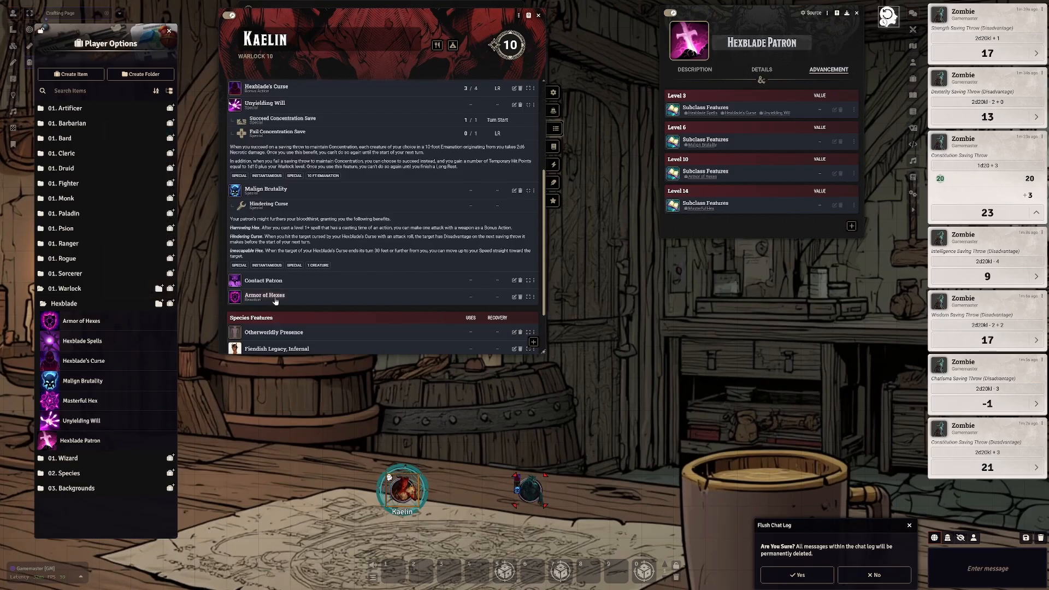
click(275, 300)
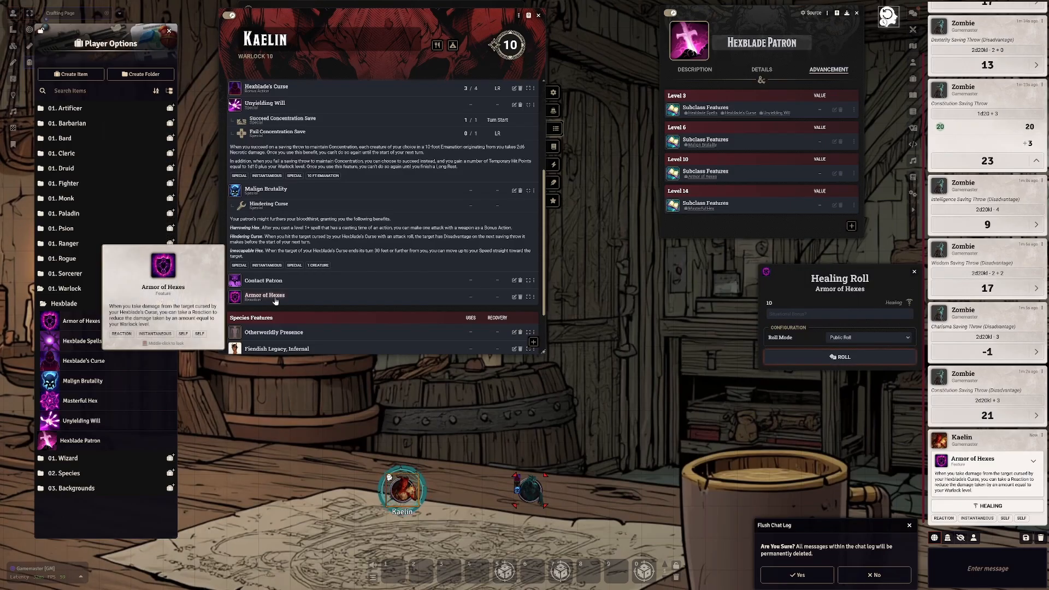
click(514, 296)
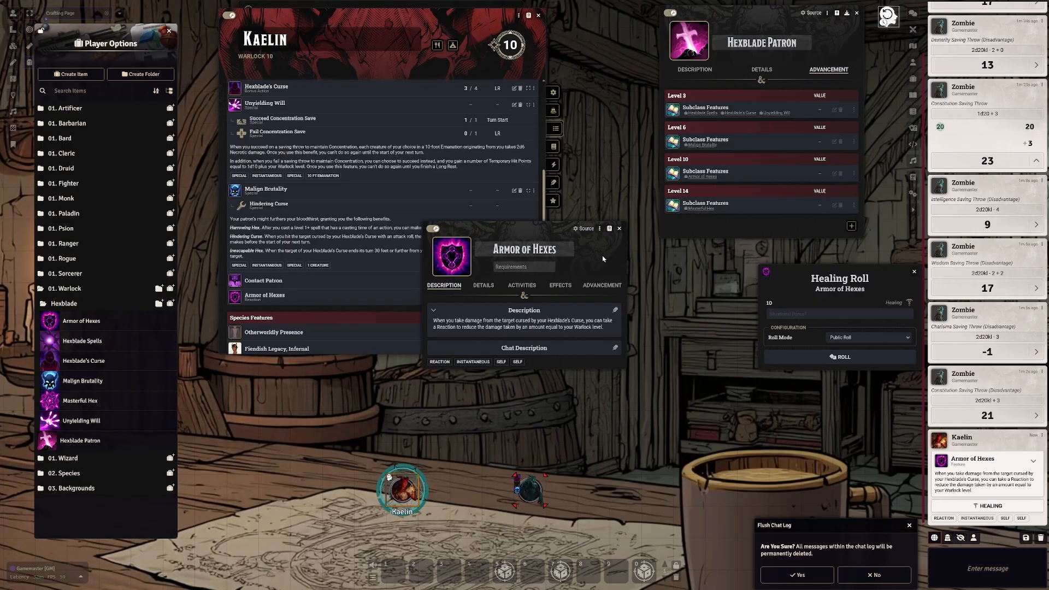
click(620, 229)
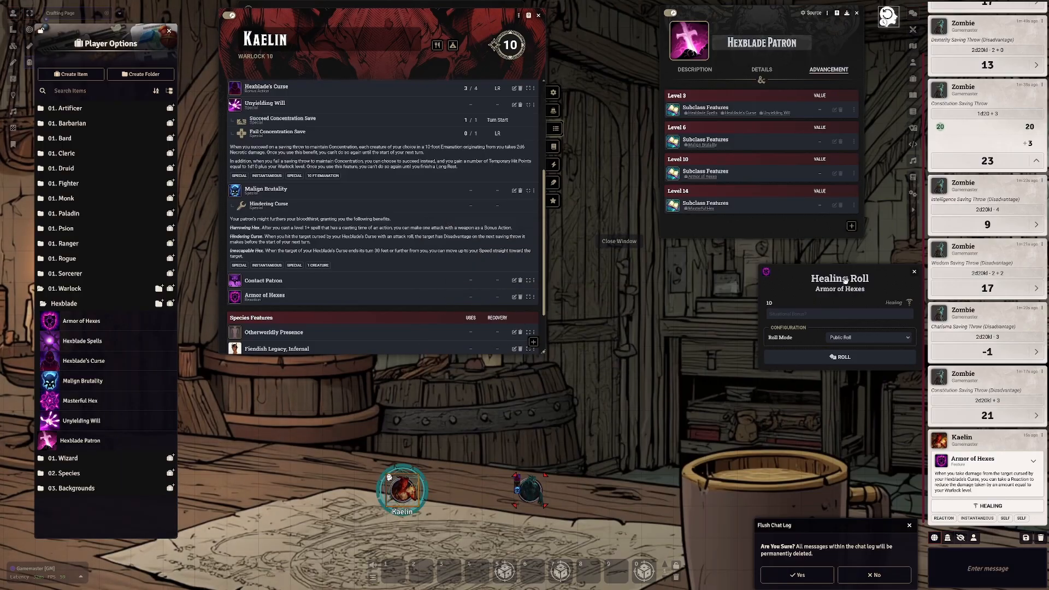
click(913, 275)
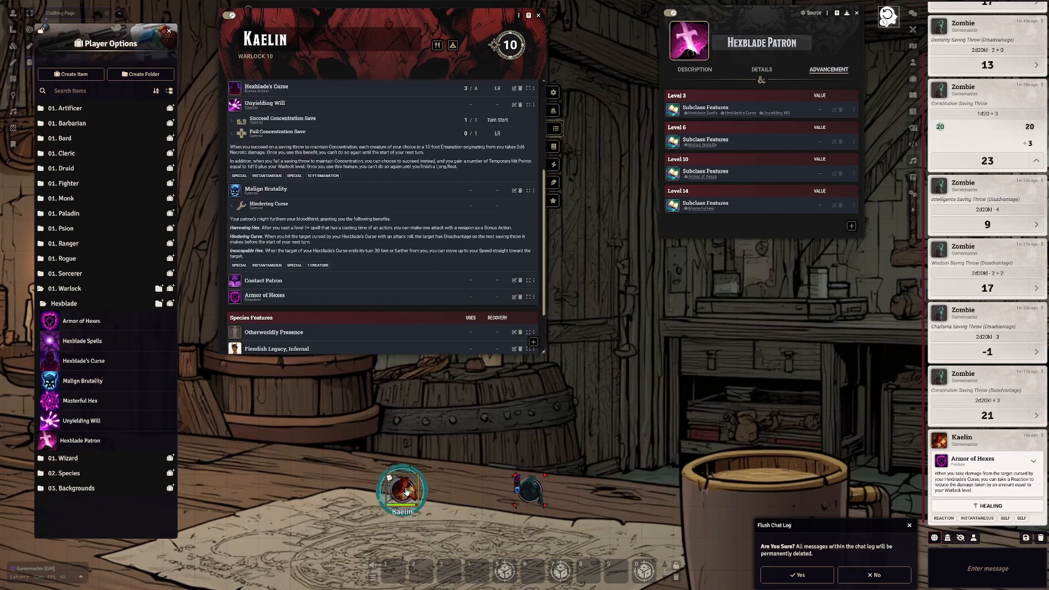
Step: Move the Warlock's token 10 ft towards the Zombie, select the Zombie and reselect the Warlock
drag(406, 491, 459, 483)
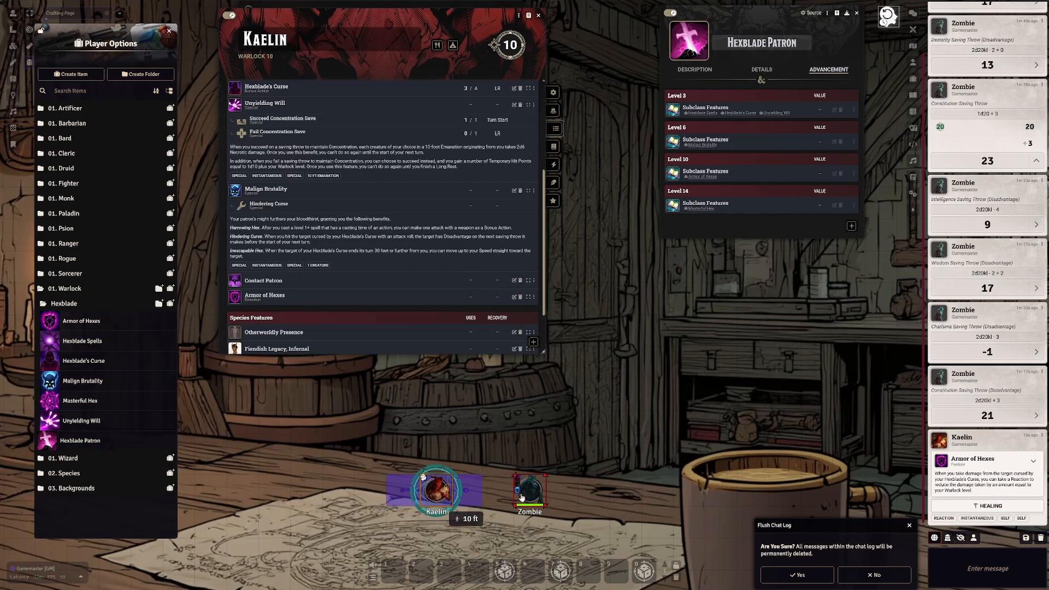
click(530, 493)
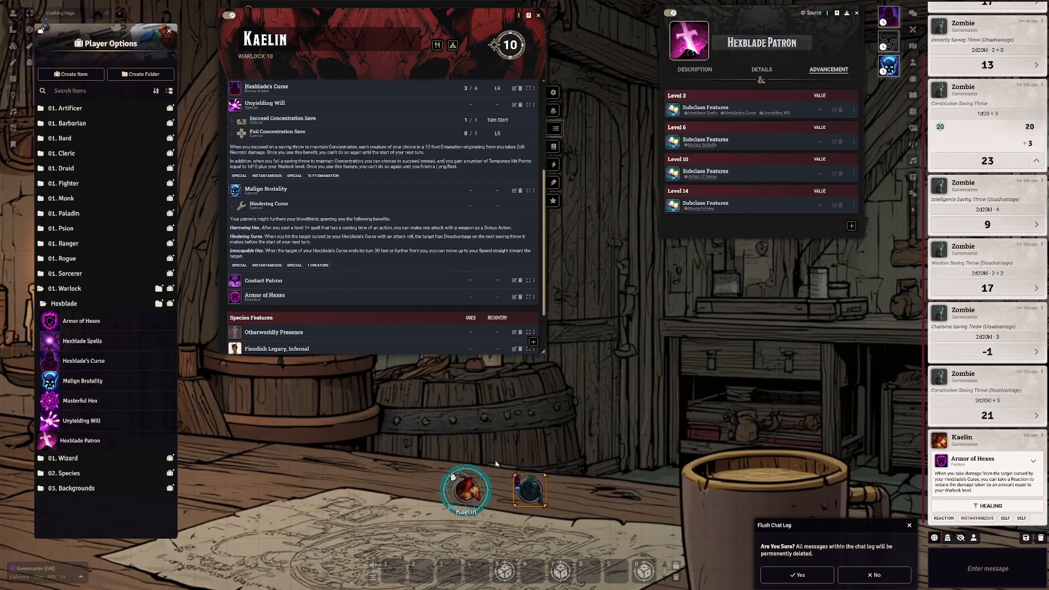
click(474, 490)
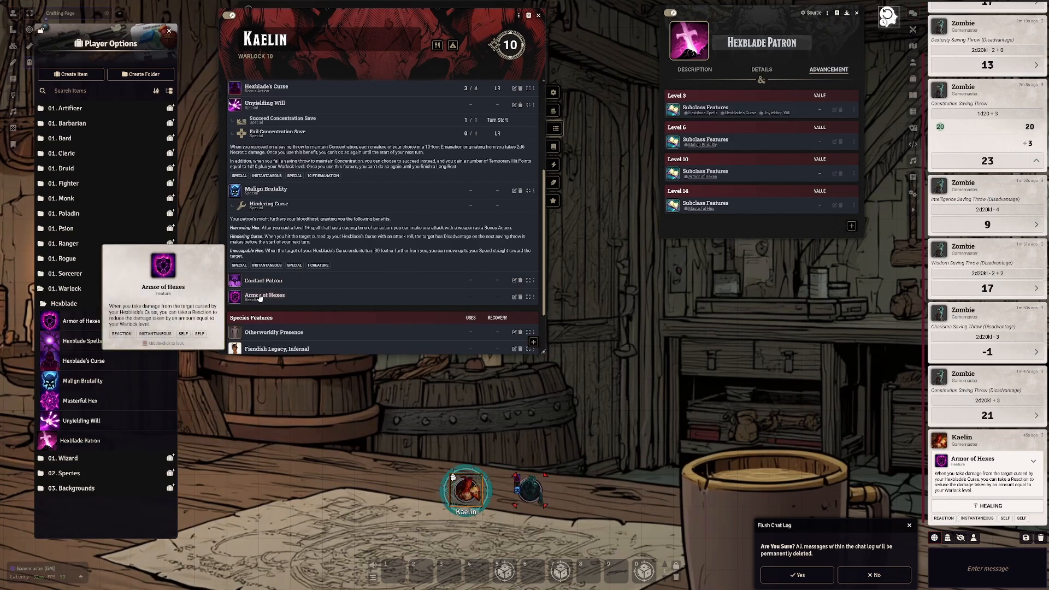
Step: Use Armor of Hexes again, dismiss its healing roll and reopen the feature's description
click(235, 297)
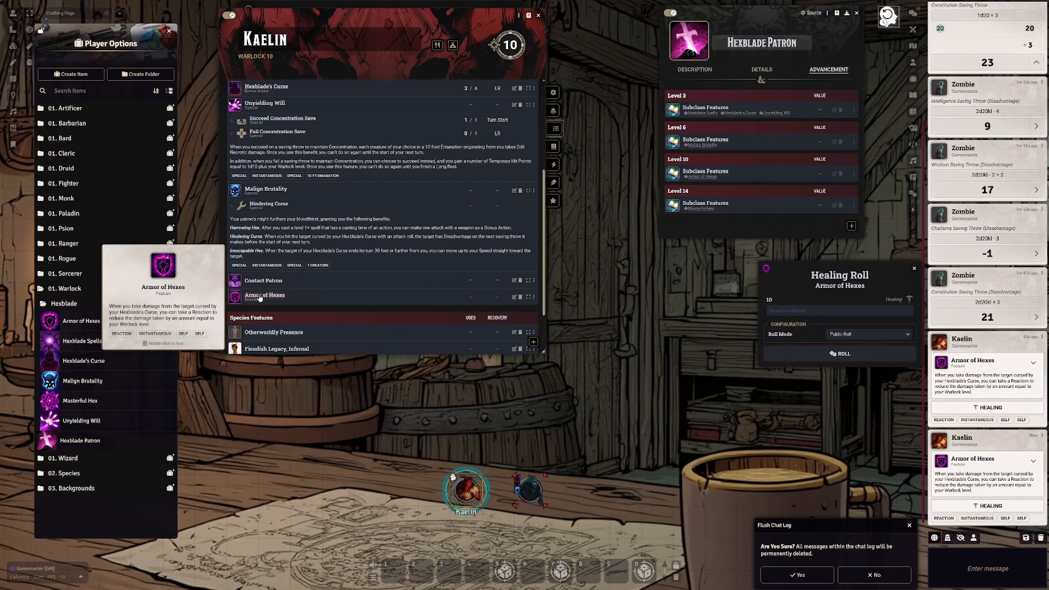
click(914, 268)
click(514, 298)
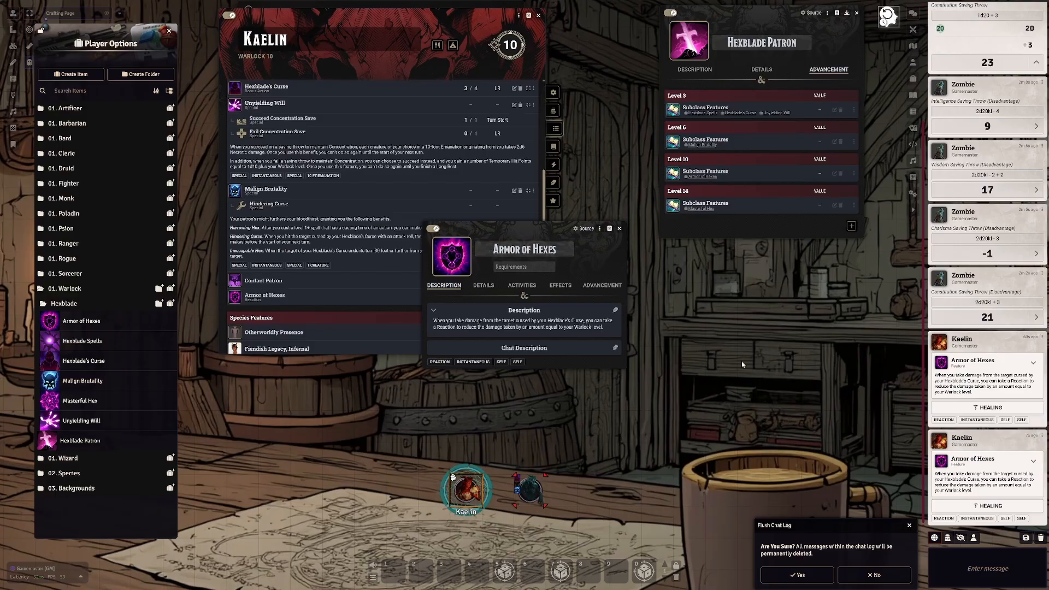
Step: Roll normal Slam damage from the Zombie's sheet, and close the Zombie and Armor of Hexes windows
double_click(541, 494)
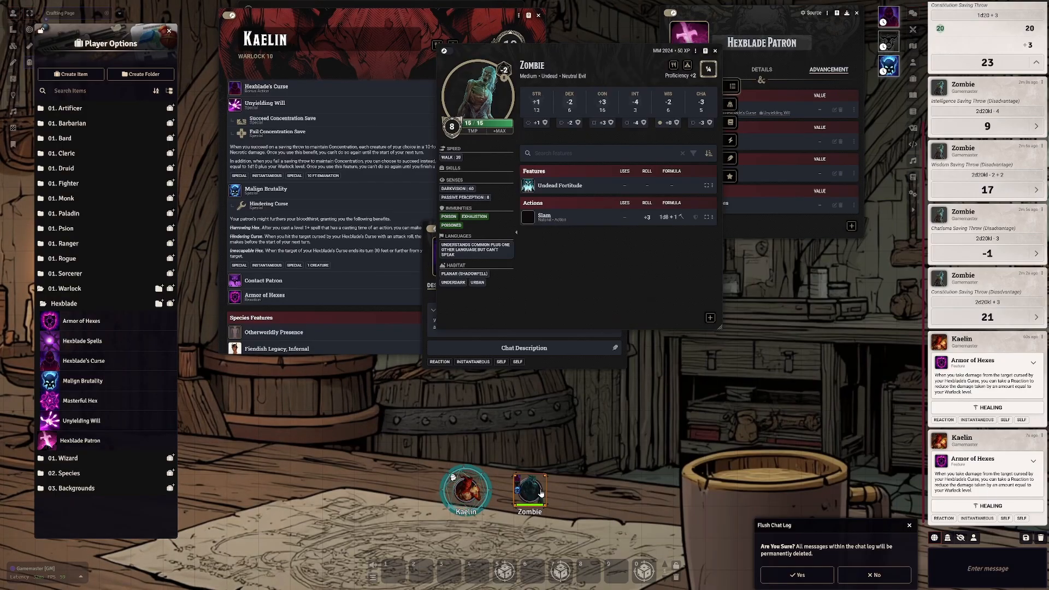
click(705, 221)
click(617, 247)
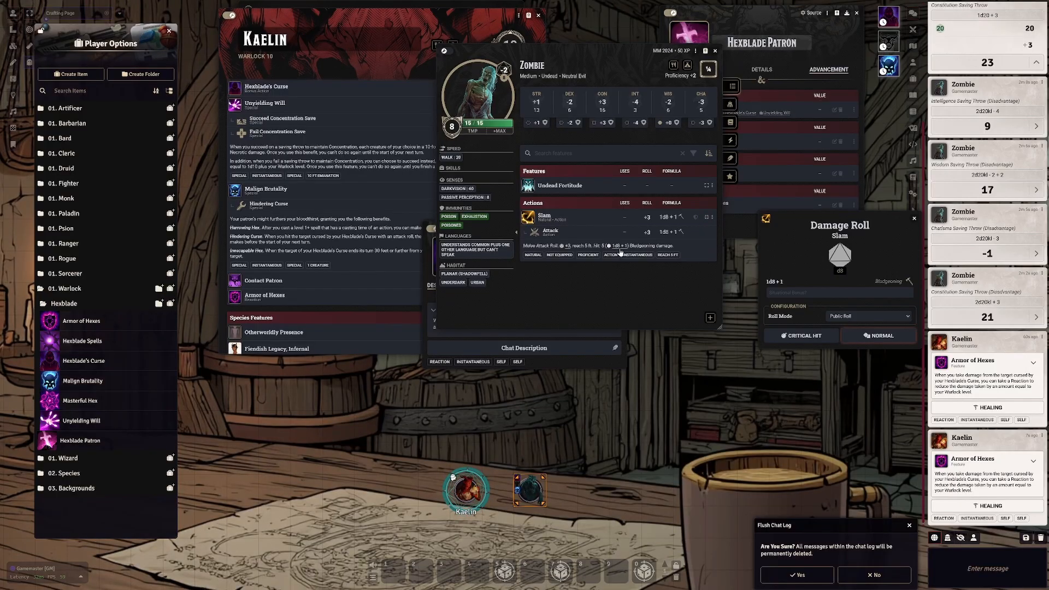
click(867, 335)
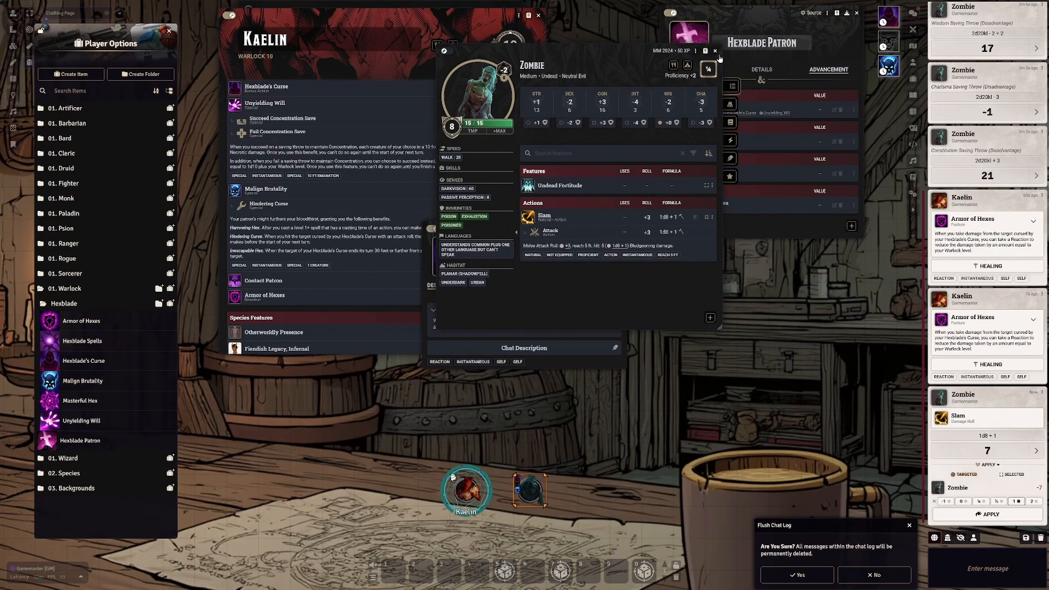
click(715, 51)
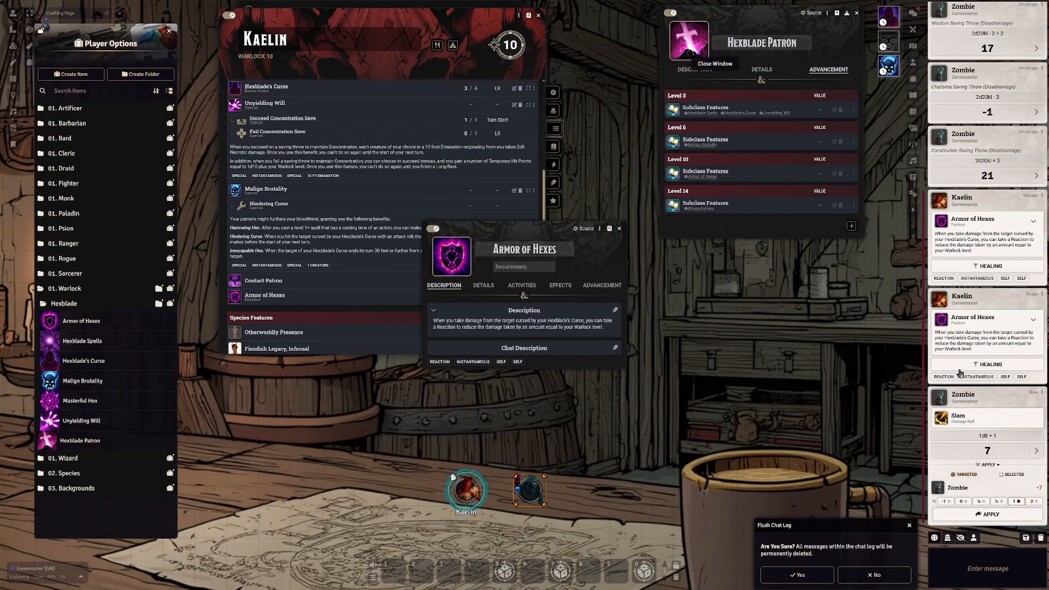
click(620, 229)
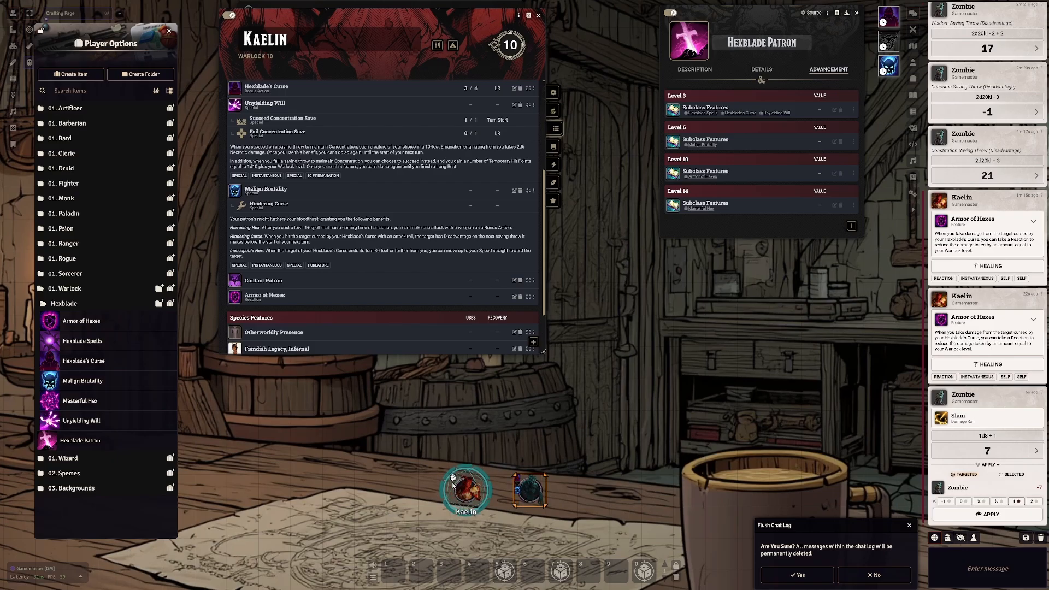
Step: Select the Warlock, make a public Armor of Hexes healing roll, and expand the feature's details on the sheet
click(469, 488)
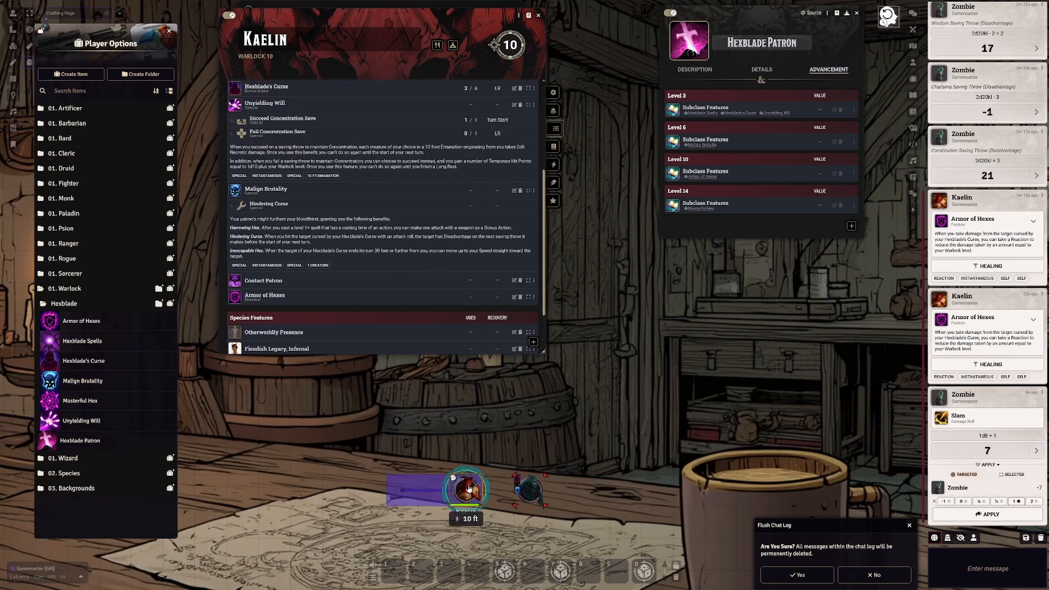
click(235, 297)
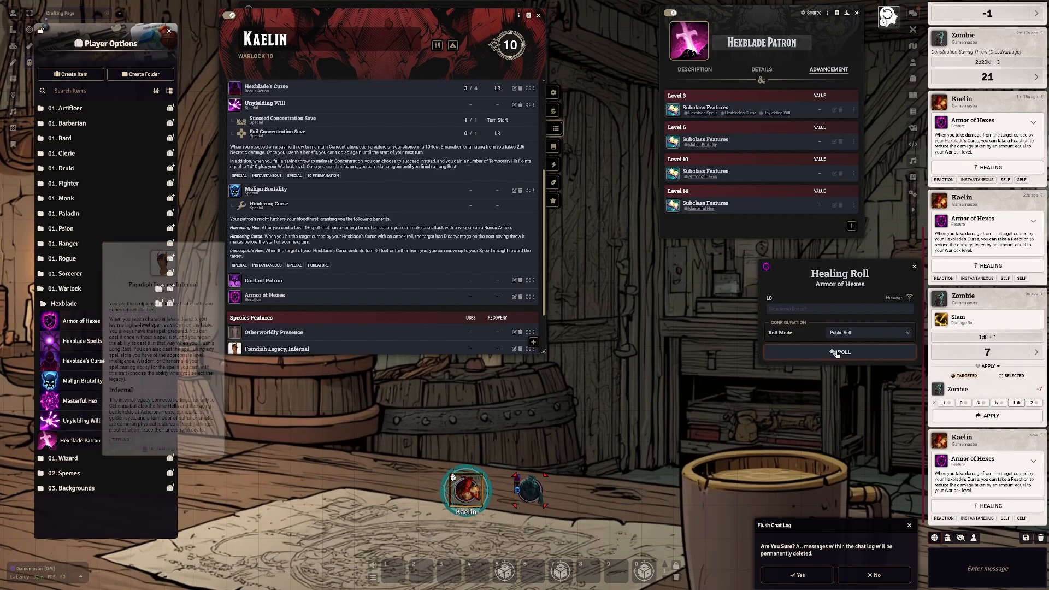
click(836, 353)
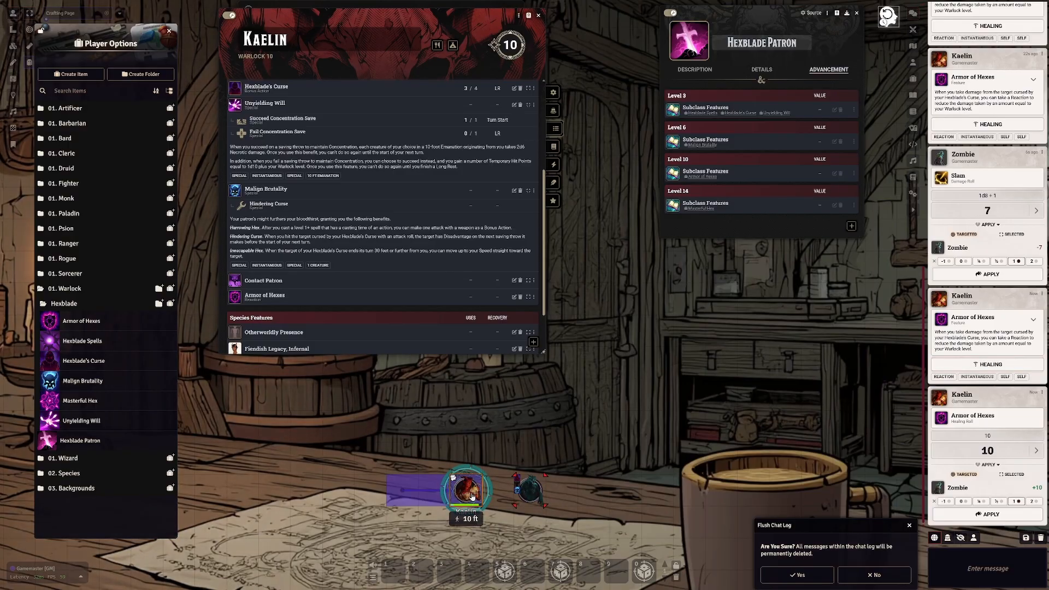
click(528, 300)
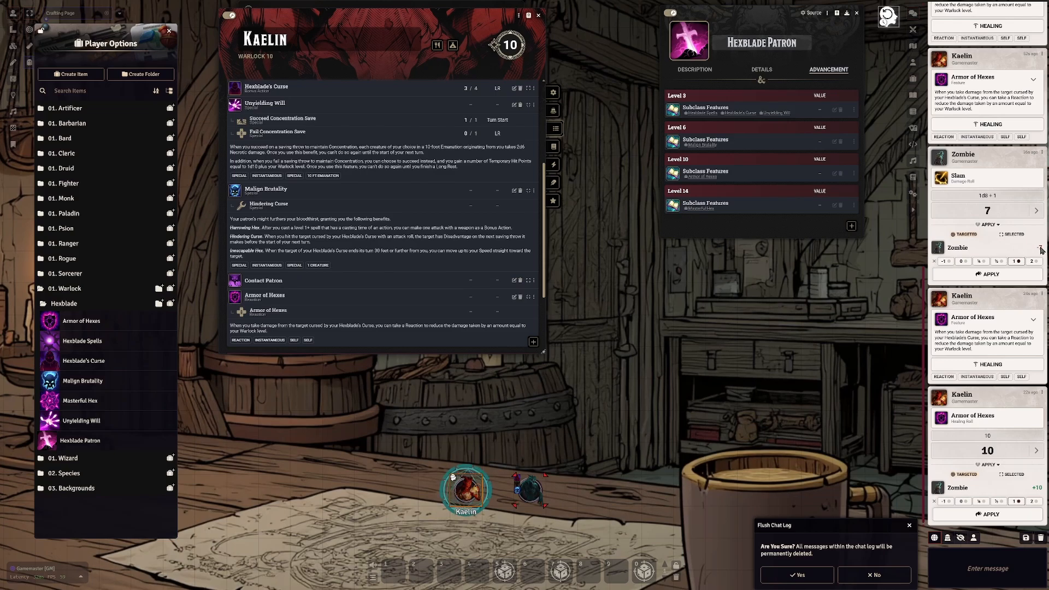
Step: Set the Warlock token's hit points to 82, and subtract 19 hit points from them
right_click(466, 490)
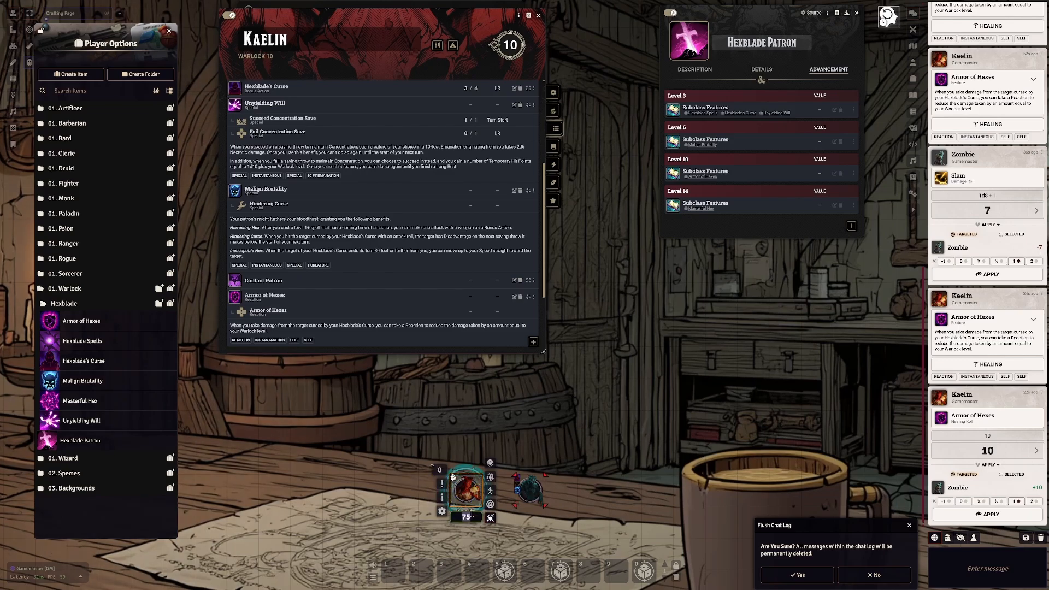
text(82)
key(Return)
click(474, 515)
text(-1)
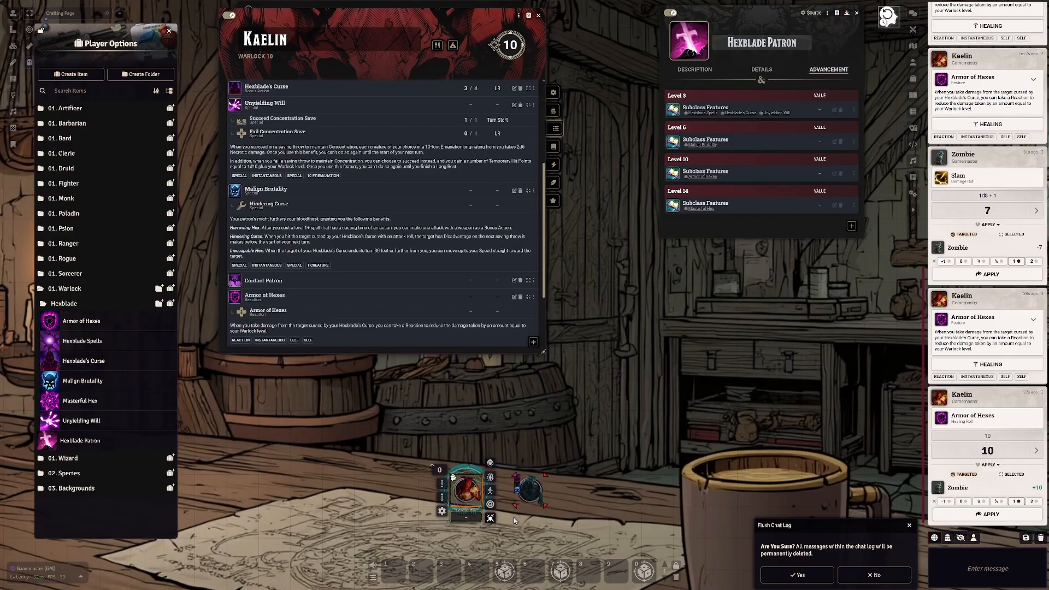
text(9)
key(Return)
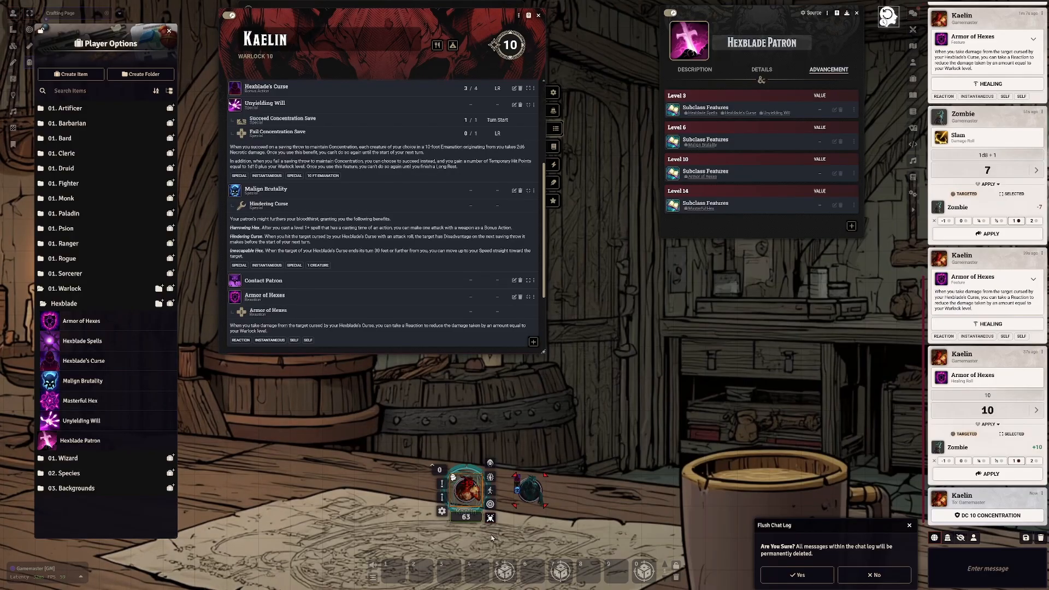
Step: Toggle the target options of the Armor of Hexes healing roll, and permanently flush the chat log
click(1004, 479)
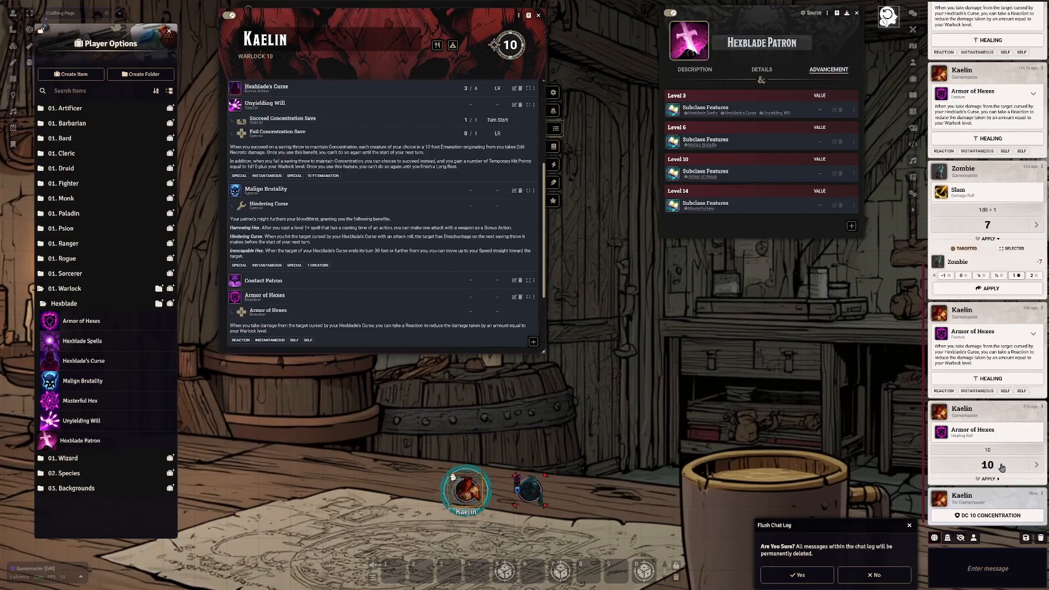
click(989, 478)
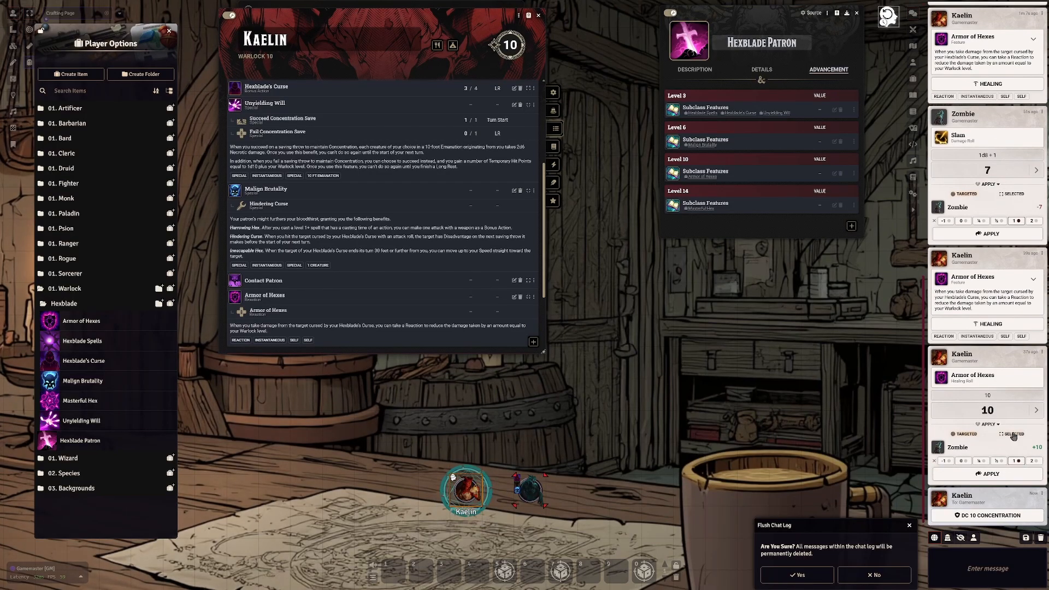
click(1006, 475)
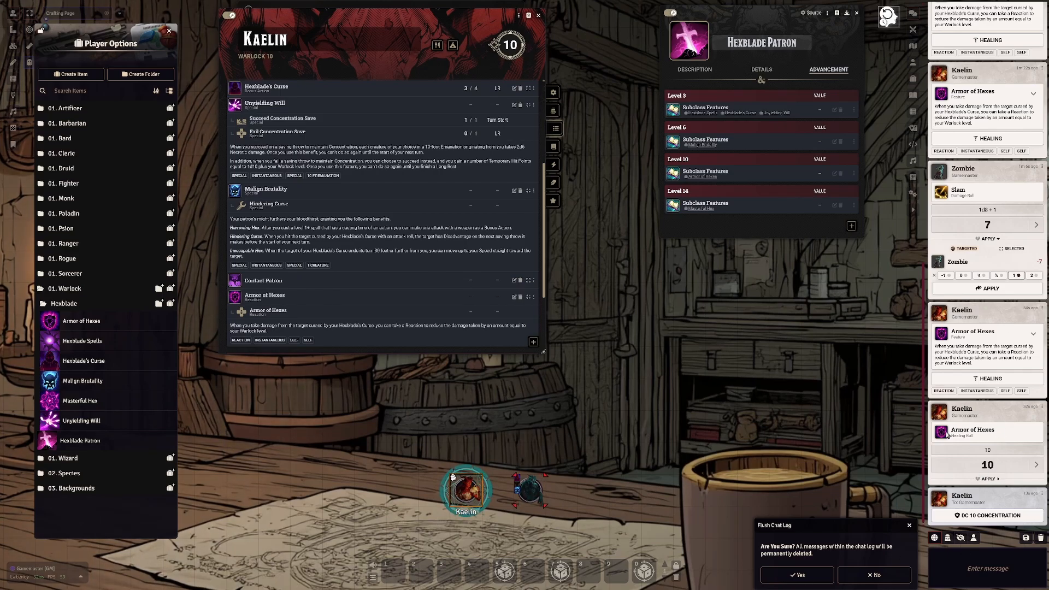
click(797, 575)
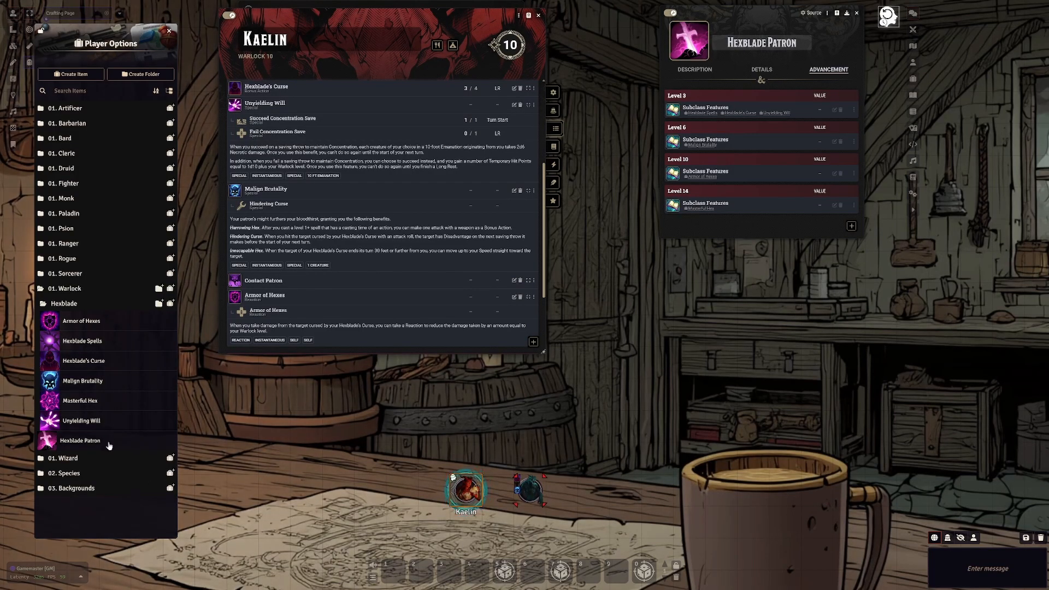
Step: Start levelling the Warlock up to 14, accepting average hit points and no Eldritch Invocation replacement for level 11
scroll(363, 159, up, 5)
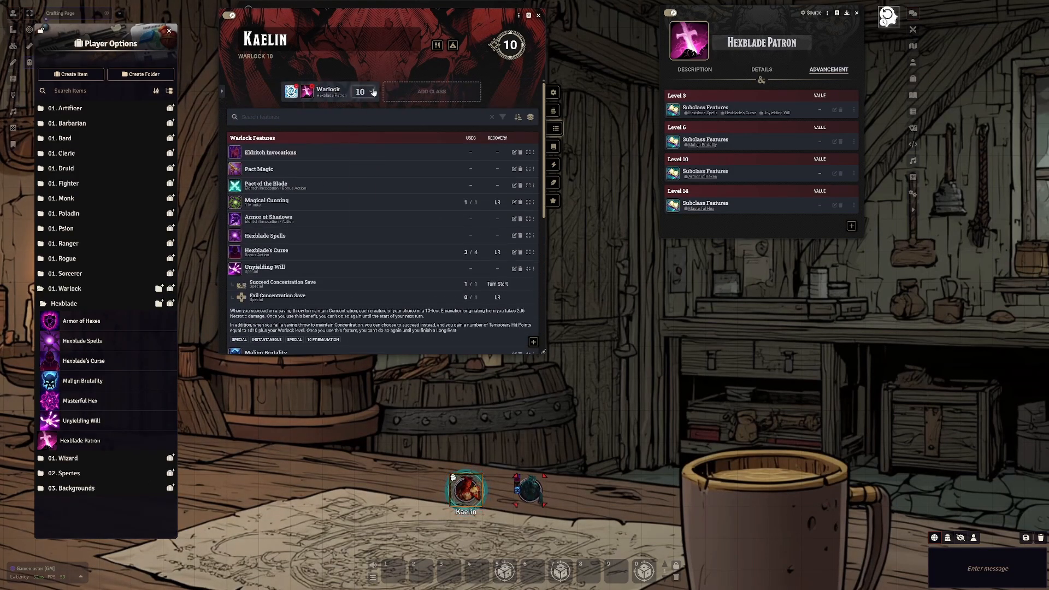
click(373, 92)
click(366, 236)
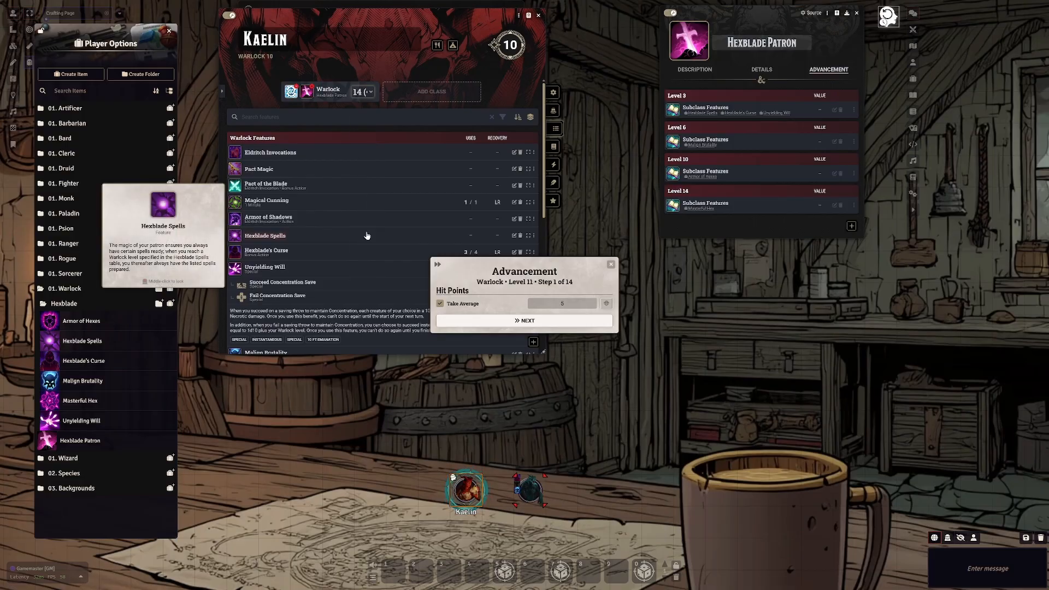
click(577, 321)
click(587, 320)
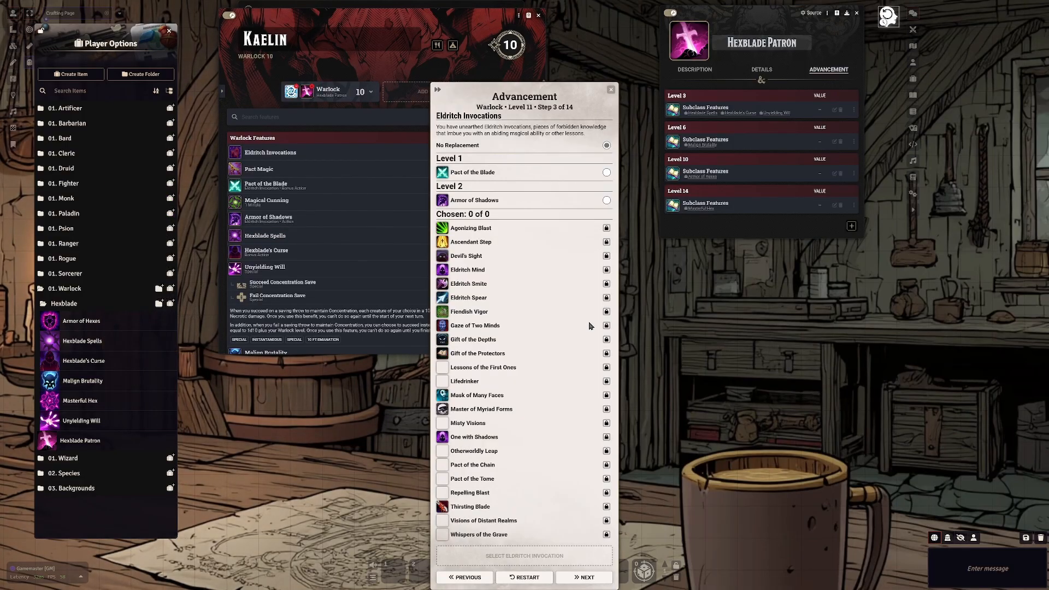
click(583, 577)
click(580, 147)
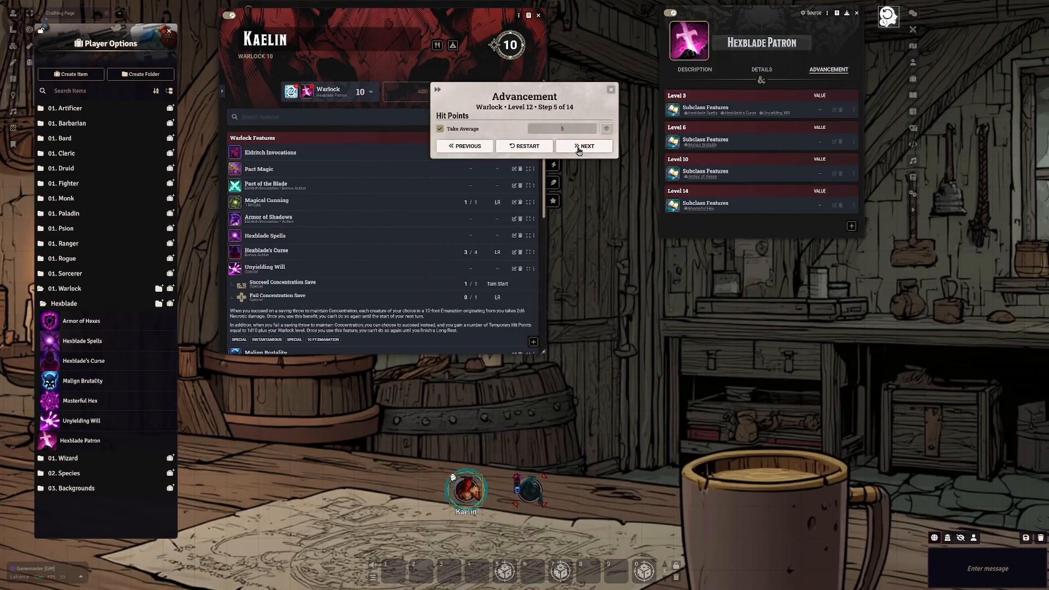
Step: Accept average hit points for level 12 and take the Ability Score Improvement feat, adding one point each to Charisma and Wisdom
click(581, 146)
click(606, 157)
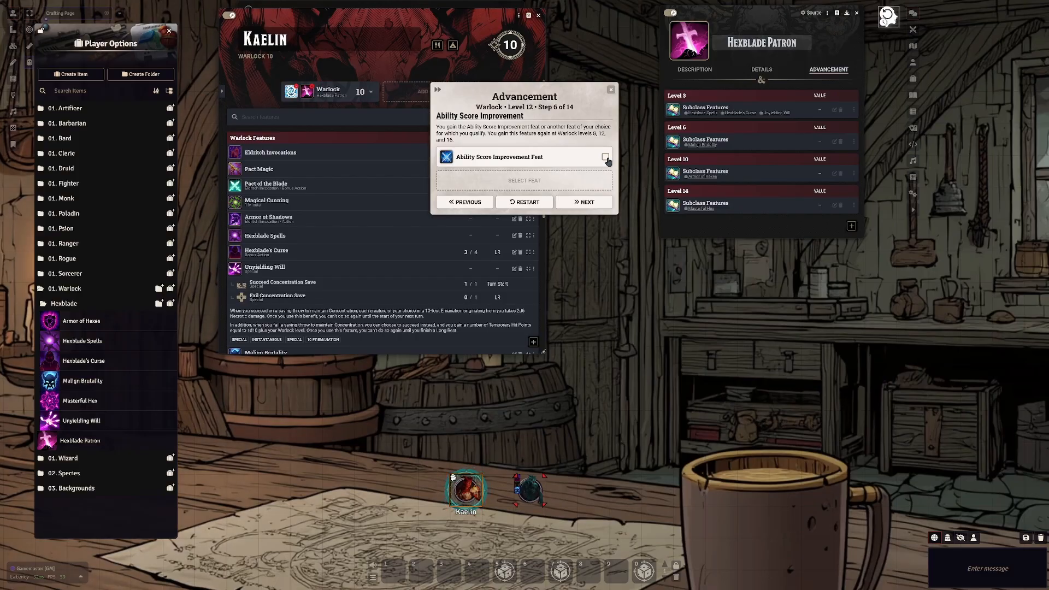
click(606, 239)
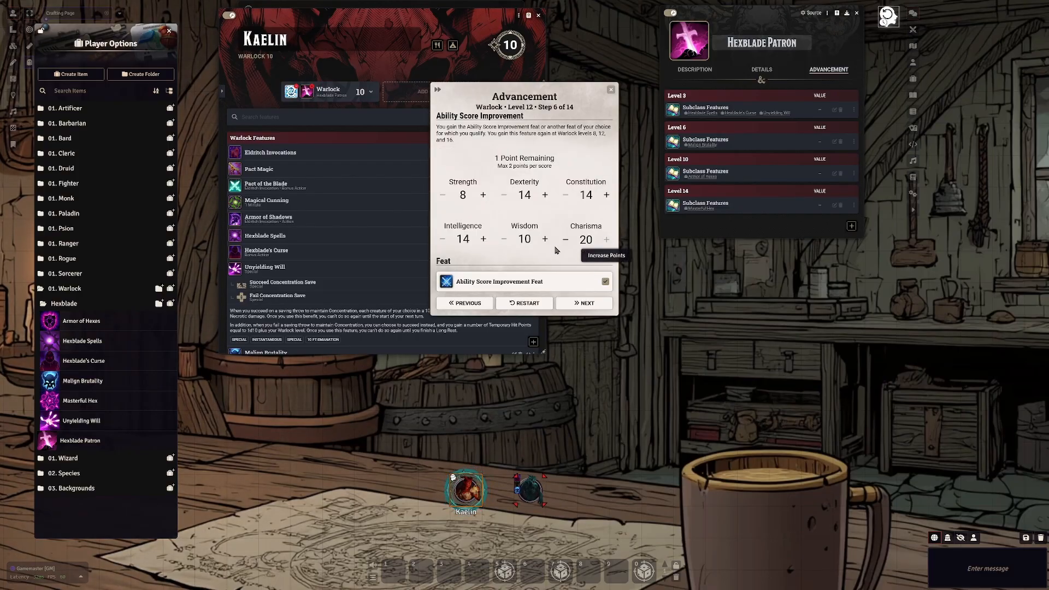
click(544, 240)
click(574, 303)
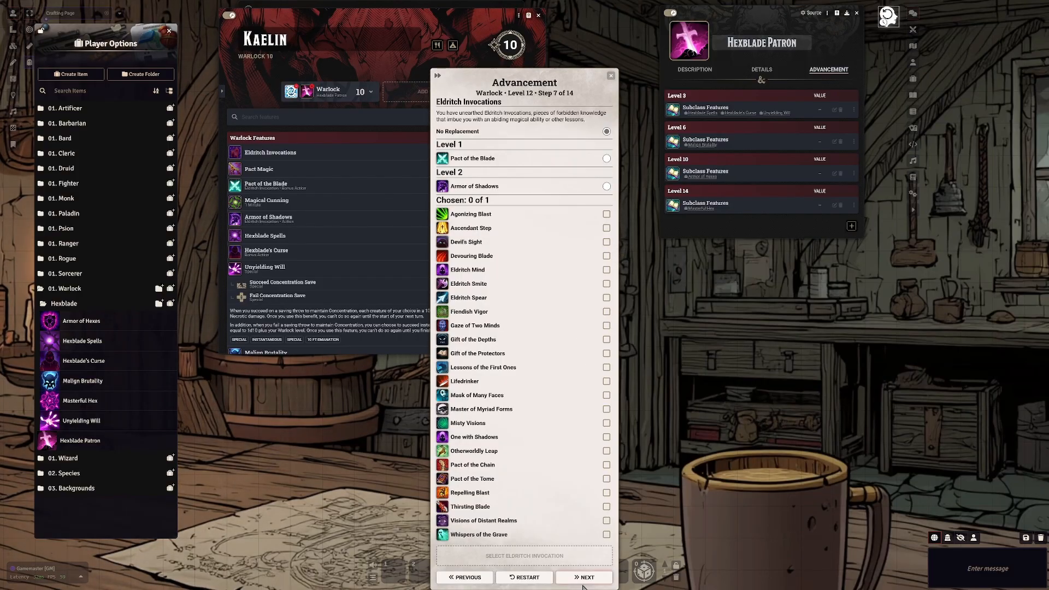
Step: Complete the remaining advancement up to level 14 with average hit points, without choosing or replacing any Eldritch Invocations
click(583, 581)
click(582, 139)
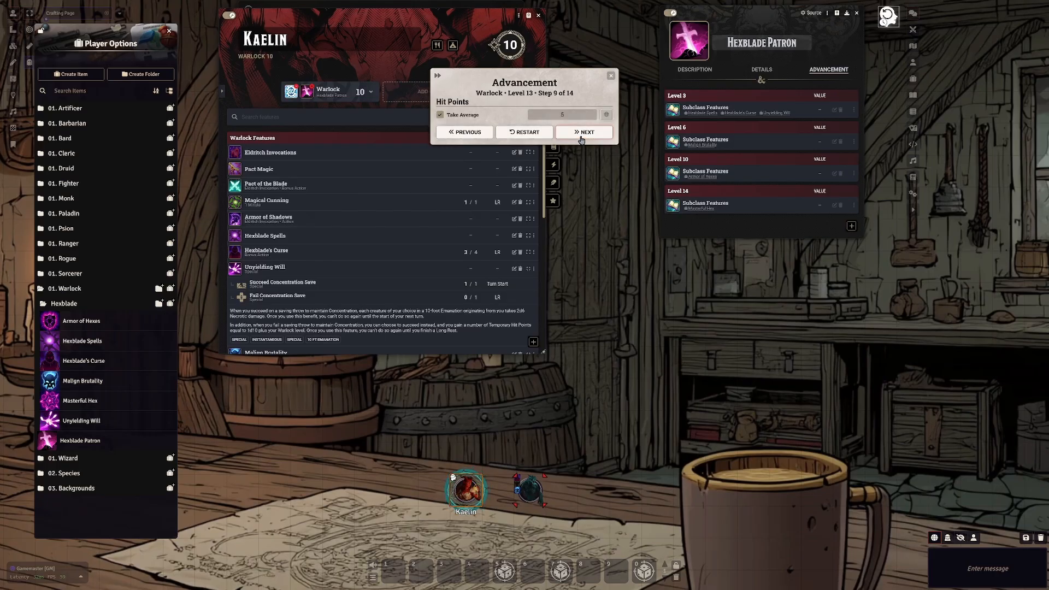
click(582, 133)
click(574, 582)
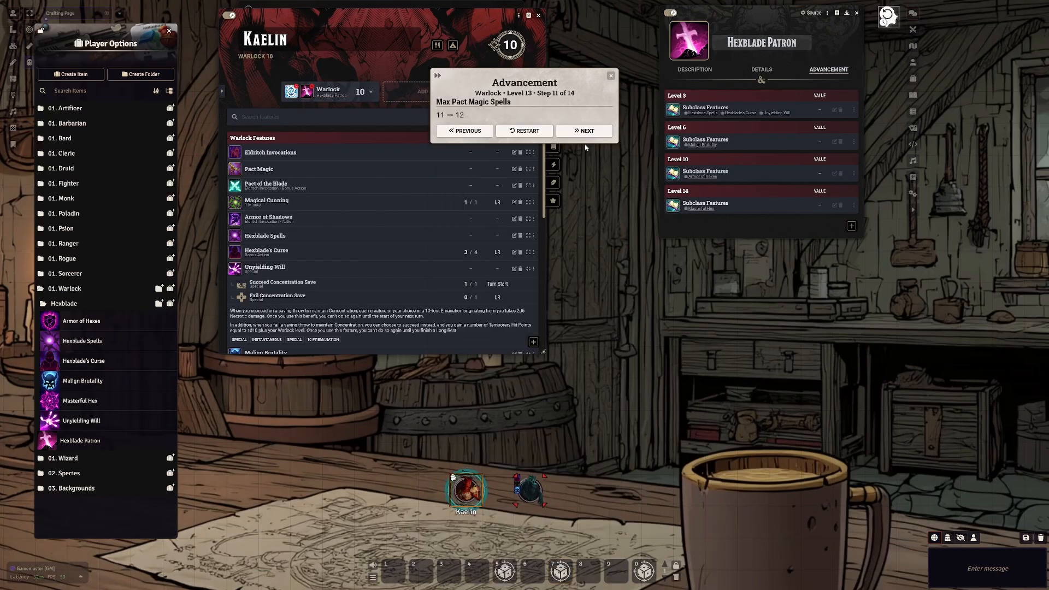
click(587, 132)
click(590, 134)
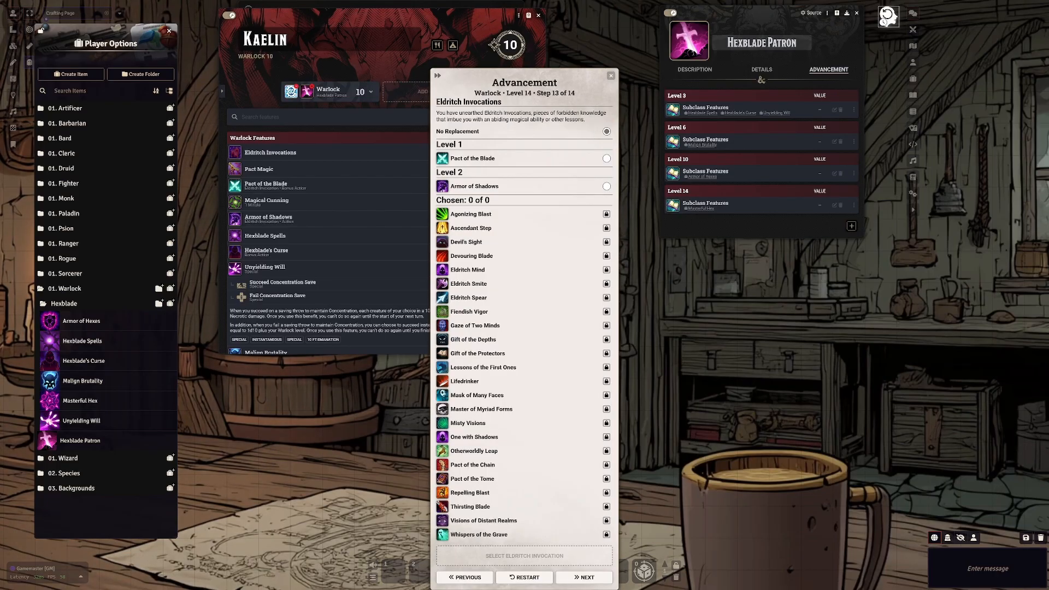
click(576, 583)
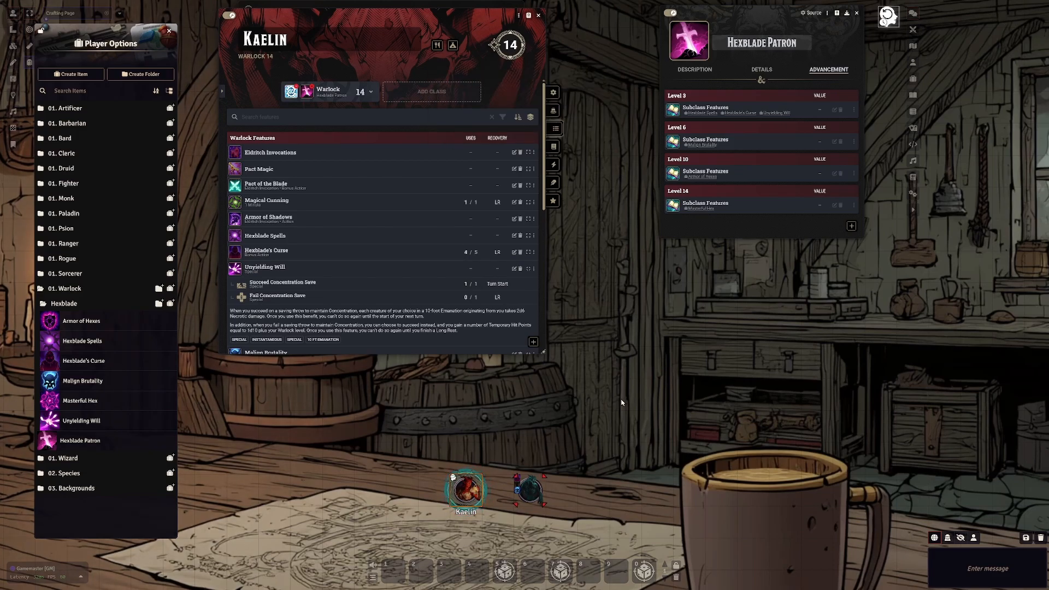
Step: Expand Masterful Hex among the Warlock's features, open its item description and place that window beside the character sheet
scroll(361, 226, down, 5)
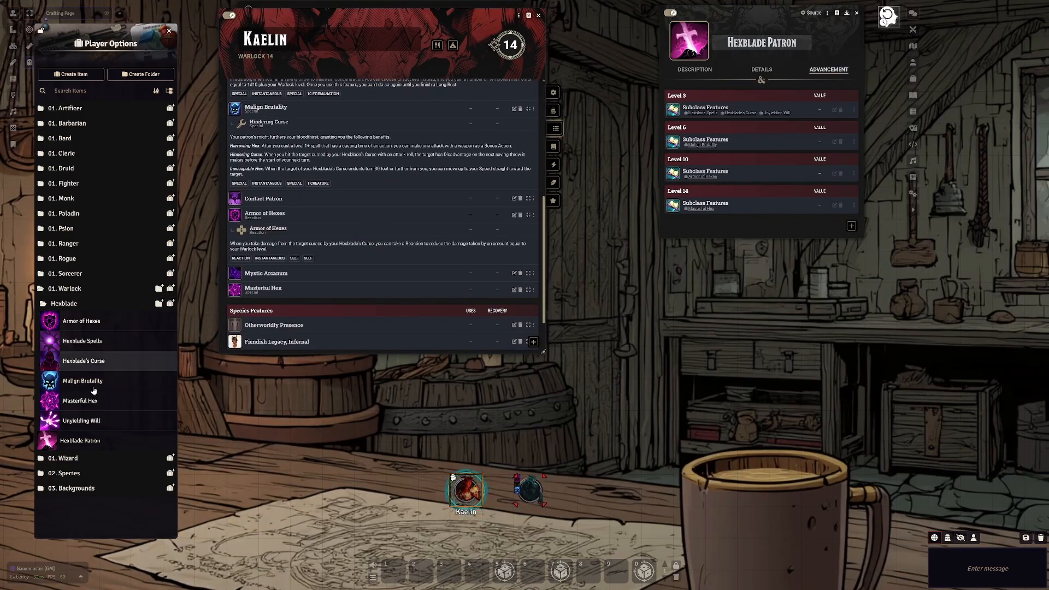
scroll(391, 306, up, 2)
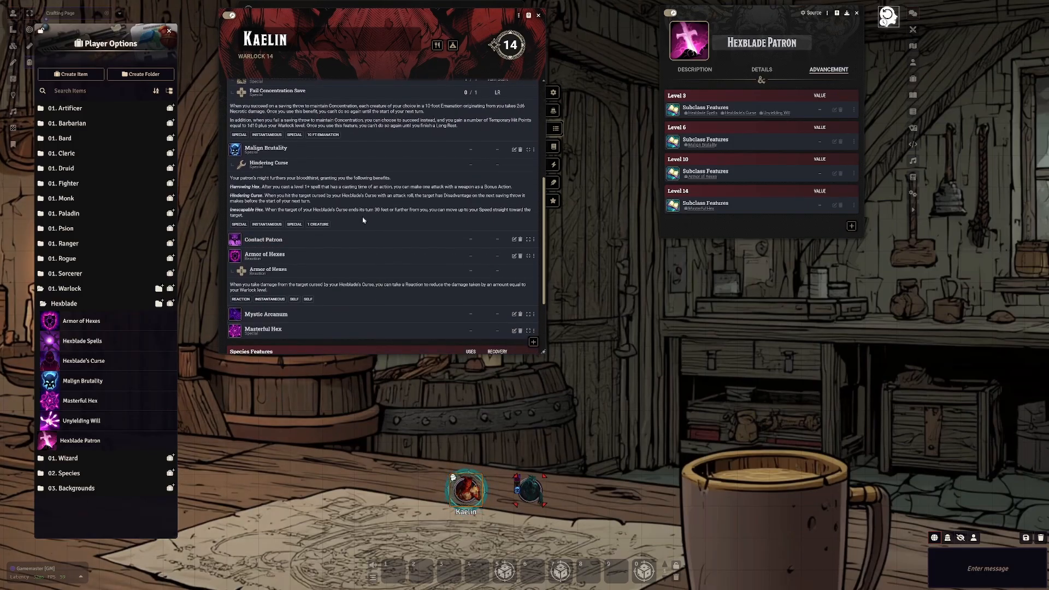
scroll(362, 235, down, 3)
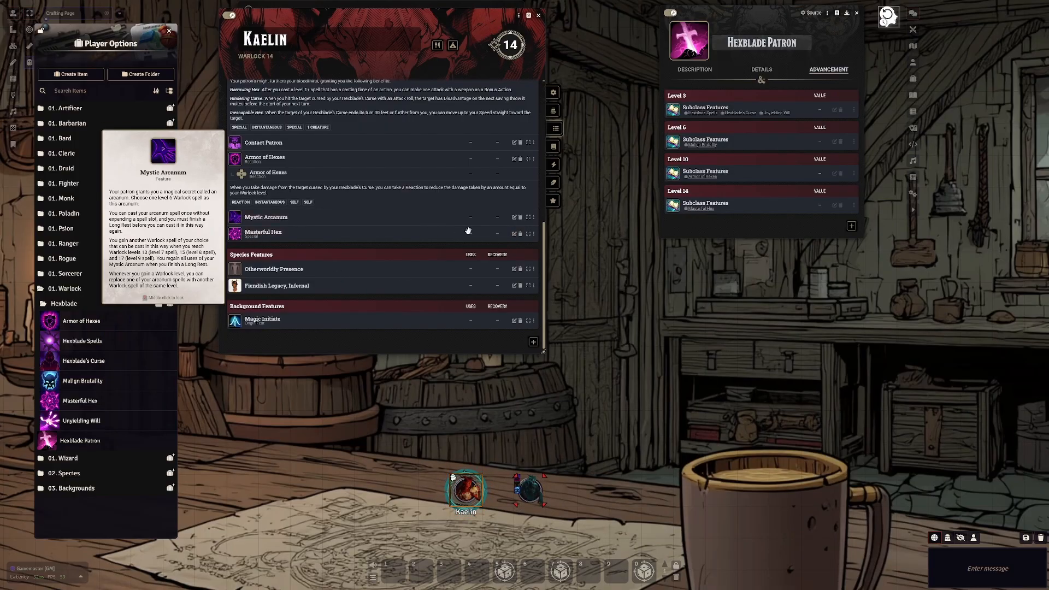
mouse_move(266, 234)
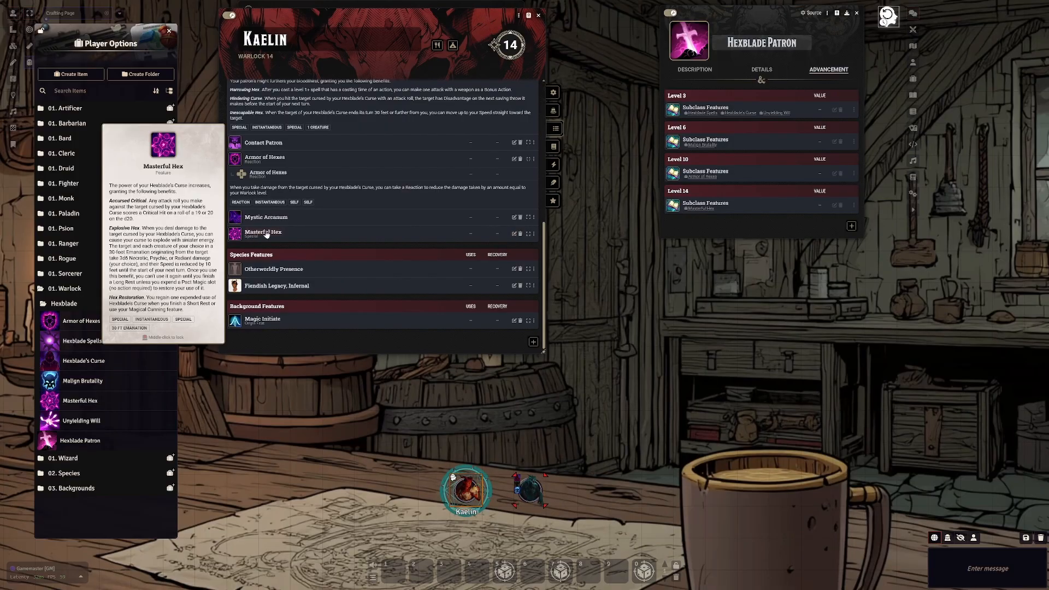
click(529, 238)
click(514, 234)
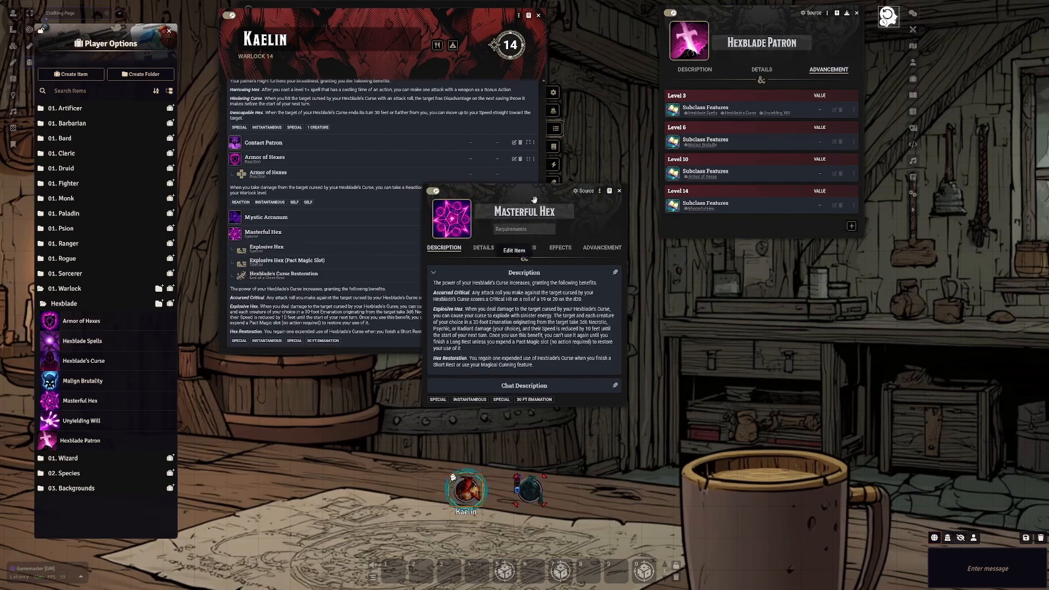
drag(535, 200, 659, 130)
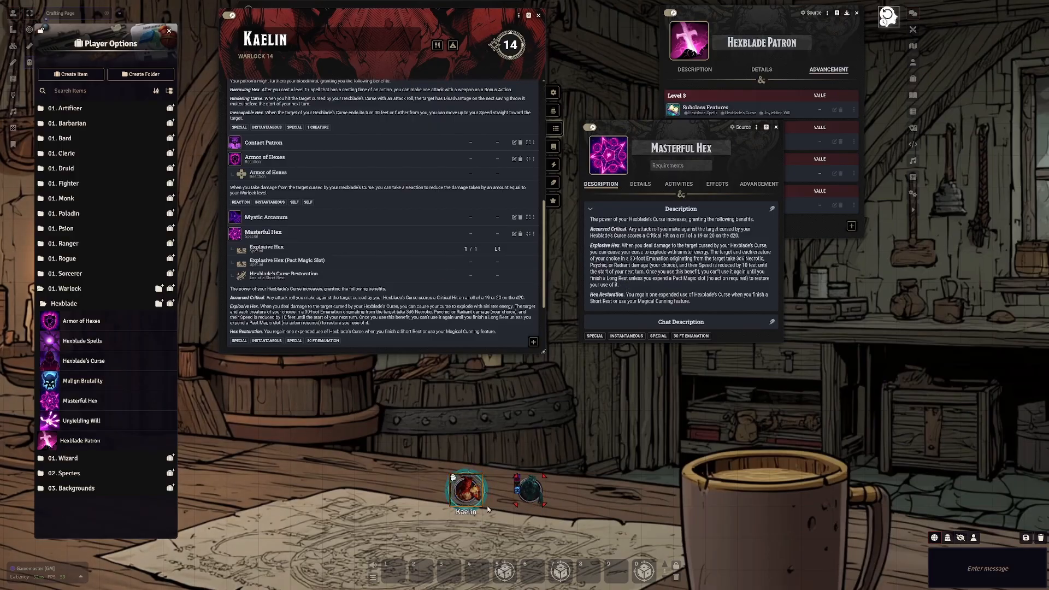
Step: Check the Zombie's active effects, reselect the Warlock, and make a Fire Bolt attack roll with its dice breakdown expanded
click(534, 494)
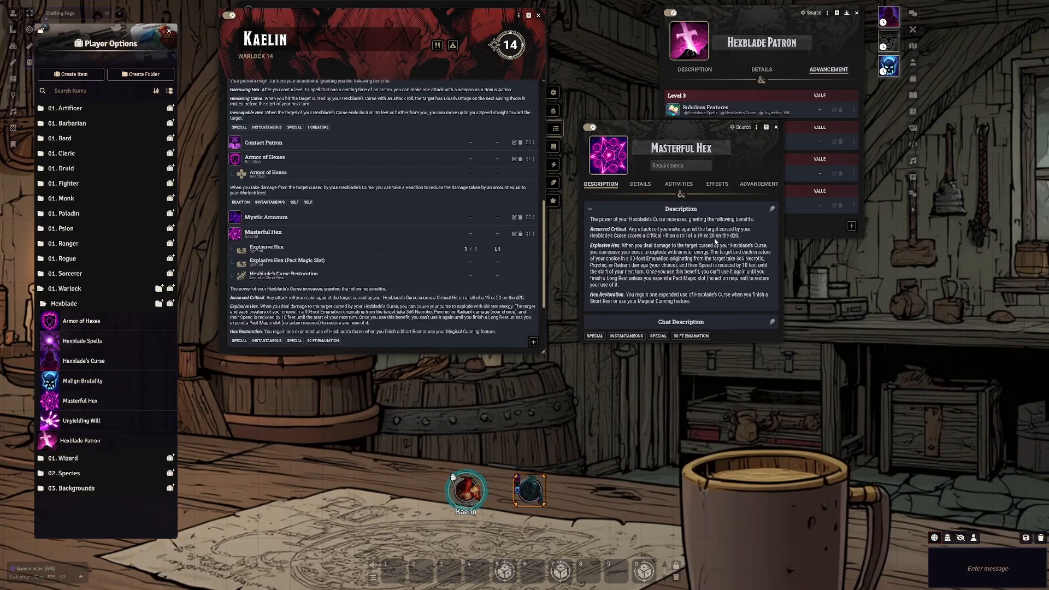
drag(465, 491, 473, 490)
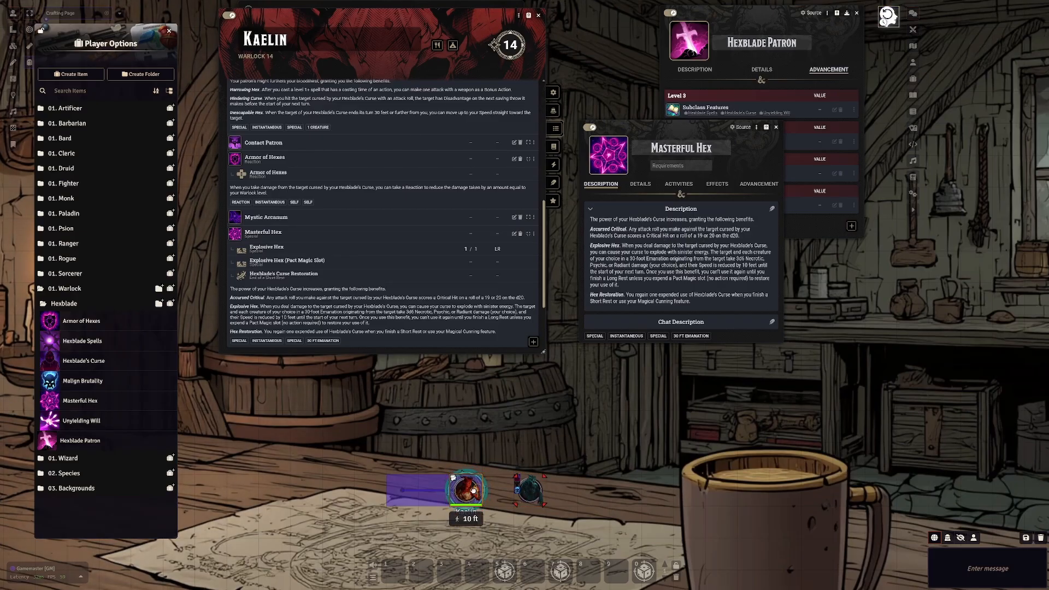
scroll(385, 250, up, 5)
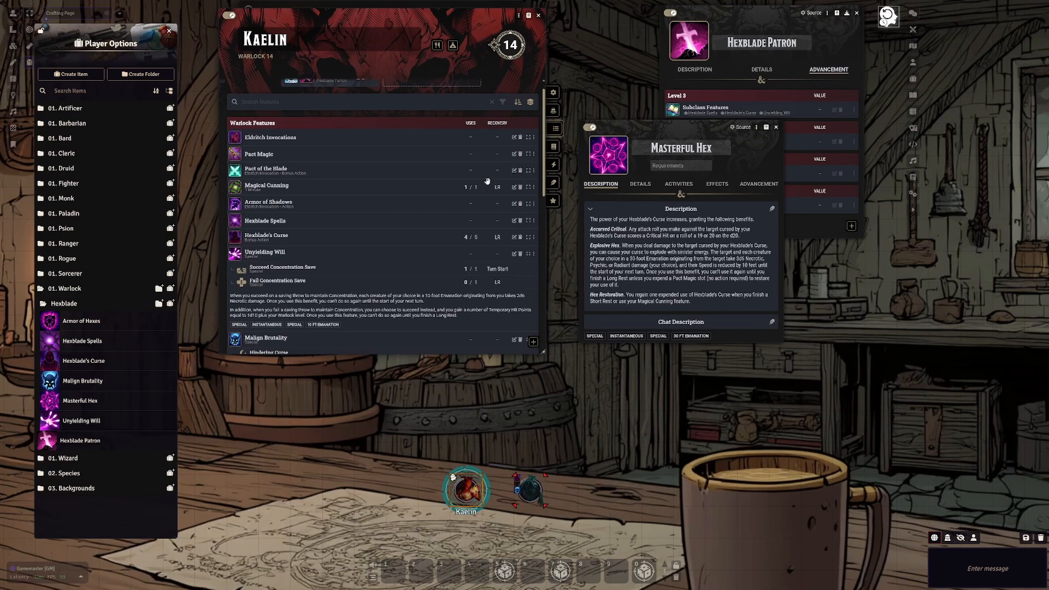
click(553, 165)
click(555, 147)
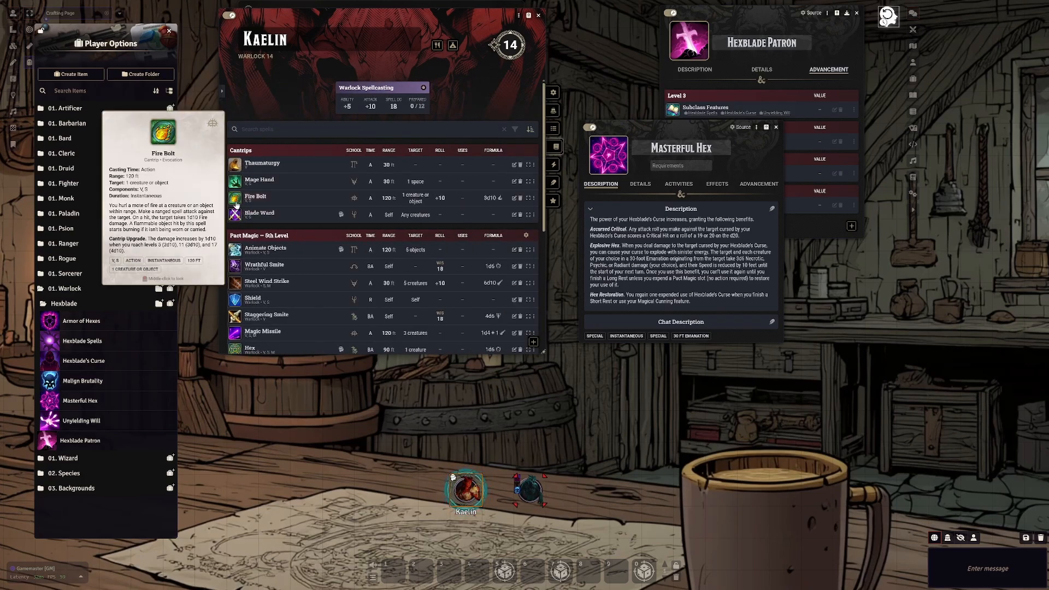
click(236, 203)
click(840, 291)
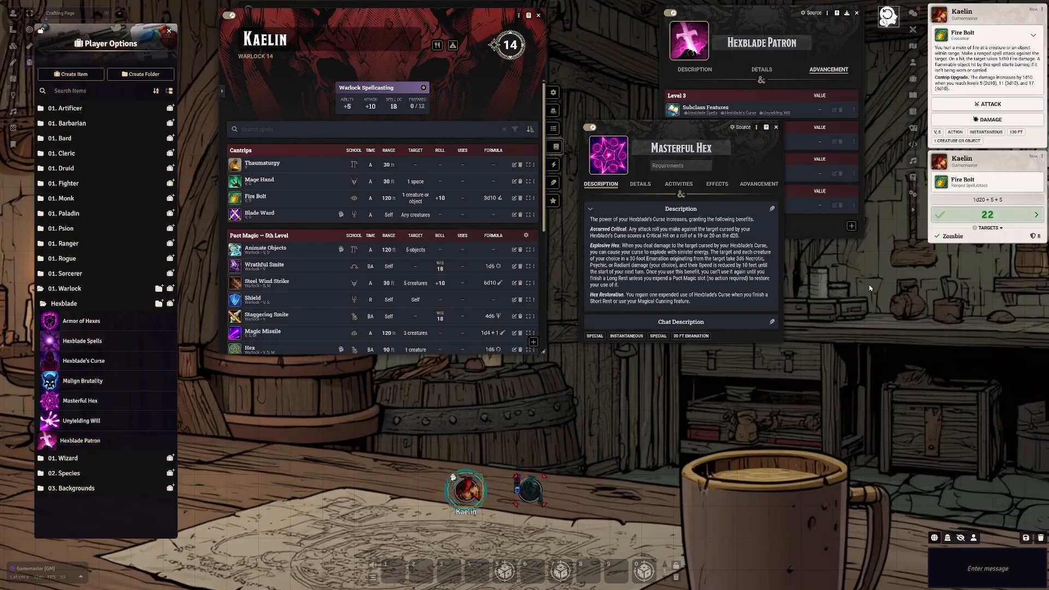
click(987, 213)
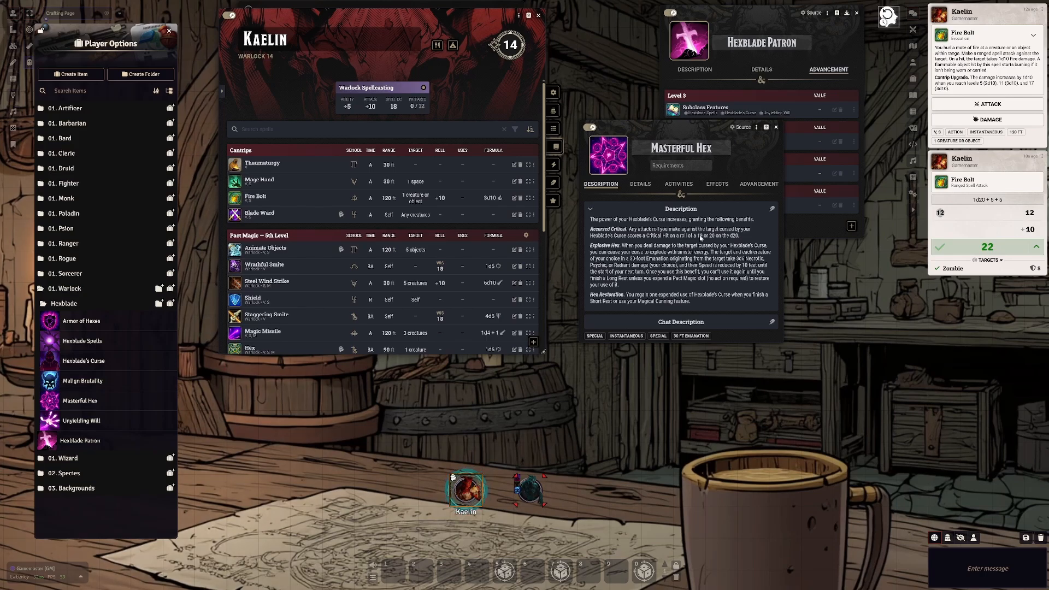
Step: Select the Zombie to inspect its Hexblade's Curse effect, and review the Warlock's features list
click(538, 479)
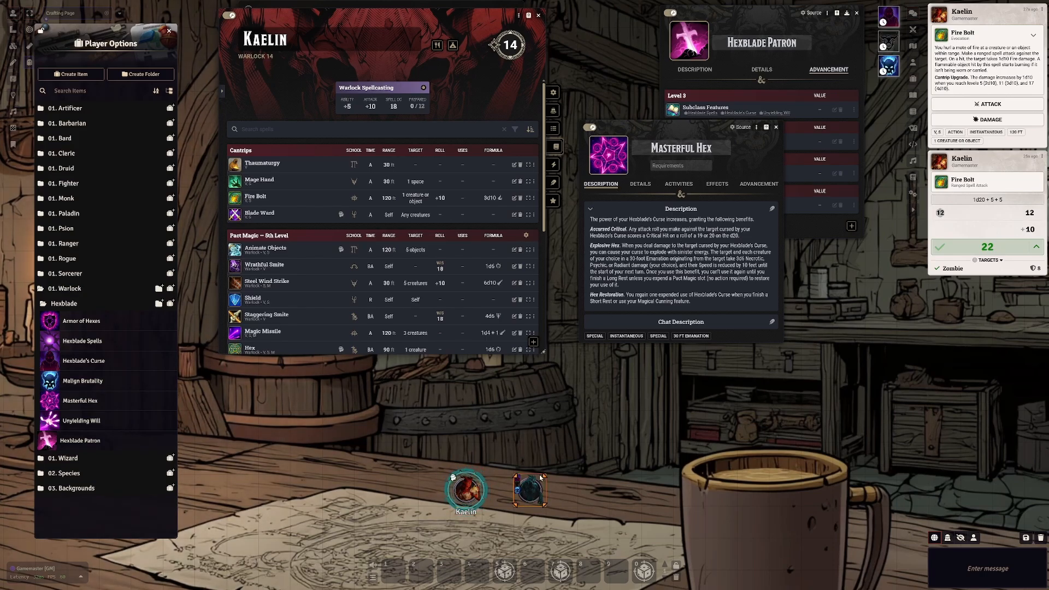
mouse_move(895, 21)
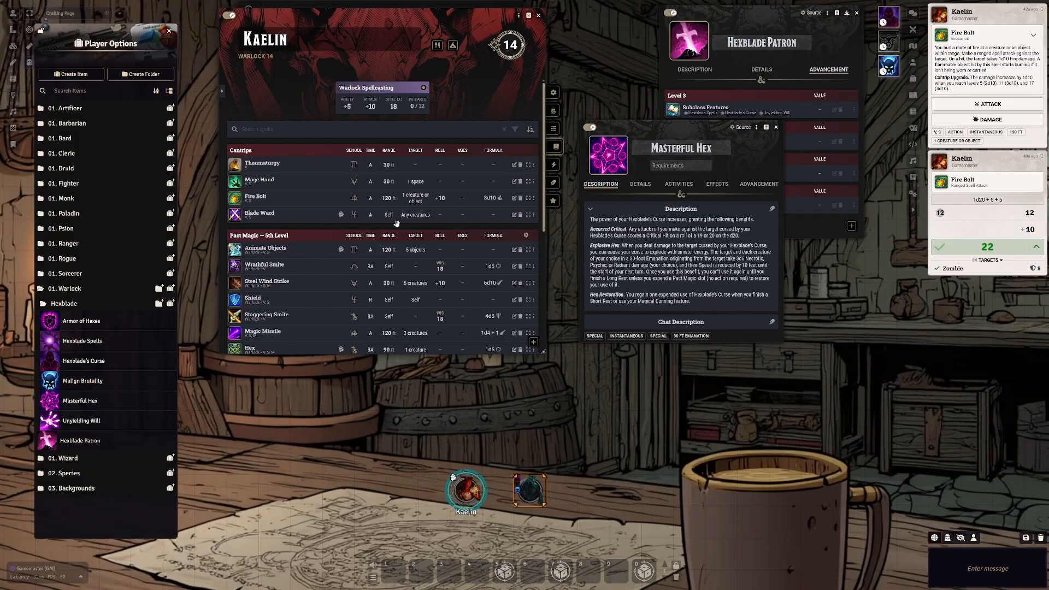
click(555, 129)
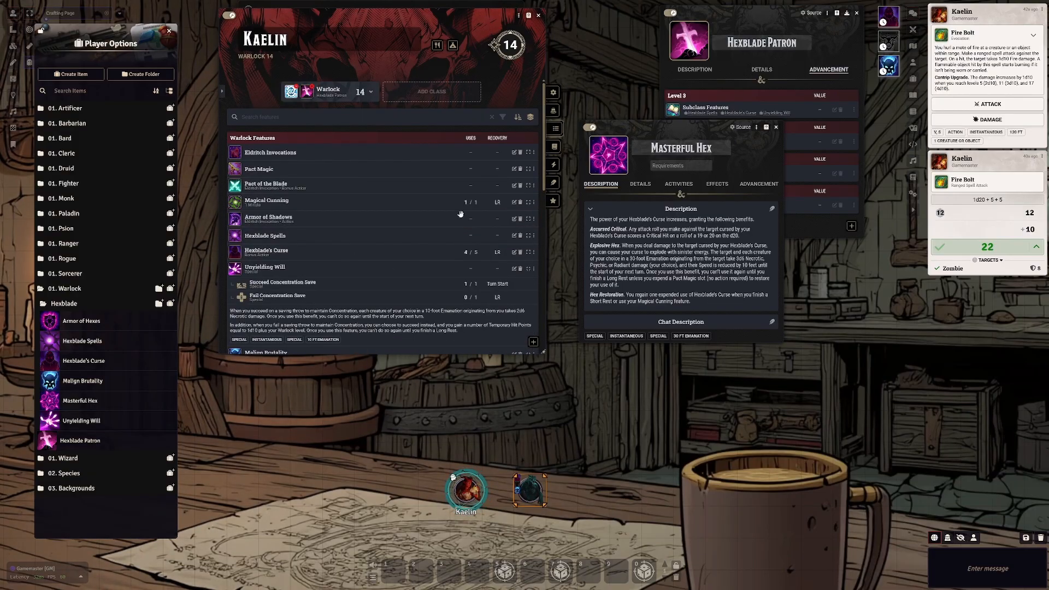
scroll(325, 217, down, 1)
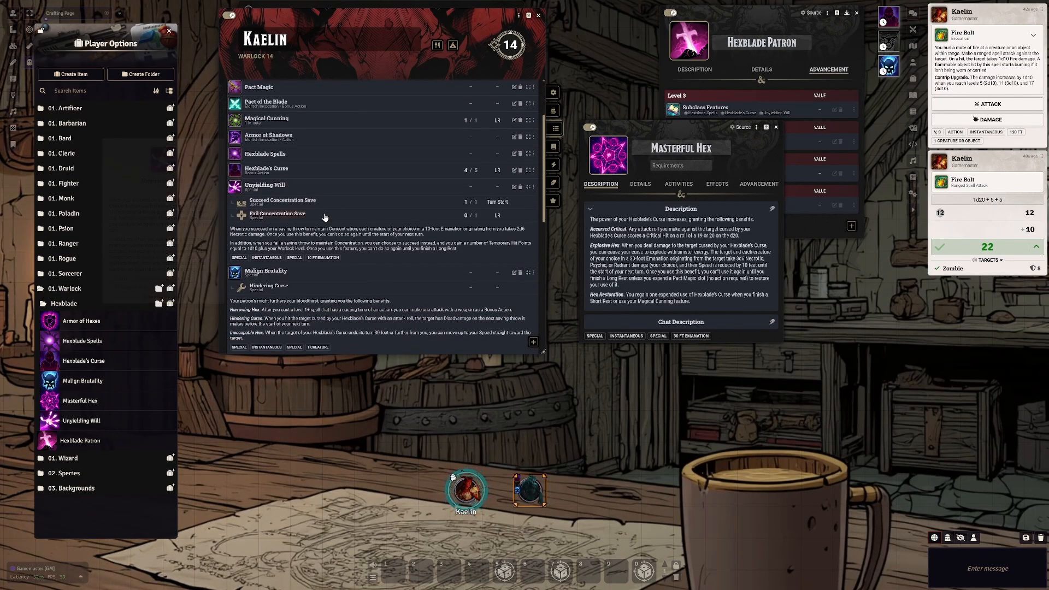
scroll(328, 213, up, 3)
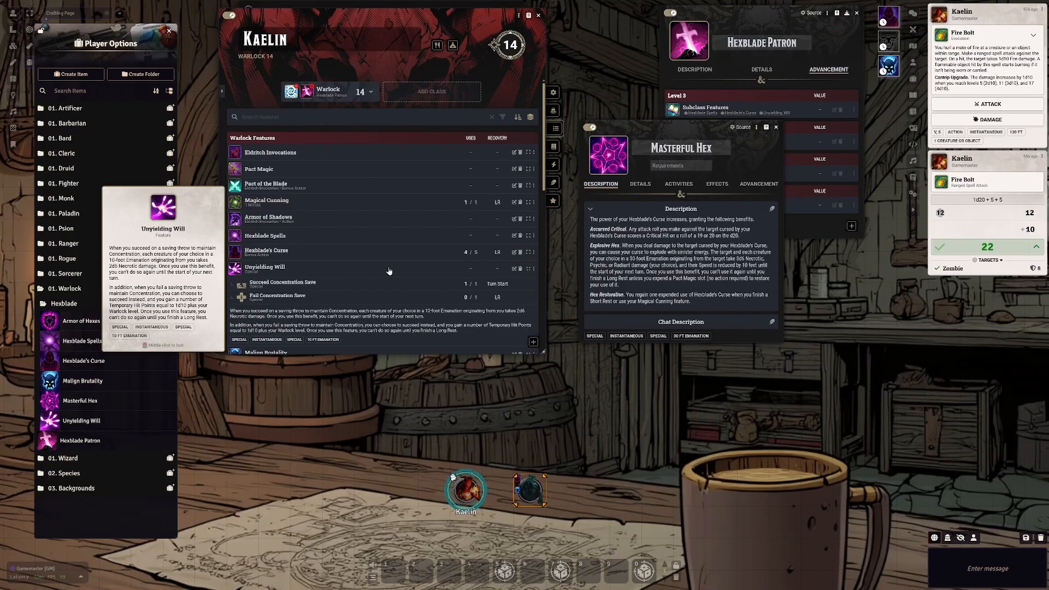
Step: Open Masterful Hex's Hexblade's Curse Restoration activity, place its window below the item, and review its effect and activation settings
scroll(304, 199, down, 10)
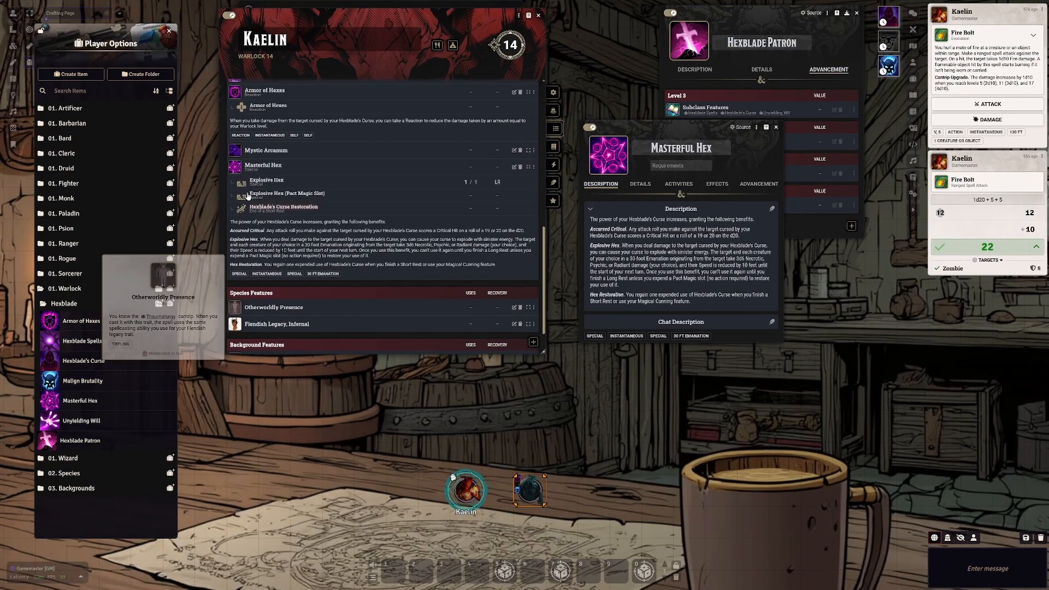
click(678, 184)
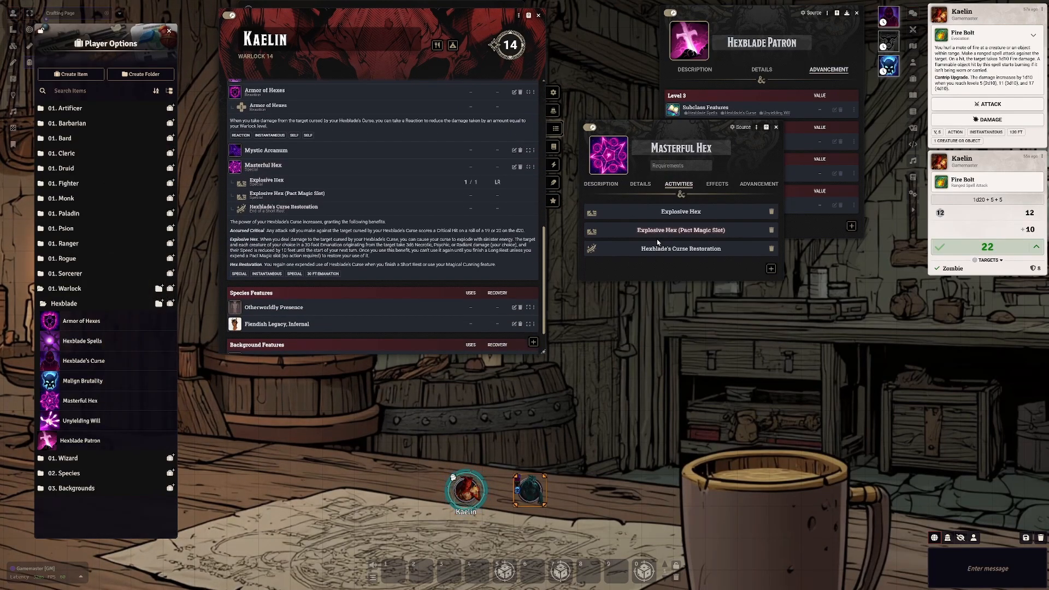
click(680, 249)
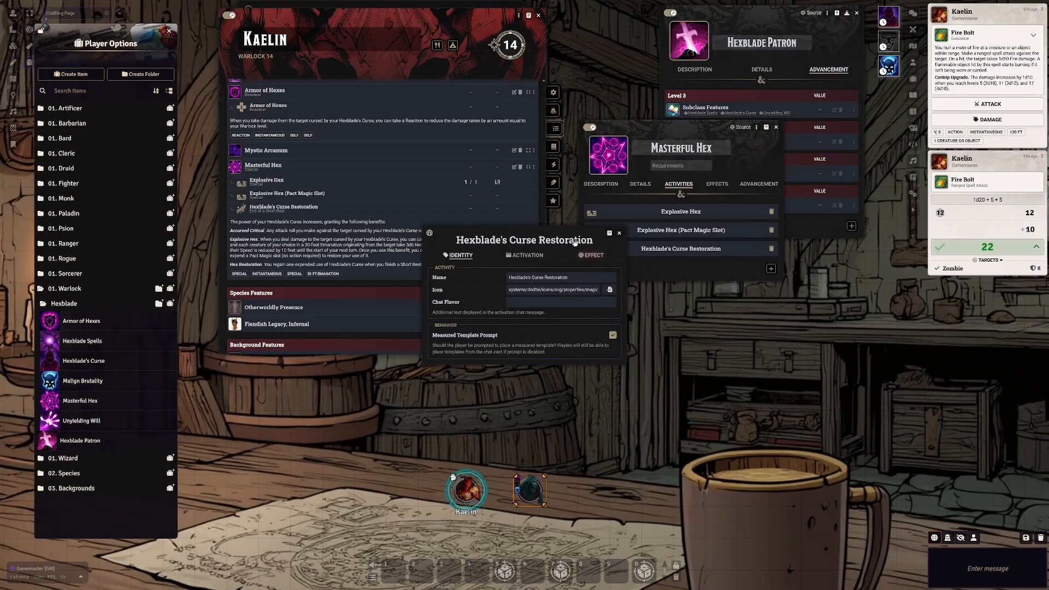
drag(541, 239, 706, 296)
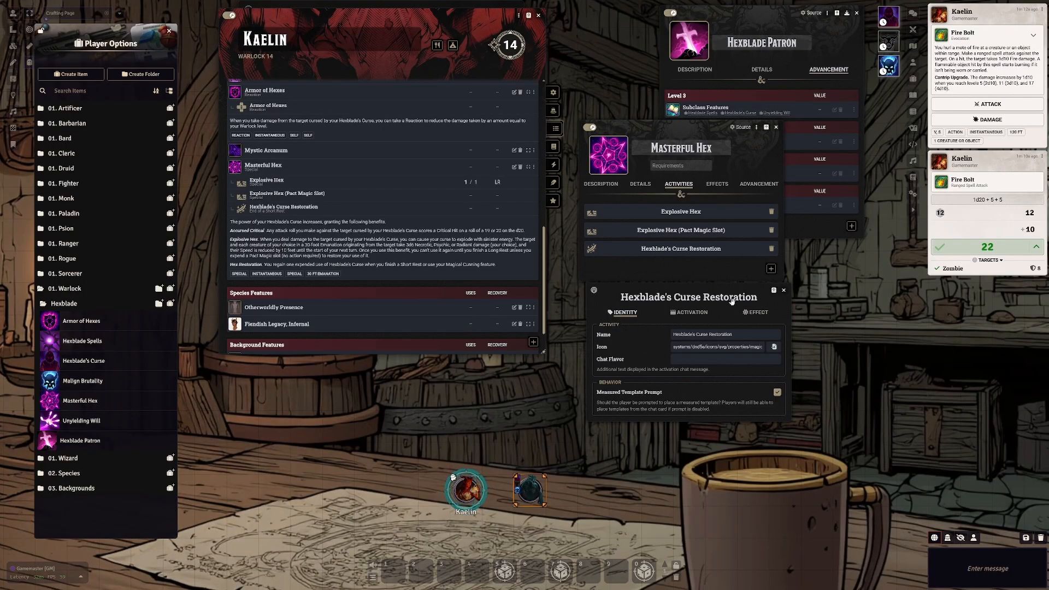
click(758, 316)
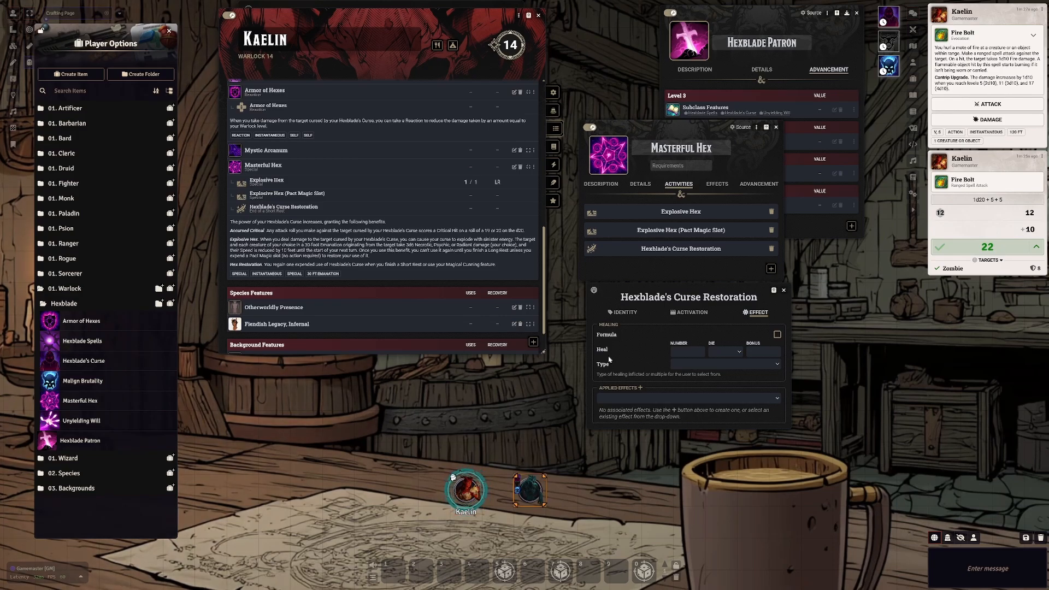
click(690, 312)
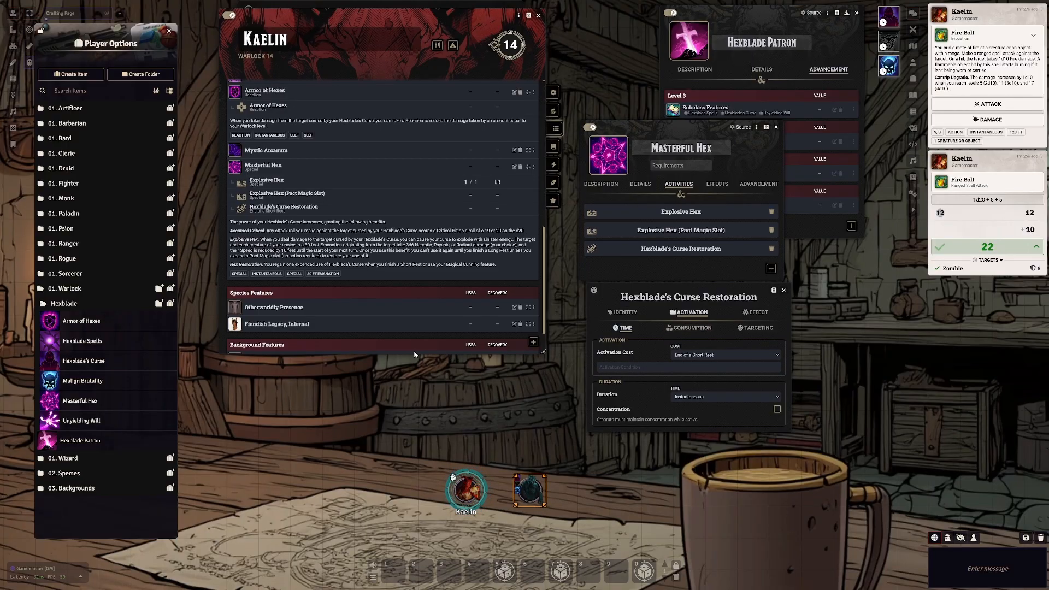
Step: Add the activation condition "or use of Magical Cunning" to the Hexblade's Curse Restoration activity
scroll(337, 231, up, 5)
click(636, 365)
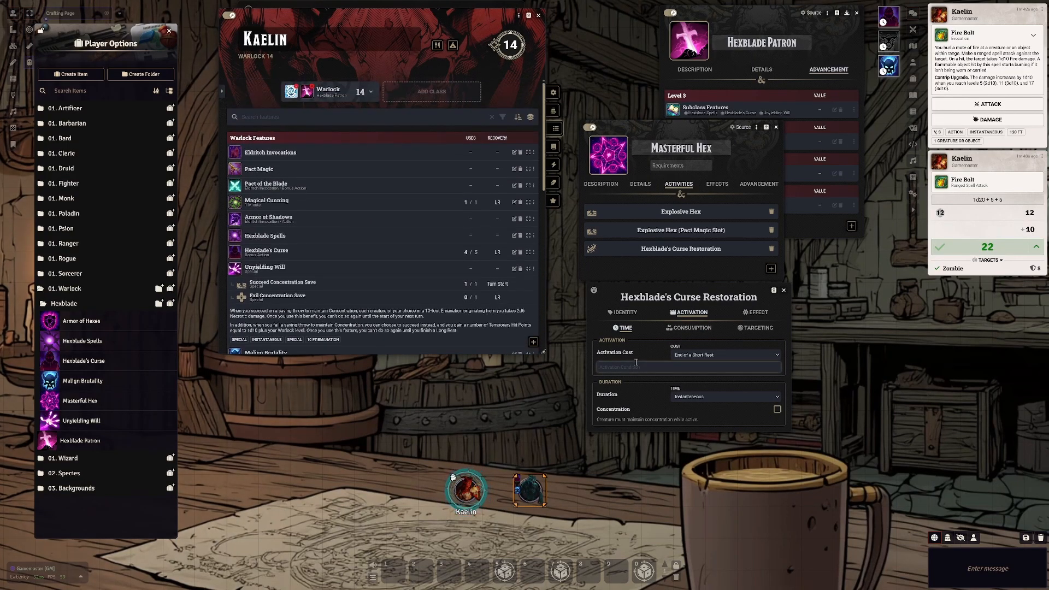
text(or)
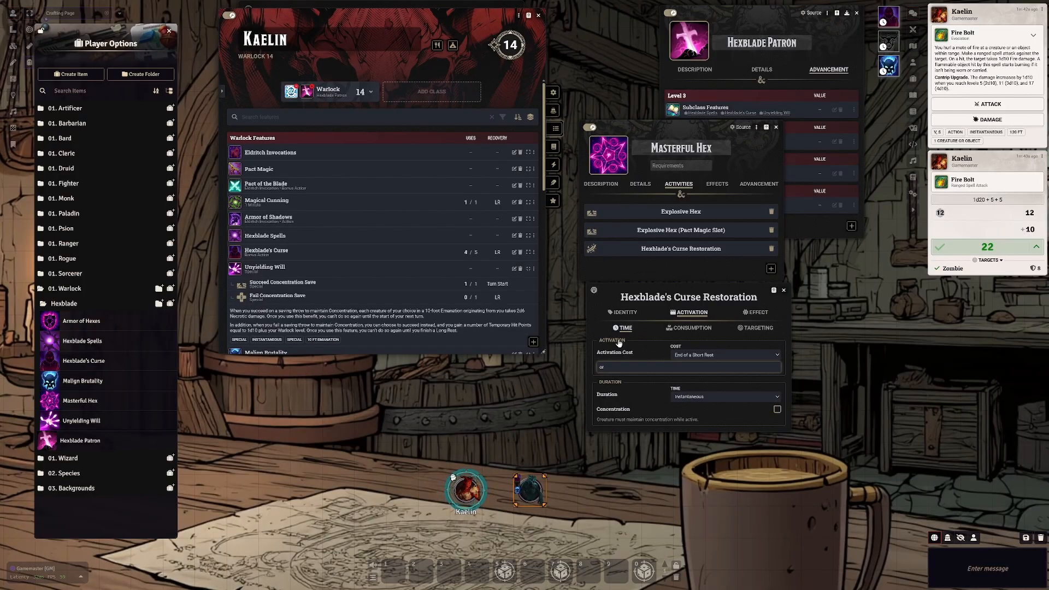
text( use of Magic)
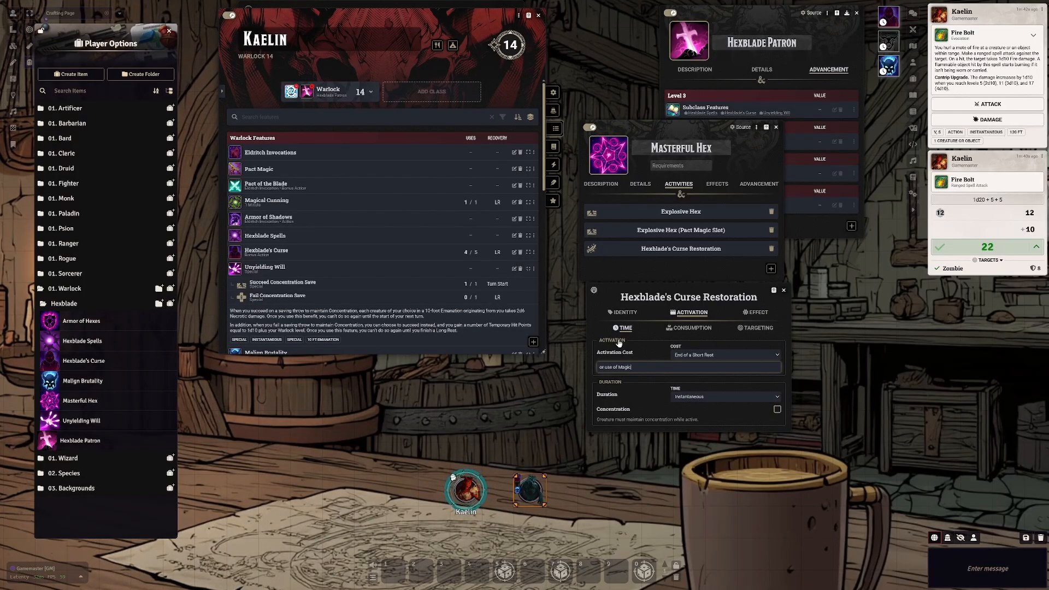
text(al Cunning)
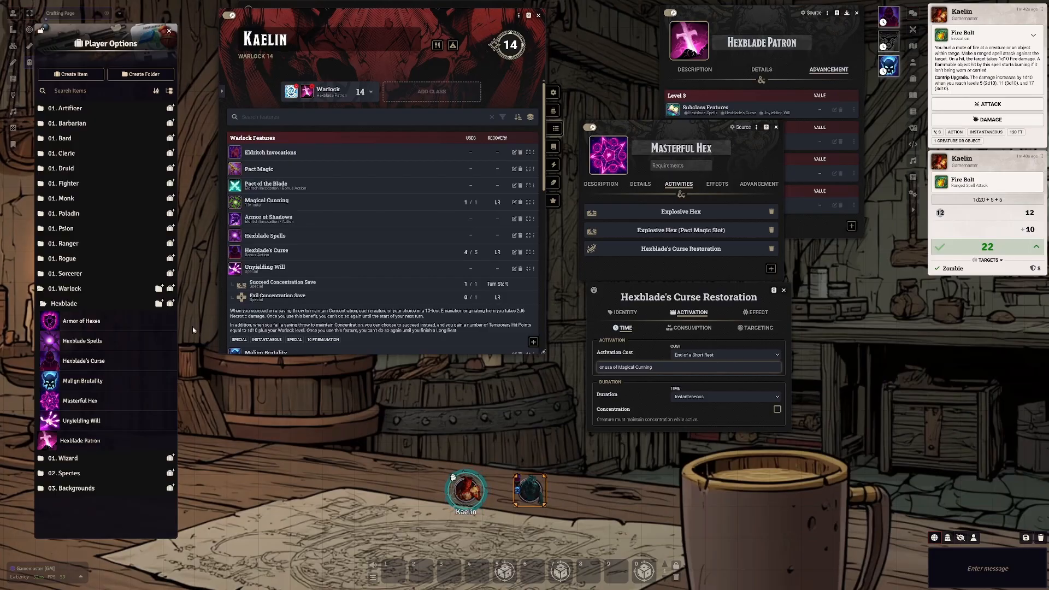
click(650, 399)
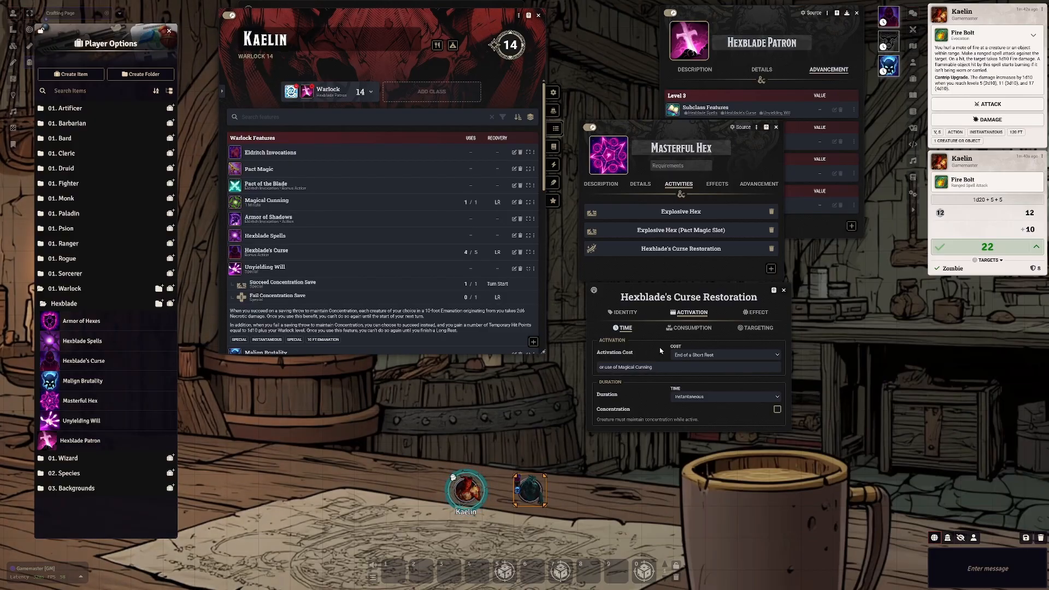
Step: Set the Hexblade's Curse Restoration activity's target type to Self and review its consumption settings
click(702, 329)
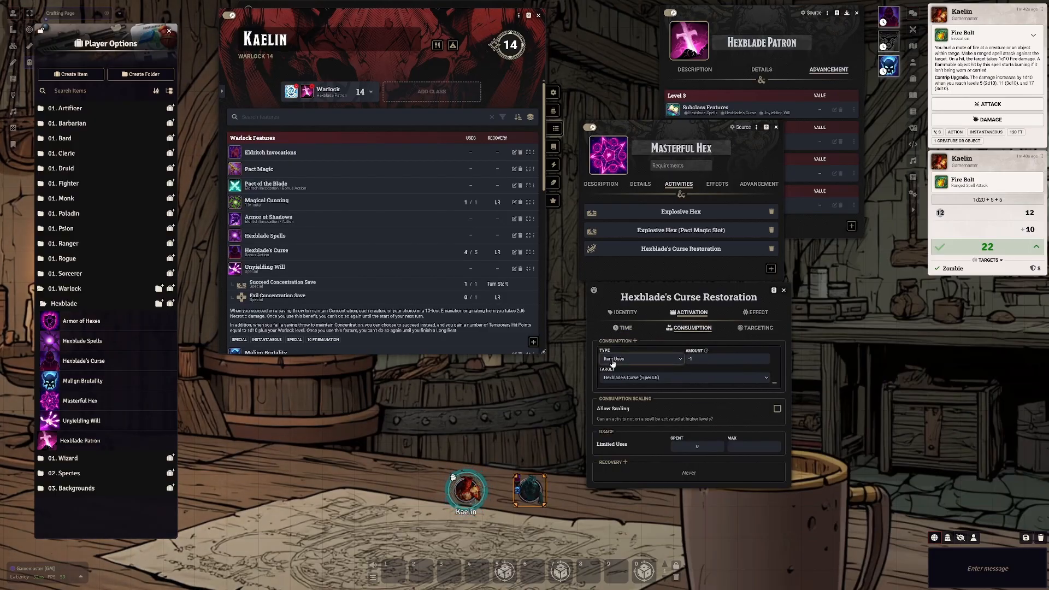
click(757, 329)
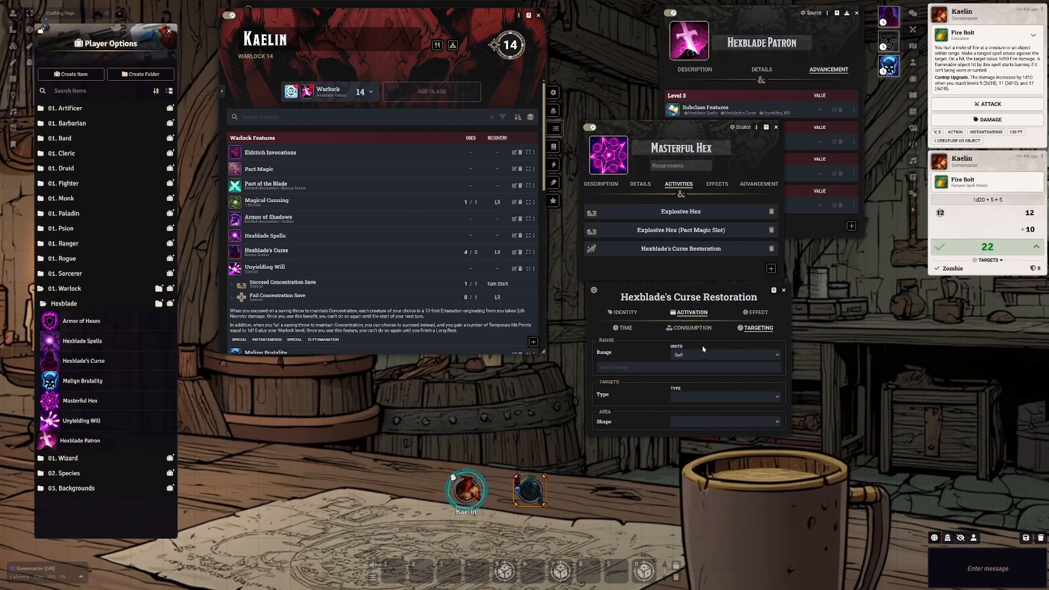
click(681, 398)
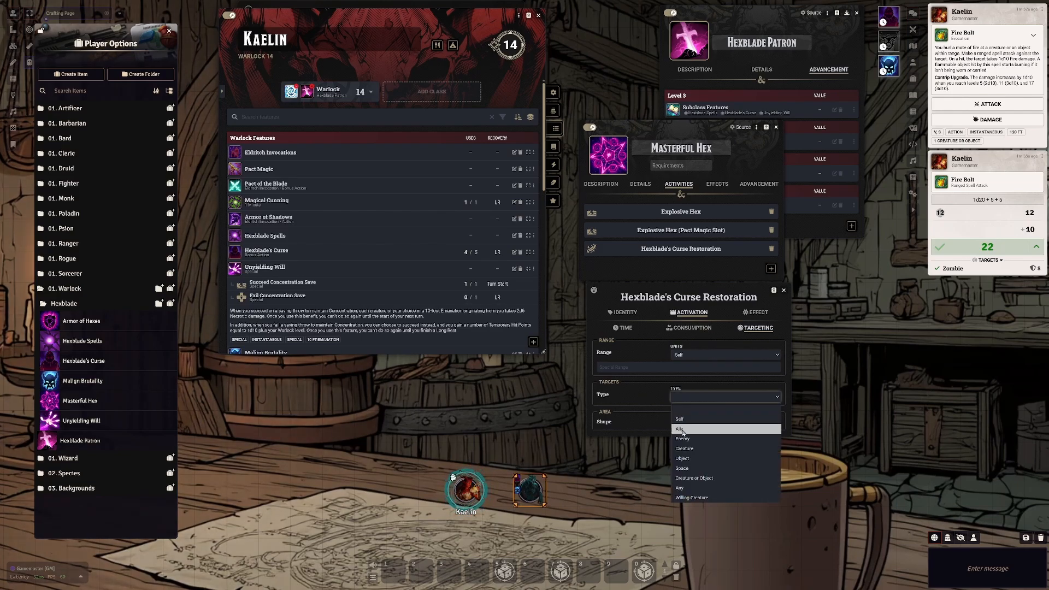
click(683, 422)
click(706, 329)
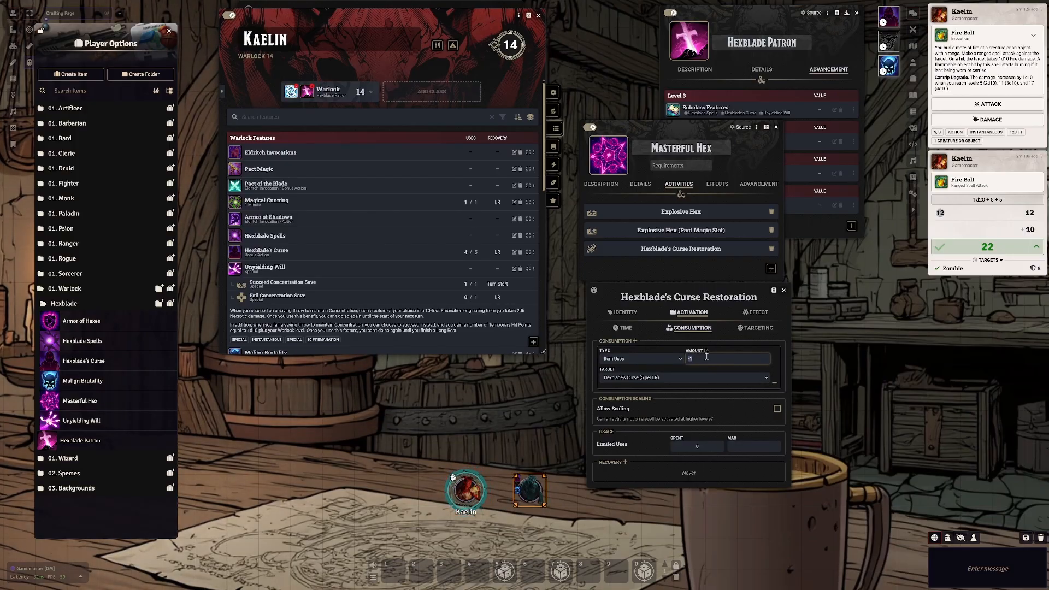
Step: Open Masterful Hex from the Player Options compendium and show its Hexblade's Curse Restoration consumption settings beside the character's version
click(74, 401)
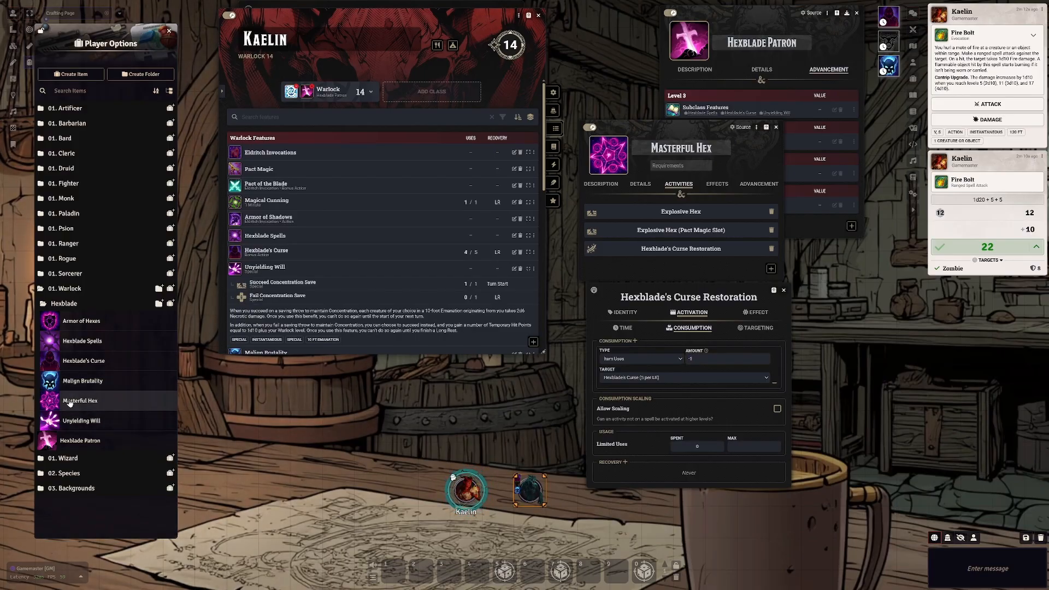
drag(521, 186, 365, 229)
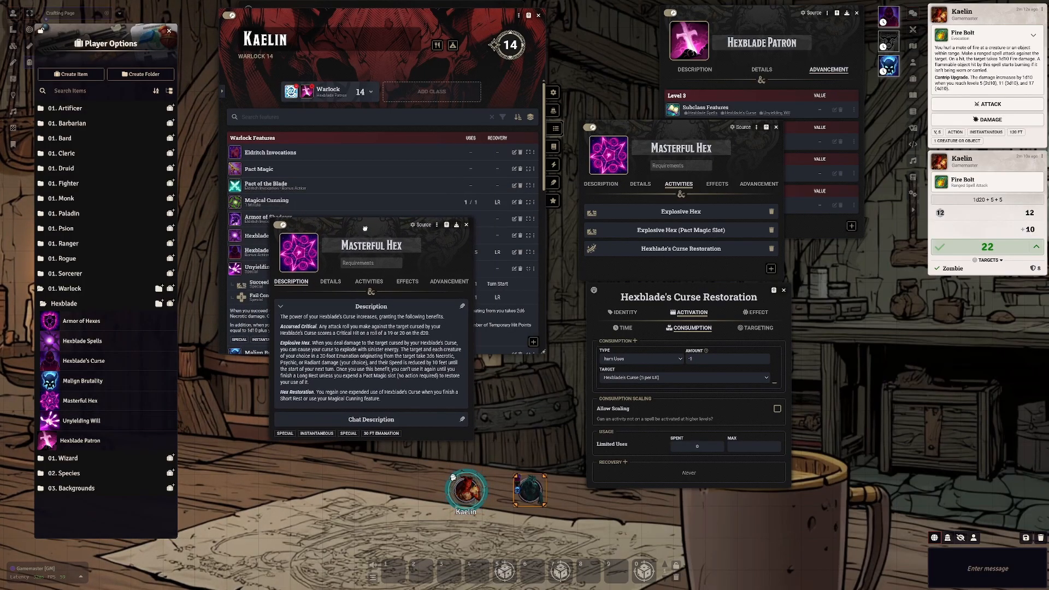
click(366, 282)
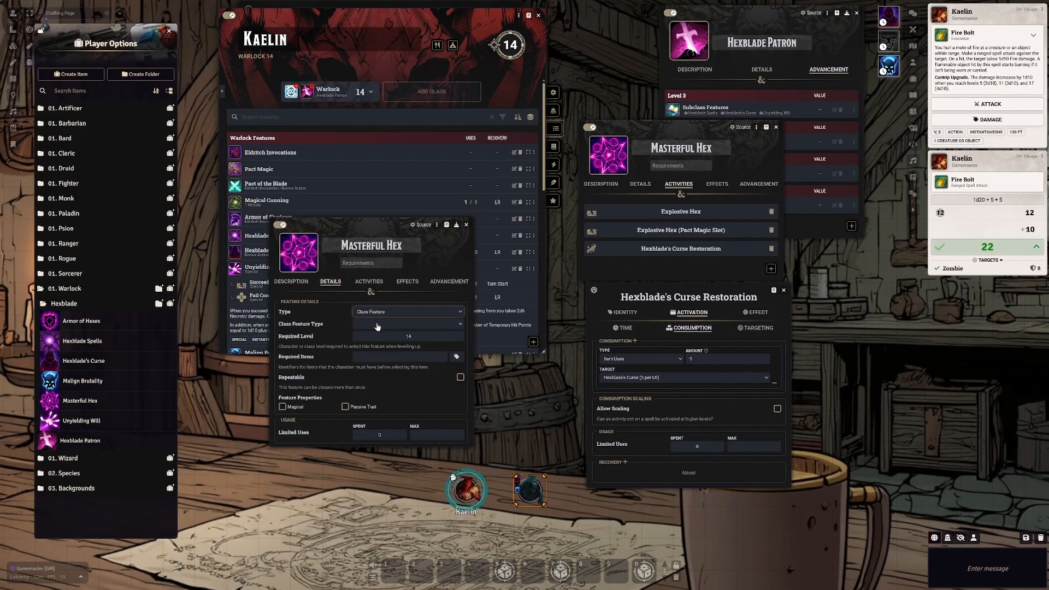
click(394, 348)
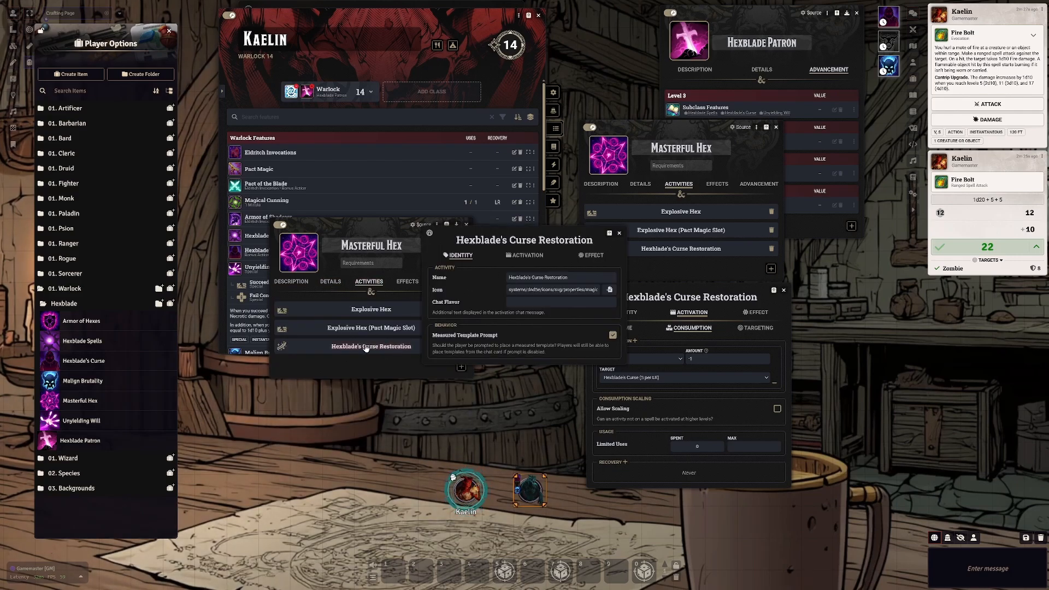
click(535, 257)
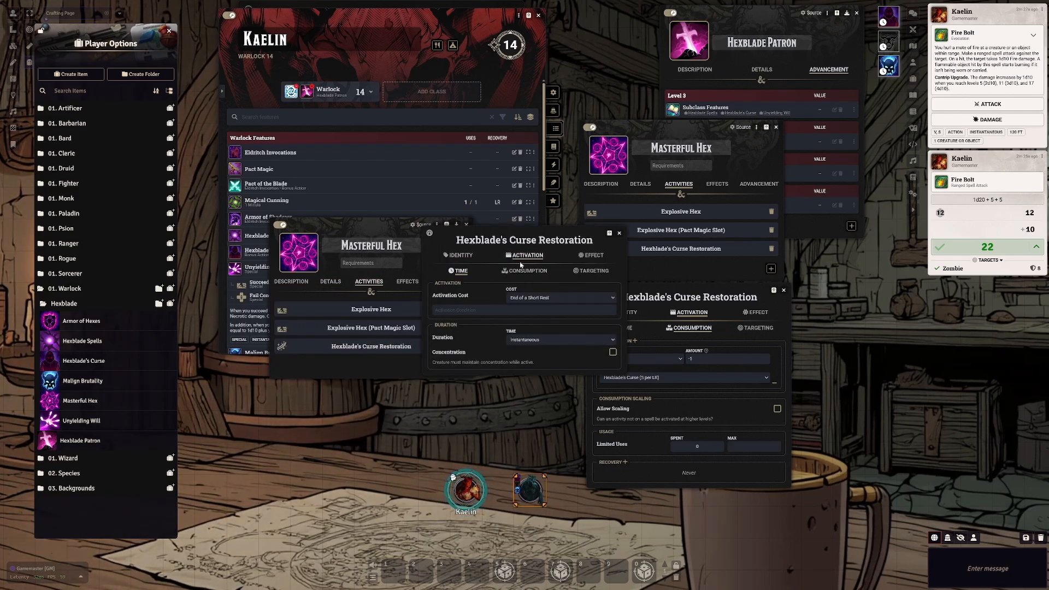
click(517, 272)
drag(514, 235, 393, 230)
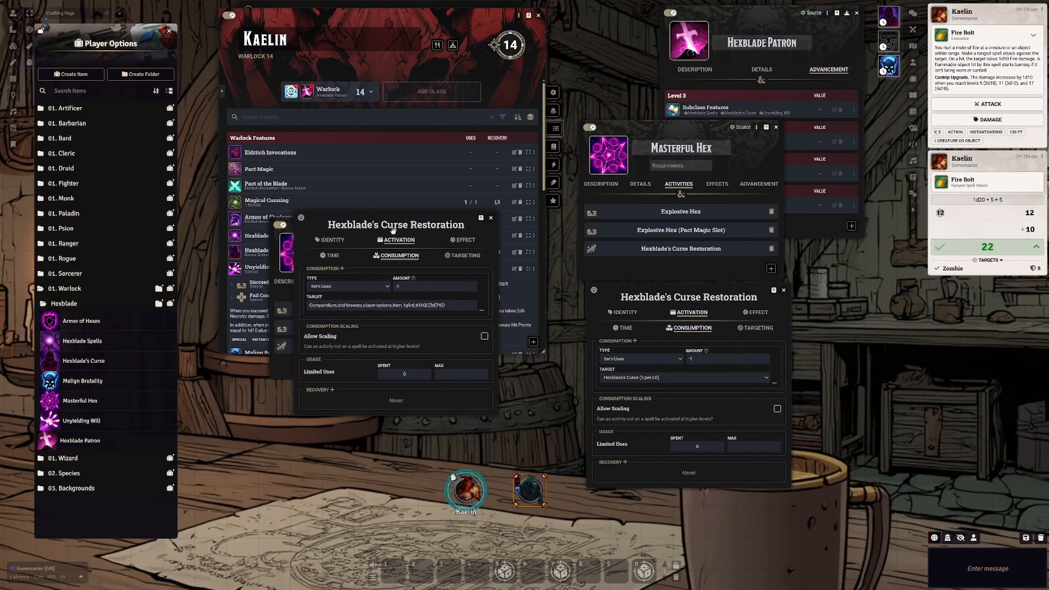
Step: Copy the compendium Hexblade's Curse item's UUID and check it against the consumption target in the compendium's restoration activity
drag(310, 305, 451, 305)
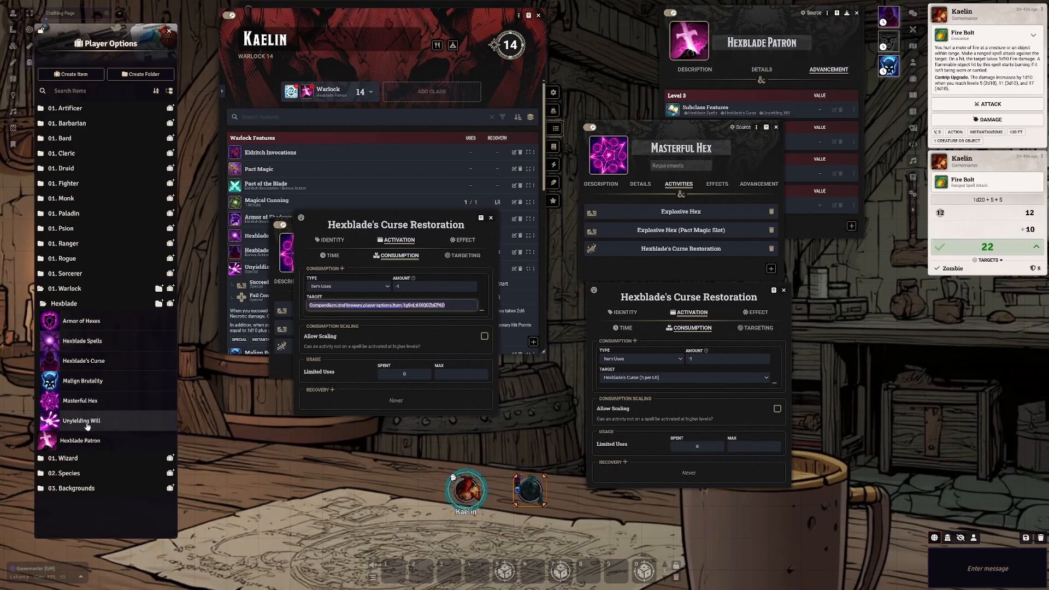
click(83, 361)
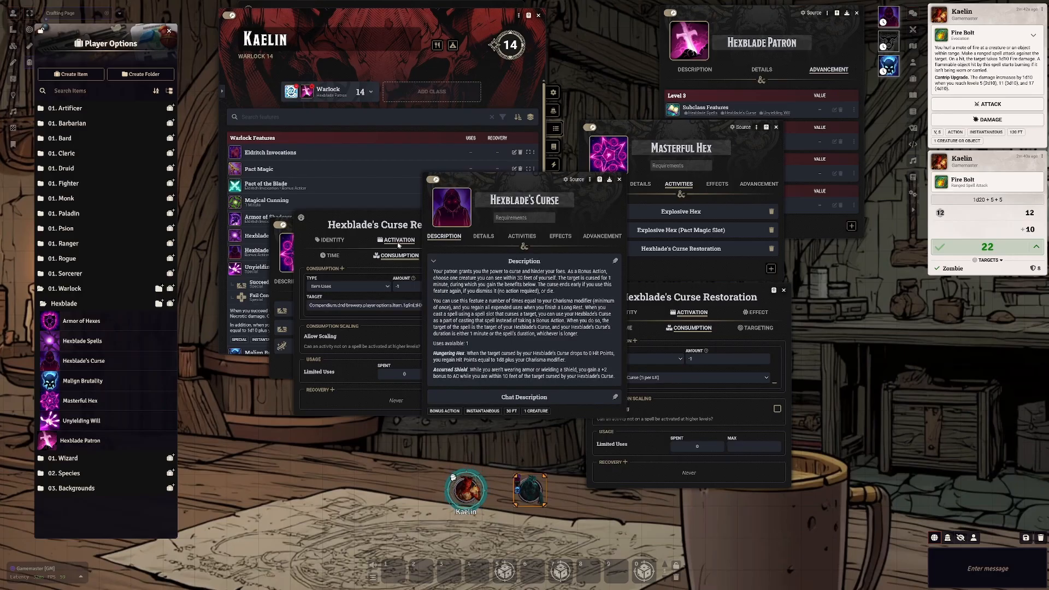
click(600, 180)
click(385, 324)
click(444, 304)
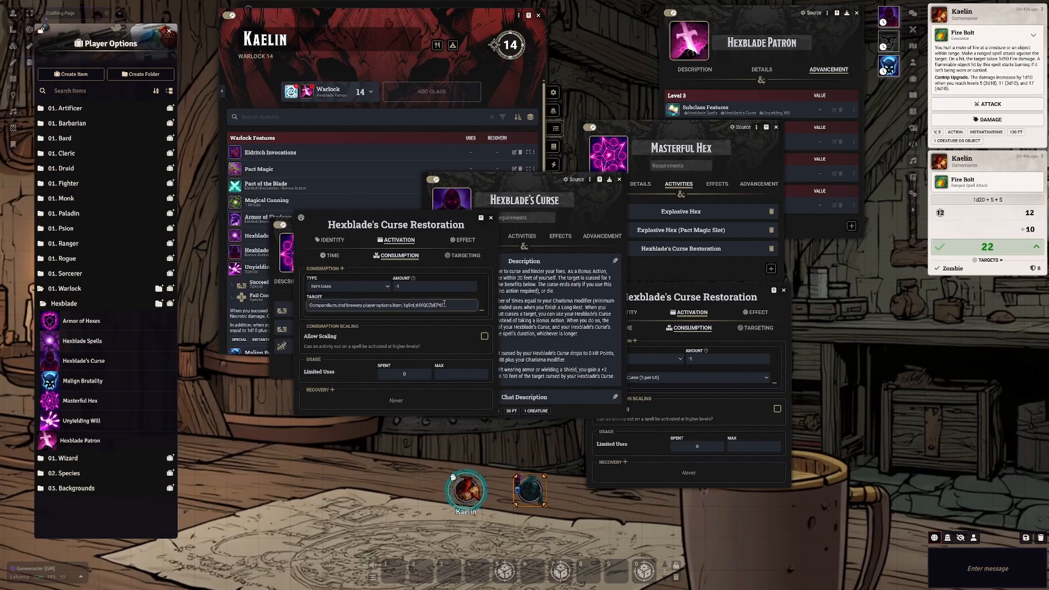
drag(310, 305, 468, 307)
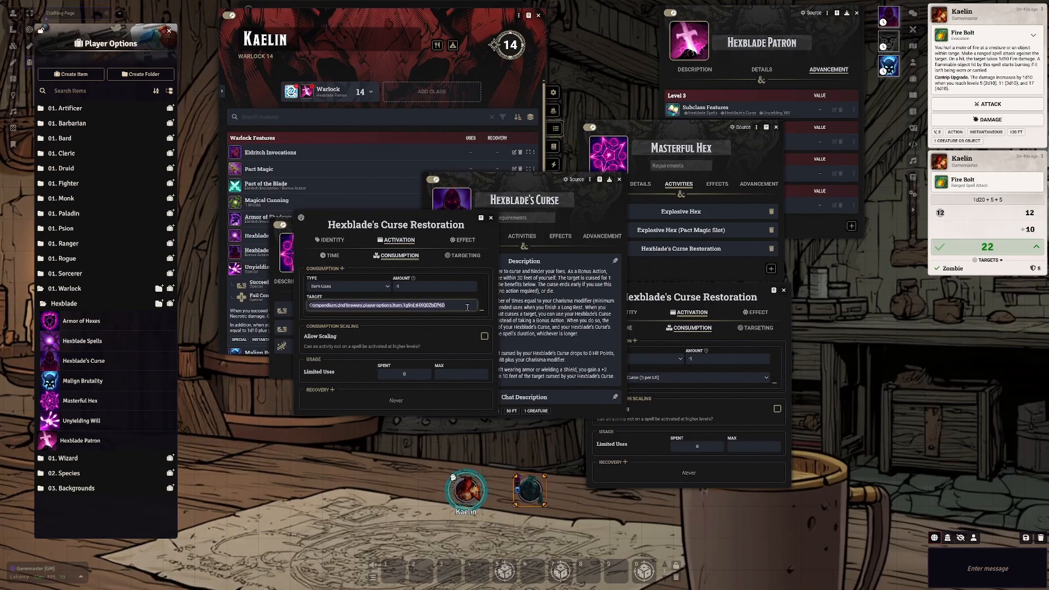
Step: Close the compendium's Hexblade's Curse and Masterful Hex windows along with both Hexblade's Curse Restoration activity windows
click(491, 217)
click(619, 180)
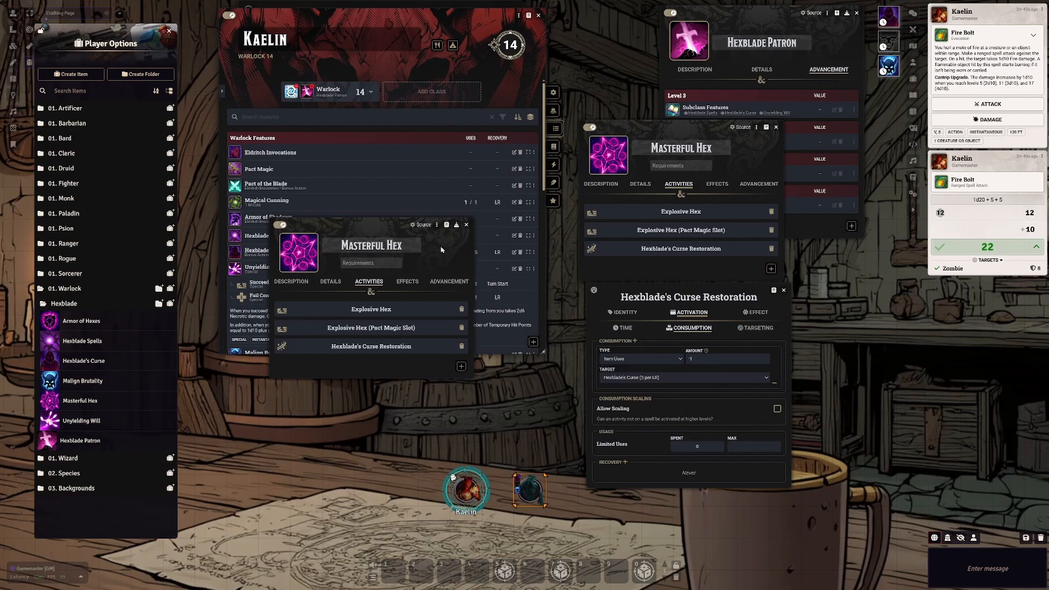
click(466, 225)
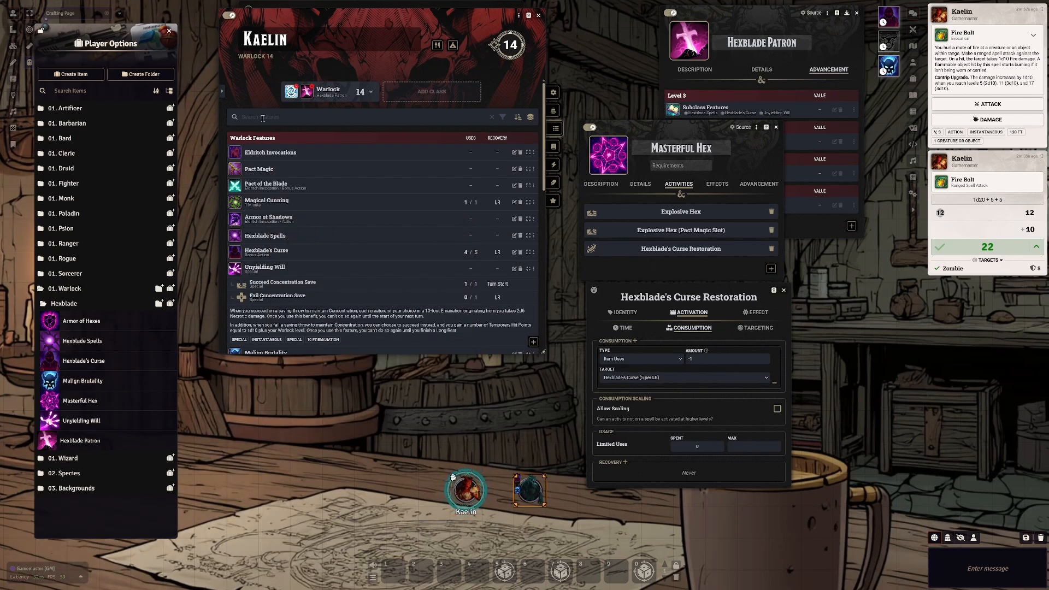
mouse_move(413, 223)
key(Escape)
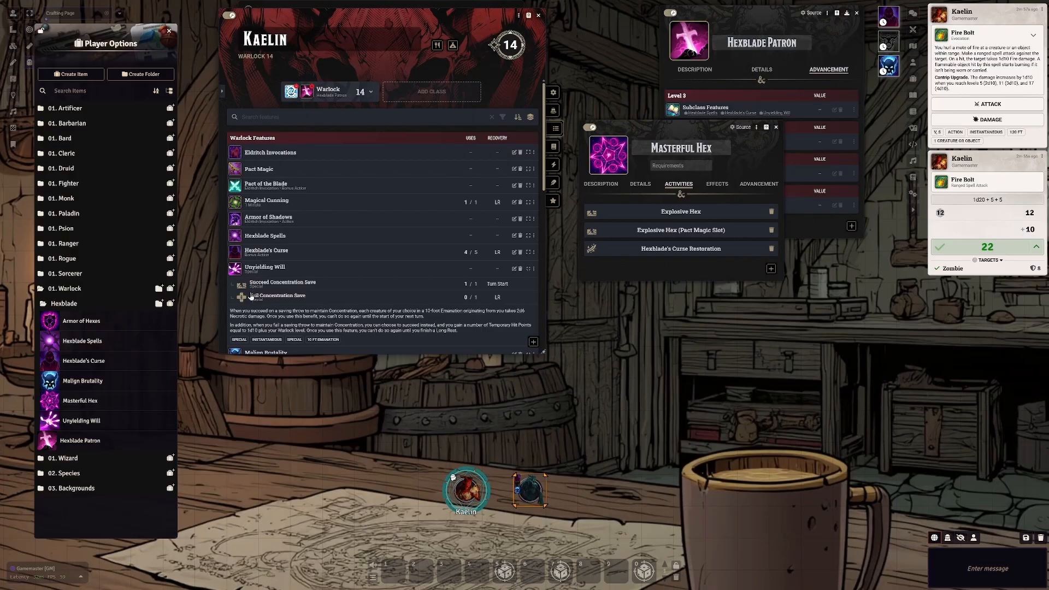
Step: Use Hexblade's Curse Restoration from the Warlock's sheet with a normal healing roll, and check the remaining Hexblade's Curse uses
scroll(268, 295, down, 5)
click(282, 291)
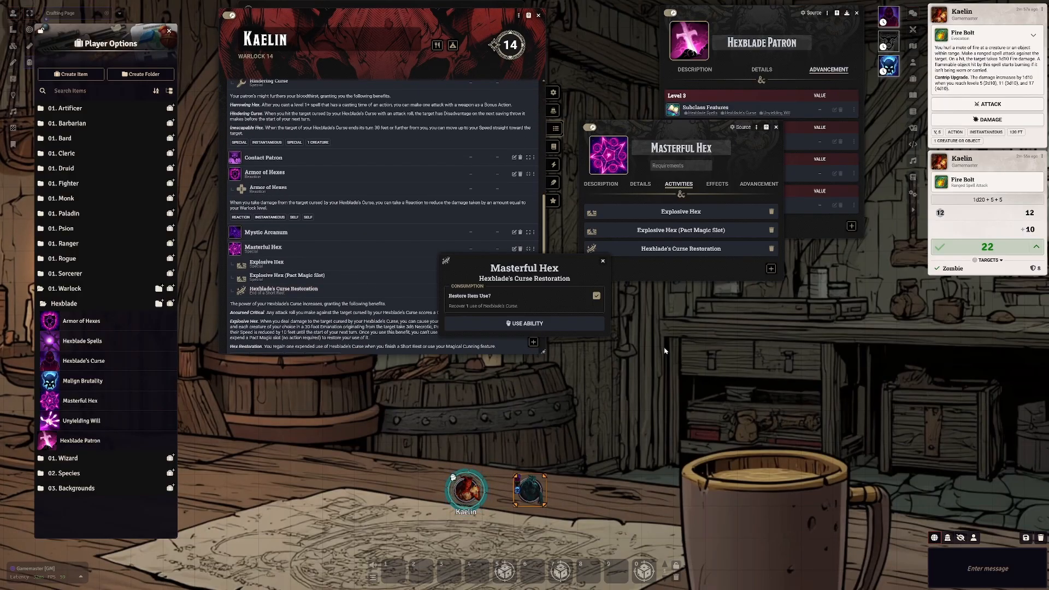
click(550, 324)
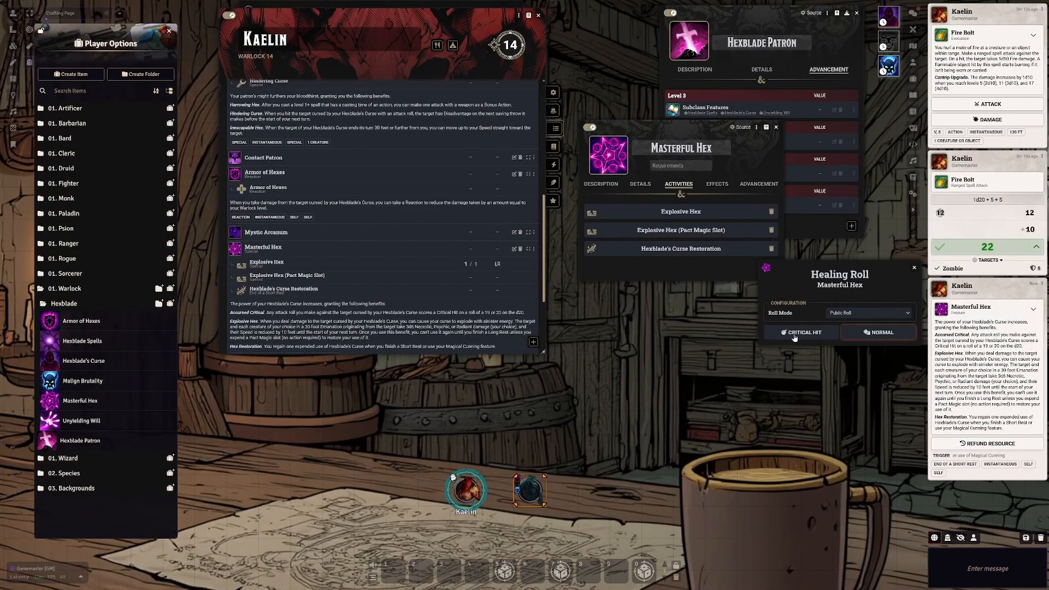
click(891, 334)
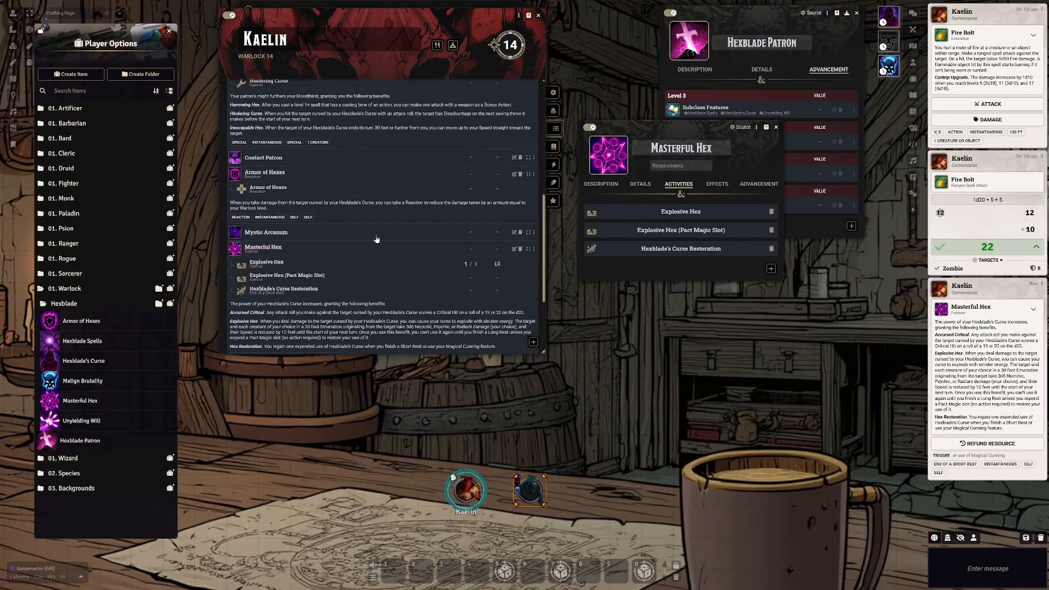
scroll(379, 240, up, 5)
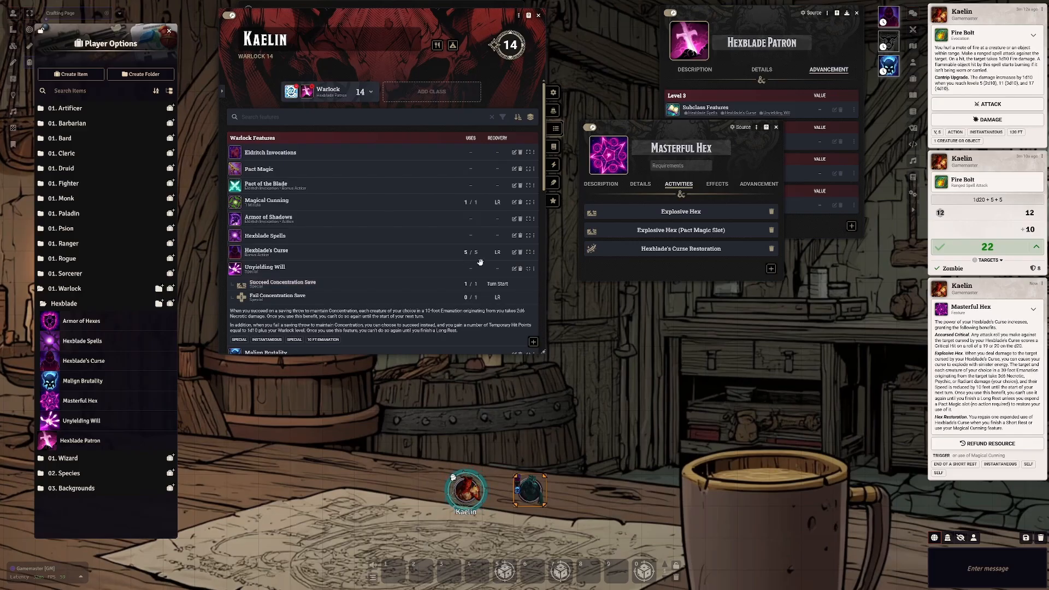
Step: Open the character's Explosive Hex activity under Masterful Hex and review its activation time, consumption, targeting and damage settings
scroll(417, 282, down, 5)
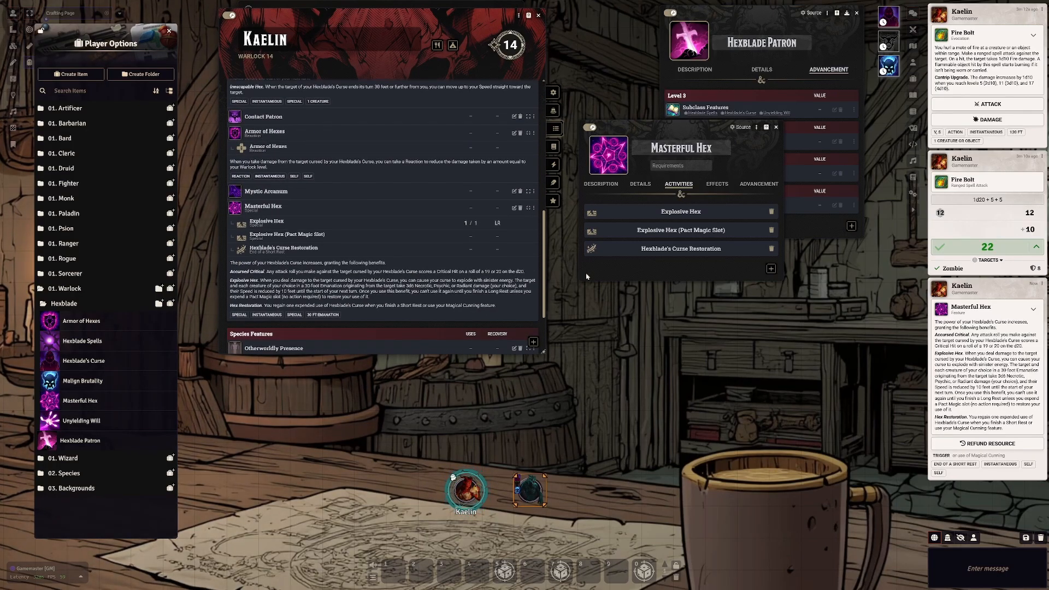
scroll(350, 238, down, 2)
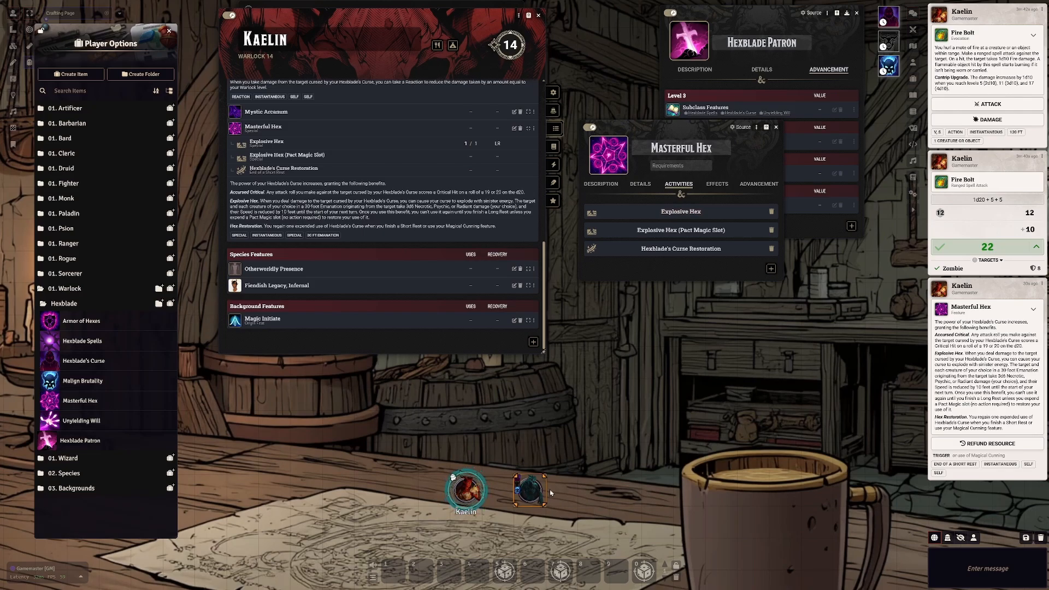
click(676, 213)
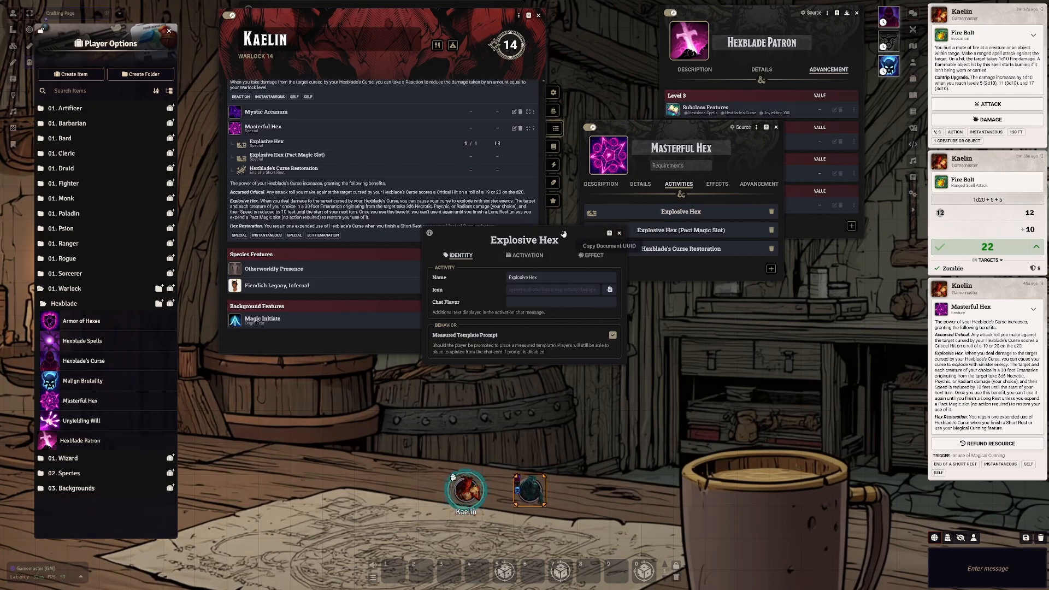
drag(564, 234, 745, 265)
click(696, 286)
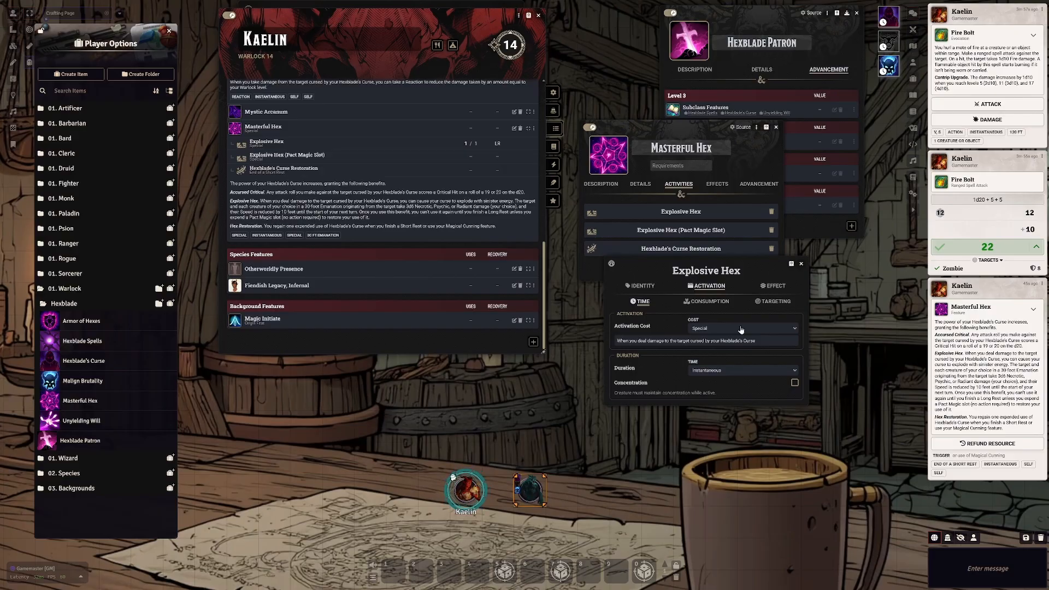
click(717, 301)
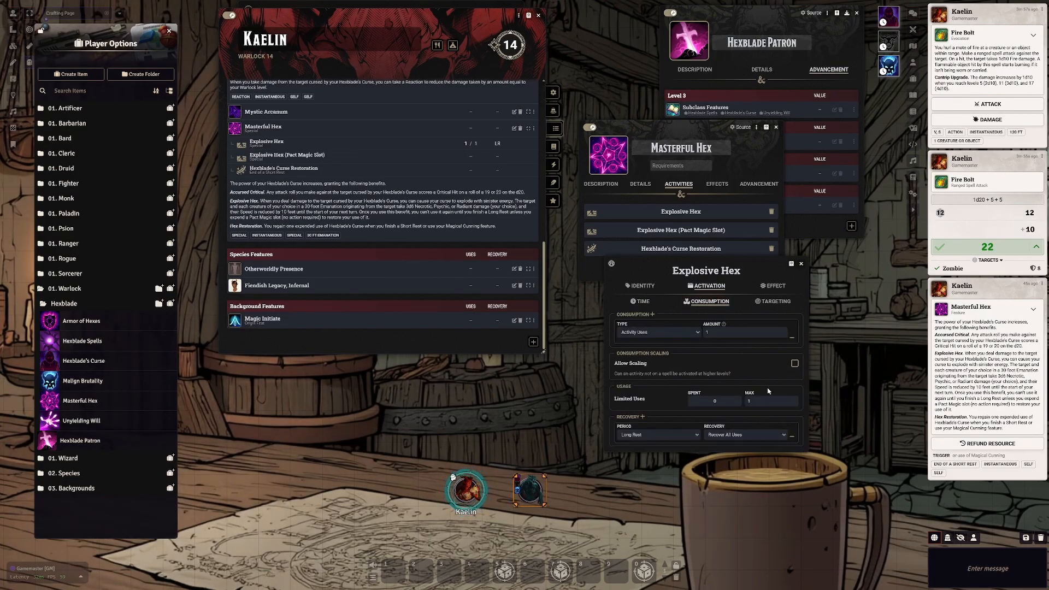
click(776, 302)
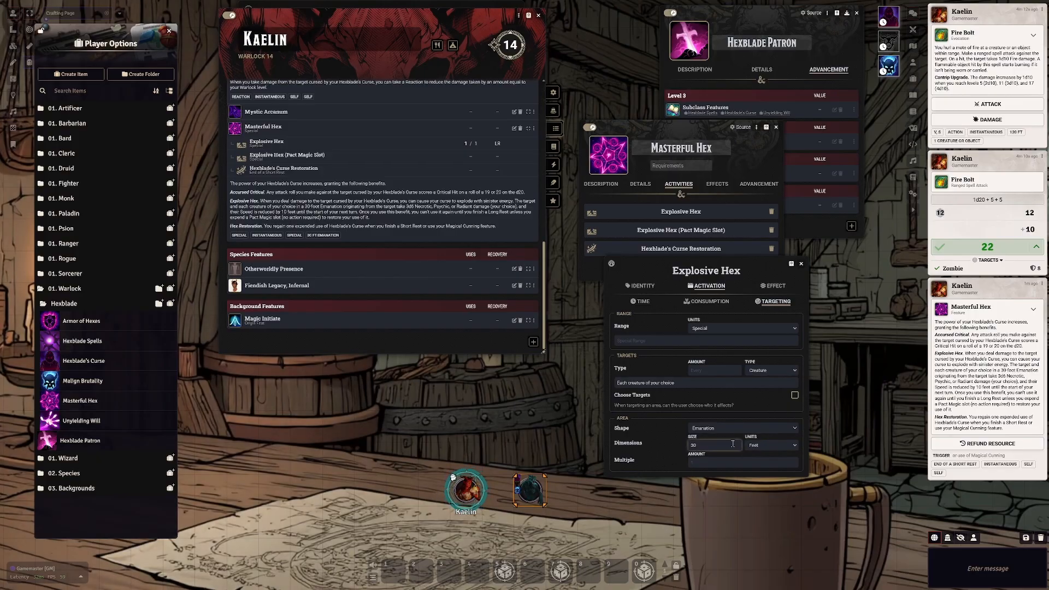
click(774, 286)
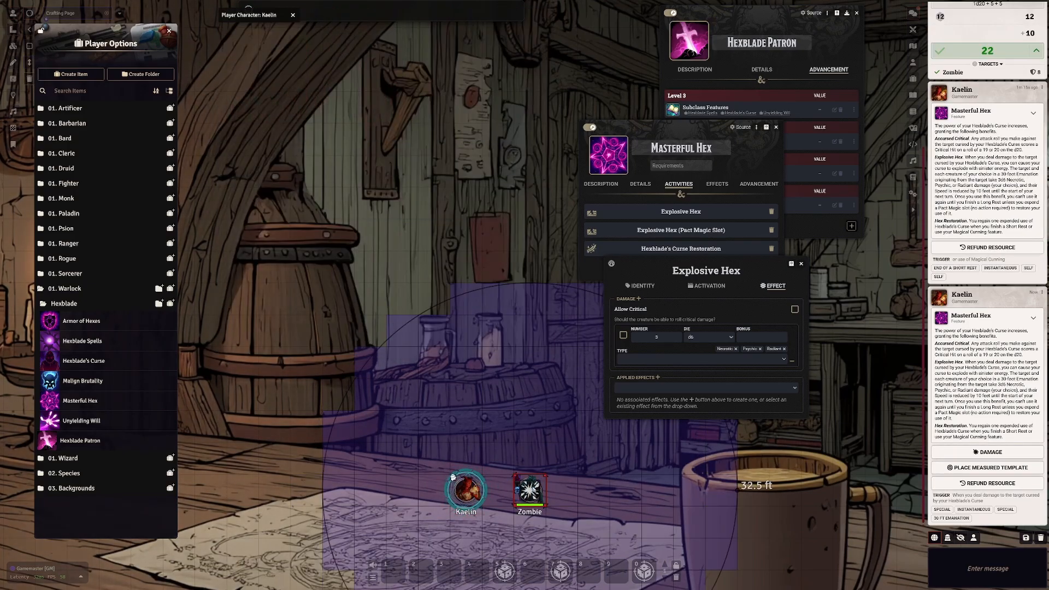
Step: Place the Explosive Hex emanation on the Zombie, roll its damage as Necrotic with the dice breakdown expanded, and close the activity's settings
click(529, 490)
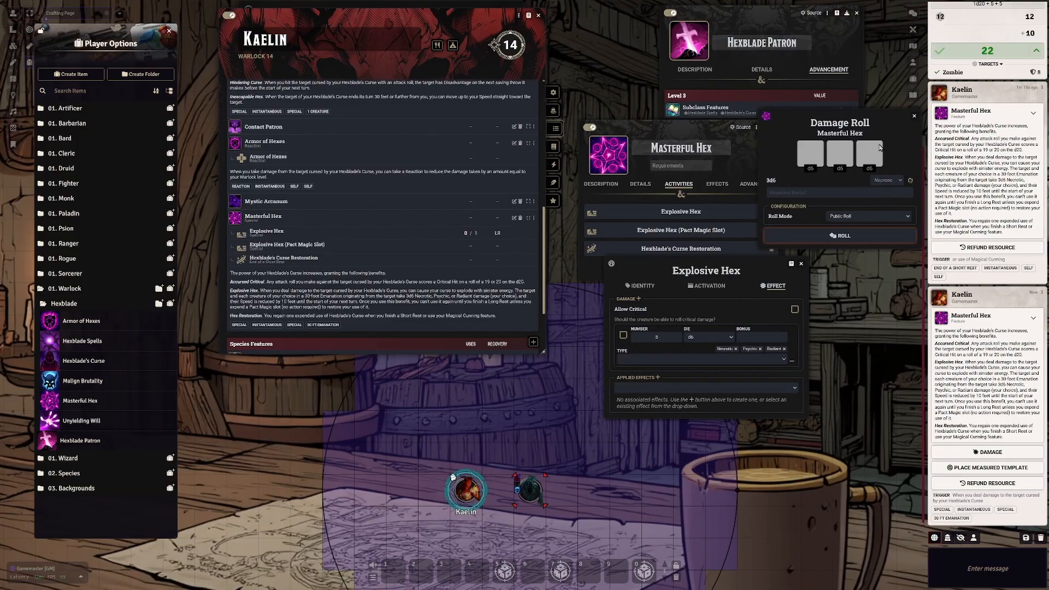
click(885, 181)
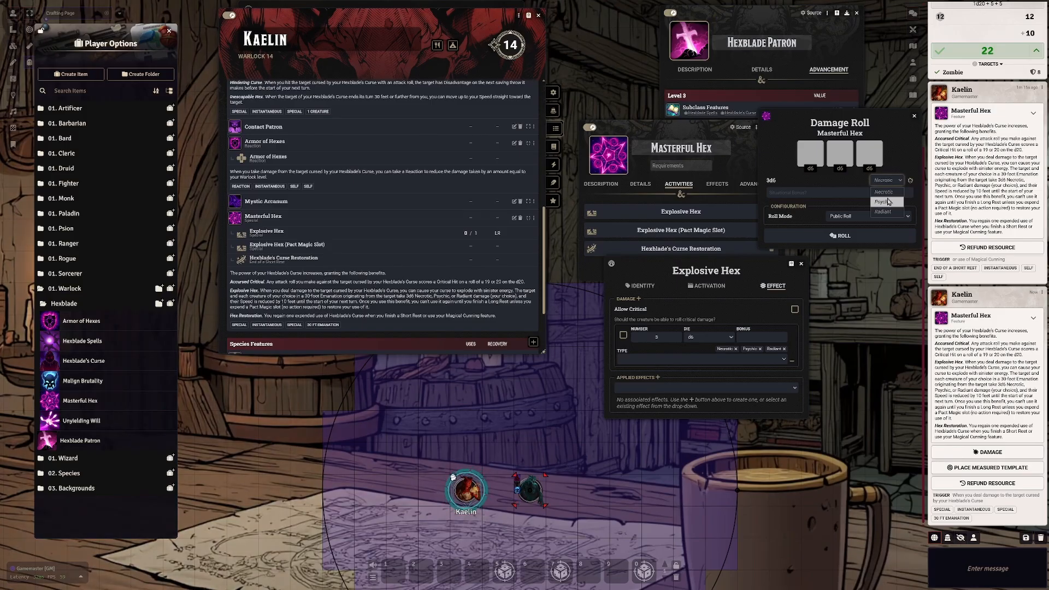
click(887, 194)
click(842, 235)
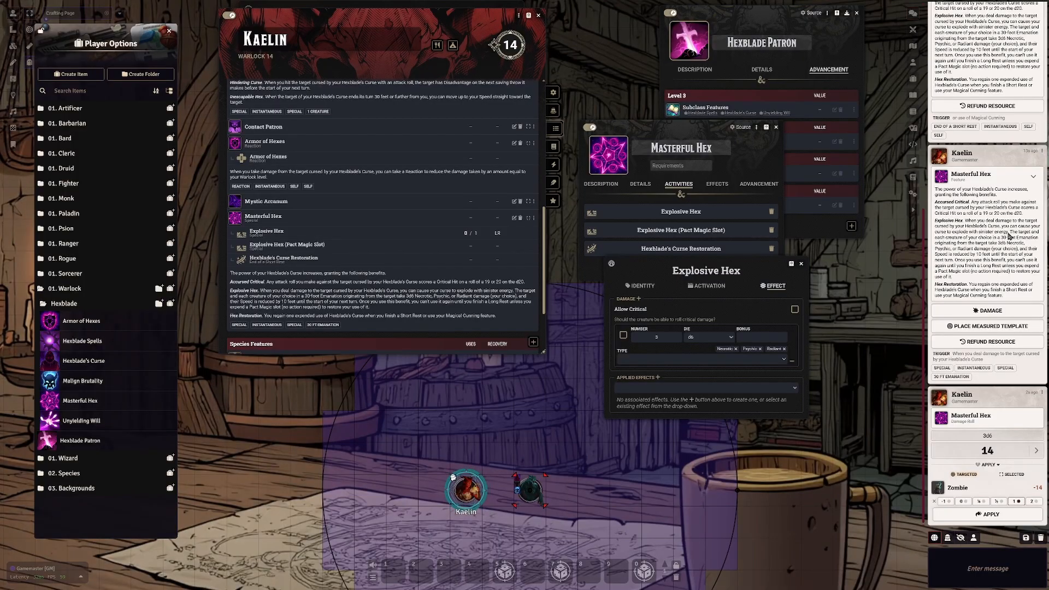
click(1008, 443)
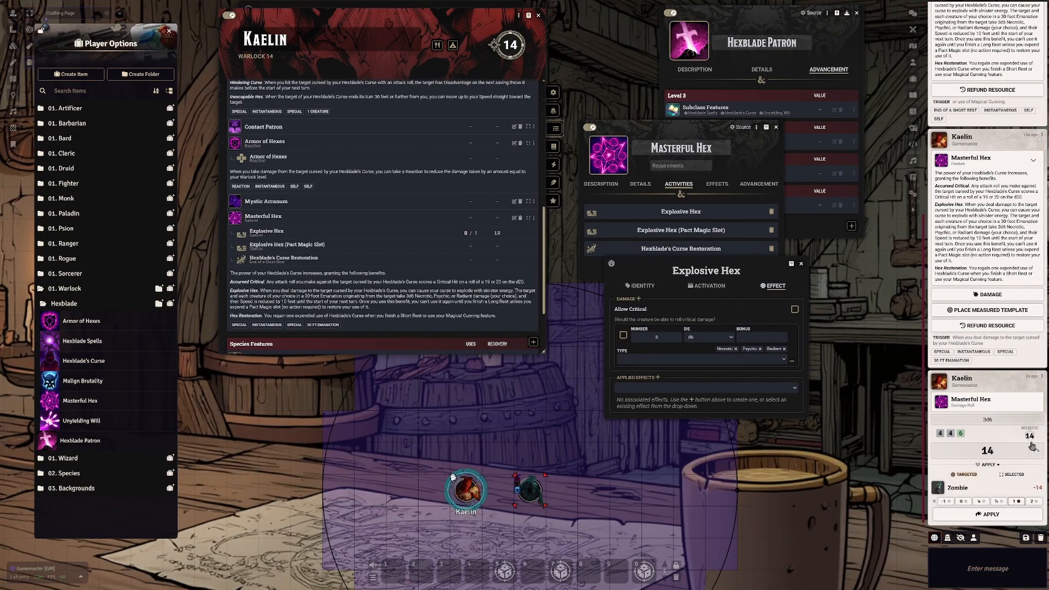
click(802, 264)
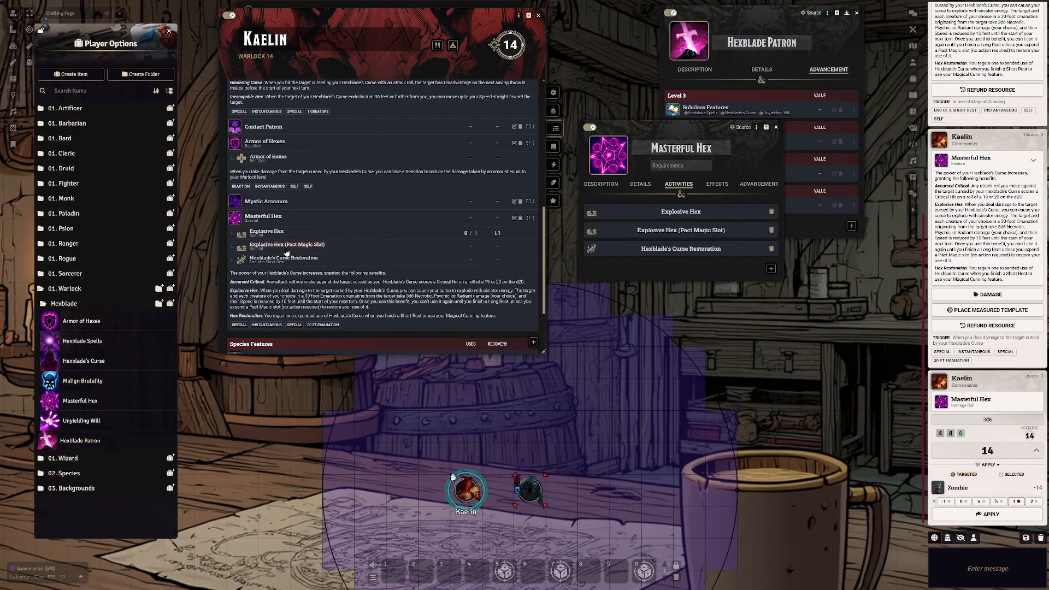
Step: Inspect the consumption settings of the character's Explosive Hex (Pact Magic Slot) activity, and close its window
right_click(689, 213)
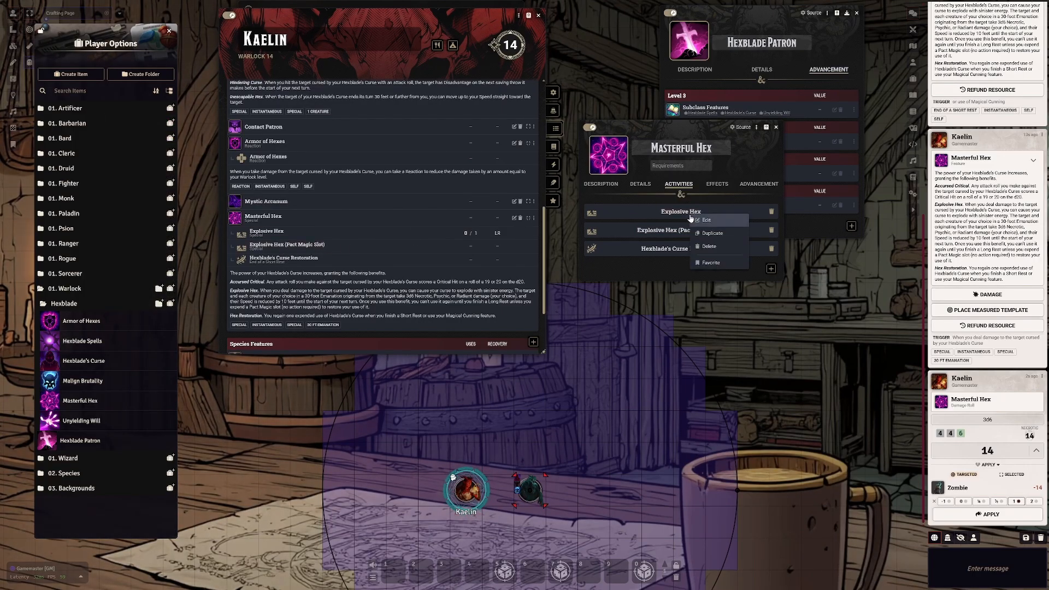
click(663, 230)
click(539, 257)
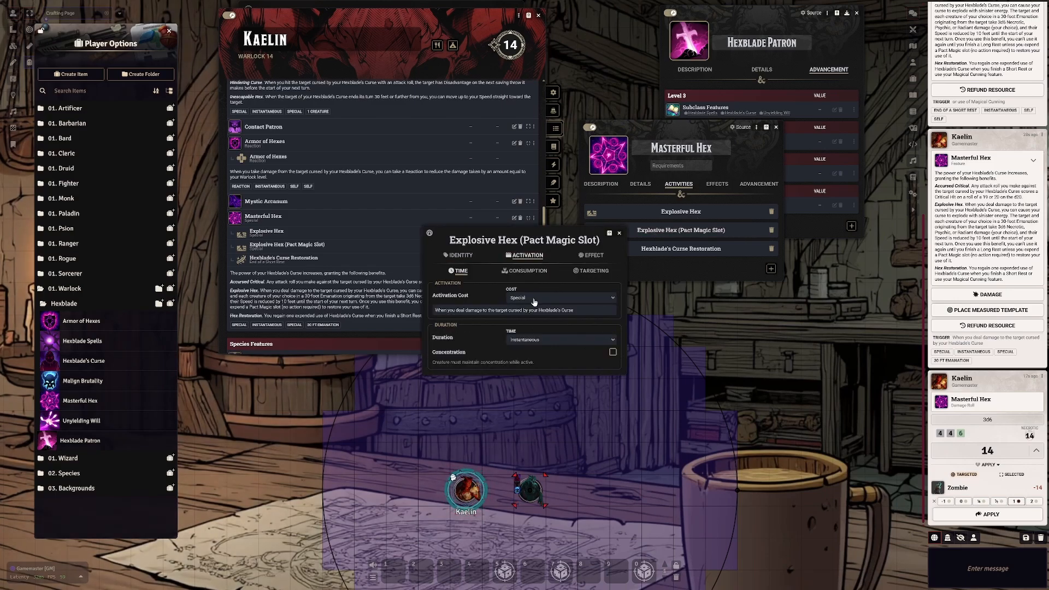
click(522, 271)
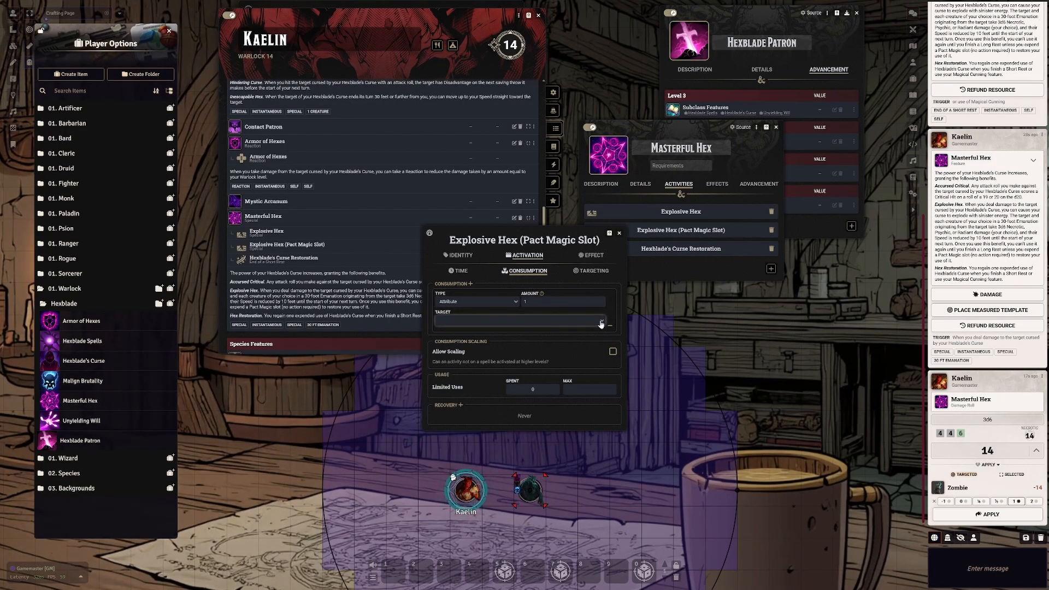
click(619, 234)
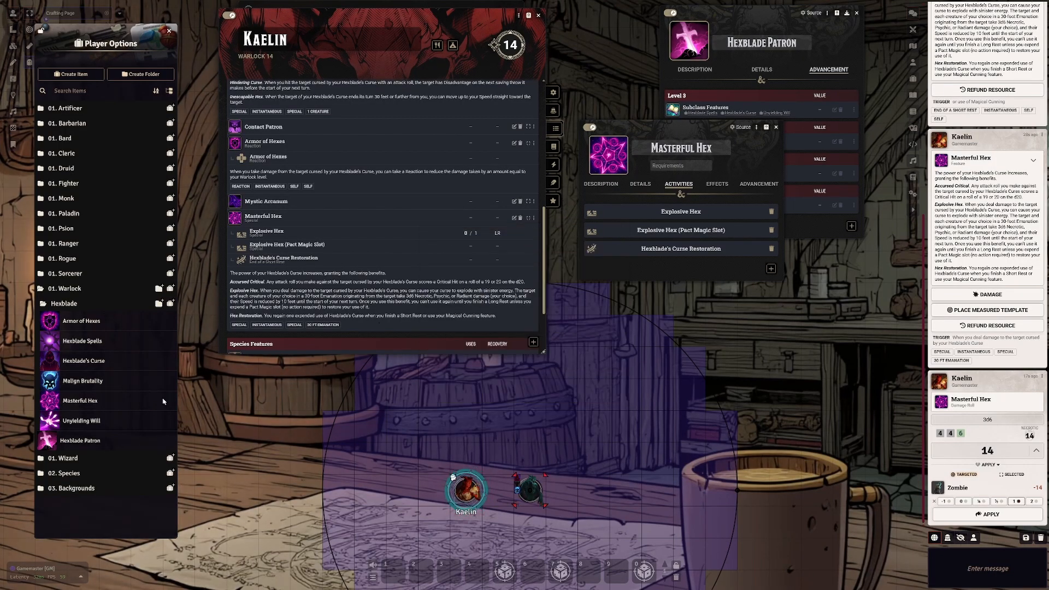
Step: Check the consumption target of Explosive Hex (Pact Magic Slot) in the compendium's Masterful Hex, and close both compendium windows
click(163, 402)
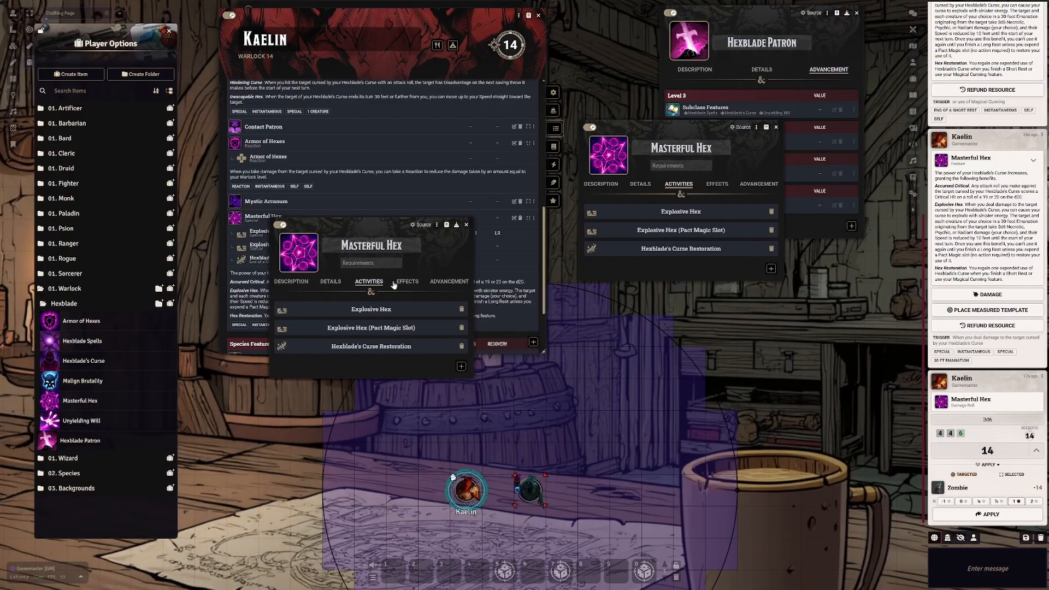
click(364, 333)
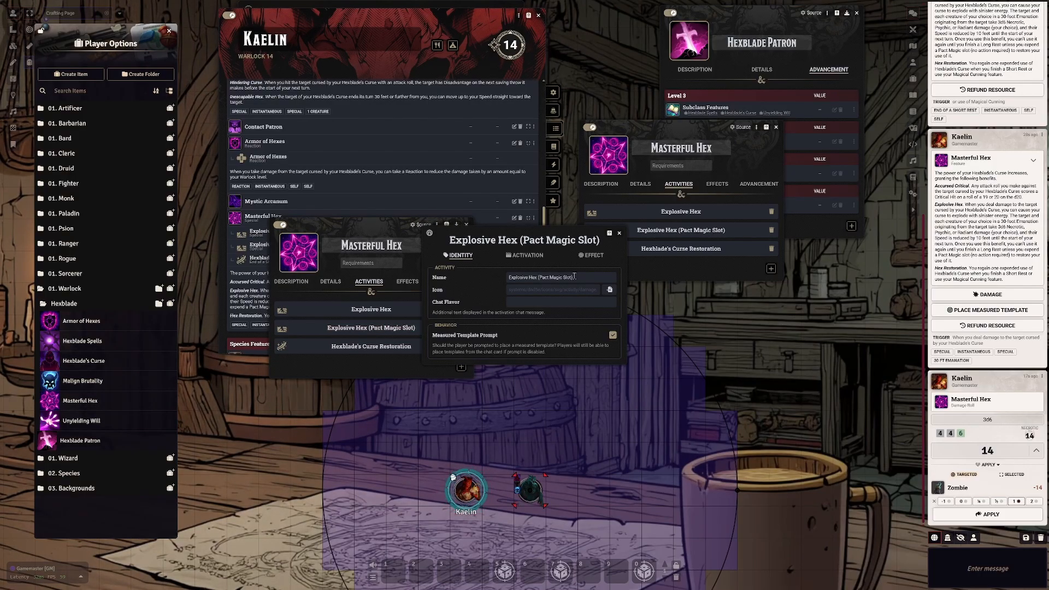
click(526, 256)
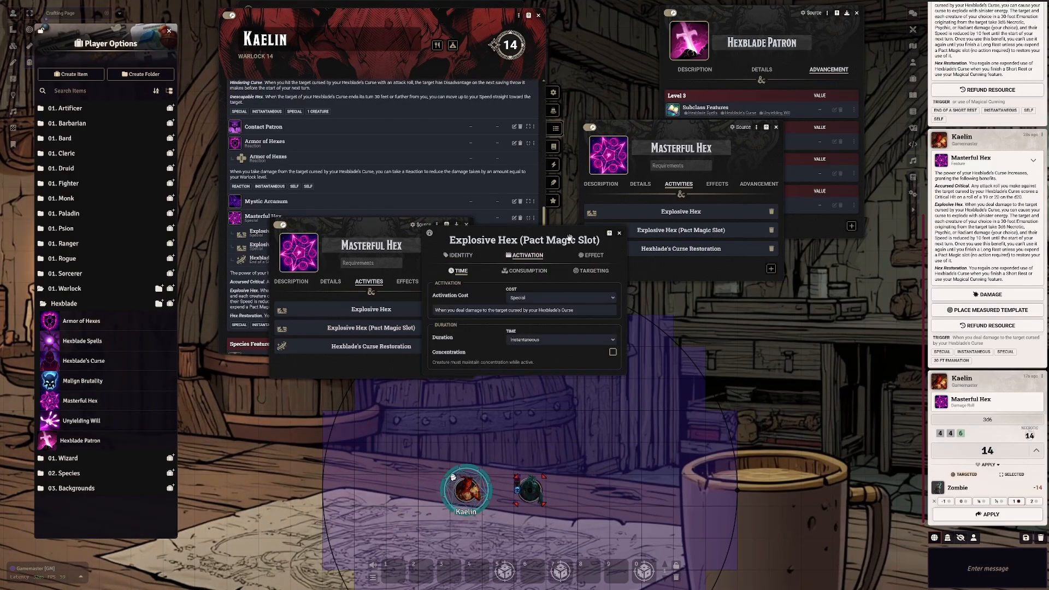
click(527, 271)
click(441, 322)
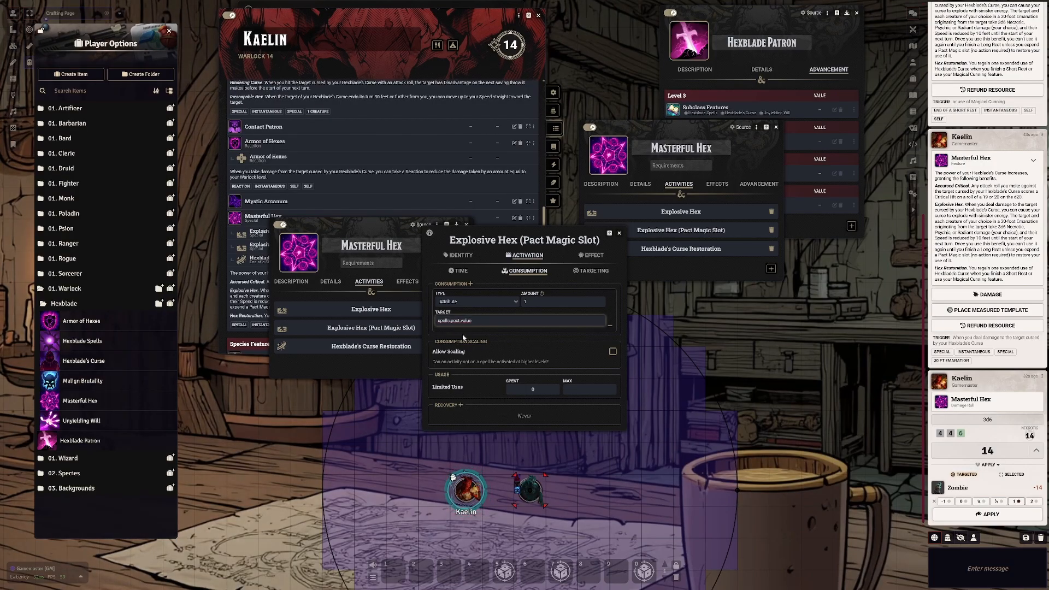
click(619, 234)
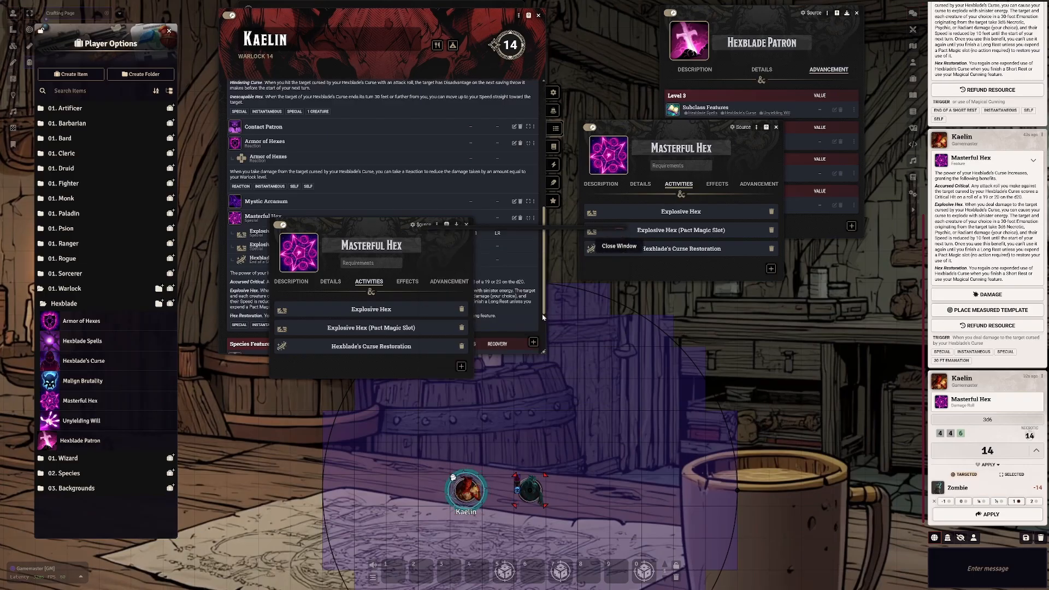
click(466, 224)
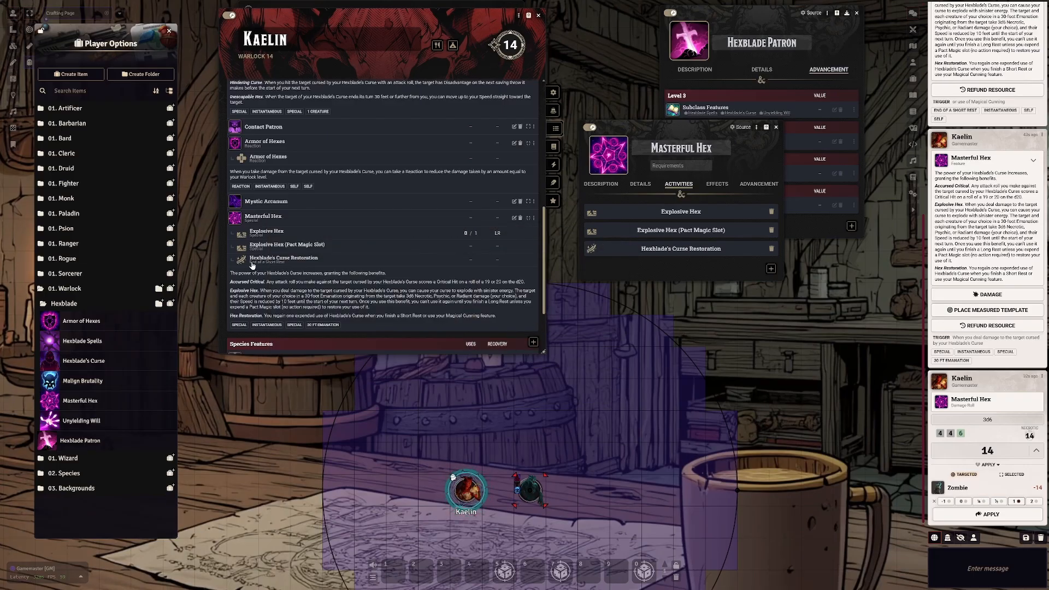
Step: Compare the Explosive Hex (Pact Magic Slot) usage prompt with the Pact Magic slots on the character's spell list, and dismiss the prompt
click(271, 250)
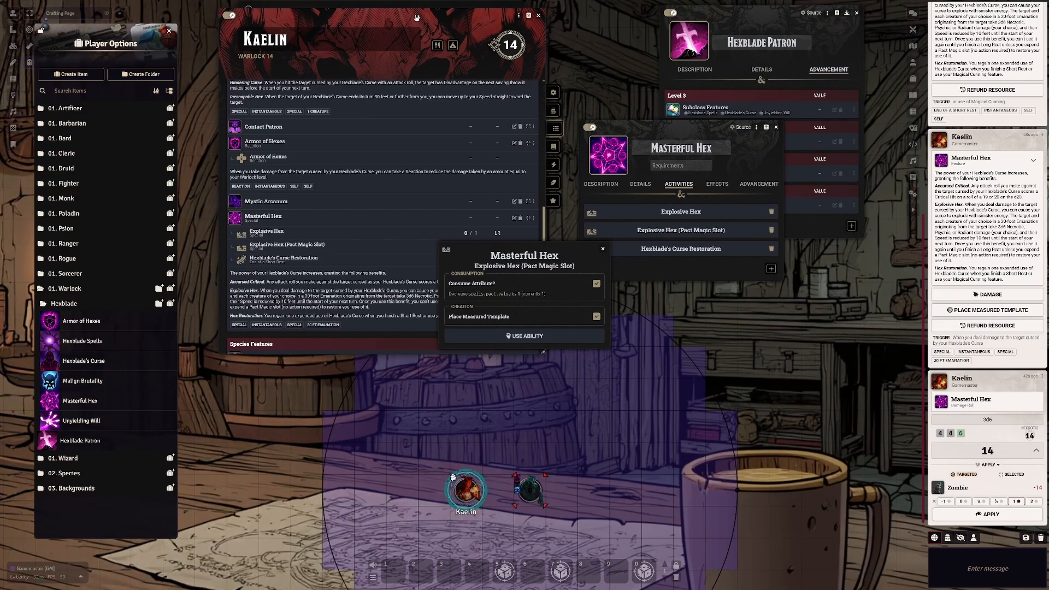
drag(416, 18, 253, 30)
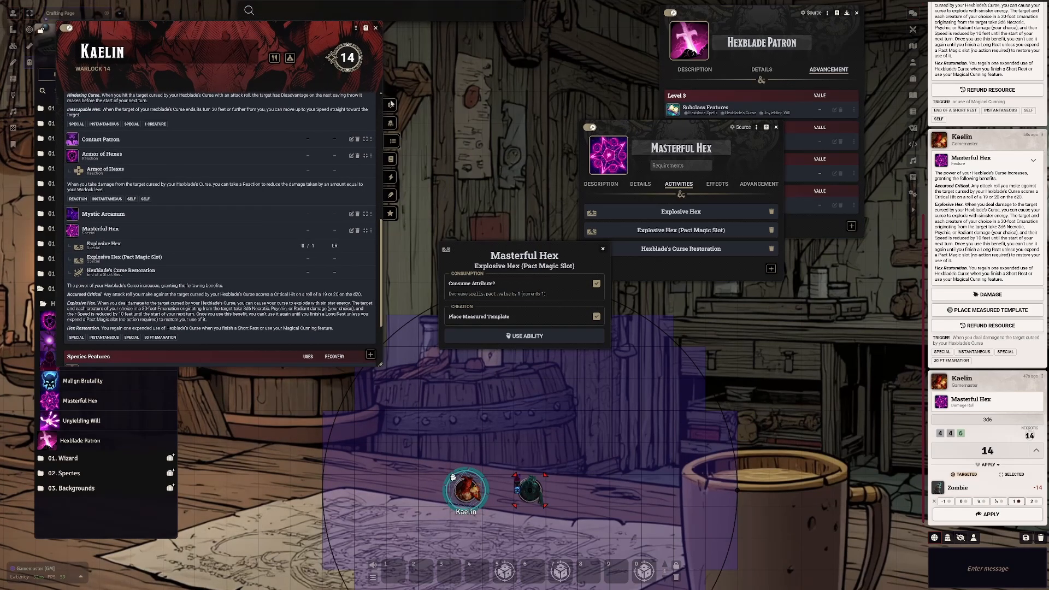
click(394, 160)
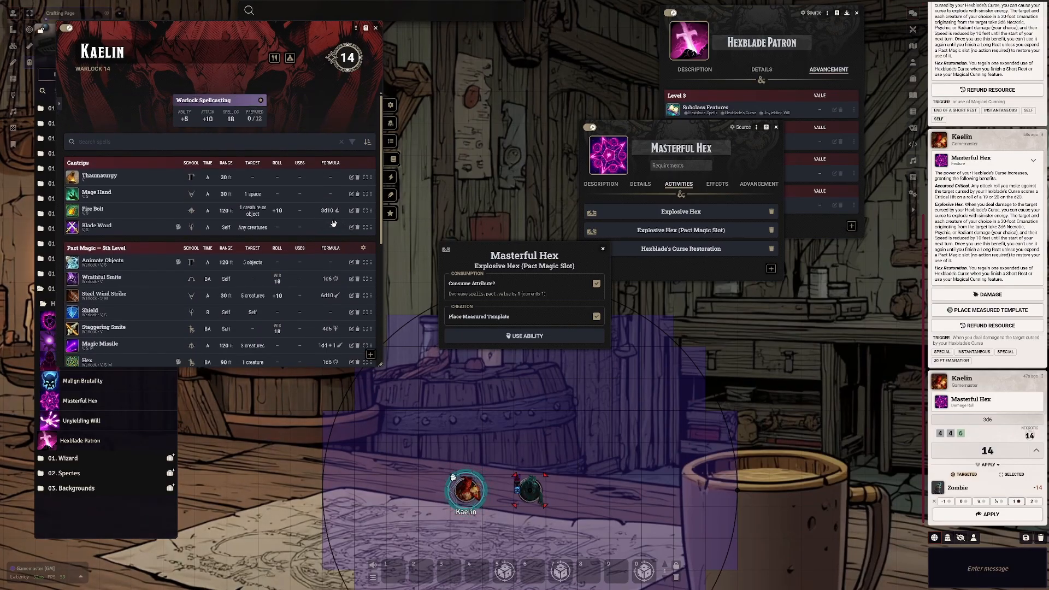
click(66, 32)
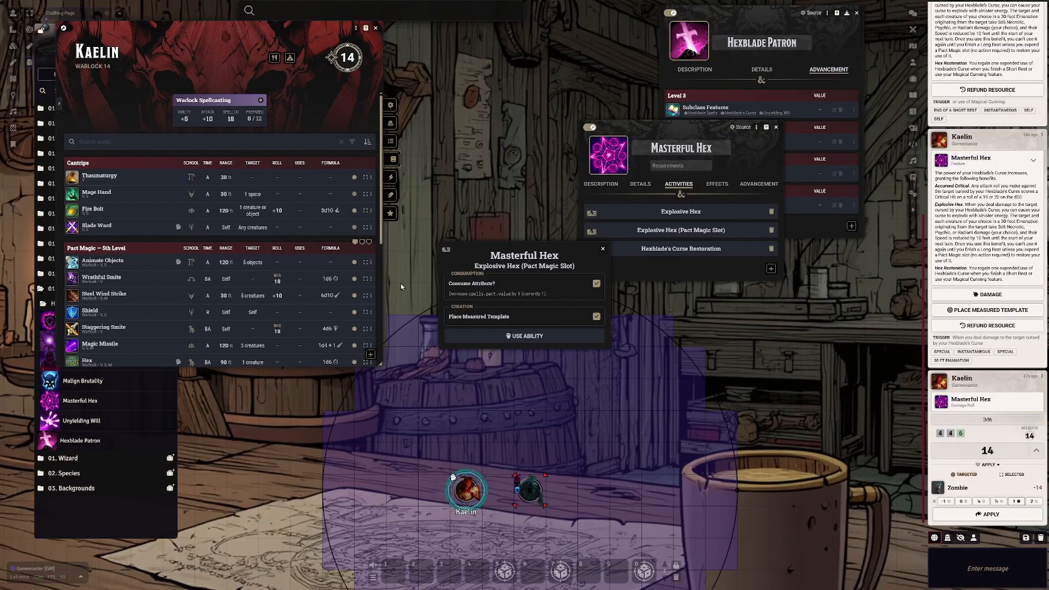
click(602, 248)
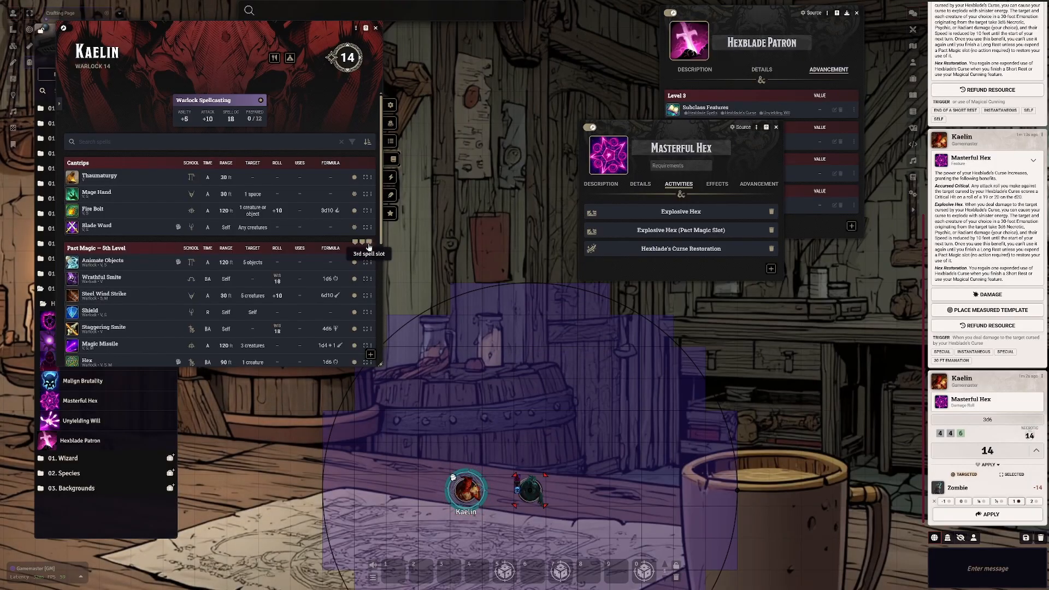
Step: Use Explosive Hex (Pact Magic Slot) from the character's features with attribute consumption enabled, and place its emanation template on the Zombie
click(392, 141)
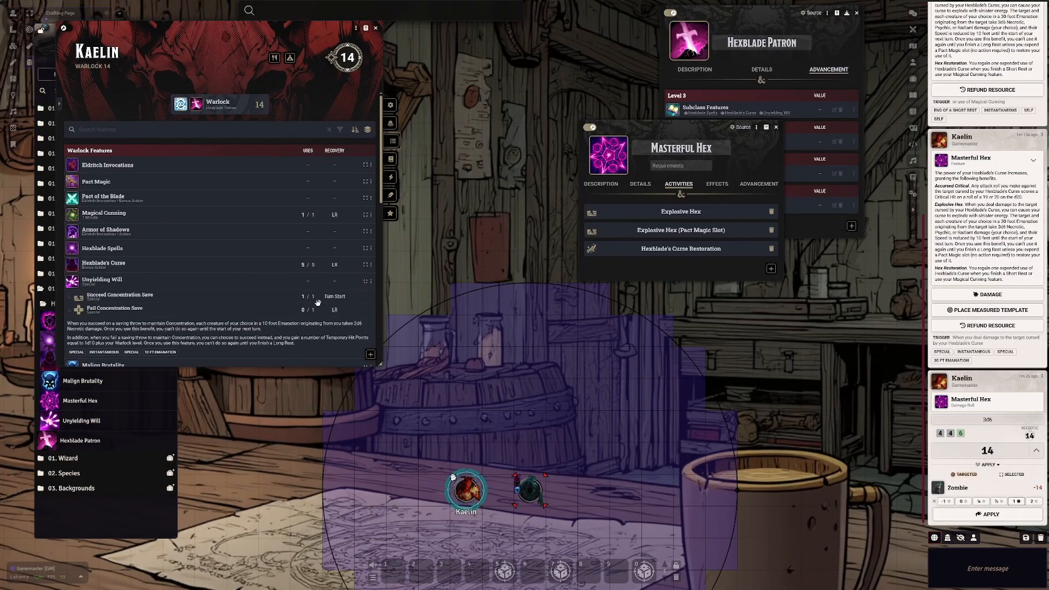
scroll(121, 230, down, 10)
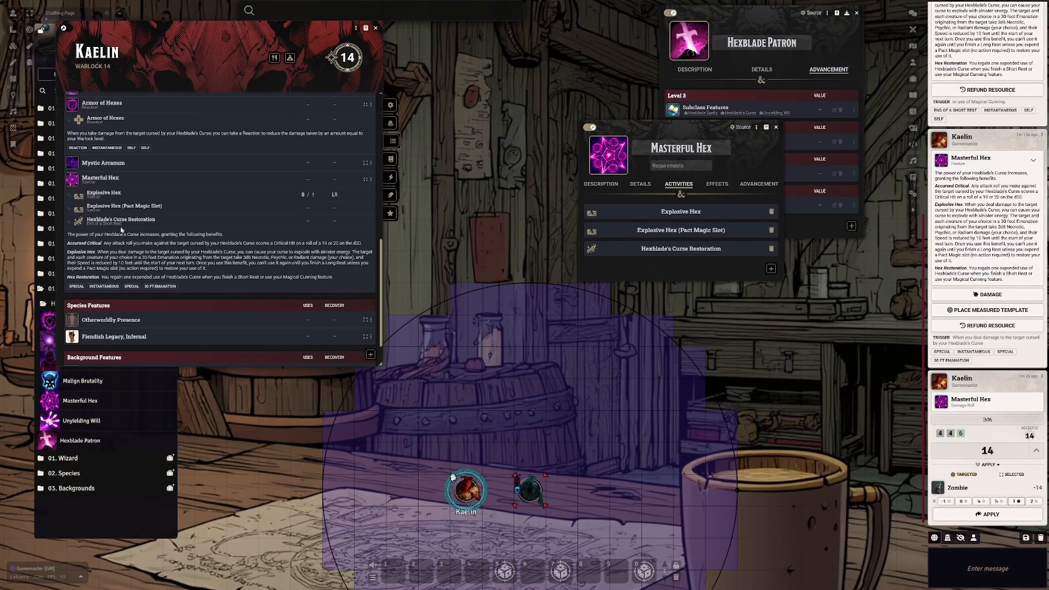
click(118, 208)
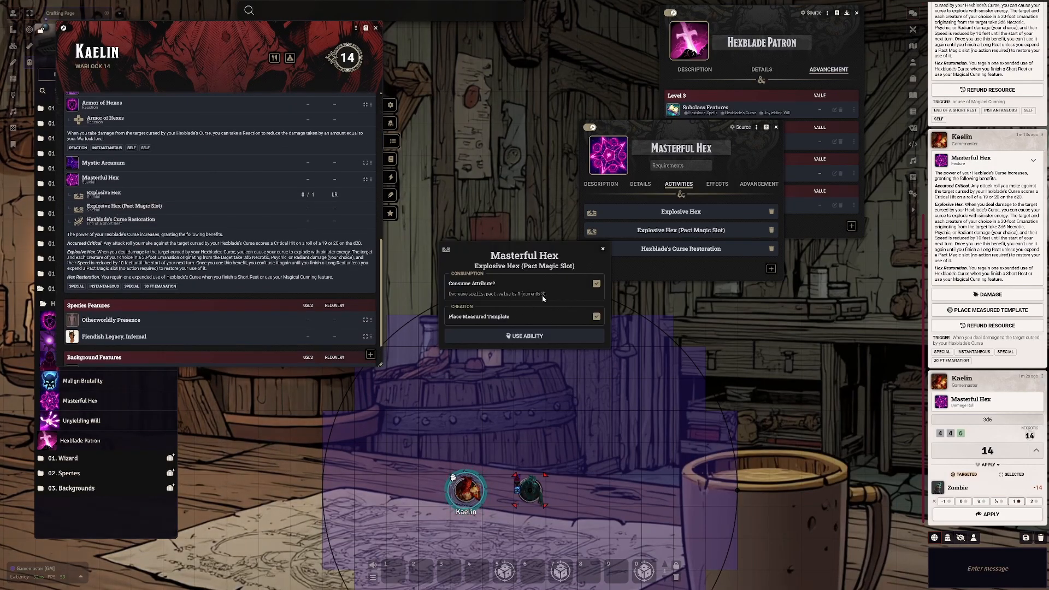
click(527, 336)
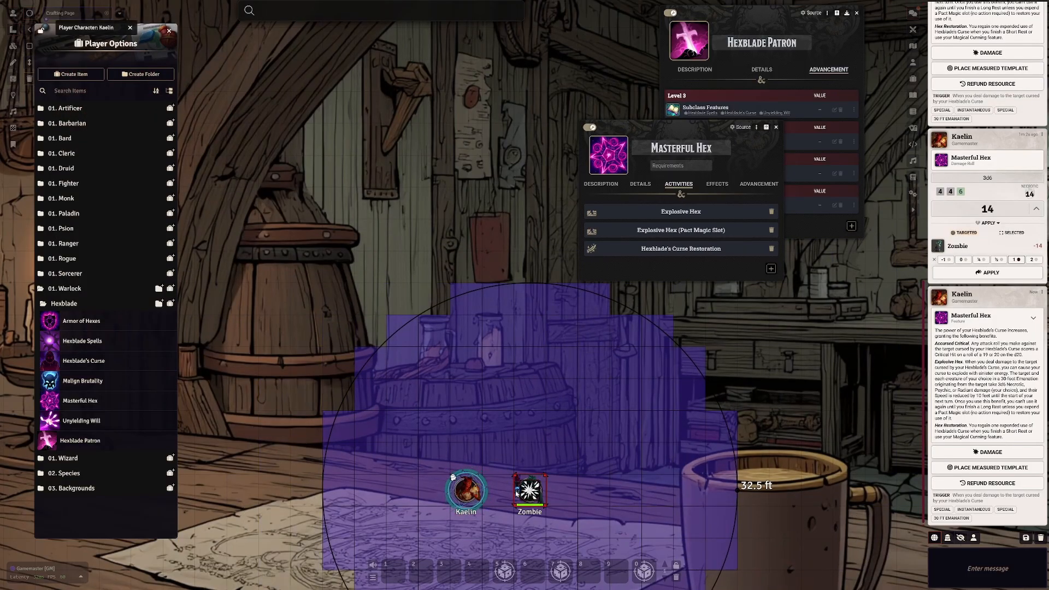
click(527, 487)
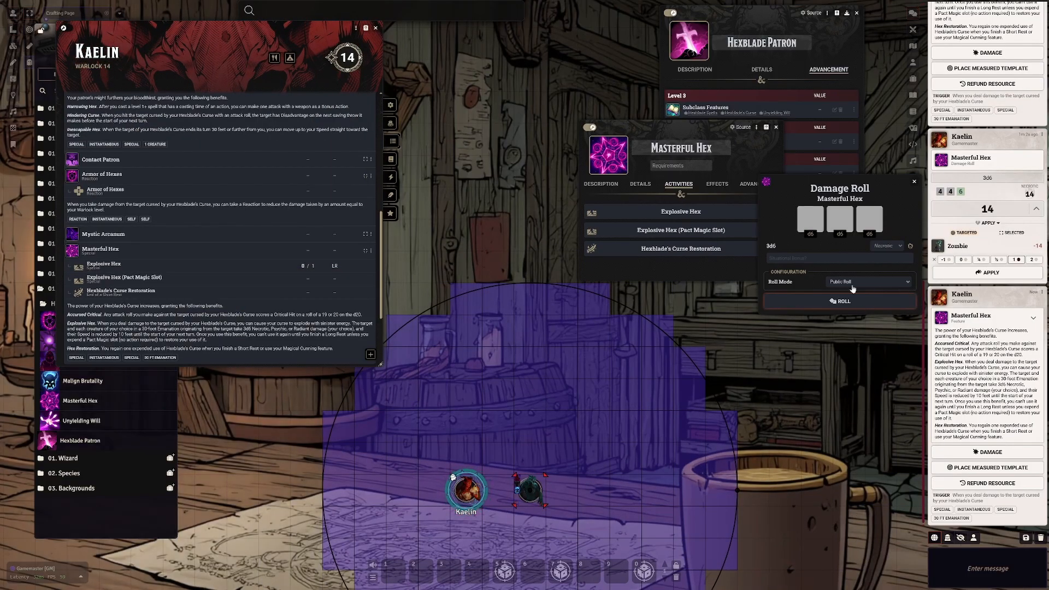
Step: Roll the Pact Magic Slot Explosive Hex damage as Psychic and expand the dice breakdown in the chat
click(885, 246)
click(884, 278)
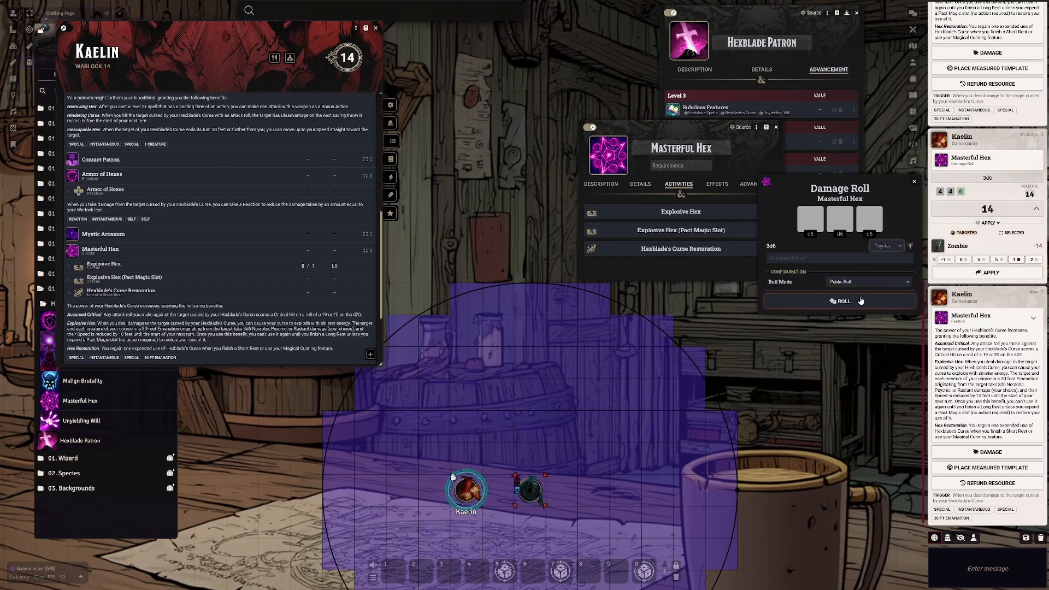
click(842, 301)
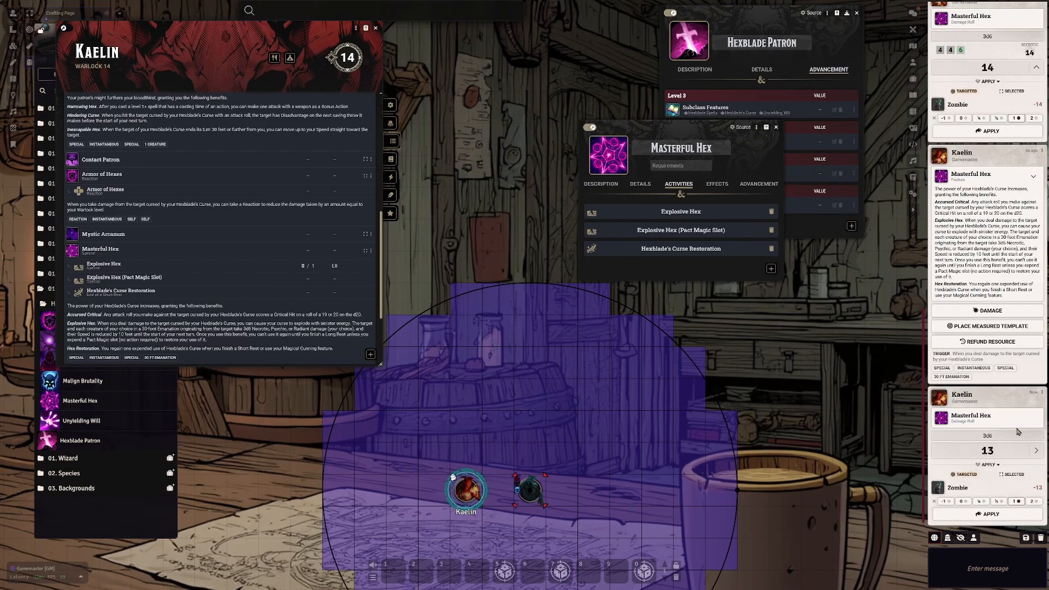
click(1011, 451)
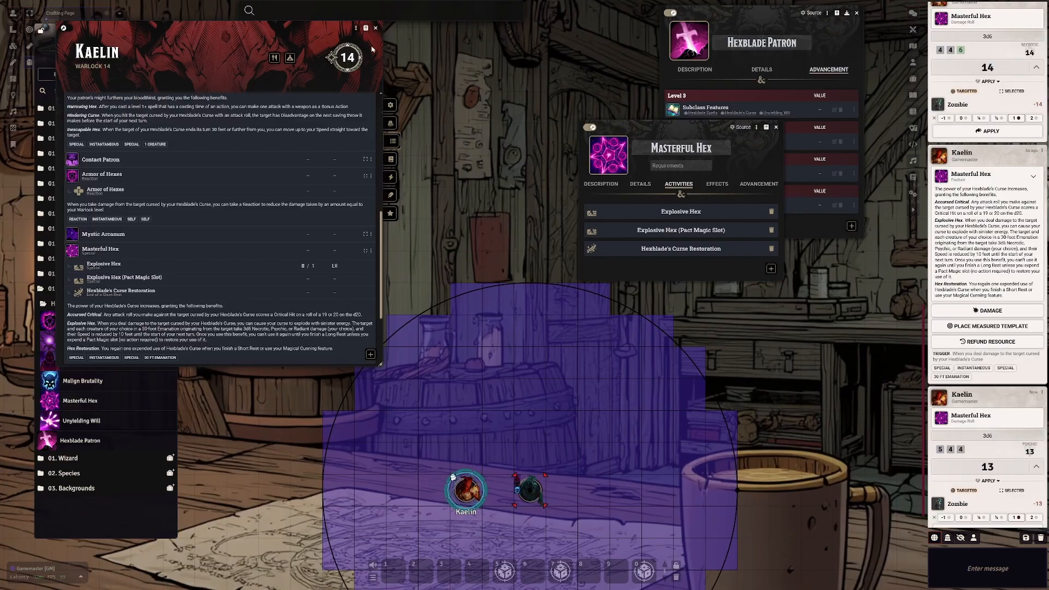
Step: Close the character sheet and the Masterful Hex and Hexblade Patron item windows
click(375, 29)
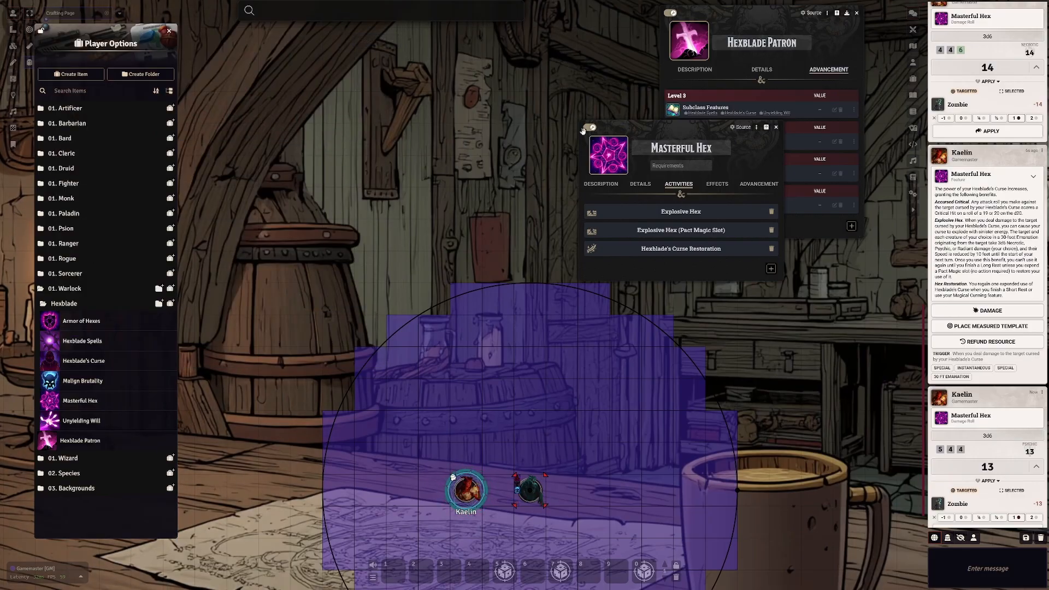
click(776, 128)
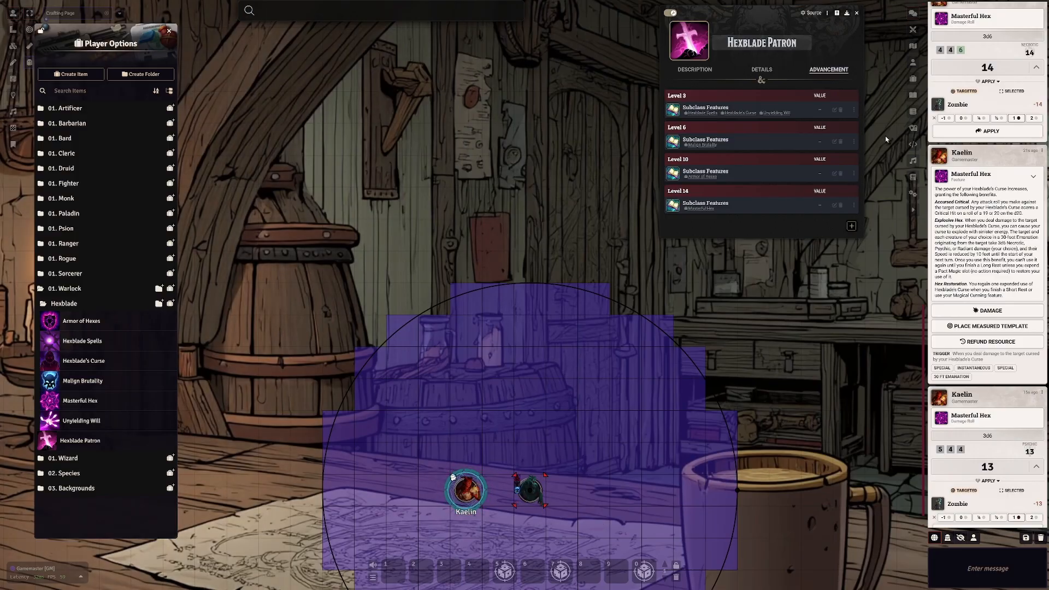
click(856, 14)
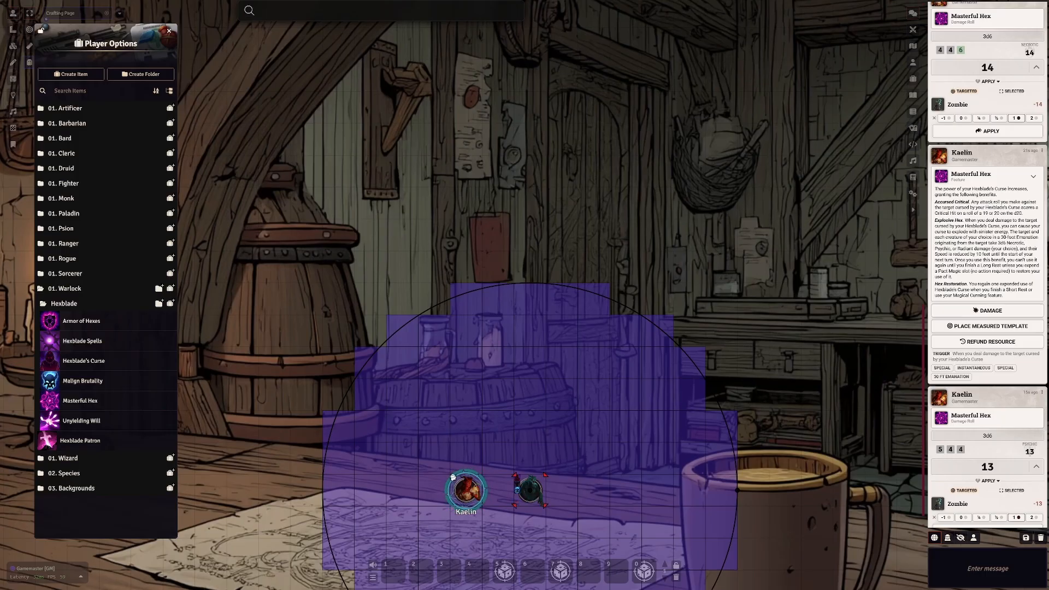
Step: Delete the Explosive Hex emanation template centred on the Zombie from the scene
scroll(665, 343, down, 4)
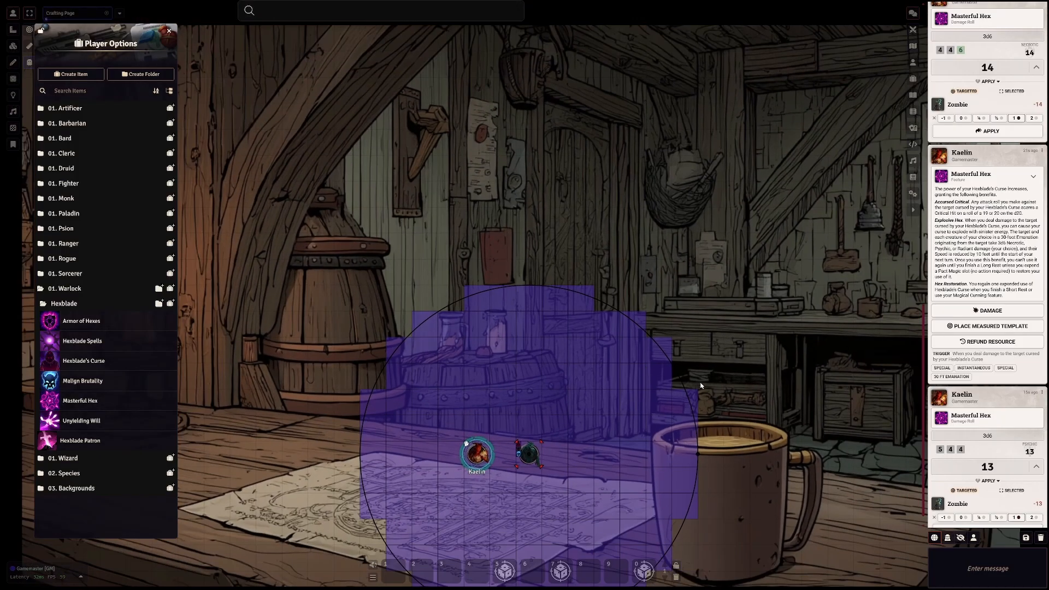
drag(700, 384, 598, 329)
scroll(616, 393, up, 4)
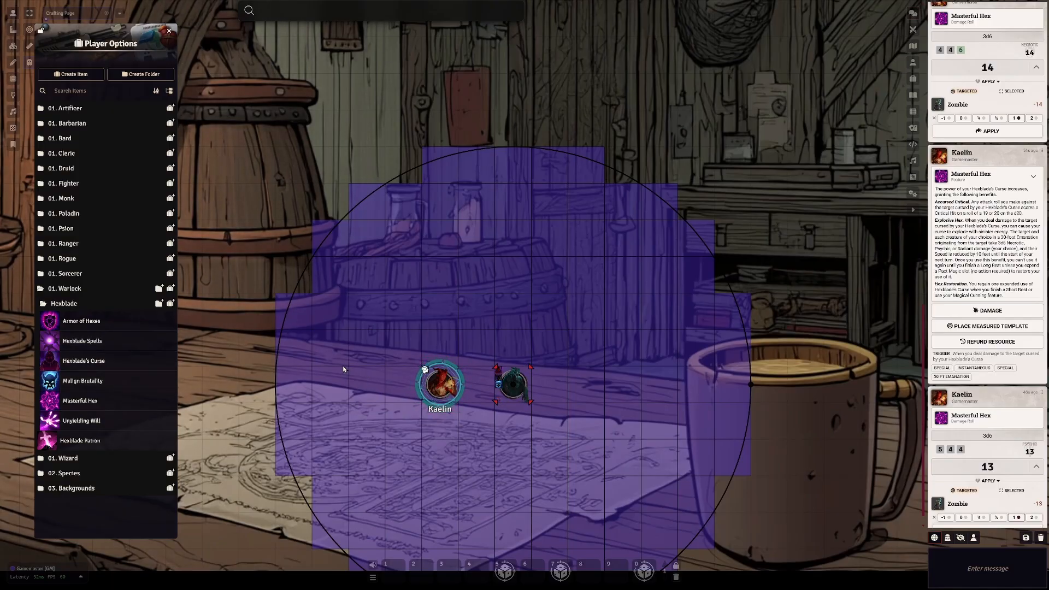
click(17, 33)
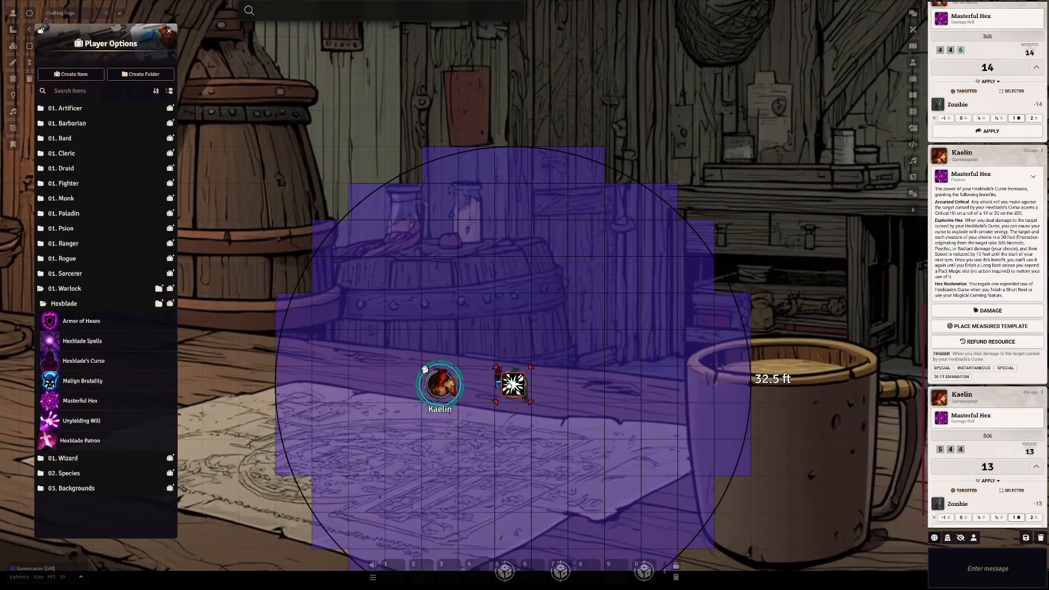
key(Delete)
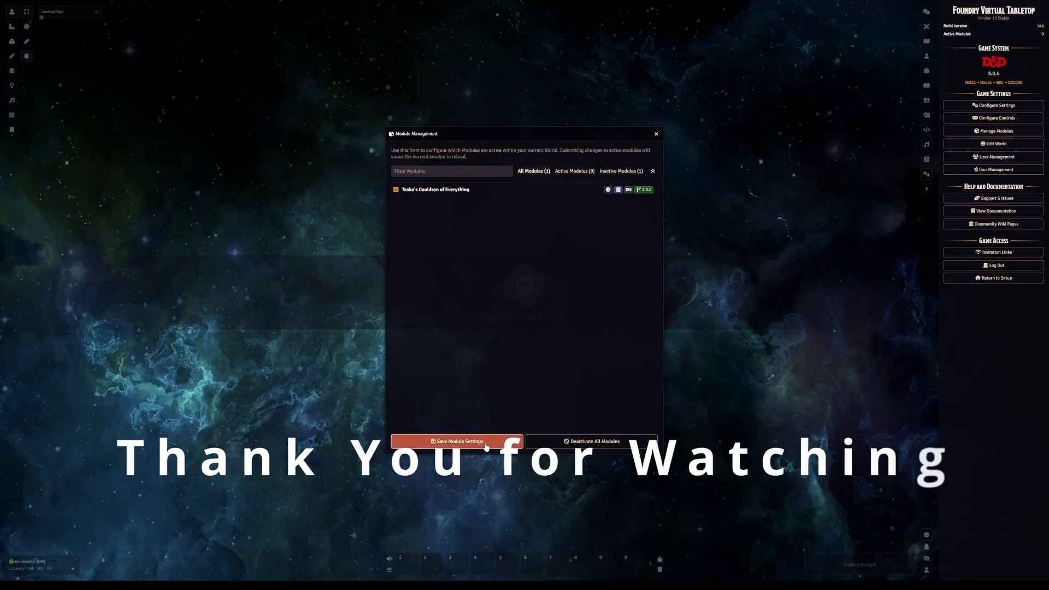
click(486, 444)
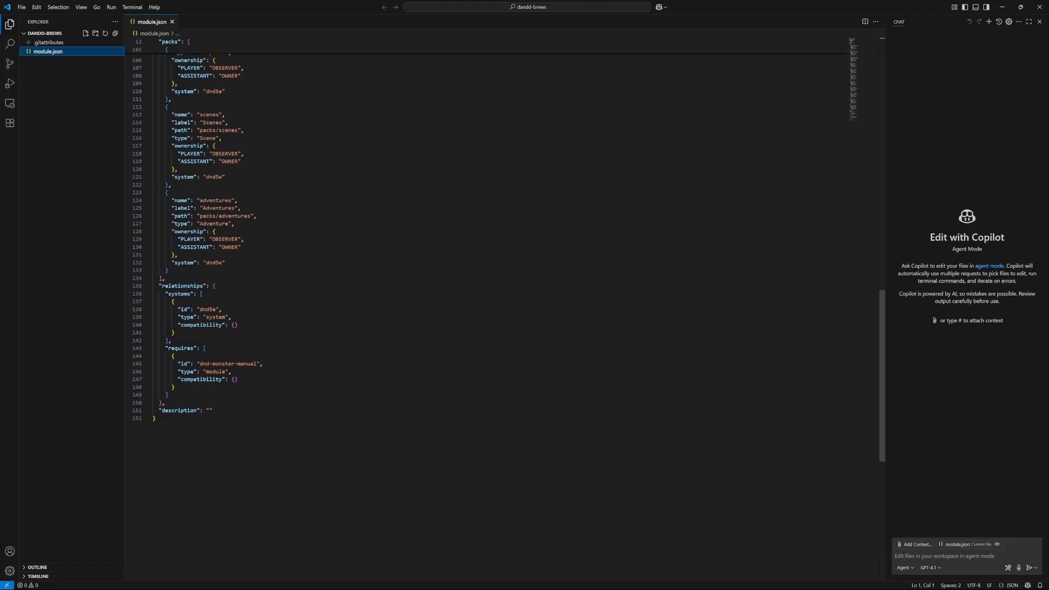
scroll(492, 309, down, 20)
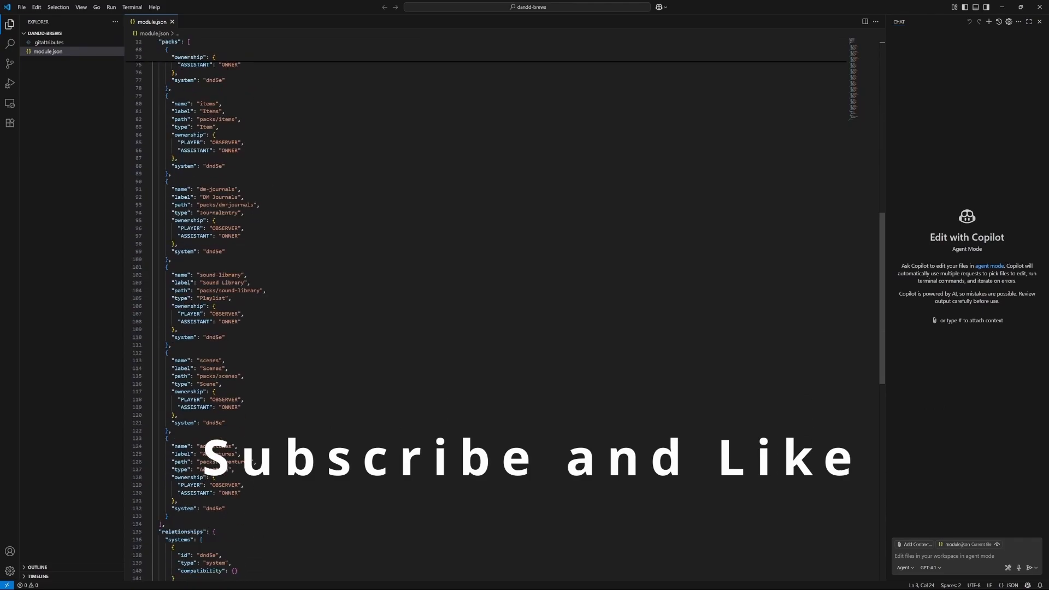
drag(212, 411, 160, 411)
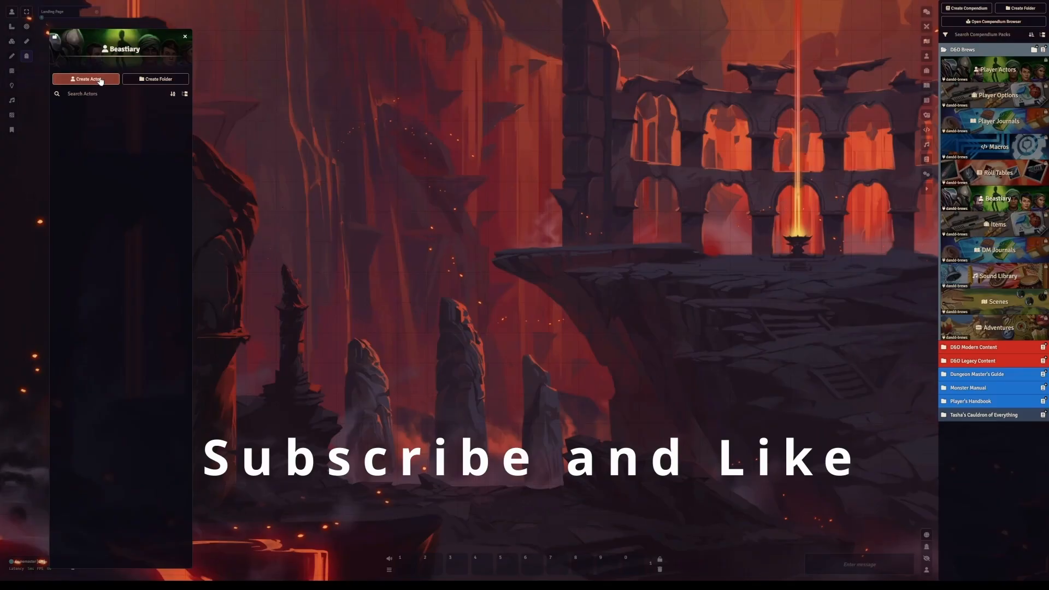
click(86, 79)
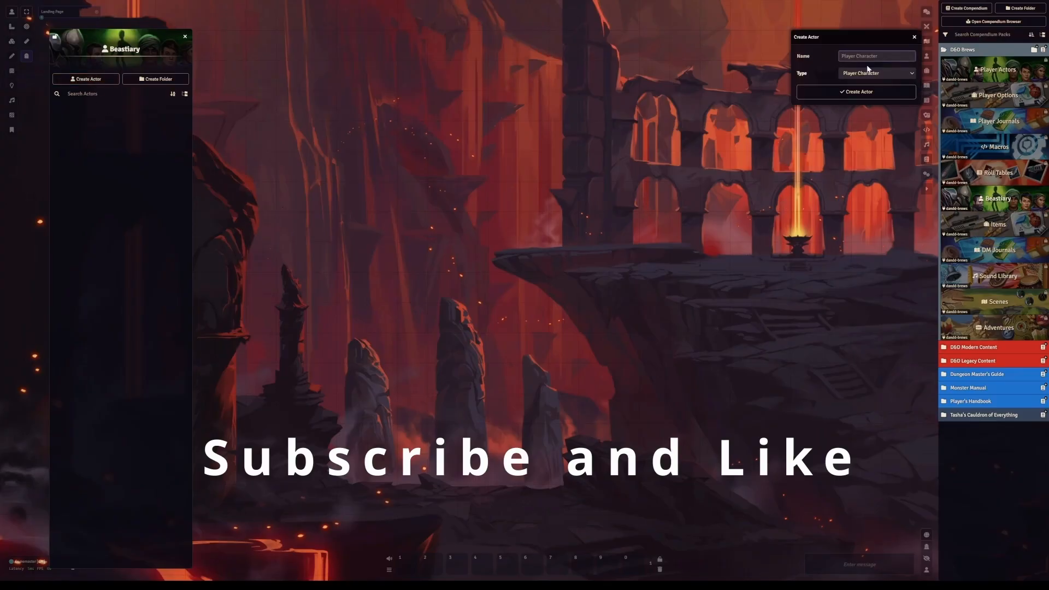